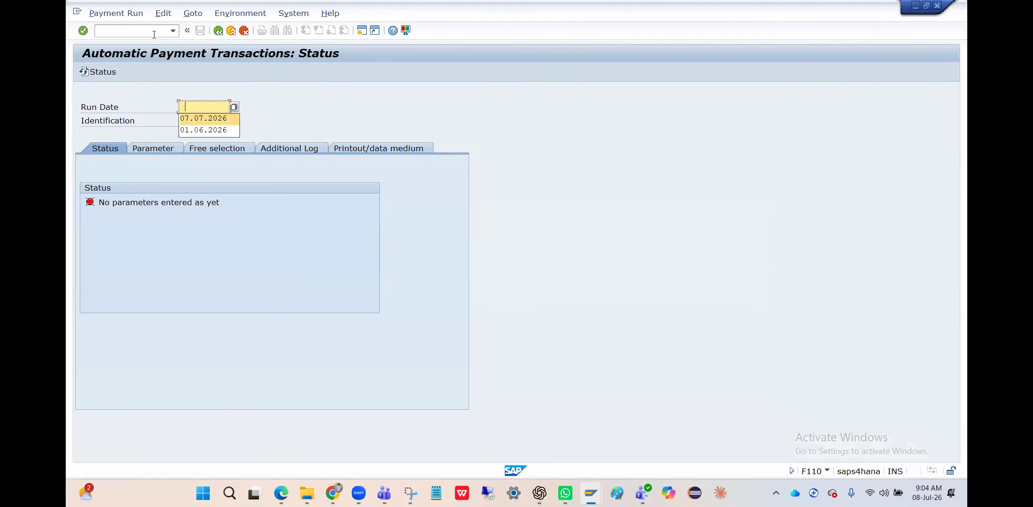
# Load the payment run HPIN3 dated 07.07.2026 and review its parameters, including the supplier.
pyautogui.press('Down')
pyautogui.press('Return')
pyautogui.press('Return')
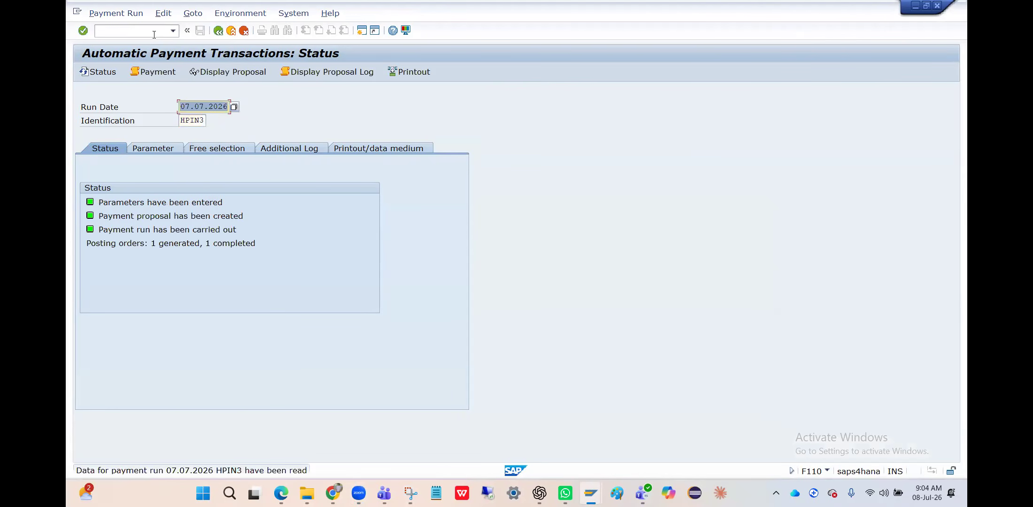
pyautogui.click(170, 147)
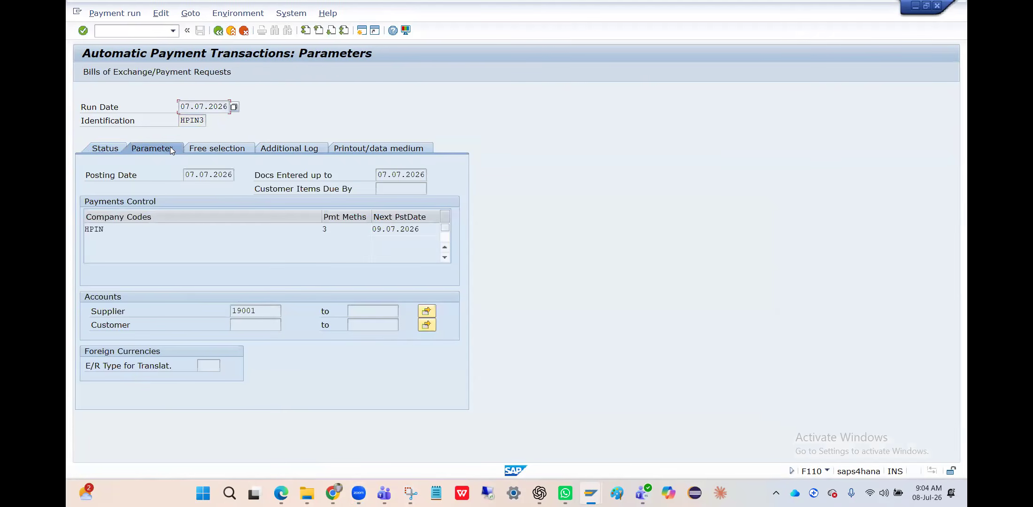
pyautogui.click(252, 308)
pyautogui.click(228, 149)
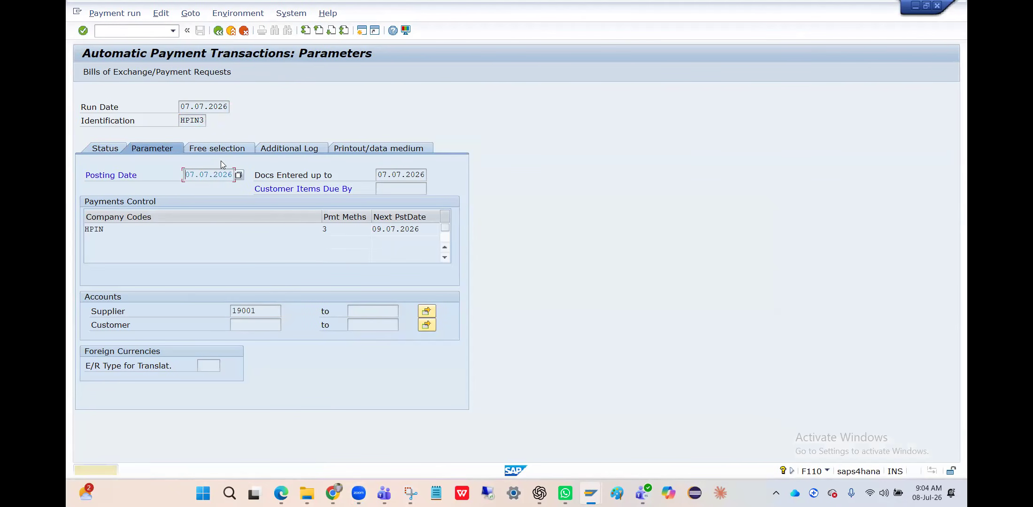
pyautogui.click(220, 150)
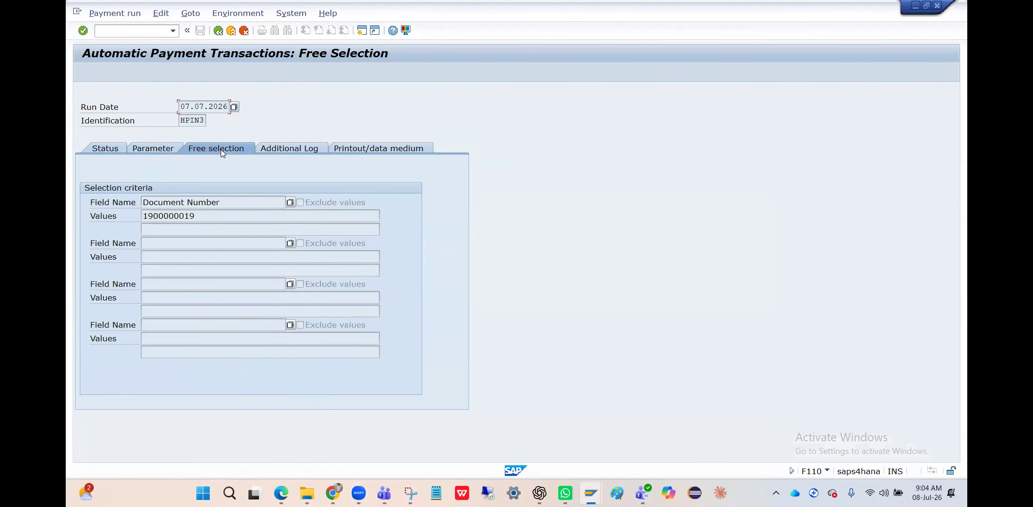
pyautogui.click(204, 217)
pyautogui.doubleClick(158, 225)
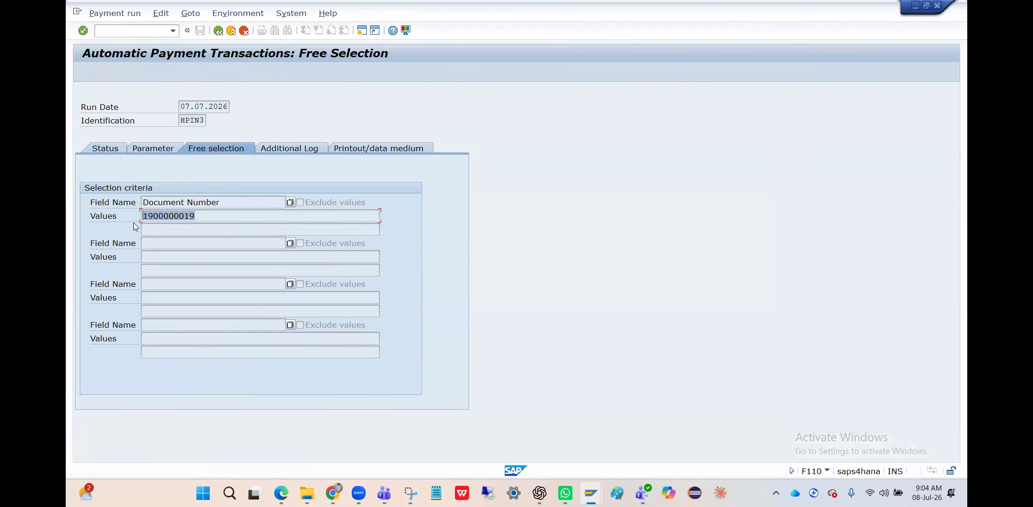
pyautogui.click(133, 223)
# Start the FB03 document display transaction in a new session.
pyautogui.click(360, 34)
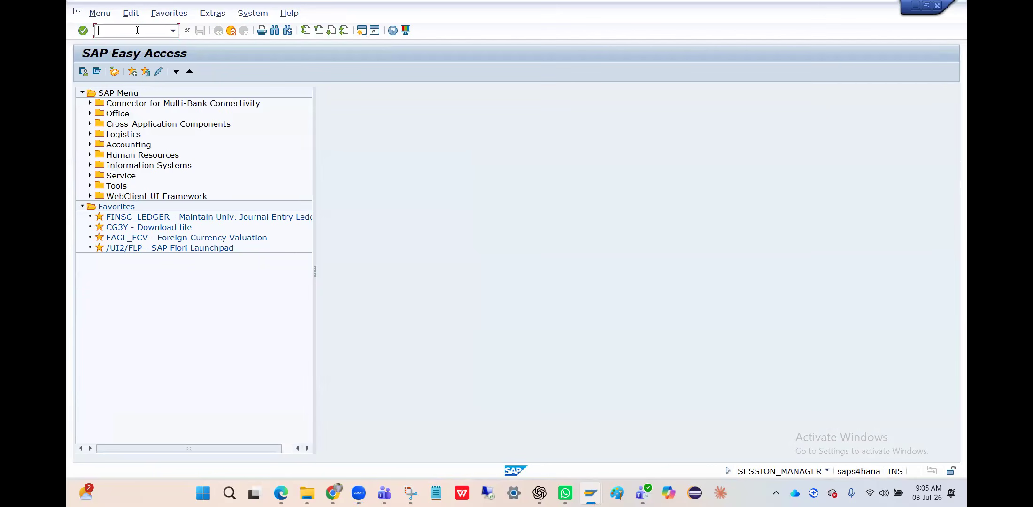
pyautogui.write('fb03')
pyautogui.press('Return')
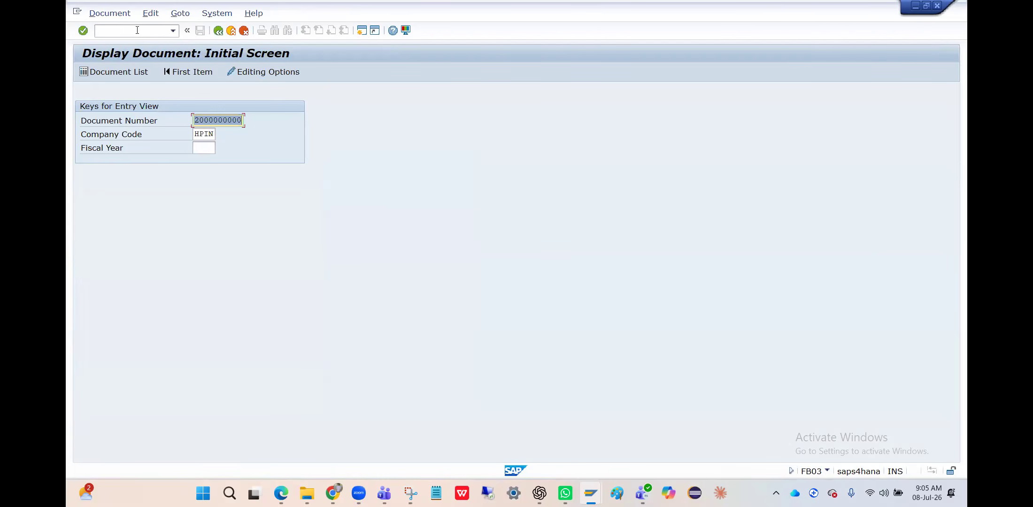
pyautogui.write('1900000019')
pyautogui.press('Tab')
pyautogui.press('Tab')
pyautogui.write('2026')
pyautogui.press('Return')
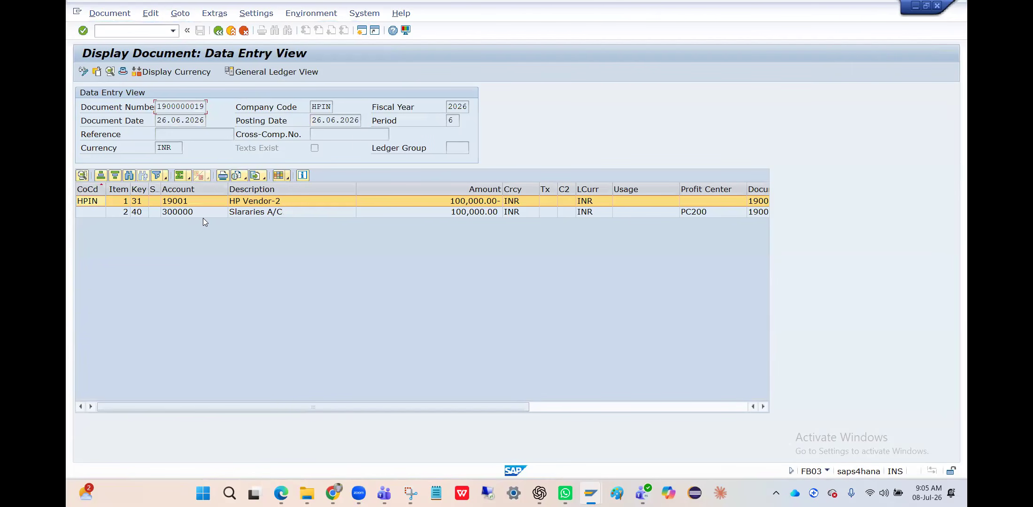
pyautogui.click(472, 212)
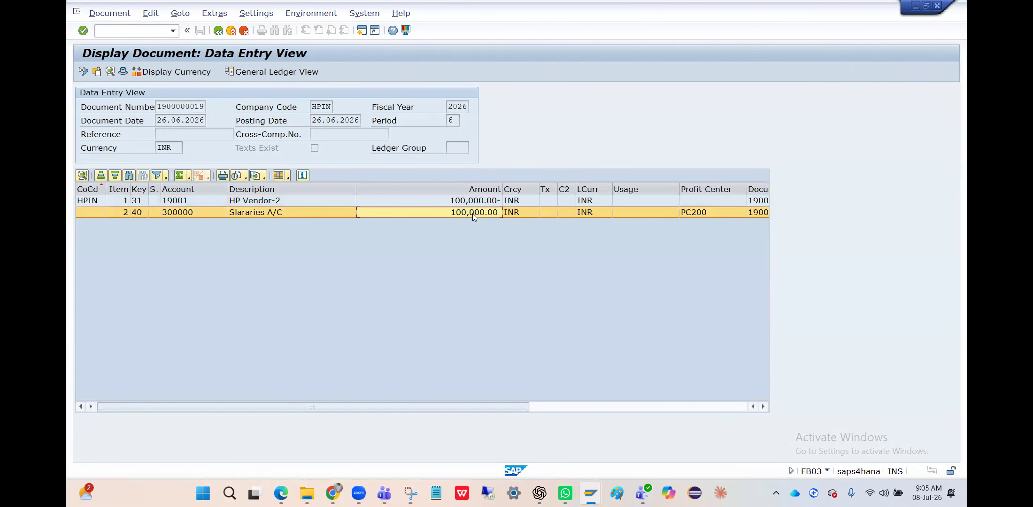
pyautogui.click(473, 202)
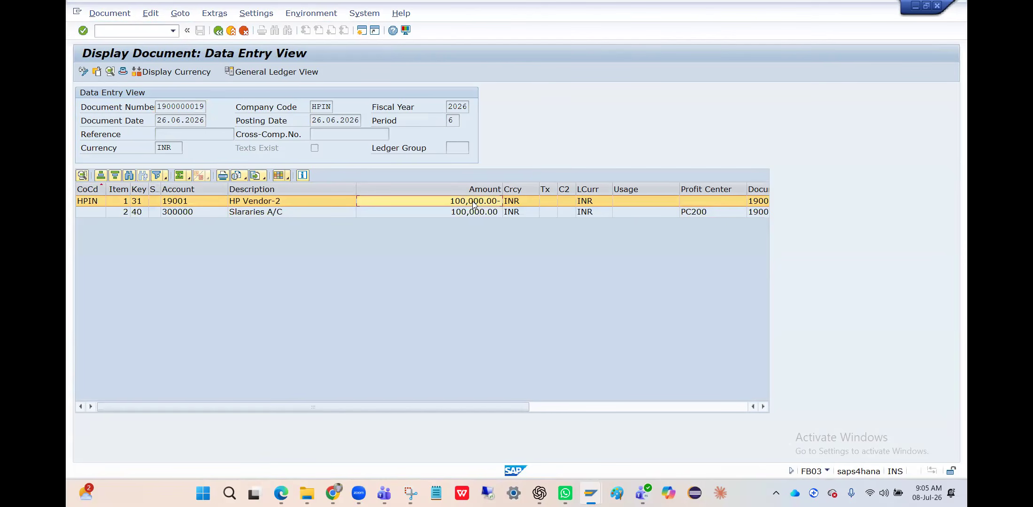
# Switch to the payment file F_HPIN0001.xml in Microsoft Edge and view it from its beginning.
pyautogui.hotkey('alt', 'Tab')
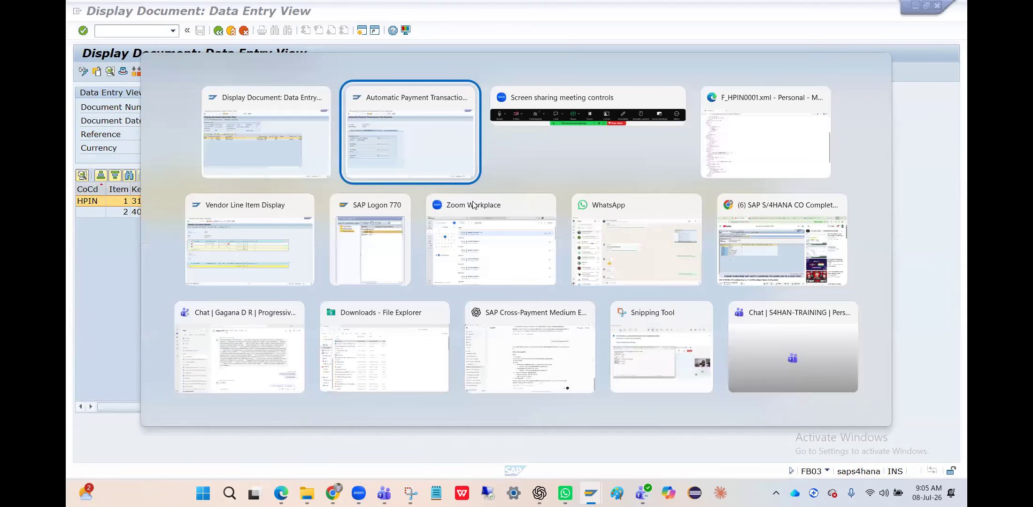
pyautogui.press('Tab')
pyautogui.press('Tab')
pyautogui.press('Tab')
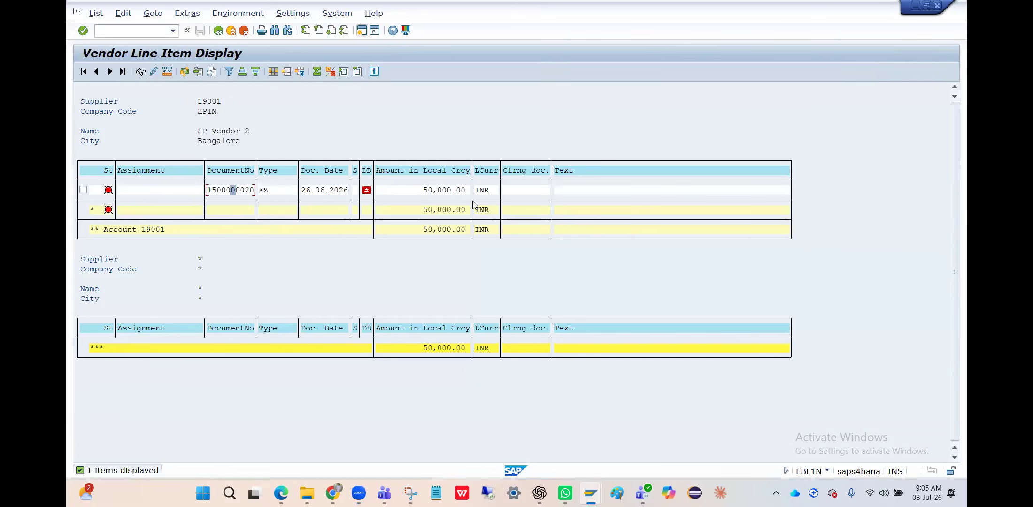
pyautogui.hotkey('alt', 'Tab')
pyautogui.press('Tab')
pyautogui.press('Tab')
pyautogui.press('Tab')
pyautogui.click(294, 209)
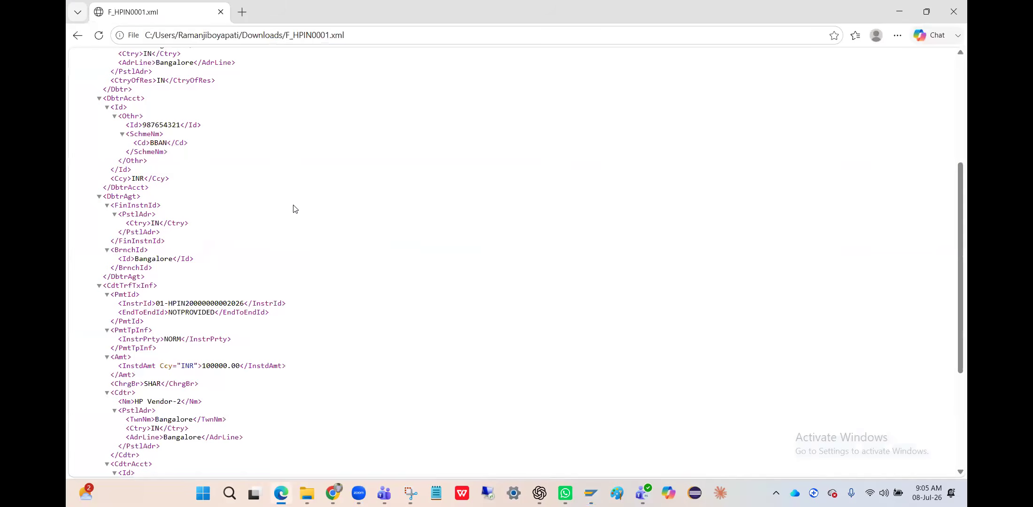
pyautogui.scroll(5, 231, 244)
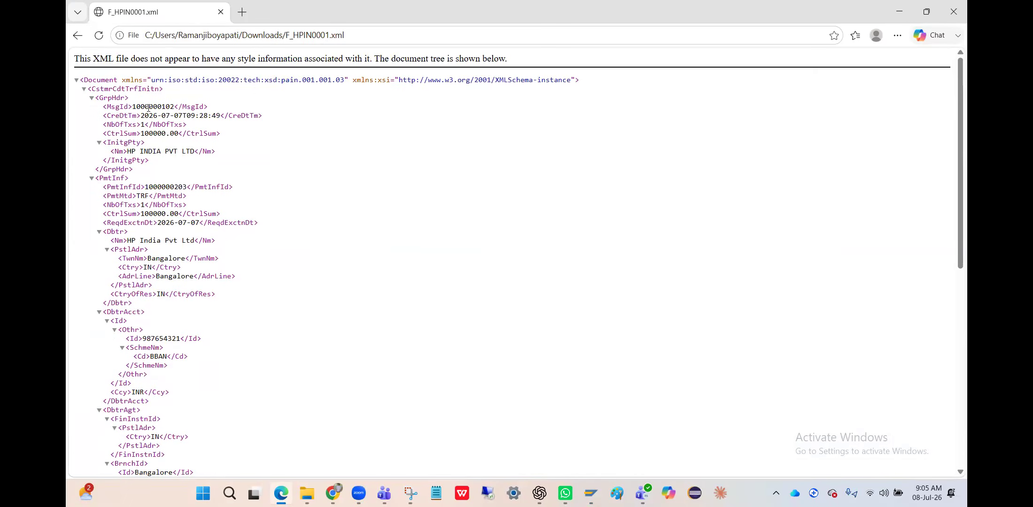
# Switch back to the automatic payment session in SAP and open the DMEE transaction there.
pyautogui.hotkey('alt', 'Tab')
pyautogui.hotkey('alt', 'Tab')
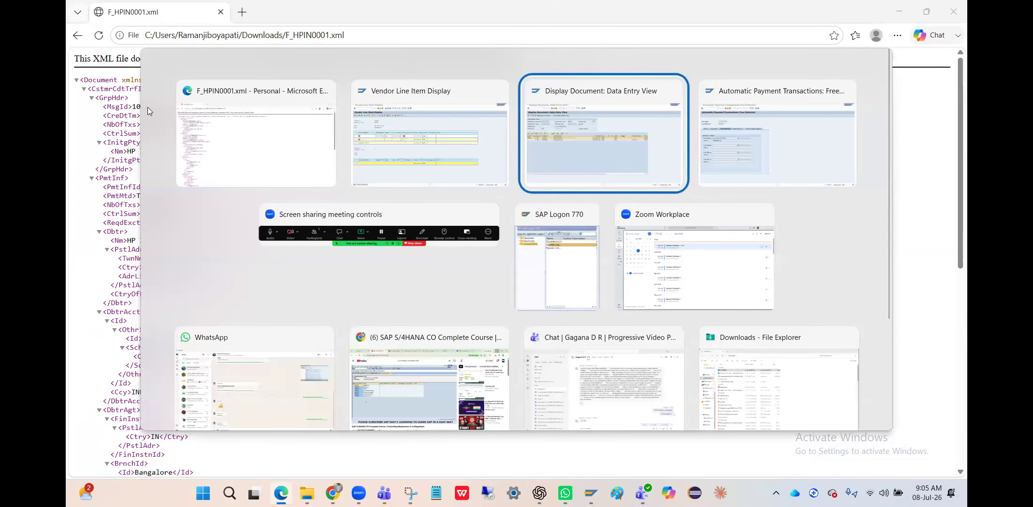
pyautogui.hotkey('alt', 'Tab')
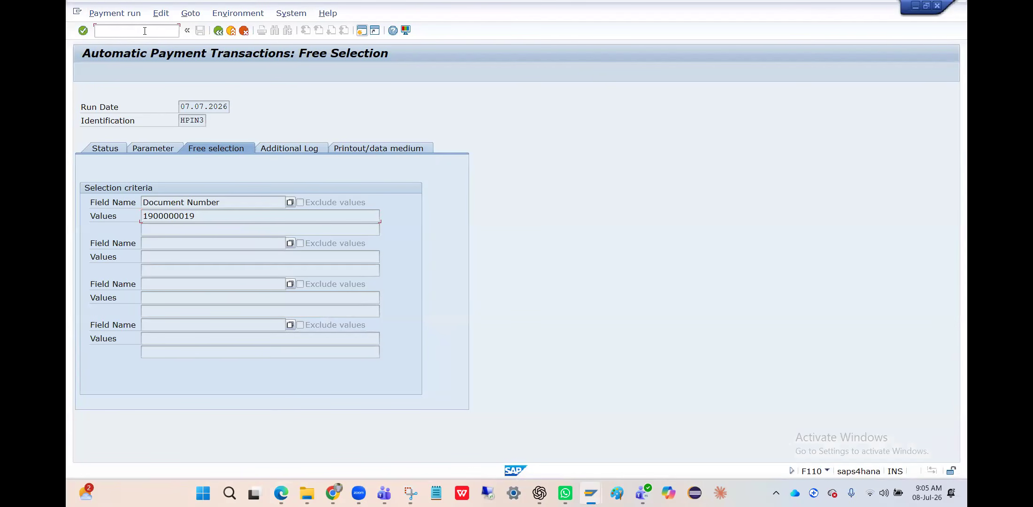
pyautogui.write('/nfb03')
pyautogui.press('Return')
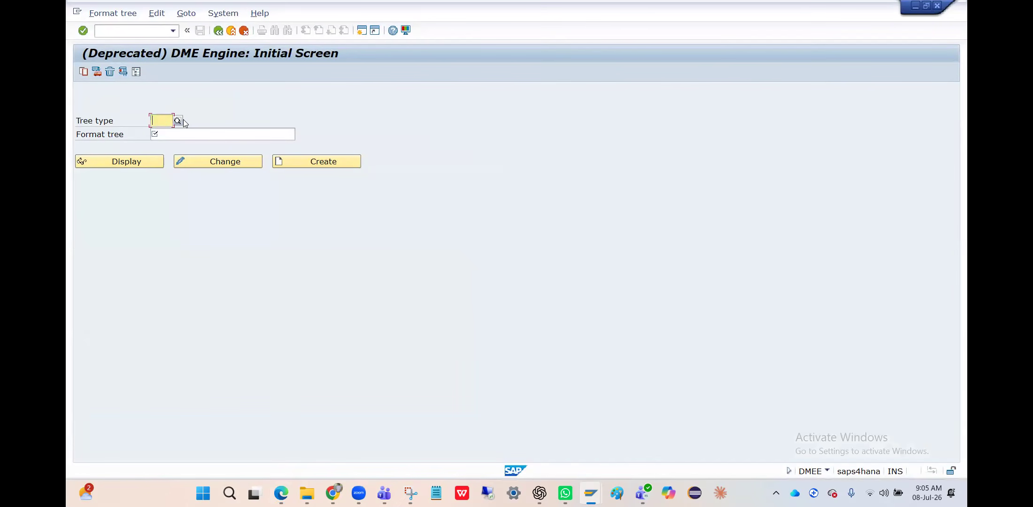
# Display the format tree CGI_FICA_XML_CT of tree type PAYM, accepting to open it in DMEEX.
pyautogui.press('Down')
pyautogui.press('Tab')
pyautogui.press('Down')
pyautogui.press('Tab')
pyautogui.click(137, 166)
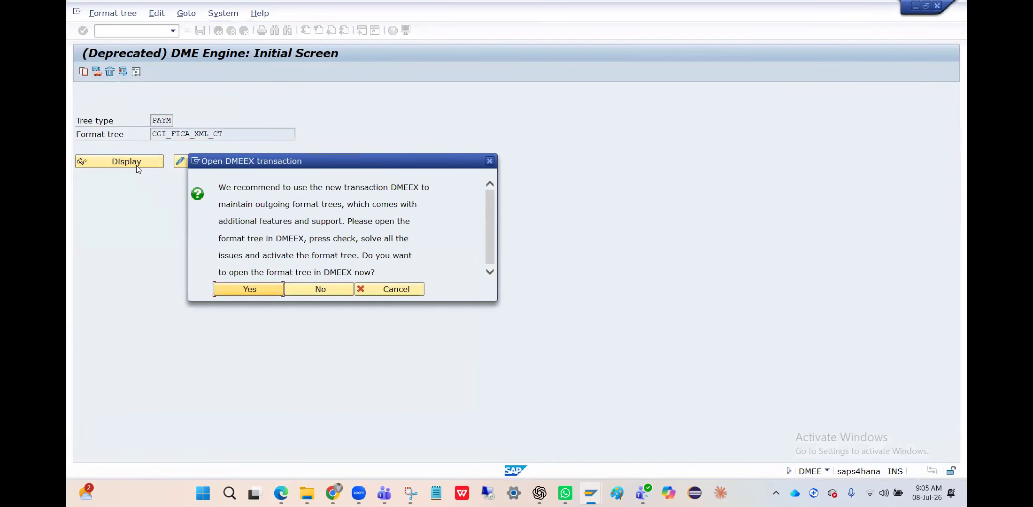
pyautogui.click(248, 289)
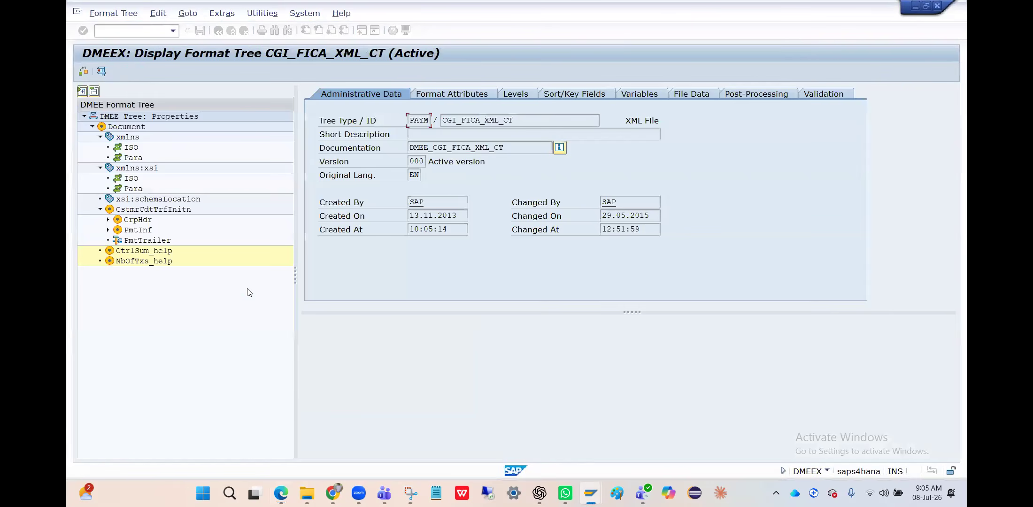
# Compare the Document and CstmrCdtTrfInitn nodes of the format tree with the same tags in the XML file.
pyautogui.click(128, 128)
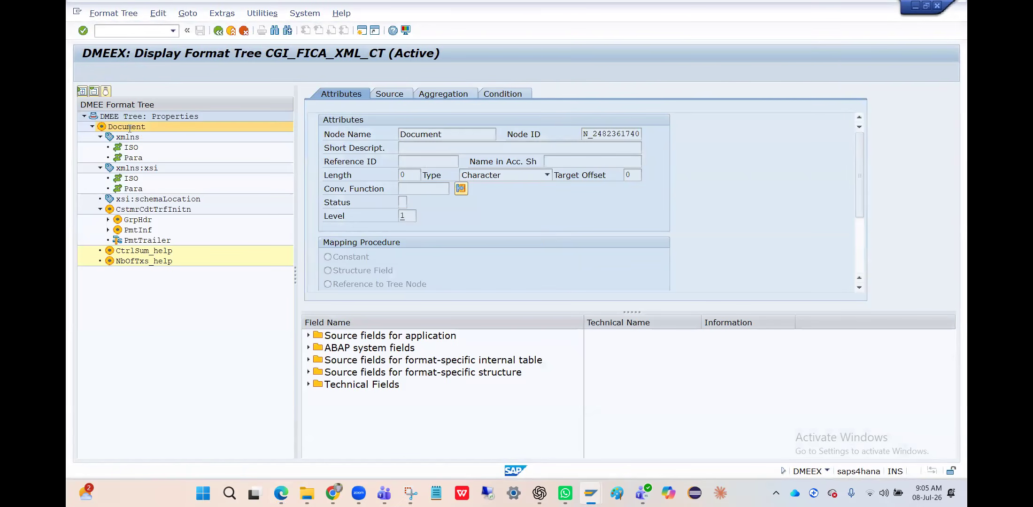
pyautogui.hotkey('alt', 'Tab')
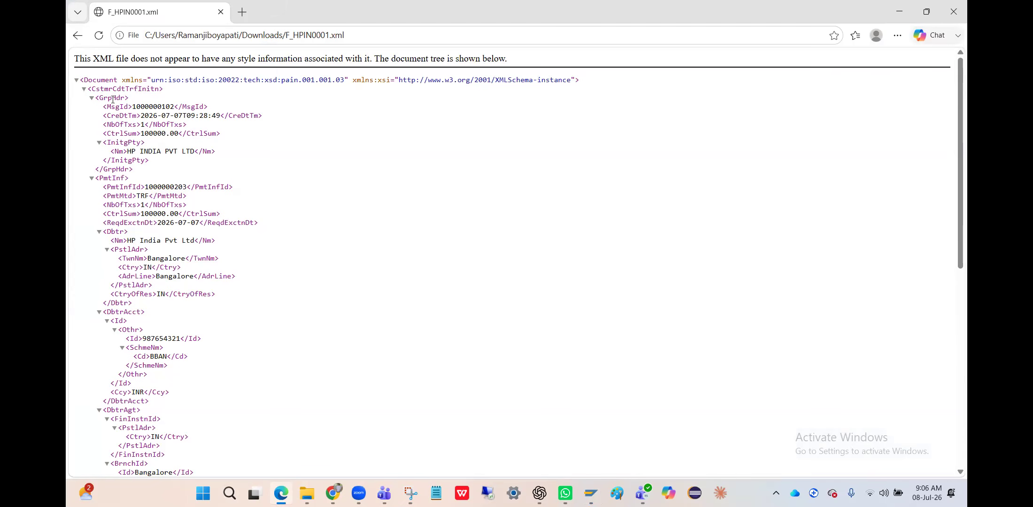
pyautogui.hotkey('alt', 'Tab')
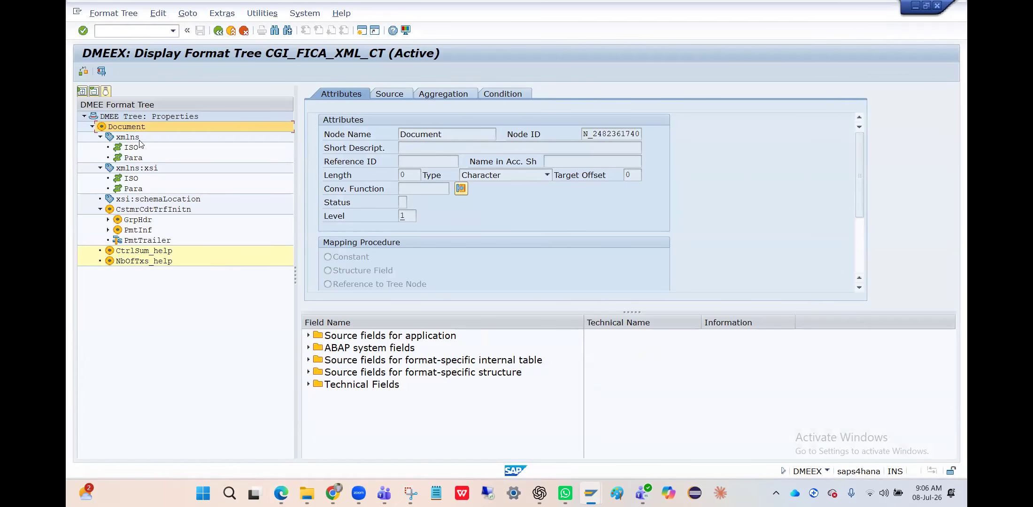
pyautogui.click(128, 211)
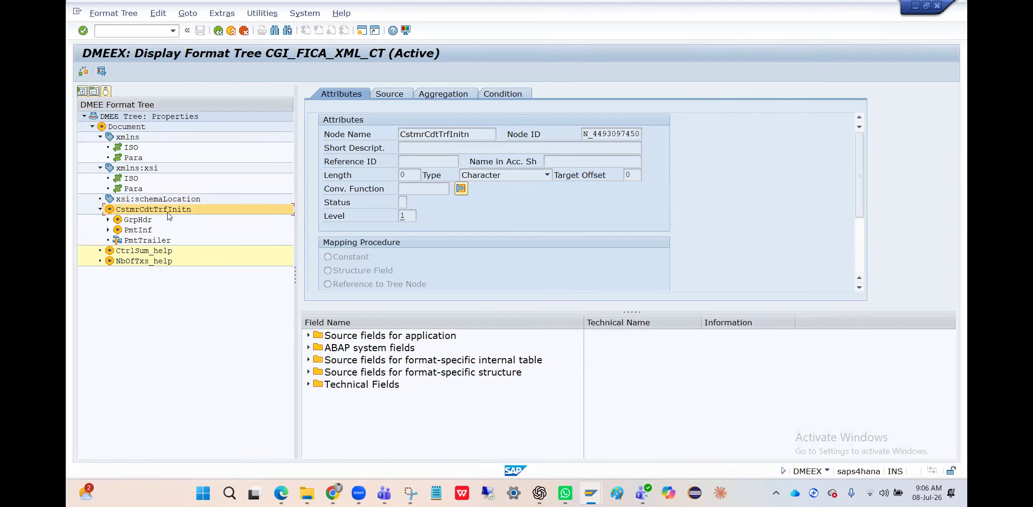
pyautogui.hotkey('alt', 'Tab')
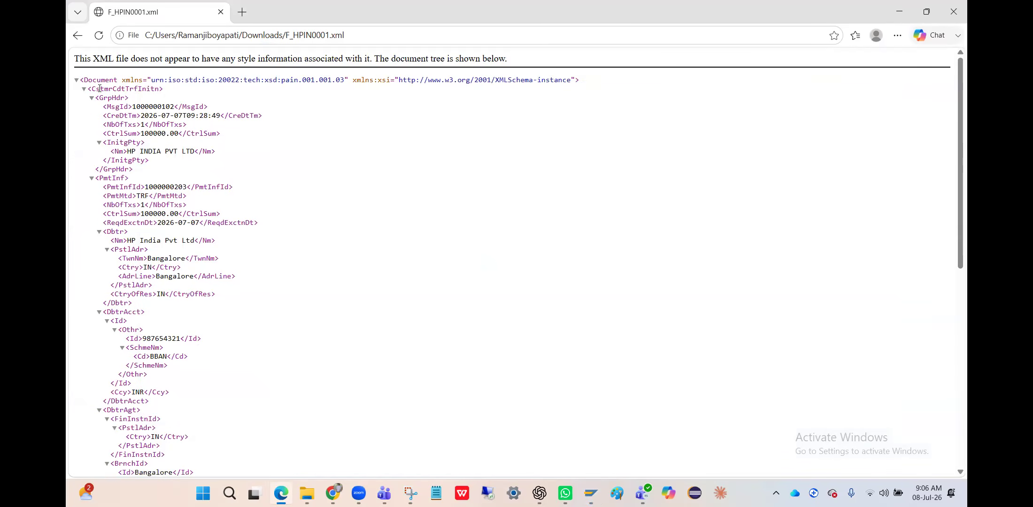
pyautogui.hotkey('alt', 'Tab')
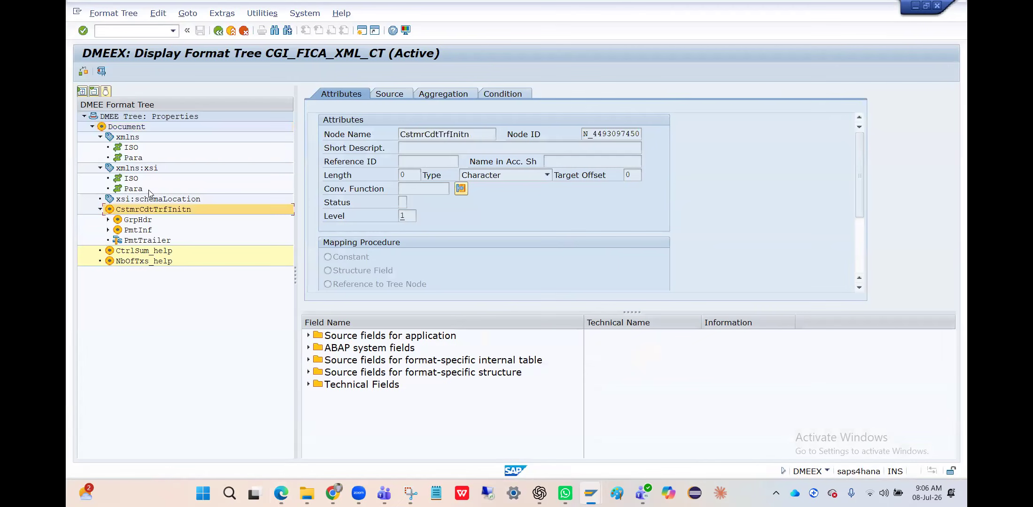
# Expand the GrpHdr node and compare its MsgId node with the MsgId tag in the XML file.
pyautogui.click(131, 224)
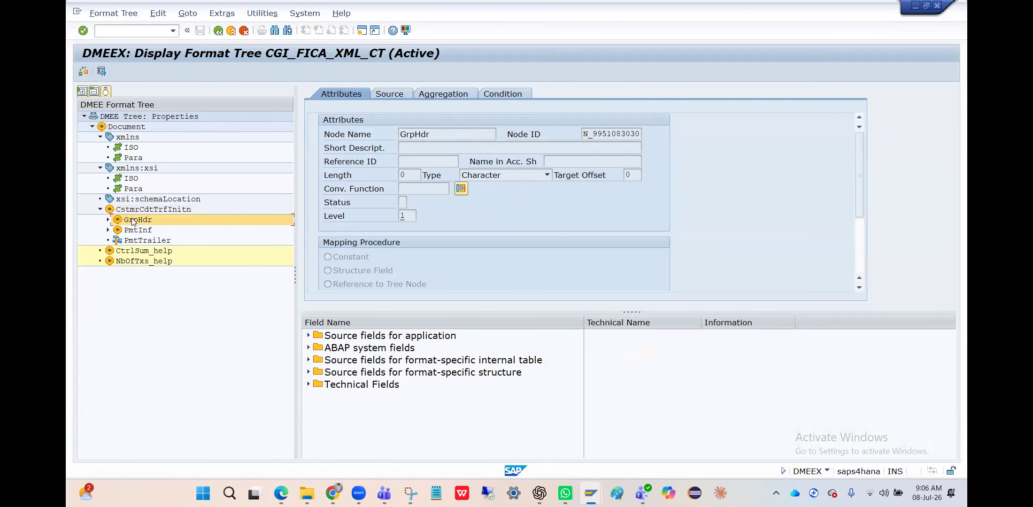
pyautogui.click(109, 219)
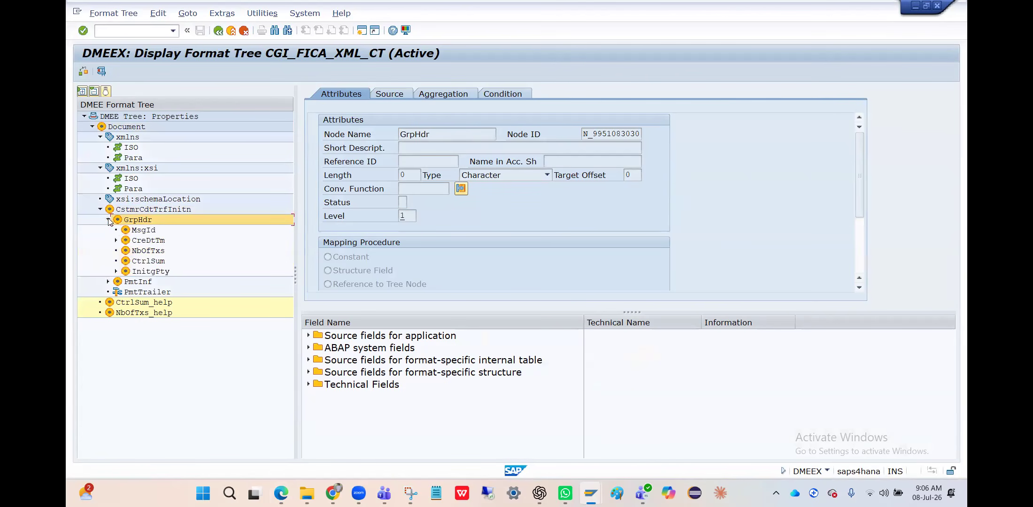
pyautogui.click(142, 229)
pyautogui.hotkey('alt', 'Tab')
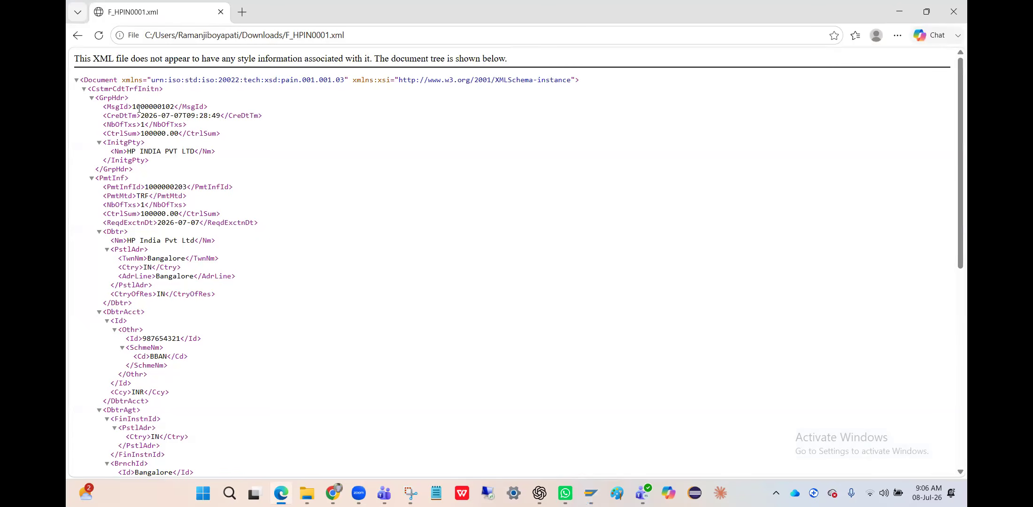
pyautogui.hotkey('alt', 'Tab')
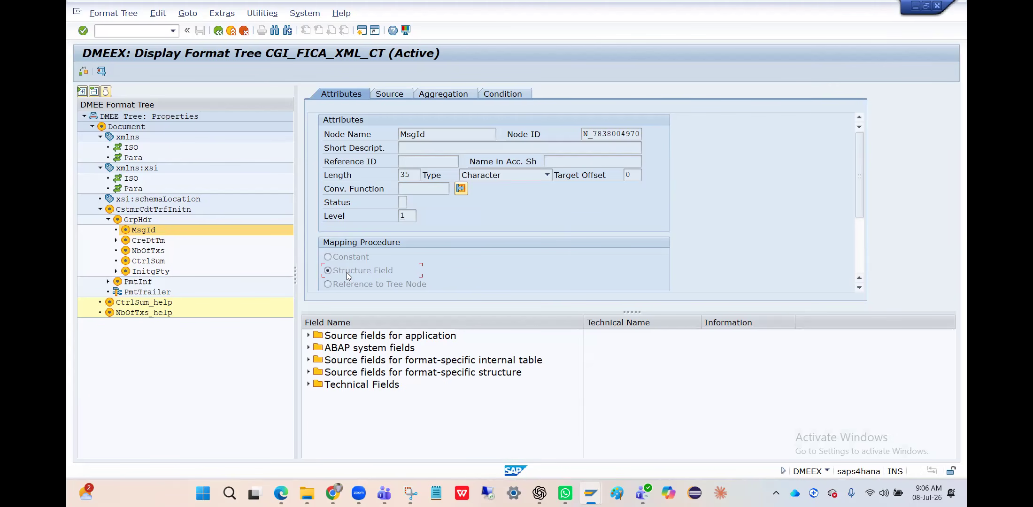
# Show the MsgId node's source mapping and examine its structure.
pyautogui.click(390, 94)
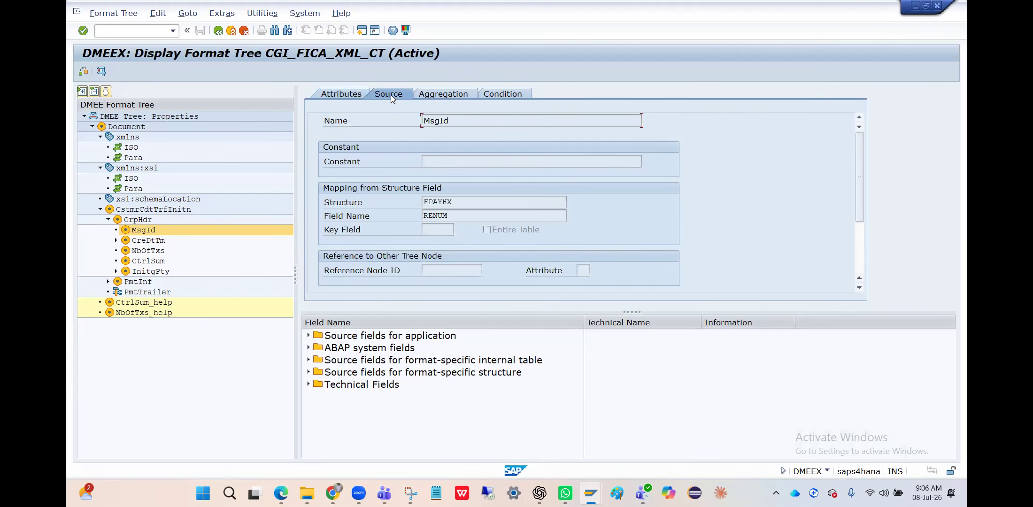
pyautogui.click(459, 202)
pyautogui.doubleClick(460, 202)
# Look through the ABAP system fields, collapse them, and expand the source fields for application.
pyautogui.click(308, 348)
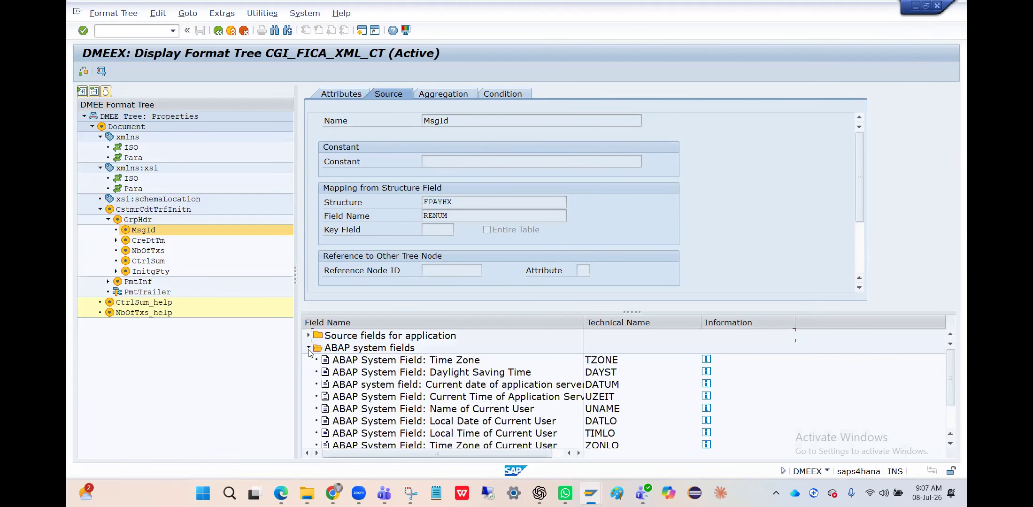
pyautogui.click(309, 349)
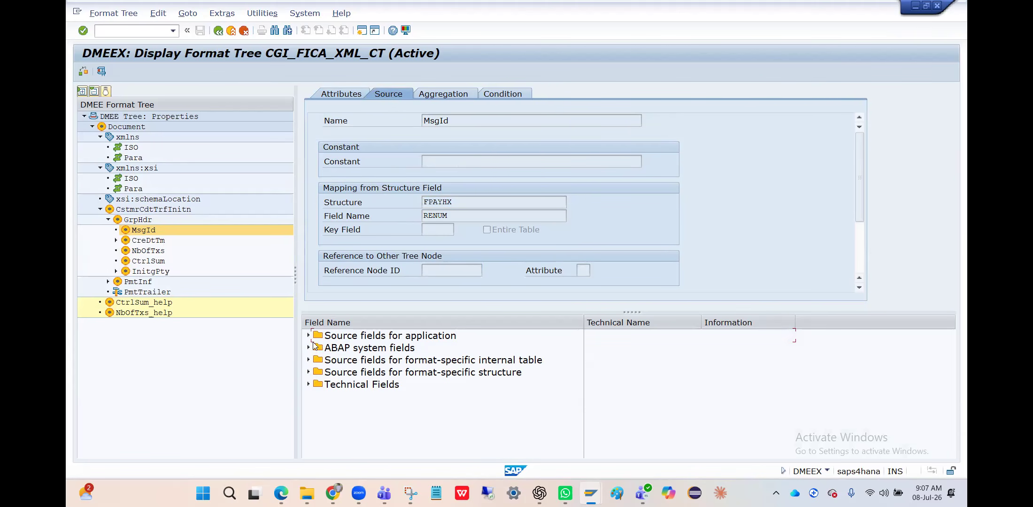
pyautogui.click(309, 348)
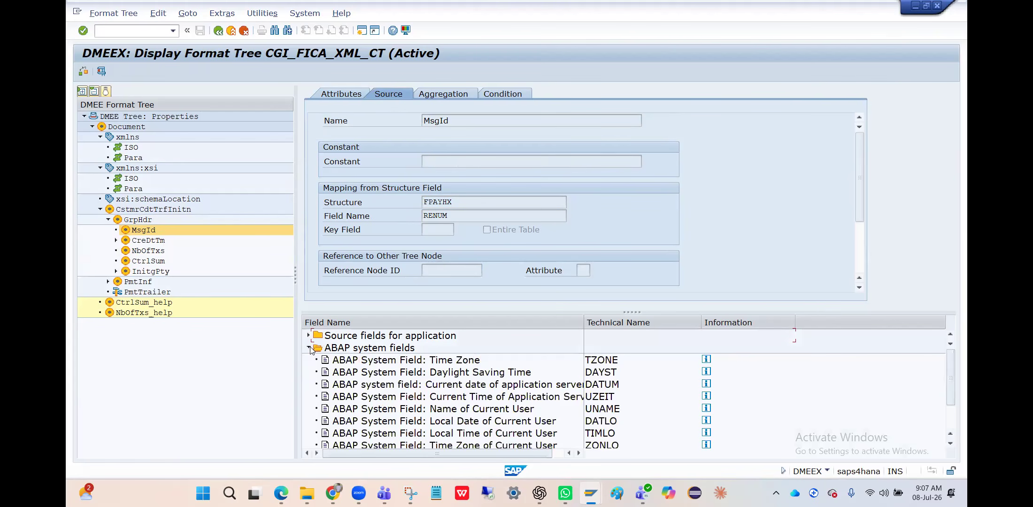
pyautogui.click(309, 348)
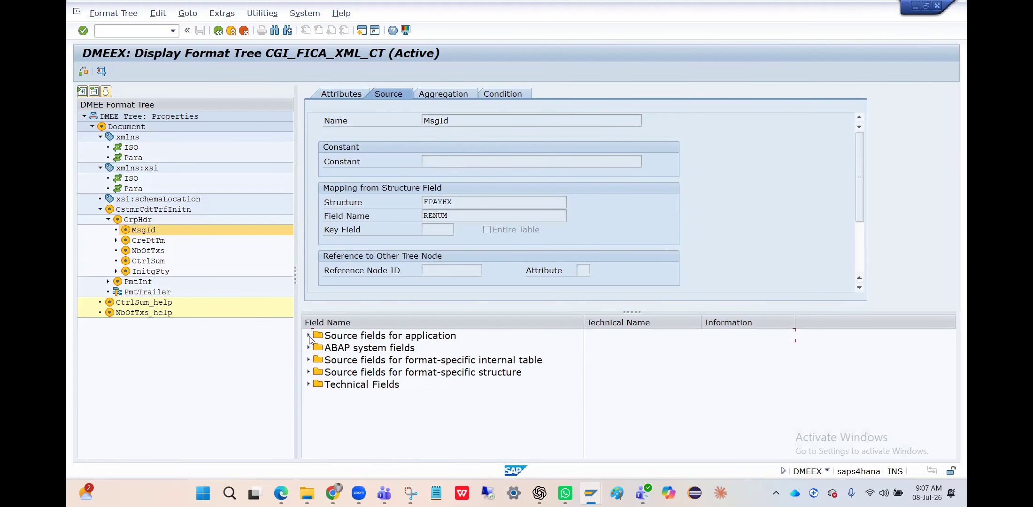
pyautogui.click(308, 335)
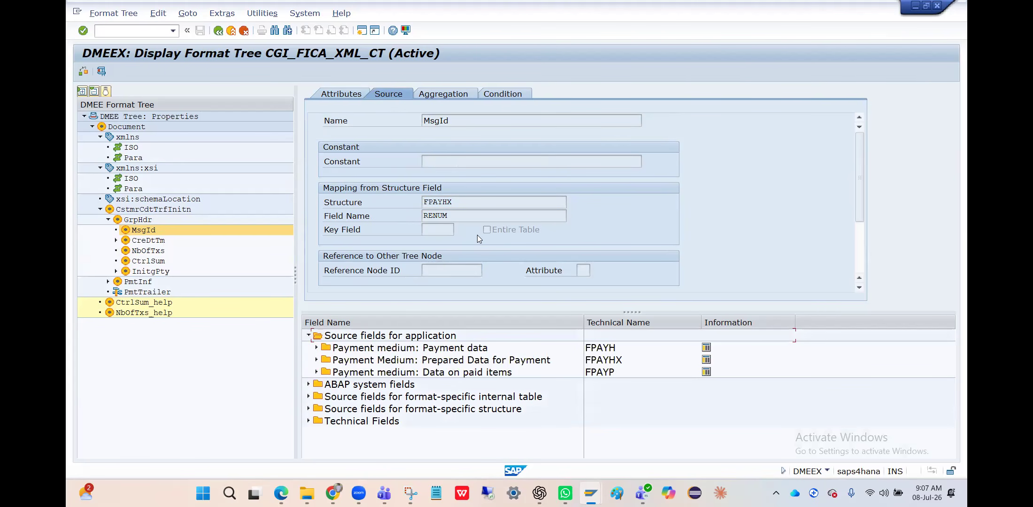
# Copy the MsgId node's mapped field name RENUM and display the dictionary definition of structure FPAYHX.
pyautogui.click(462, 202)
pyautogui.click(367, 365)
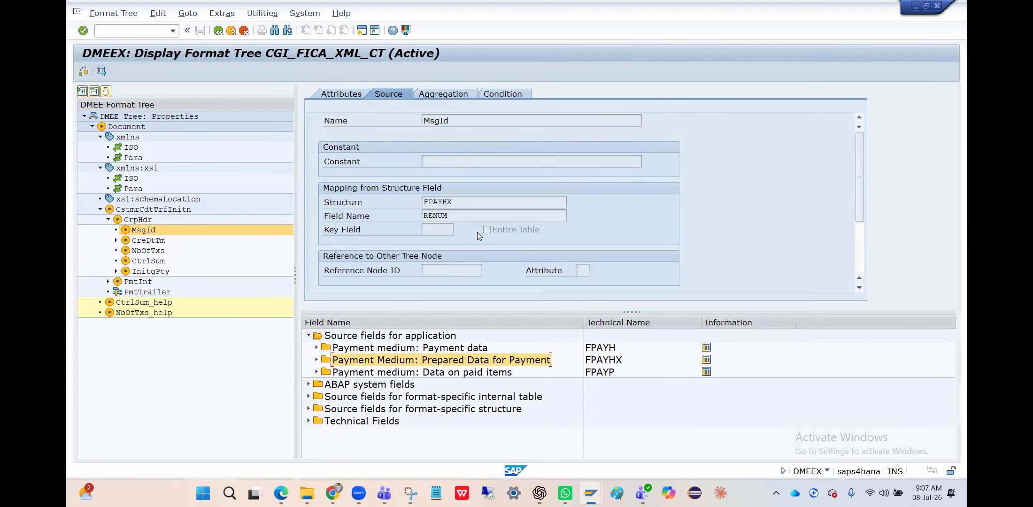
pyautogui.click(450, 216)
pyautogui.moveTo(449, 215); pyautogui.dragTo(390, 215)
pyautogui.hotkey('ctrl', 'c')
pyautogui.click(706, 360)
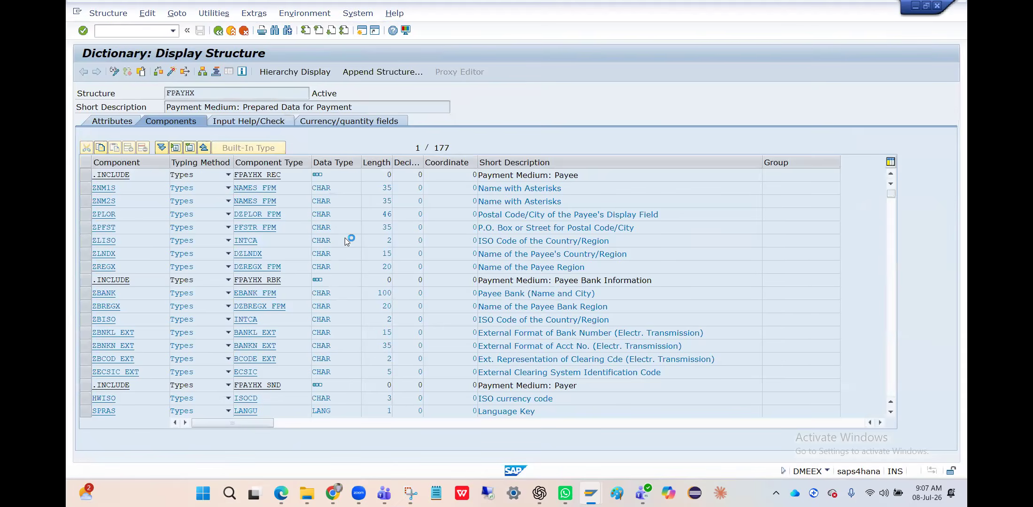
# Find the component RENUM in structure FPAYHX and read its short description.
pyautogui.hotkey('ctrl', 'f')
pyautogui.write('RENUM')
pyautogui.press('Return')
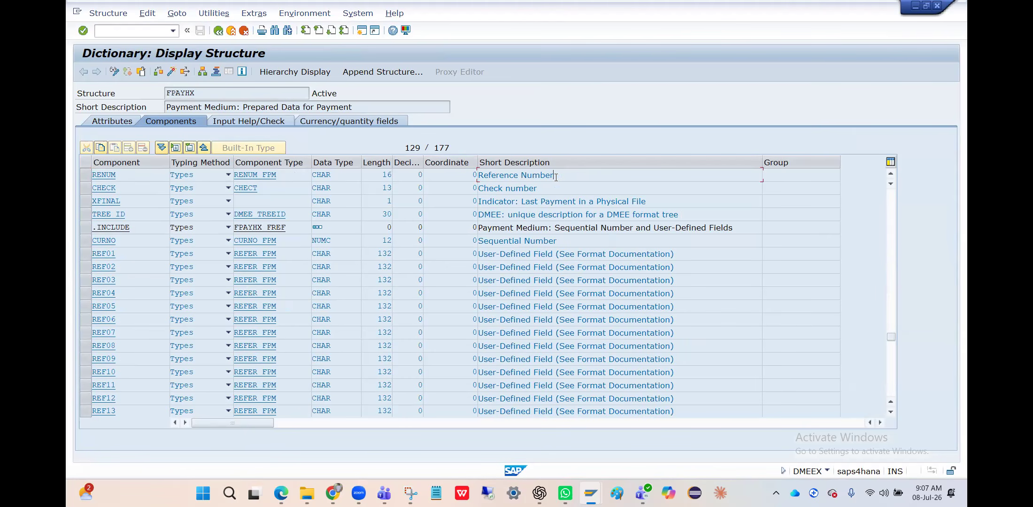
# Check the vendor invoice's document header, especially the reference key, against the MsgId tag in the XML file.
pyautogui.hotkey('alt', 'Tab')
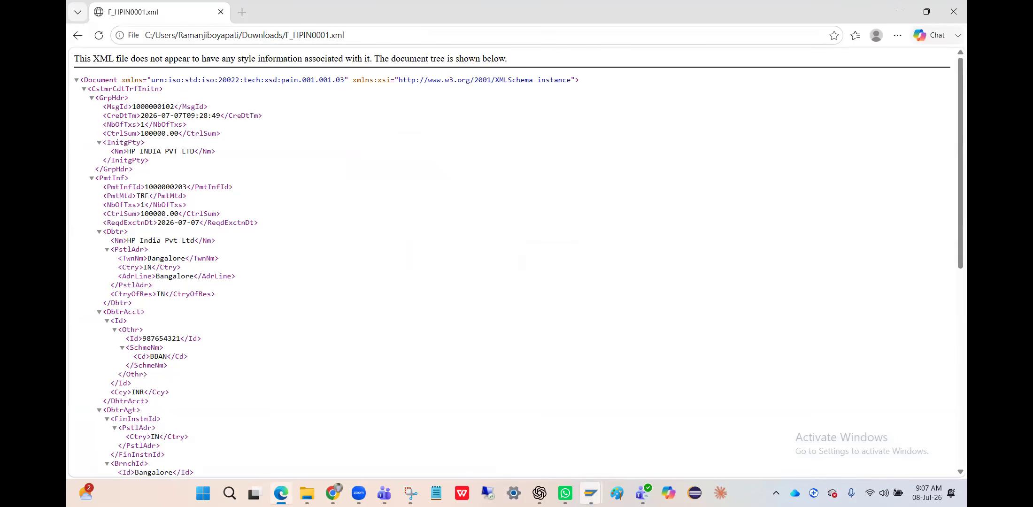
pyautogui.moveTo(591, 493)
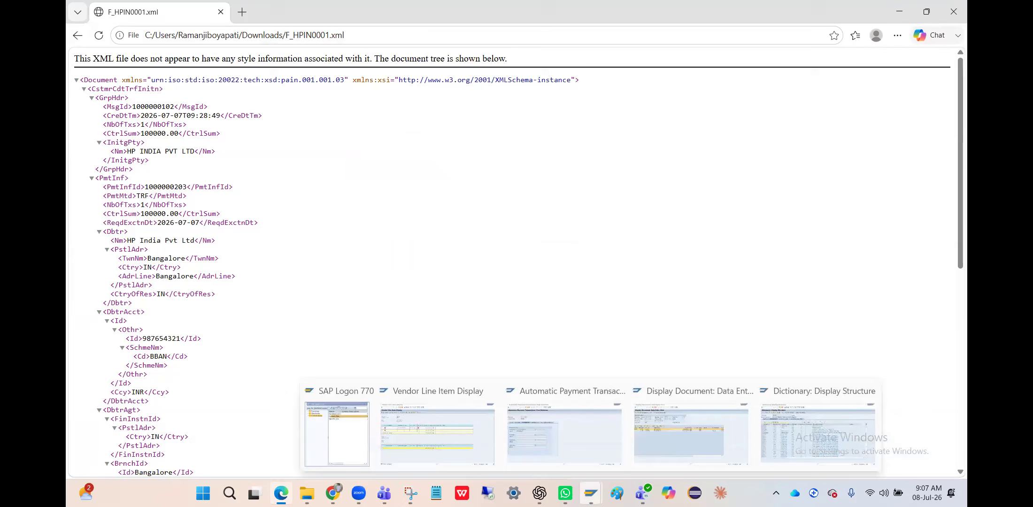
pyautogui.click(679, 435)
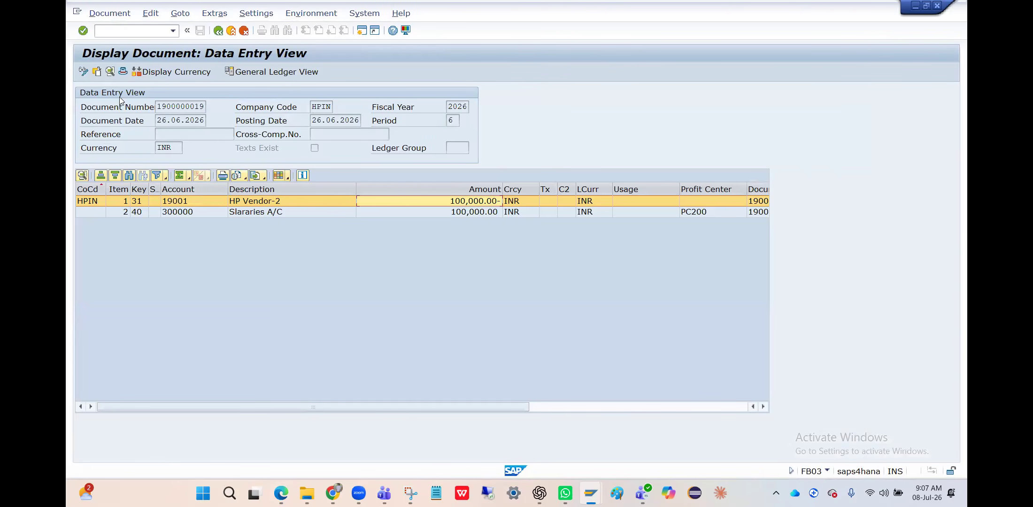
pyautogui.click(119, 74)
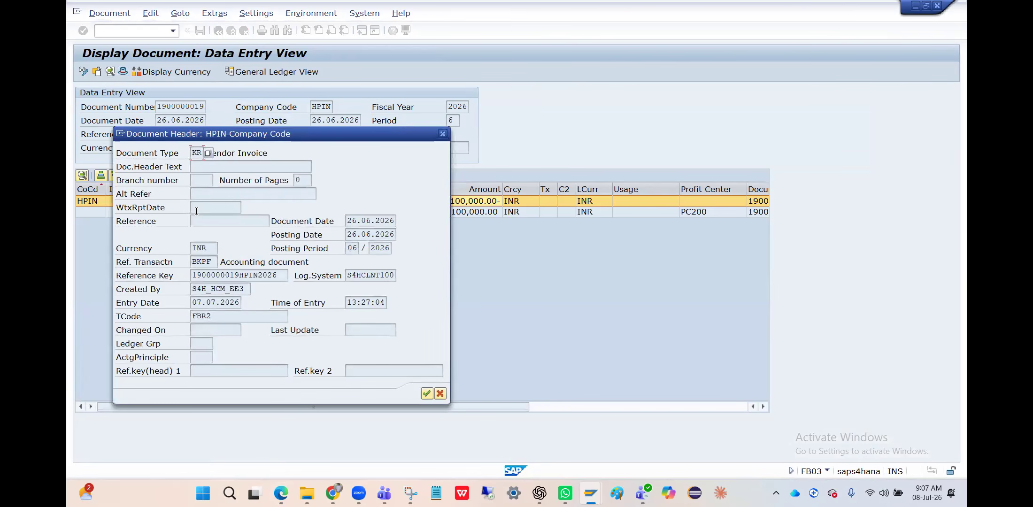
pyautogui.click(226, 276)
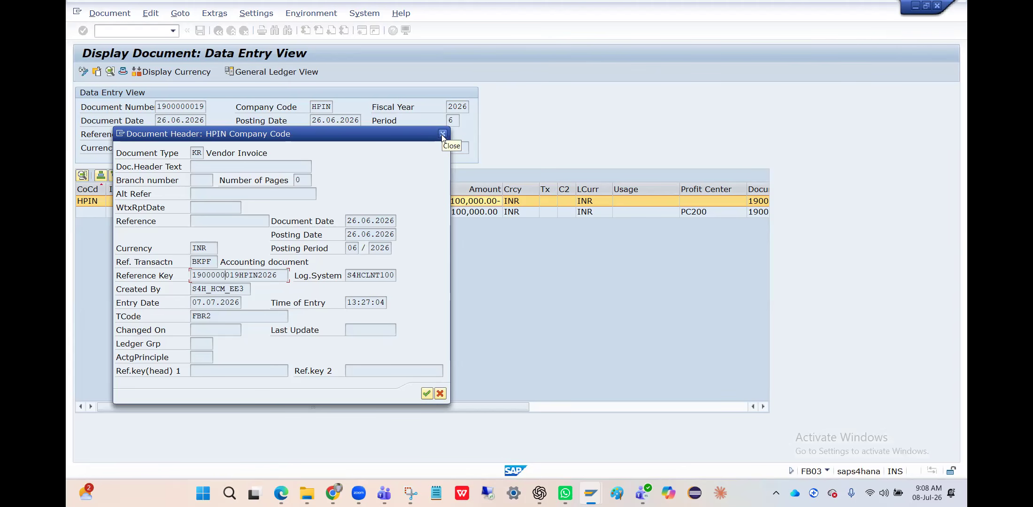
pyautogui.hotkey('alt', 'Tab')
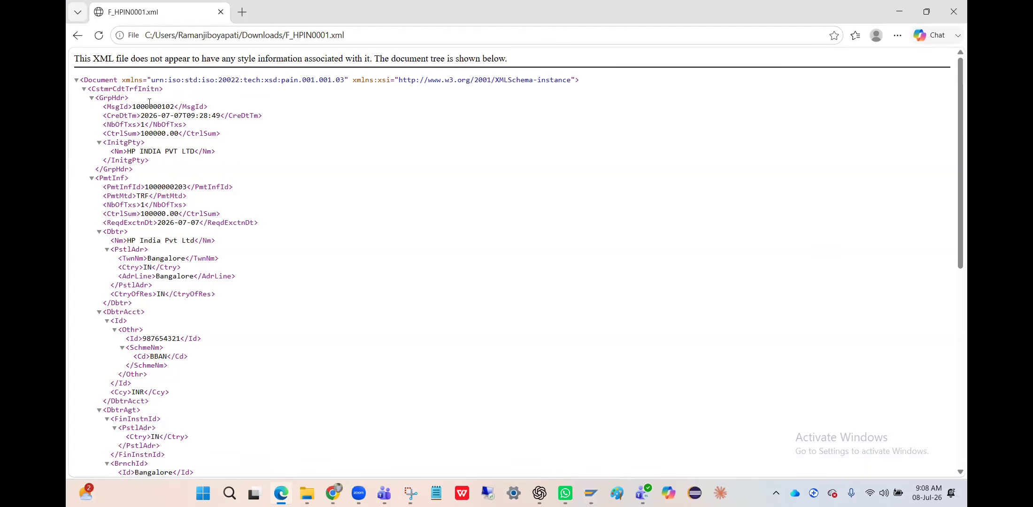
pyautogui.hotkey('alt', 'Tab')
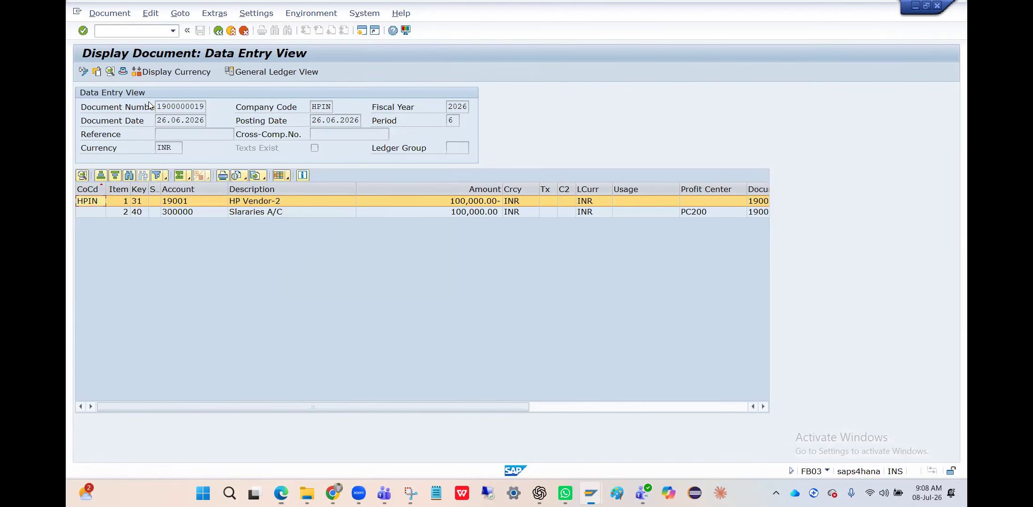
# Examine line item 2 of the vendor invoice and its document header, and return to the data entry view.
pyautogui.doubleClick(196, 211)
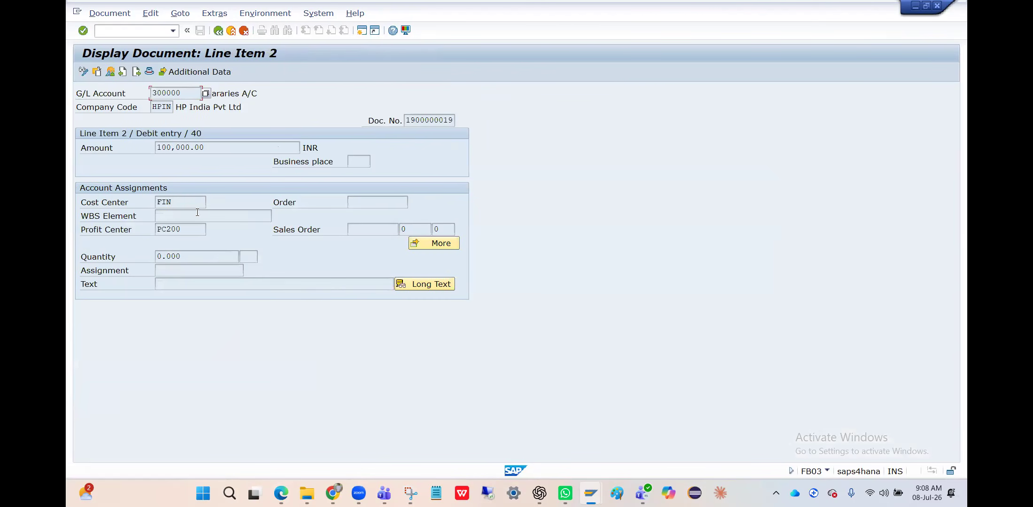
pyautogui.click(150, 73)
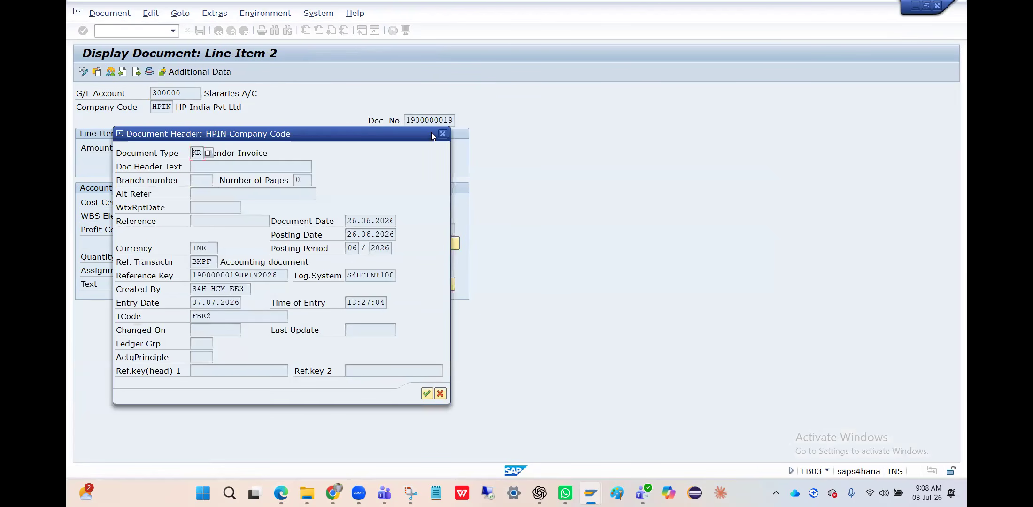
pyautogui.click(442, 134)
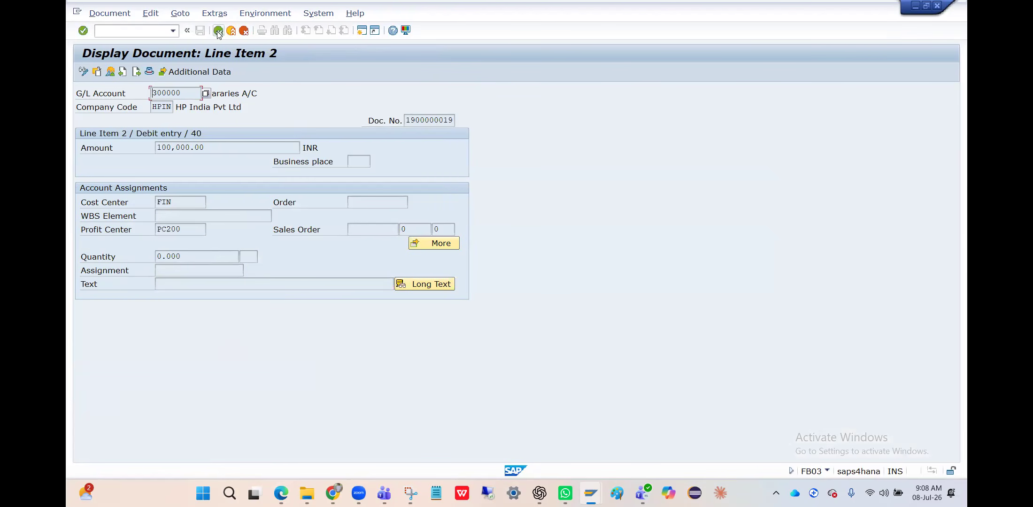
pyautogui.click(218, 31)
# Copy the invoice's document number and load table BSEG in transaction SE16N in a new session.
pyautogui.moveTo(205, 106); pyautogui.dragTo(157, 107)
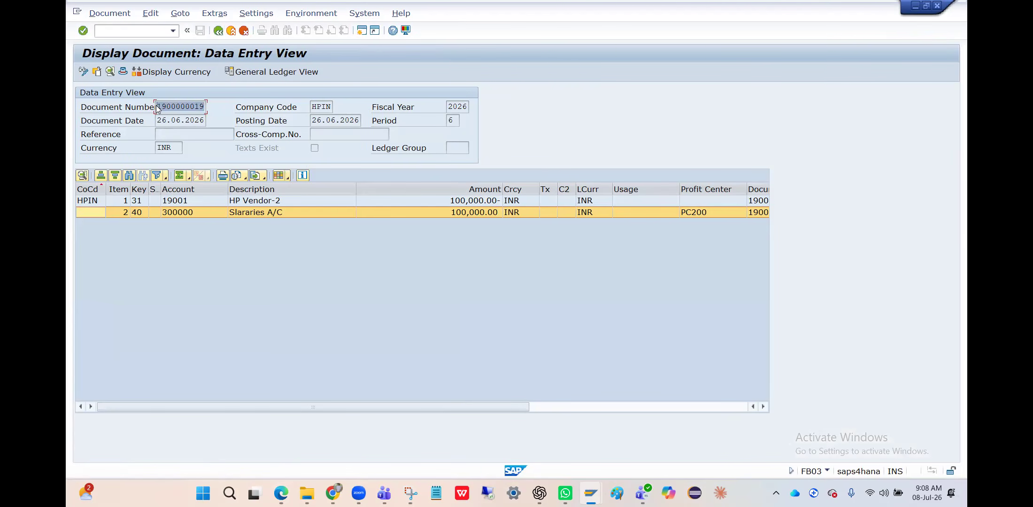
pyautogui.click(156, 106)
pyautogui.write('/oSE16N')
pyautogui.press('Return')
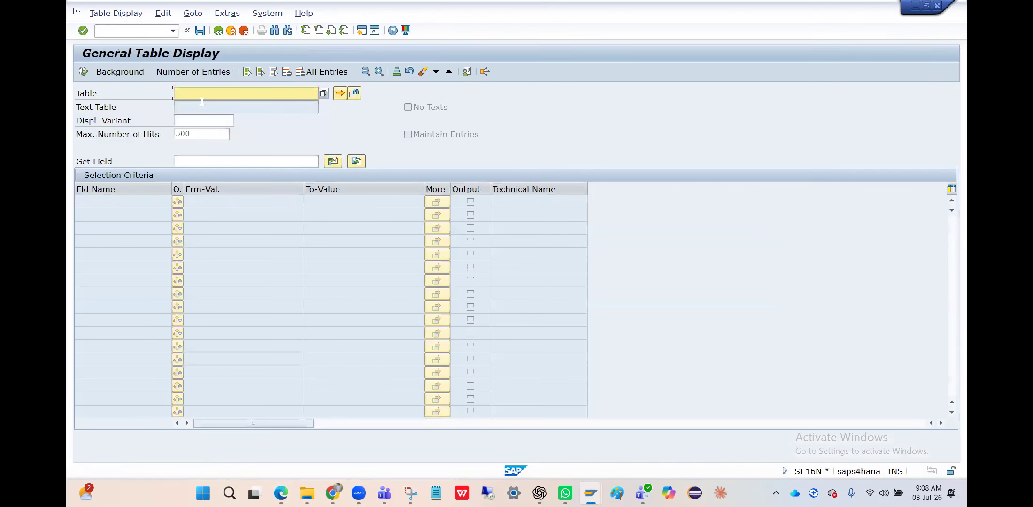
pyautogui.write('BSEG')
pyautogui.press('Return')
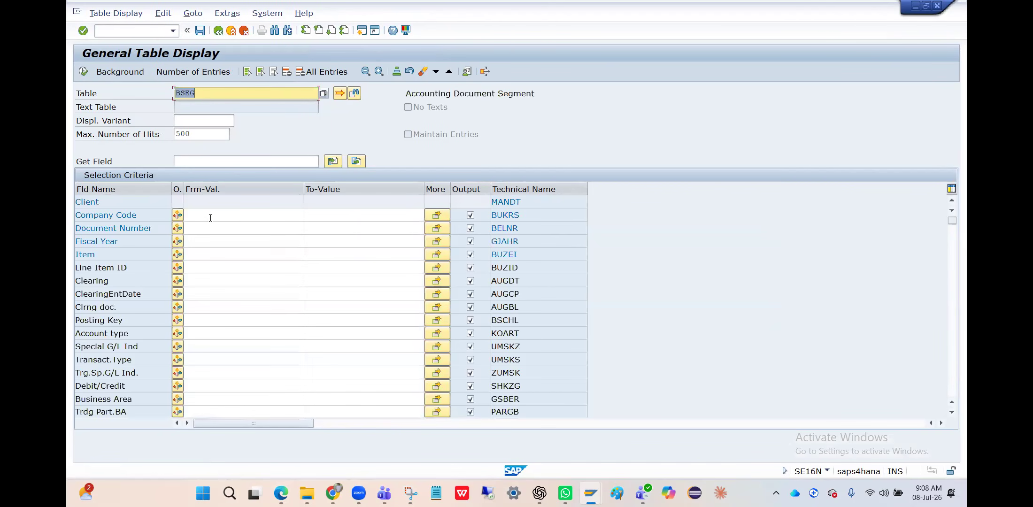
# Display the BSEG entries for the invoice's document number, company code HPIN and fiscal year 2026.
pyautogui.click(206, 228)
pyautogui.write('1900000019')
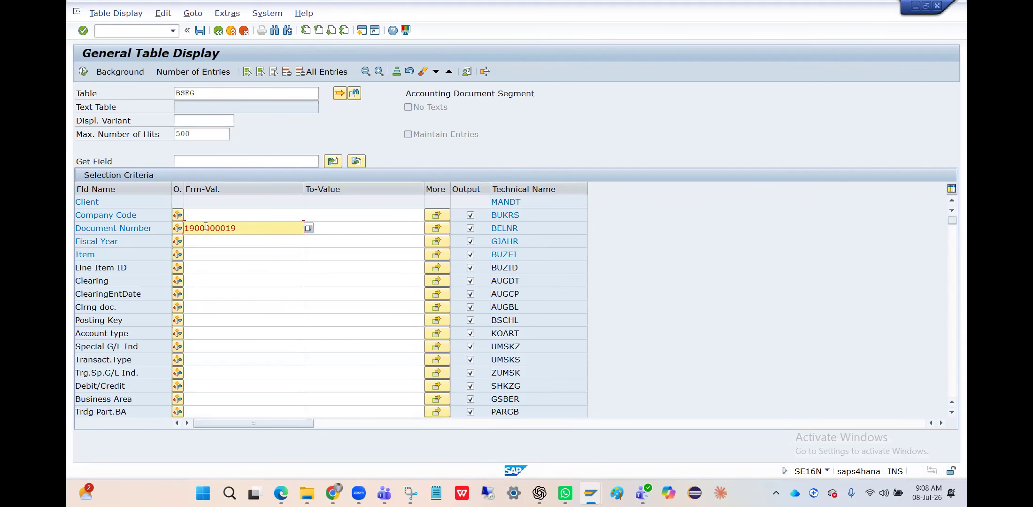
pyautogui.click(210, 215)
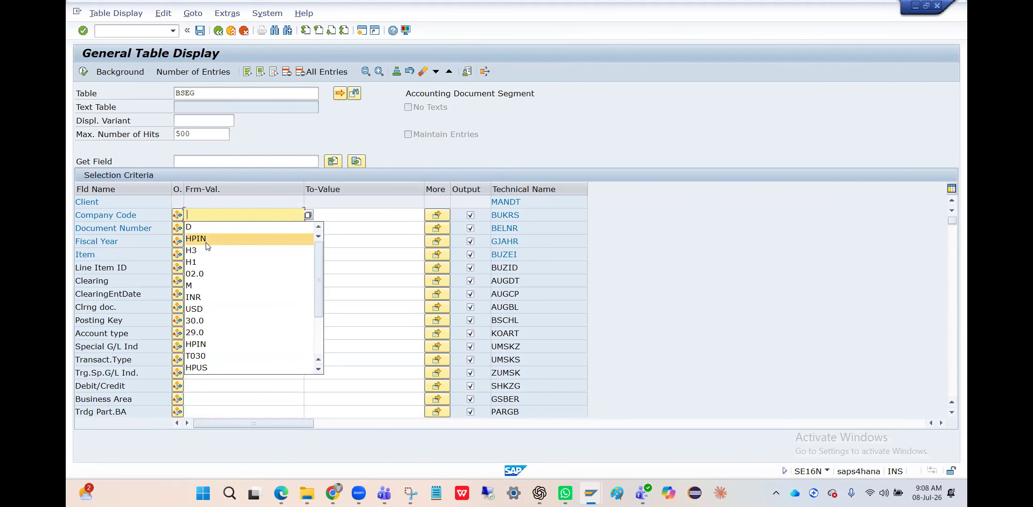
pyautogui.click(206, 242)
pyautogui.click(207, 242)
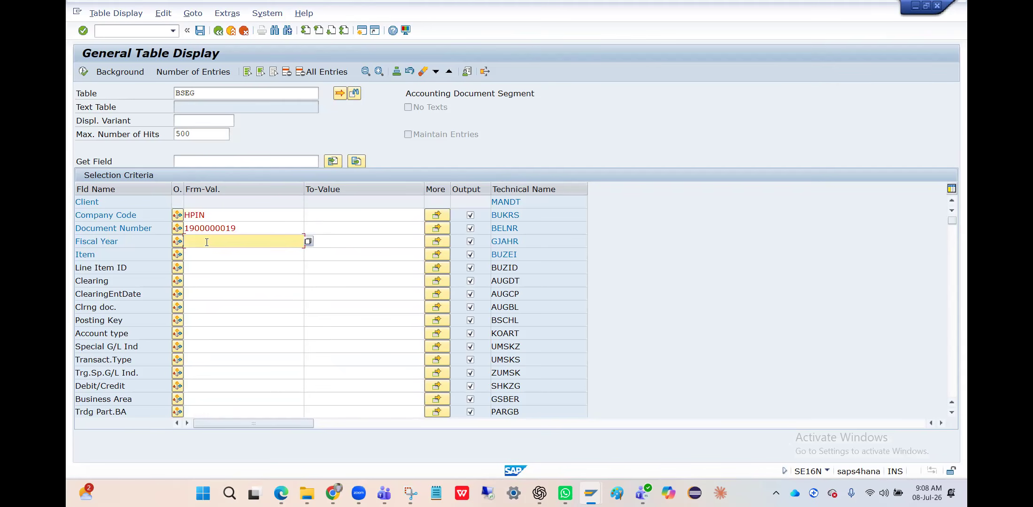
pyautogui.write('2027')
pyautogui.doubleClick(207, 242)
pyautogui.write('2026')
pyautogui.click(83, 70)
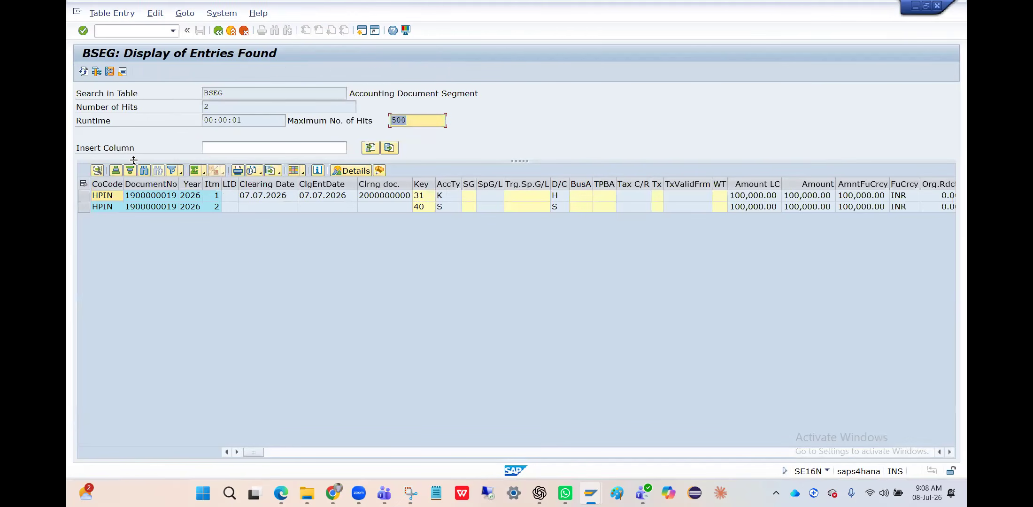
# Examine the remaining columns of the invoice's first BSEG line item for a value matching the MsgId tag in the XML file.
pyautogui.click(407, 195)
pyautogui.press('Right')
pyautogui.press('Right')
pyautogui.press('Right')
pyautogui.press('Right')
pyautogui.press('Right')
pyautogui.press('Right')
pyautogui.press('Right')
pyautogui.press('Right')
pyautogui.press('Right')
pyautogui.press('Right')
pyautogui.press('Right')
pyautogui.press('Right')
pyautogui.press('Right')
pyautogui.press('Right')
pyautogui.press('Right')
pyautogui.press('Right')
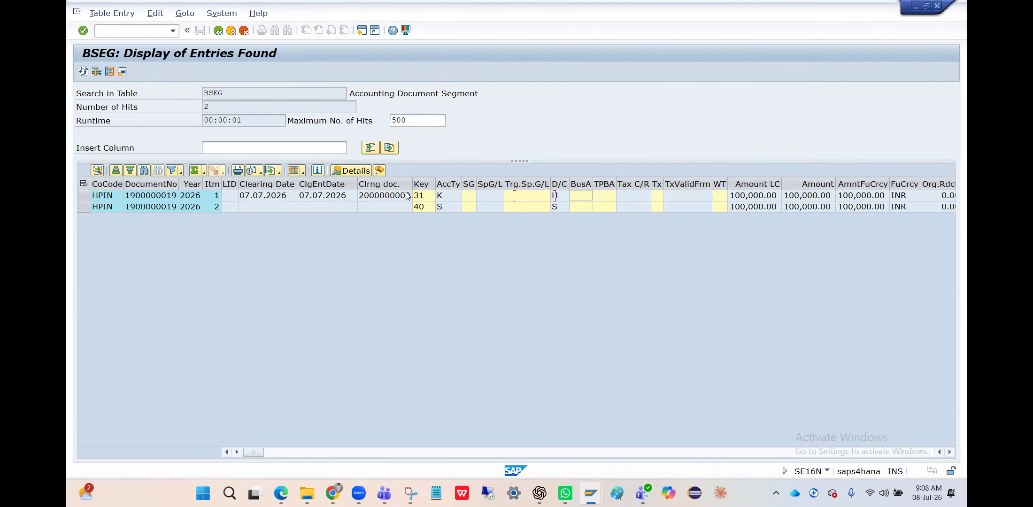
pyautogui.press('Right')
pyautogui.press('Right')
pyautogui.press('Right')
pyautogui.press('Right')
pyautogui.press('Right')
pyautogui.press('Right')
pyautogui.press('Right')
pyautogui.press('Right')
pyautogui.press('Right')
pyautogui.press('Right')
pyautogui.press('Right')
pyautogui.press('Right')
pyautogui.press('Right')
pyautogui.press('Right')
pyautogui.press('Right')
pyautogui.press('Right')
pyautogui.press('Right')
pyautogui.press('Right')
pyautogui.press('Right')
pyautogui.press('Right')
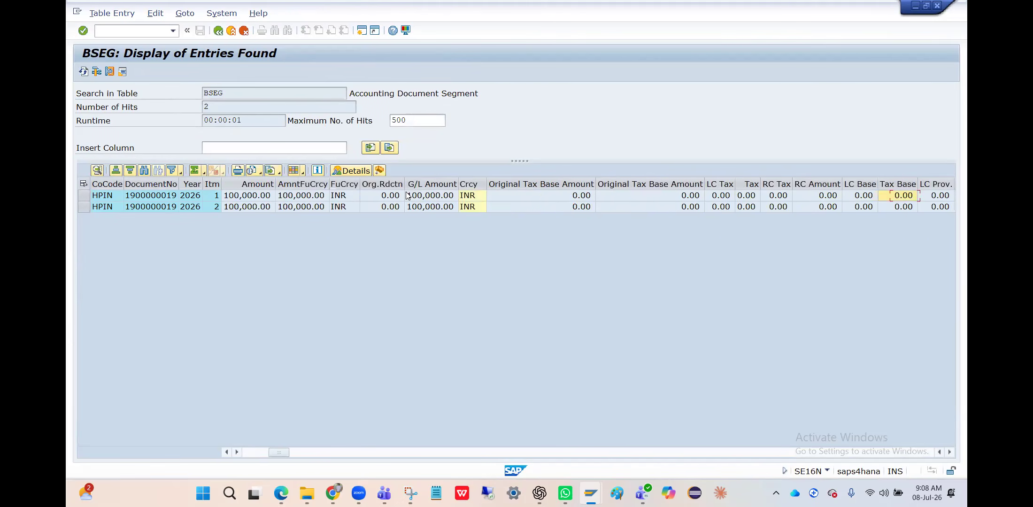
pyautogui.press('Right')
pyautogui.press('Right')
pyautogui.press('Right')
pyautogui.press('Right')
pyautogui.press('Right')
pyautogui.press('Right')
pyautogui.press('Right')
pyautogui.press('Right')
pyautogui.press('Right')
pyautogui.press('Right')
pyautogui.press('Right')
pyautogui.press('Right')
pyautogui.press('Right')
pyautogui.press('Right')
pyautogui.press('Right')
pyautogui.press('Right')
pyautogui.press('Right')
pyautogui.press('Right')
pyautogui.press('Right')
pyautogui.press('Right')
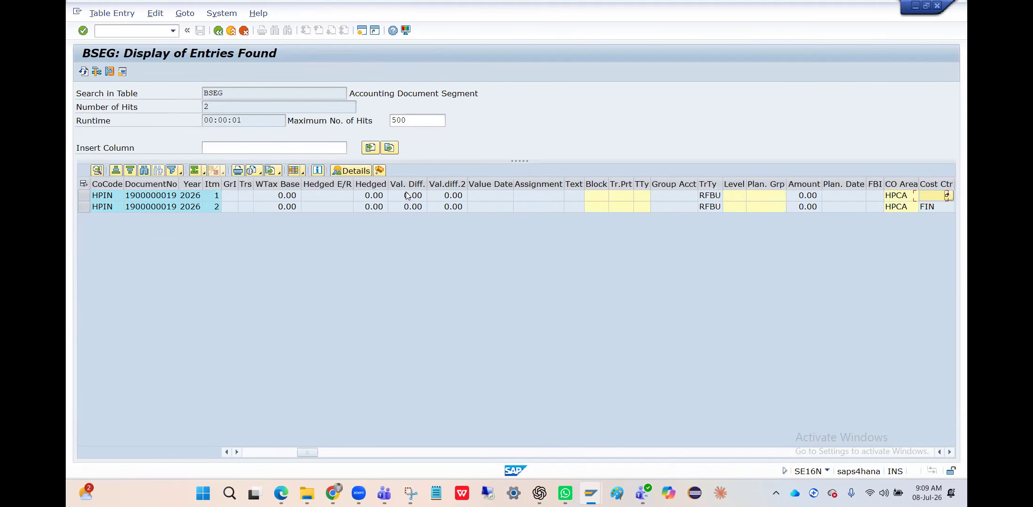
pyautogui.press('Right')
pyautogui.press('Right')
pyautogui.press('Right')
pyautogui.press('Right')
pyautogui.press('Right')
pyautogui.press('Right')
pyautogui.press('Right')
pyautogui.press('Right')
pyautogui.press('Right')
pyautogui.press('Right')
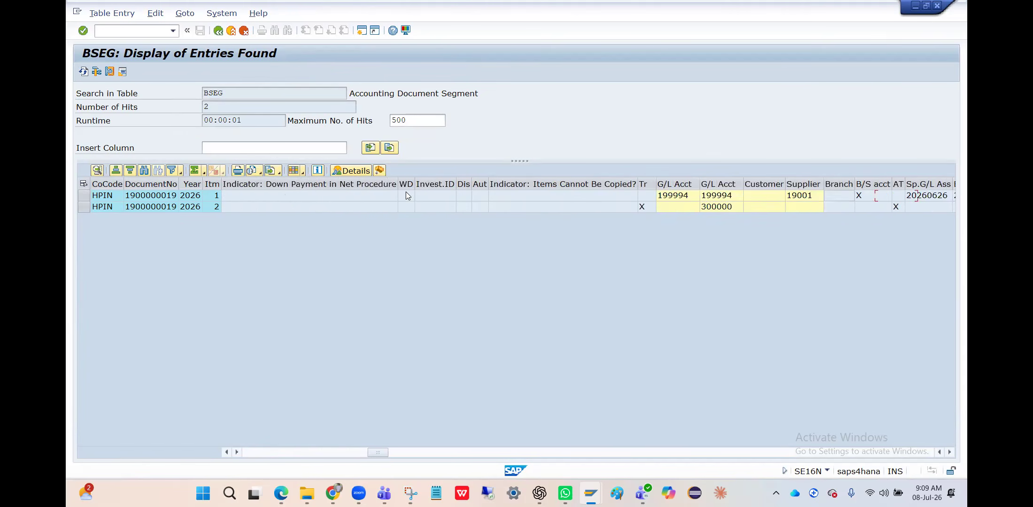
pyautogui.press('Right')
pyautogui.press('Right')
pyautogui.press('Right')
pyautogui.press('Right')
pyautogui.press('Right')
pyautogui.press('Right')
pyautogui.press('Right')
pyautogui.press('Right')
pyautogui.press('Right')
pyautogui.press('Right')
pyautogui.press('Right')
pyautogui.press('Right')
pyautogui.press('Right')
pyautogui.press('Right')
pyautogui.press('Right')
pyautogui.press('Right')
pyautogui.press('Right')
pyautogui.press('Right')
pyautogui.press('Right')
pyautogui.press('Right')
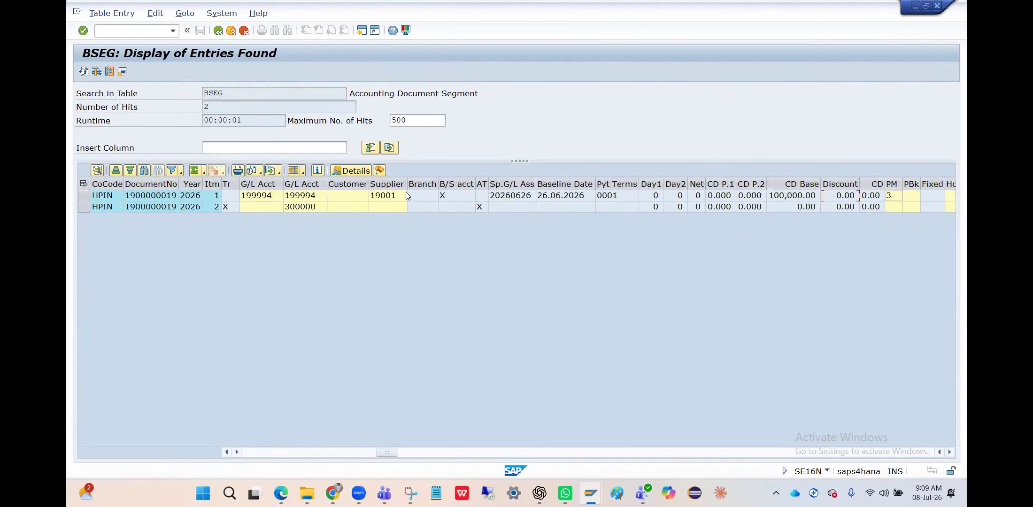
pyautogui.press('Right')
pyautogui.press('Right')
pyautogui.press('Right')
pyautogui.press('Right')
pyautogui.press('Right')
pyautogui.press('Right')
pyautogui.press('Right')
pyautogui.press('Right')
pyautogui.press('Right')
pyautogui.press('Right')
pyautogui.press('Right')
pyautogui.press('Right')
pyautogui.press('Right')
pyautogui.press('Right')
pyautogui.press('Right')
pyautogui.press('Right')
pyautogui.press('Right')
pyautogui.press('Right')
pyautogui.press('Right')
pyautogui.press('Right')
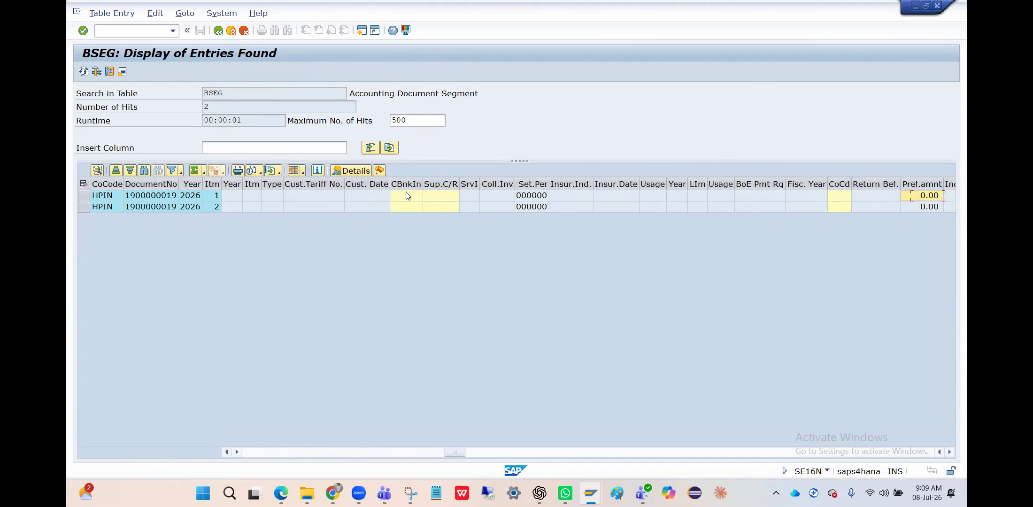
pyautogui.press('Right')
pyautogui.press('Right')
pyautogui.press('Right')
pyautogui.press('Right')
pyautogui.press('Right')
pyautogui.press('Right')
pyautogui.press('Right')
pyautogui.press('Right')
pyautogui.press('Right')
pyautogui.press('Right')
pyautogui.press('Right')
pyautogui.press('Right')
pyautogui.press('Right')
pyautogui.press('Right')
pyautogui.press('Right')
pyautogui.press('Right')
pyautogui.press('Right')
pyautogui.press('Right')
pyautogui.press('Right')
pyautogui.press('Right')
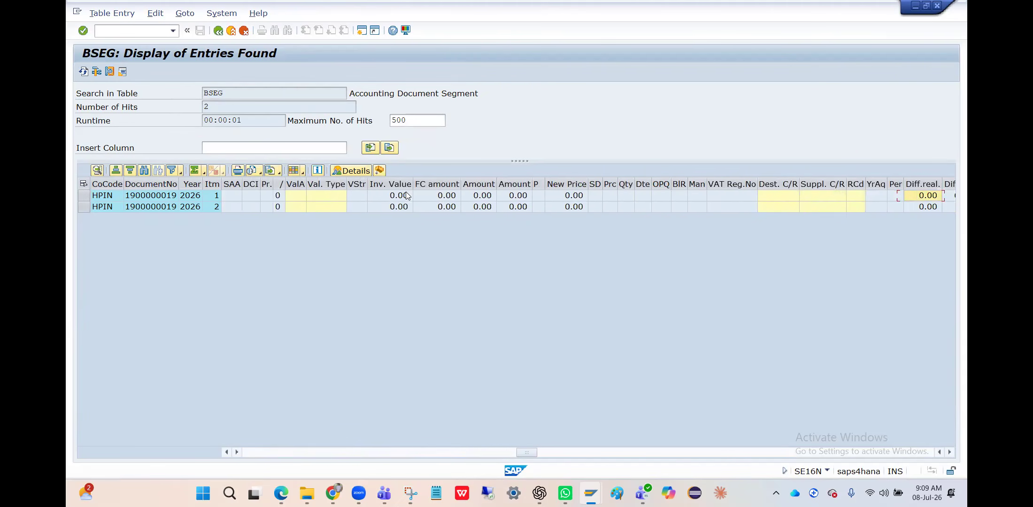
pyautogui.press('Right')
pyautogui.press('Right')
pyautogui.press('Right')
pyautogui.press('Right')
pyautogui.press('Right')
pyautogui.press('Right')
pyautogui.press('Right')
pyautogui.press('Right')
pyautogui.press('Right')
pyautogui.press('Right')
pyautogui.press('Right')
pyautogui.press('Right')
pyautogui.press('Right')
pyautogui.press('Right')
pyautogui.press('Right')
pyautogui.press('Right')
pyautogui.press('Right')
pyautogui.press('Right')
pyautogui.press('Right')
pyautogui.press('Right')
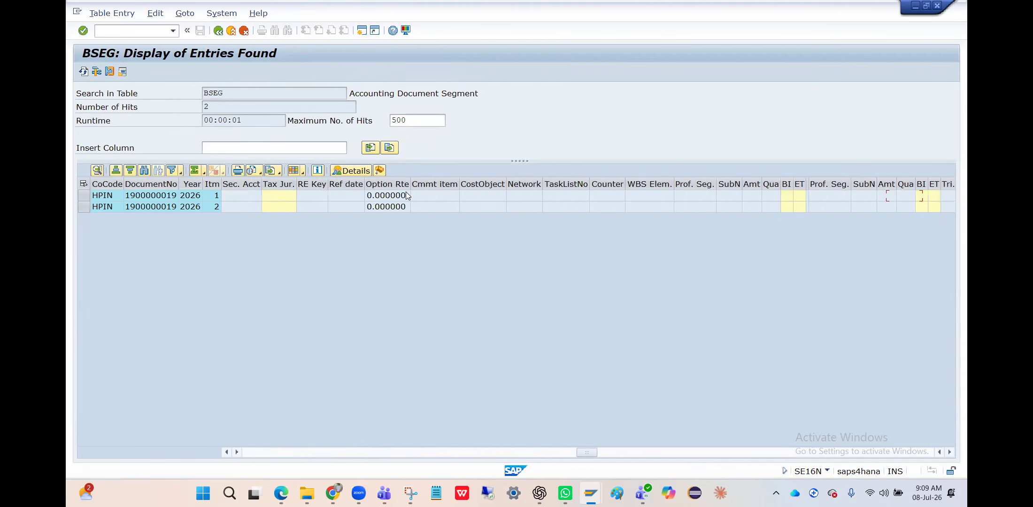
# Check the invoice's further BSEG columns, from tax and payment reference through reference key, dates and GST fields, for the MsgId value.
pyautogui.press('Right')
pyautogui.press('Right')
pyautogui.press('Right')
pyautogui.press('Right')
pyautogui.press('Right')
pyautogui.press('Right')
pyautogui.press('Right')
pyautogui.press('Right')
pyautogui.press('Right')
pyautogui.press('Right')
pyautogui.press('Right')
pyautogui.press('Right')
pyautogui.press('Right')
pyautogui.press('Right')
pyautogui.press('Right')
pyautogui.press('Right')
pyautogui.press('Right')
pyautogui.press('Right')
pyautogui.press('Right')
pyautogui.press('Right')
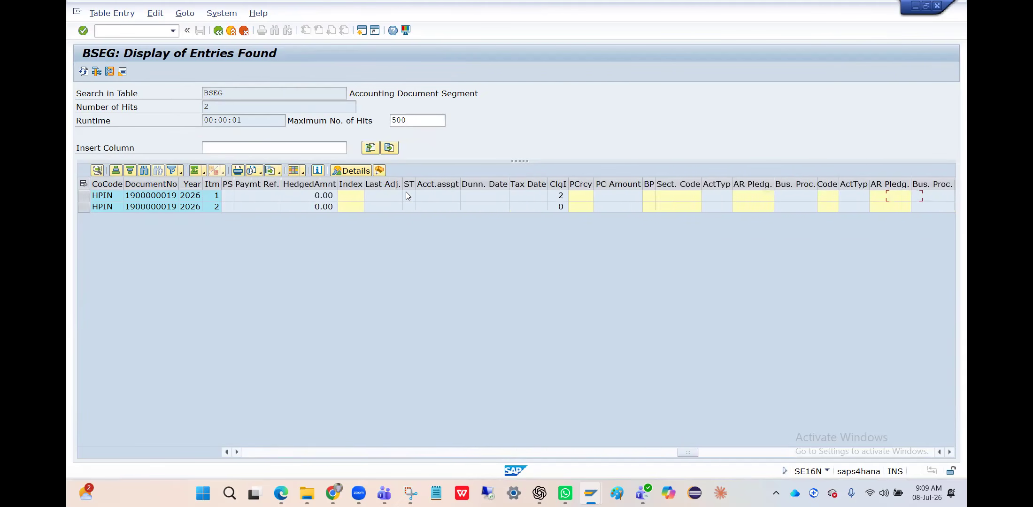
pyautogui.press('Right')
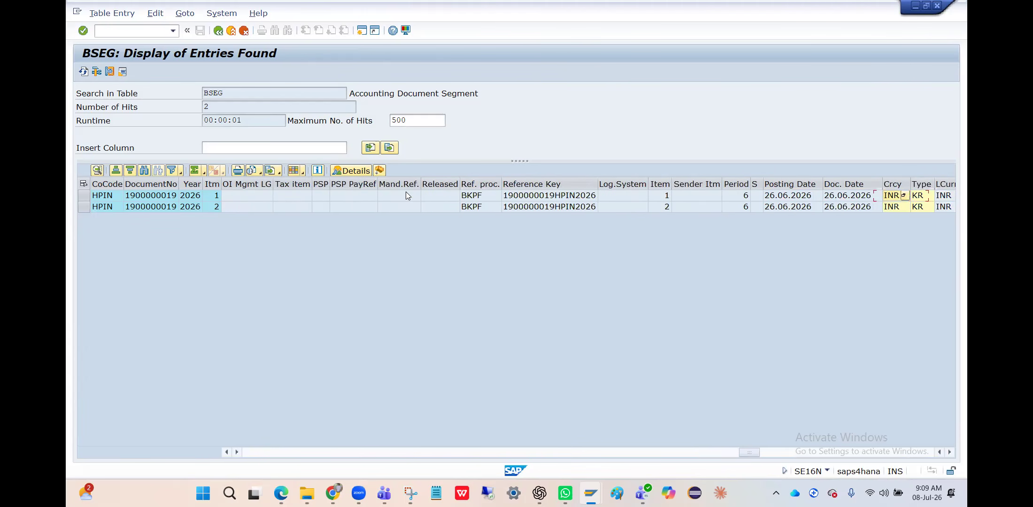
pyautogui.press('Right')
pyautogui.press('Right')
pyautogui.press('Right')
pyautogui.press('Right')
pyautogui.press('Right')
pyautogui.press('Right')
pyautogui.press('Right')
pyautogui.press('Right')
pyautogui.press('Right')
pyautogui.press('Right')
pyautogui.press('Right')
pyautogui.press('Right')
pyautogui.press('Right')
pyautogui.press('Right')
pyautogui.press('Right')
pyautogui.press('Right')
pyautogui.press('Right')
pyautogui.press('Right')
pyautogui.press('Right')
pyautogui.press('Right')
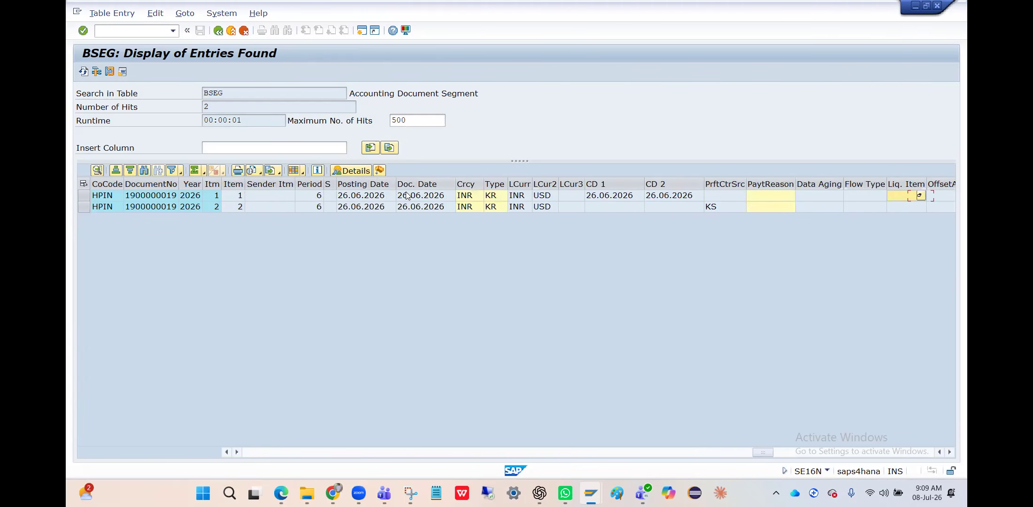
pyautogui.press('Right')
pyautogui.press('Right')
pyautogui.press('Right')
pyautogui.press('Right')
pyautogui.press('Right')
pyautogui.press('Right')
pyautogui.press('Right')
pyautogui.press('Right')
pyautogui.press('Right')
pyautogui.press('Right')
pyautogui.press('Right')
pyautogui.press('Right')
pyautogui.press('Right')
pyautogui.press('Right')
pyautogui.press('Right')
pyautogui.press('Right')
pyautogui.press('Right')
pyautogui.press('Right')
pyautogui.press('Right')
pyautogui.press('Right')
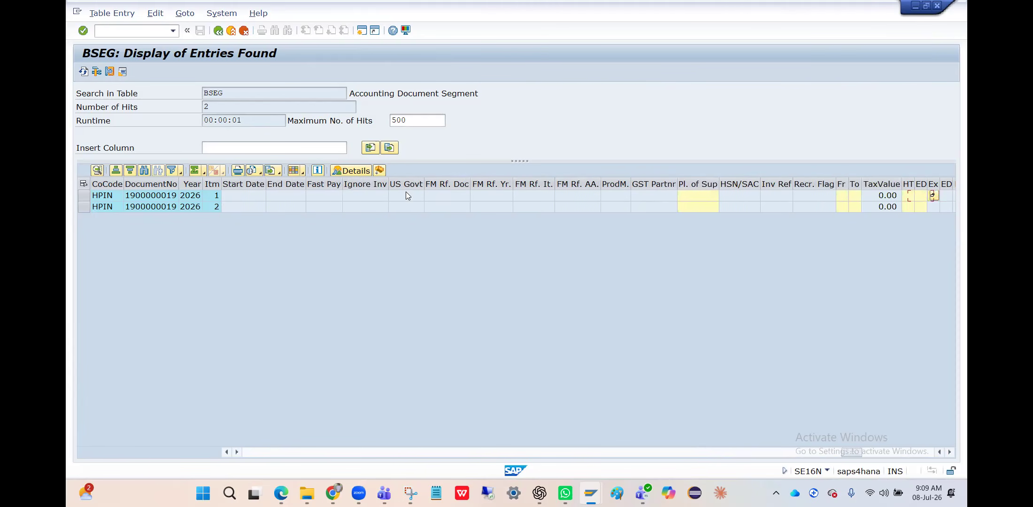
# Leave the BSEG results and load table BKPF for general table display.
pyautogui.click(218, 30)
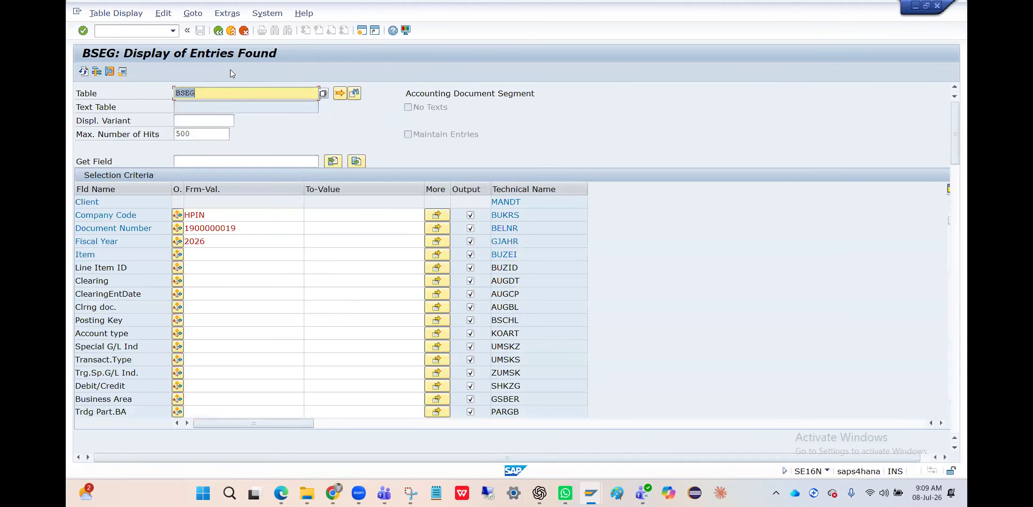
pyautogui.write('B')
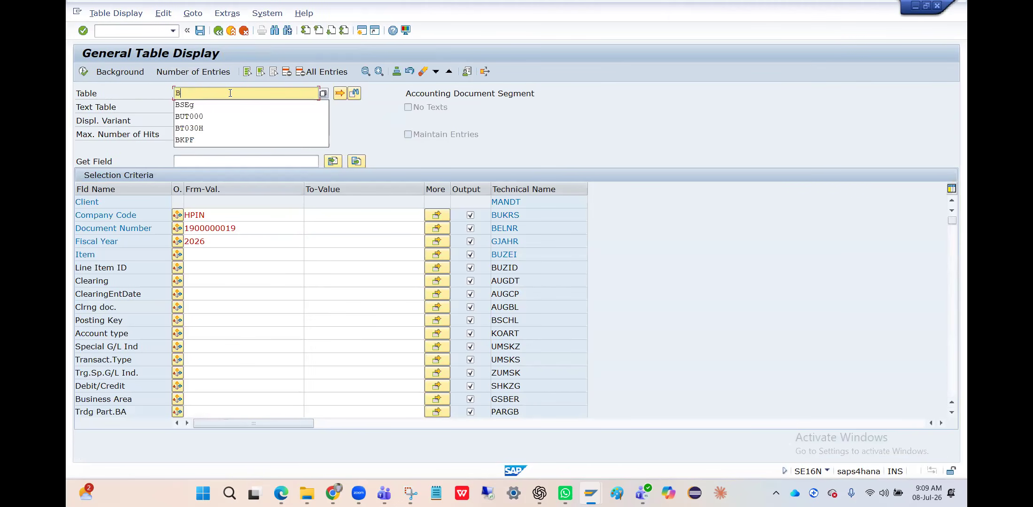
pyautogui.write('kpf')
pyautogui.press('Return')
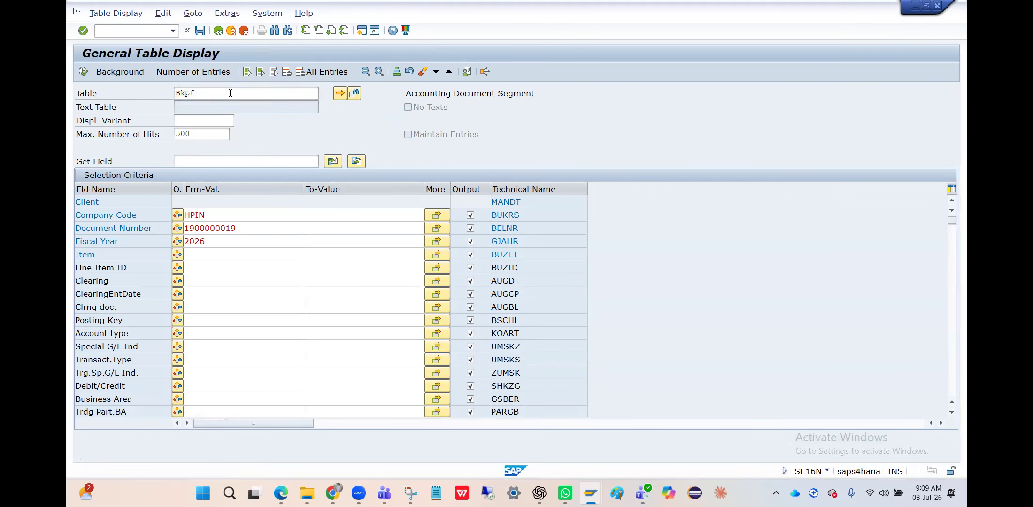
# Display the BKPF entry for company code HPIN, the invoice's document number and fiscal year 2026.
pyautogui.click(216, 214)
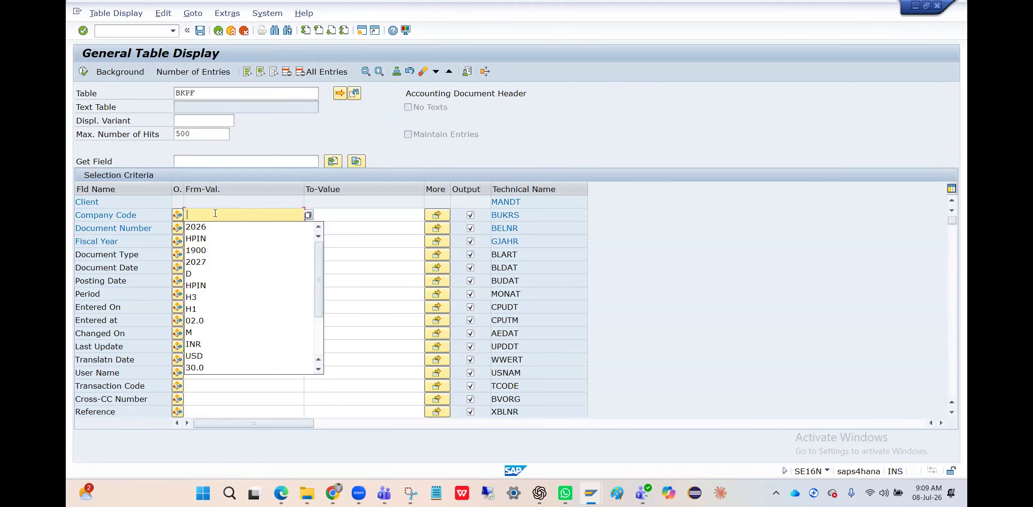
pyautogui.click(211, 239)
pyautogui.press('Tab')
pyautogui.hotkey('ctrl', 'v')
pyautogui.click(210, 239)
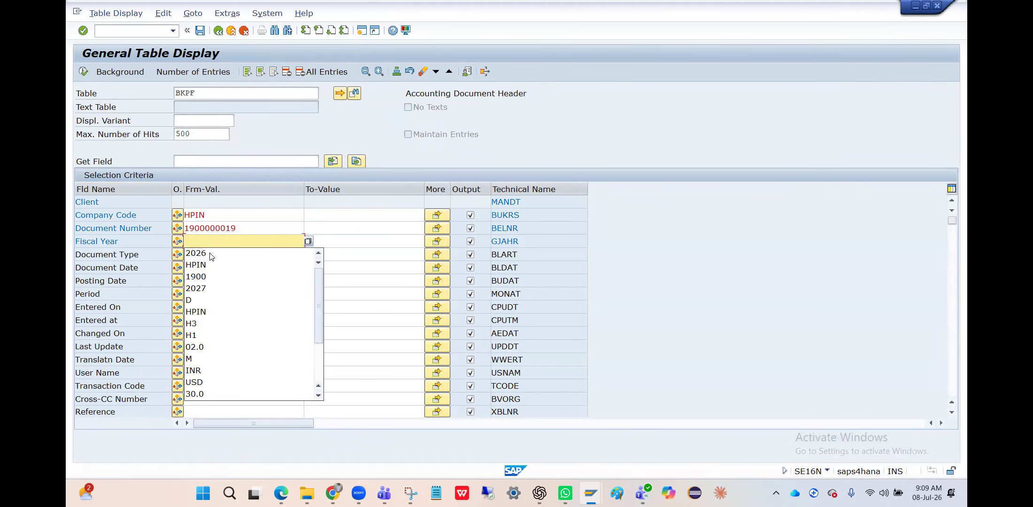
pyautogui.click(212, 255)
pyautogui.click(81, 74)
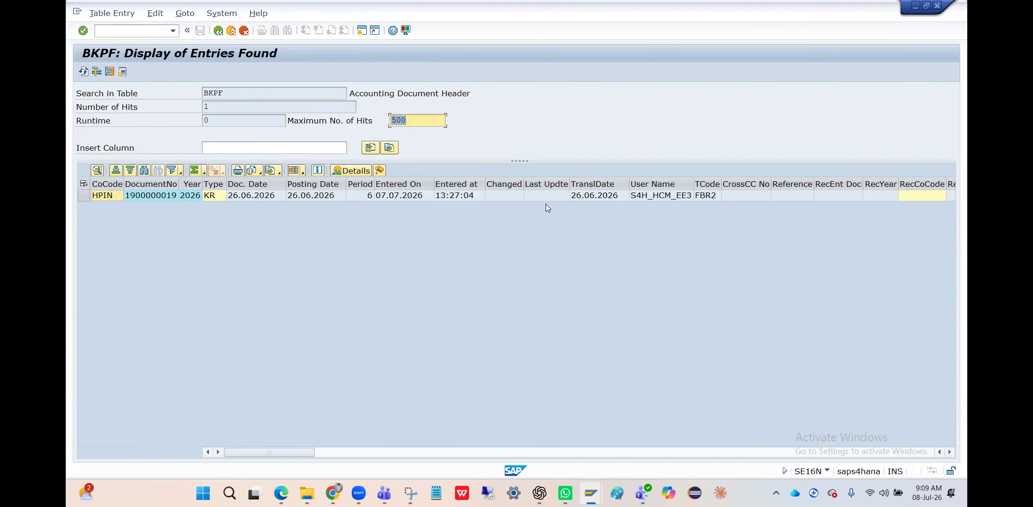
# Examine the columns of the invoice's BKPF header entry for a value matching the MsgId tag in the XML file.
pyautogui.click(531, 199)
pyautogui.press('Right')
pyautogui.press('Right')
pyautogui.press('Right')
pyautogui.press('Right')
pyautogui.press('Right')
pyautogui.press('Right')
pyautogui.press('Right')
pyautogui.press('Right')
pyautogui.press('Right')
pyautogui.press('Right')
pyautogui.press('Right')
pyautogui.press('Right')
pyautogui.press('Right')
pyautogui.press('Right')
pyautogui.press('Right')
pyautogui.press('Right')
pyautogui.press('Right')
pyautogui.press('Right')
pyautogui.press('Right')
pyautogui.press('Right')
pyautogui.press('Right')
pyautogui.press('Right')
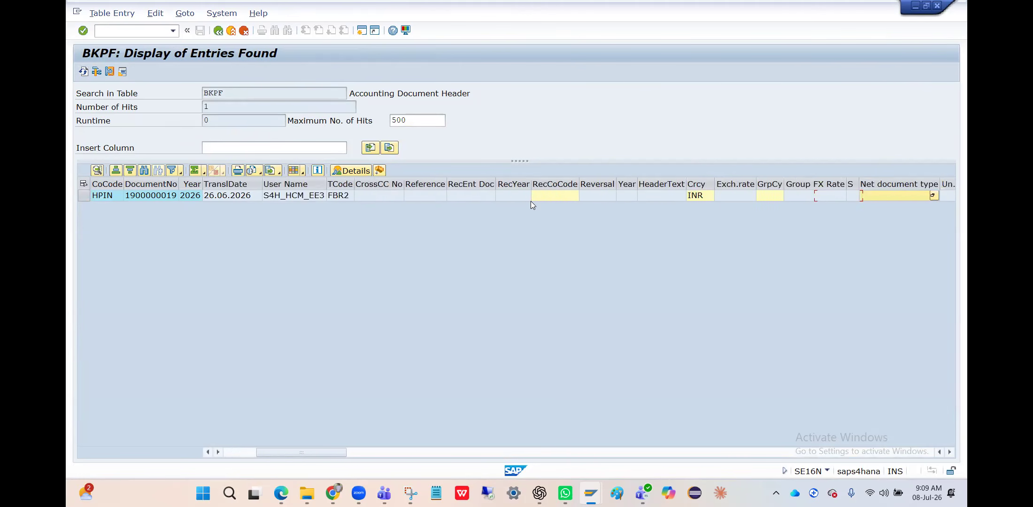
pyautogui.press('Right')
pyautogui.press('Right')
pyautogui.press('Right')
pyautogui.press('Right')
pyautogui.press('Right')
pyautogui.press('Right')
pyautogui.press('Right')
pyautogui.press('Right')
pyautogui.press('Right')
pyautogui.press('Right')
pyautogui.press('Right')
pyautogui.press('Right')
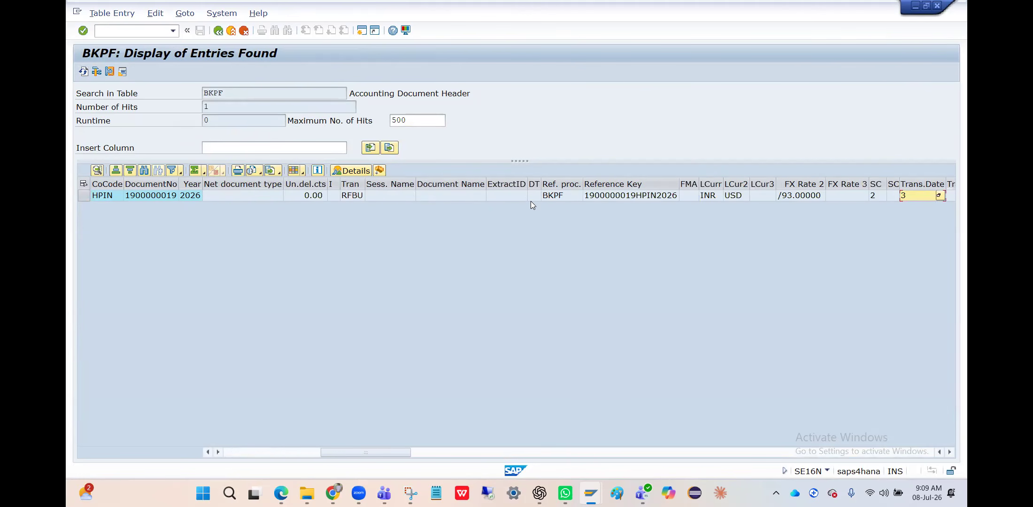
pyautogui.press('Right')
pyautogui.press('Right')
pyautogui.press('Right')
pyautogui.press('Right')
pyautogui.press('Right')
pyautogui.press('Right')
pyautogui.press('Right')
pyautogui.press('Right')
pyautogui.press('Right')
pyautogui.press('Right')
pyautogui.press('Right')
pyautogui.press('Right')
pyautogui.press('Right')
pyautogui.press('Right')
pyautogui.press('Right')
pyautogui.press('Right')
pyautogui.press('Right')
pyautogui.press('Right')
pyautogui.press('Right')
pyautogui.press('Right')
pyautogui.press('Right')
pyautogui.press('Right')
pyautogui.press('Right')
pyautogui.press('Right')
pyautogui.press('Right')
pyautogui.press('Right')
pyautogui.press('Right')
pyautogui.press('Right')
pyautogui.press('Right')
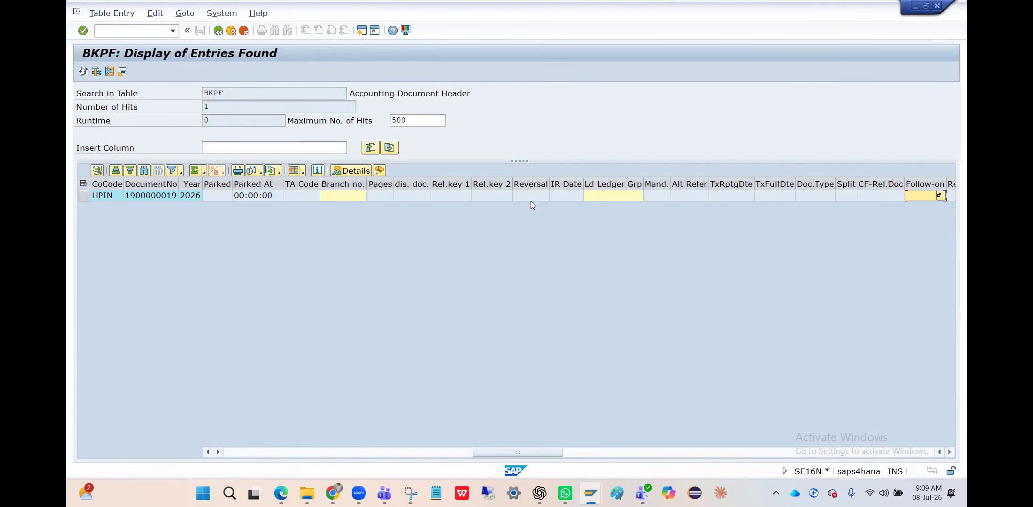
pyautogui.press('Right')
pyautogui.press('Right')
pyautogui.press('Right')
pyautogui.press('Right')
pyautogui.press('Right')
pyautogui.press('Right')
pyautogui.press('Right')
pyautogui.press('Right')
pyautogui.press('Right')
pyautogui.press('Right')
pyautogui.press('Right')
pyautogui.press('Right')
pyautogui.press('Right')
pyautogui.press('Right')
pyautogui.press('Right')
pyautogui.press('Right')
pyautogui.press('Right')
pyautogui.press('Right')
pyautogui.press('Right')
pyautogui.press('Right')
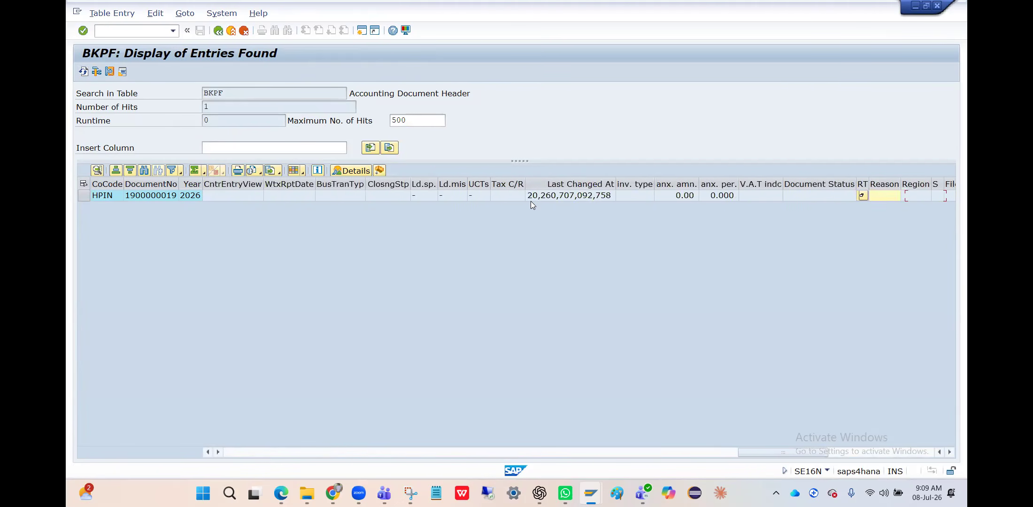
# Check the remaining columns of the invoice's BKPF header entry, up to the block indicator, for the MsgId value.
pyautogui.press('Right')
pyautogui.press('Right')
pyautogui.press('Right')
pyautogui.press('Right')
pyautogui.press('Right')
pyautogui.press('Right')
pyautogui.press('Right')
pyautogui.press('Right')
pyautogui.press('Right')
pyautogui.press('Right')
pyautogui.press('Right')
pyautogui.press('Right')
pyautogui.press('Right')
pyautogui.press('Right')
pyautogui.press('Right')
# Switch to F_HPIN0001.xml and highlight the payment document number within the InstrId tag.
pyautogui.hotkey('alt', 'Tab')
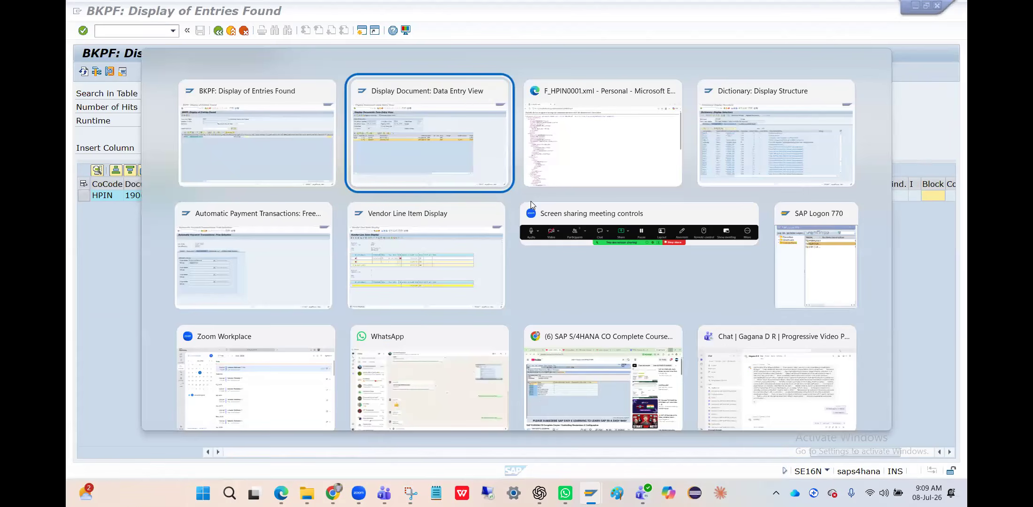
pyautogui.press('Tab')
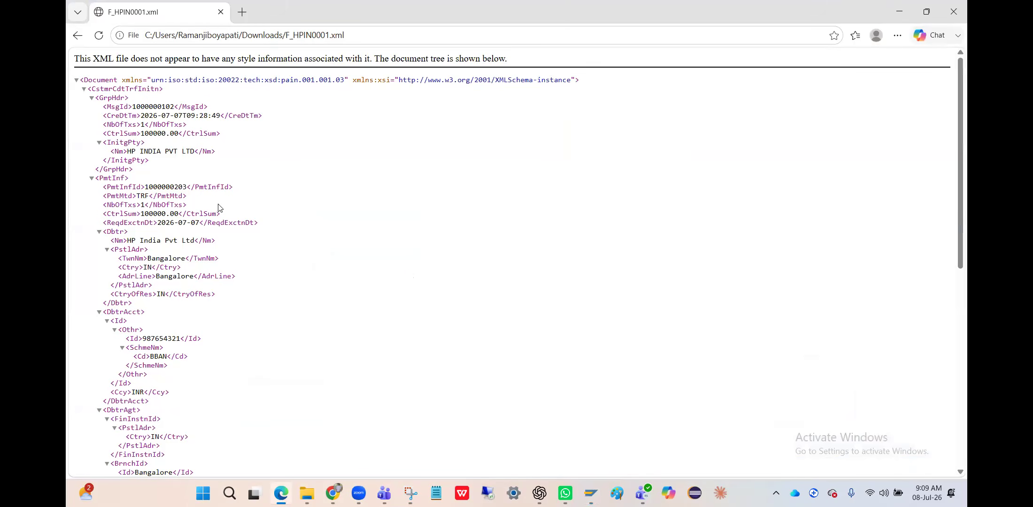
pyautogui.hotkey('alt', 'Tab')
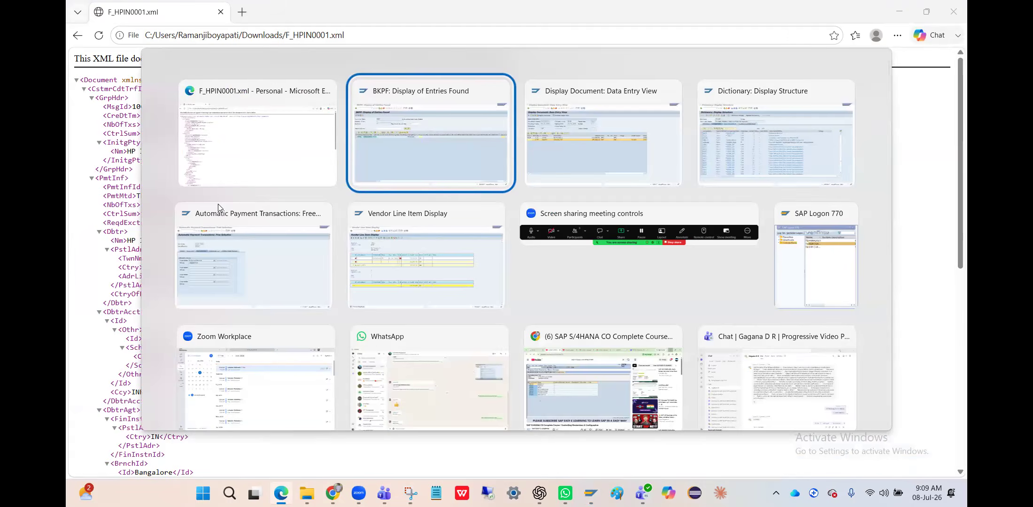
pyautogui.hotkey('alt', 'Tab')
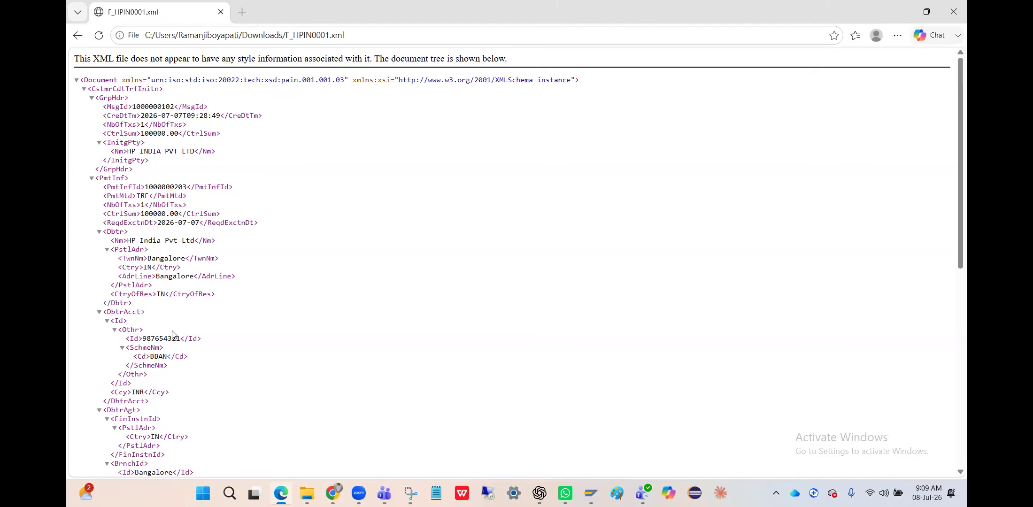
pyautogui.scroll(-3, 173, 334)
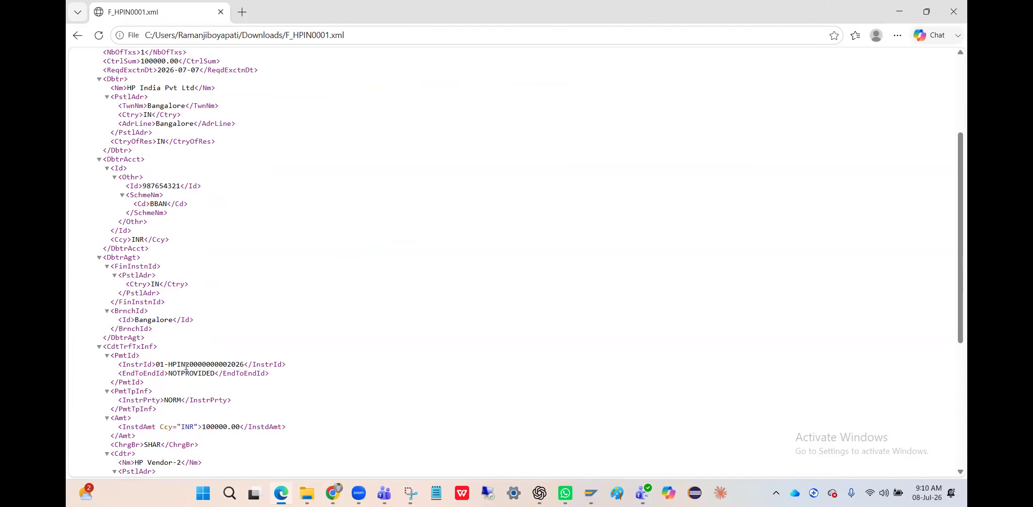
pyautogui.moveTo(185, 365); pyautogui.dragTo(228, 365)
pyautogui.hotkey('alt', 'Tab')
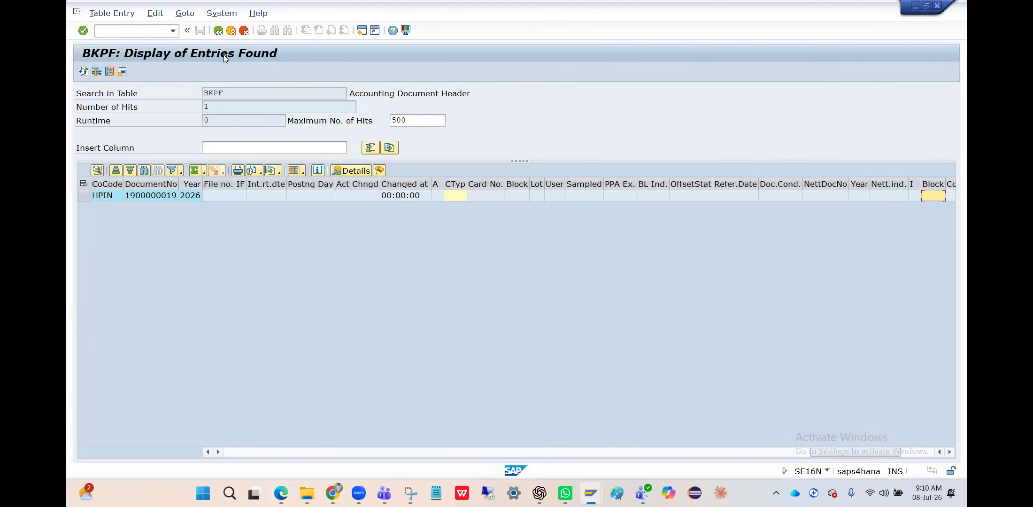
pyautogui.click(218, 31)
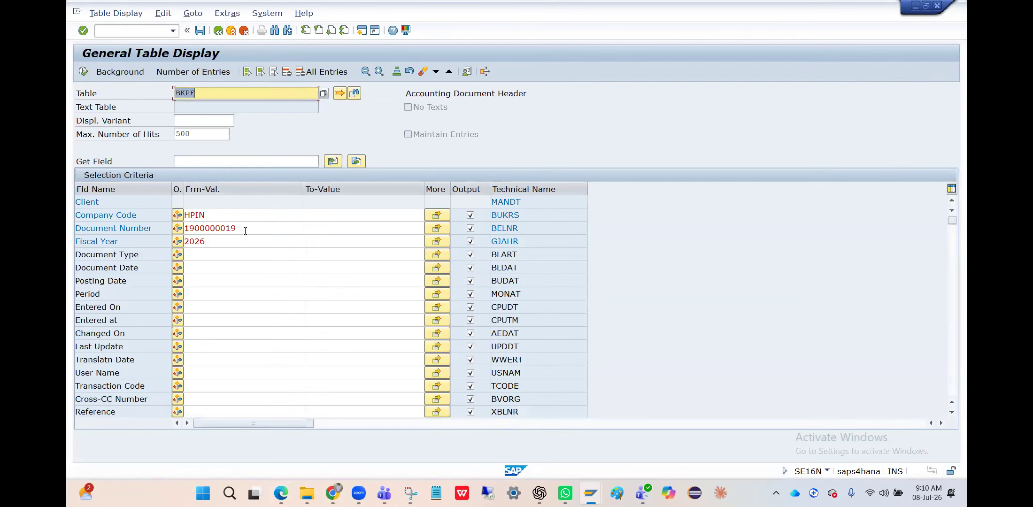
pyautogui.click(245, 230)
pyautogui.doubleClick(245, 230)
pyautogui.write('2000000000')
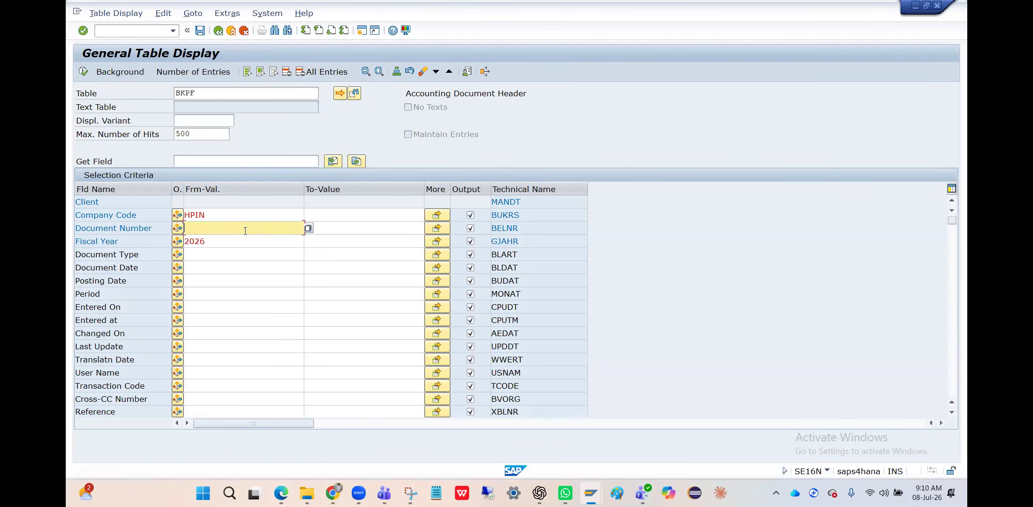
pyautogui.click(84, 71)
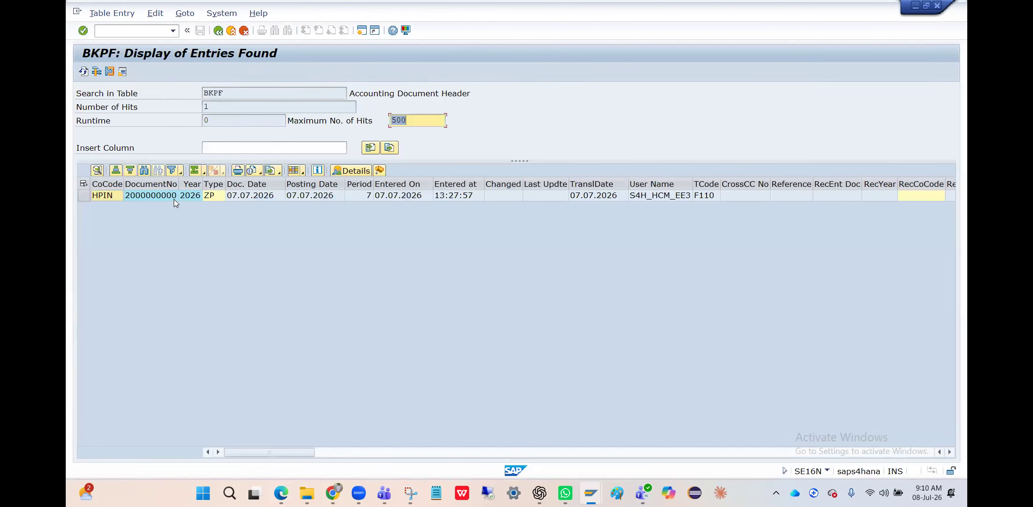
# Examine the payment document's BKPF columns, from entry time through reference key, exchange rates and ledger group, for the MsgId value.
pyautogui.click(466, 198)
pyautogui.press('Tab')
pyautogui.press('Tab')
pyautogui.press('Tab')
pyautogui.press('Tab')
pyautogui.press('Tab')
pyautogui.press('Tab')
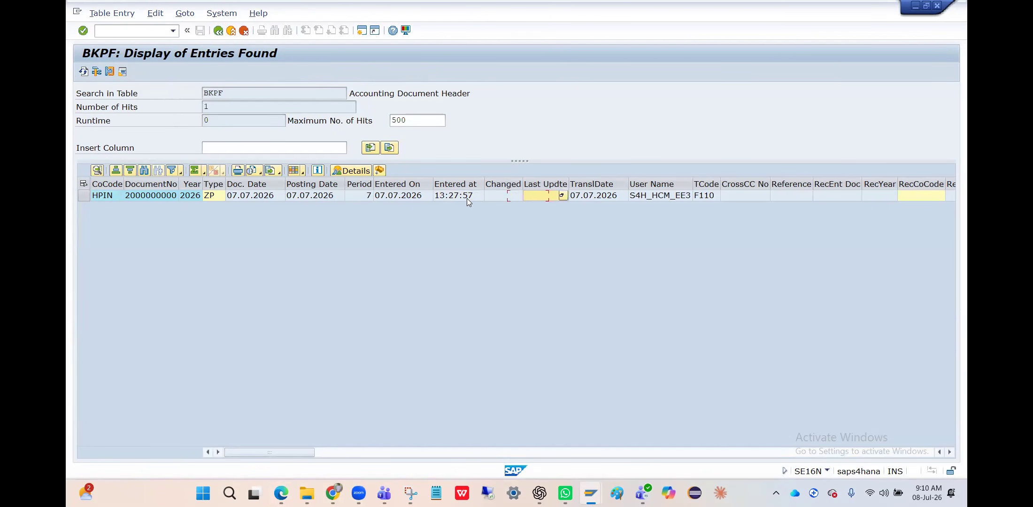
pyautogui.press('Tab')
pyautogui.press('Tab')
pyautogui.press('Tab')
pyautogui.press('Tab')
pyautogui.press('Tab')
pyautogui.press('Tab')
pyautogui.press('Tab')
pyautogui.press('Tab')
pyautogui.press('Tab')
pyautogui.press('Tab')
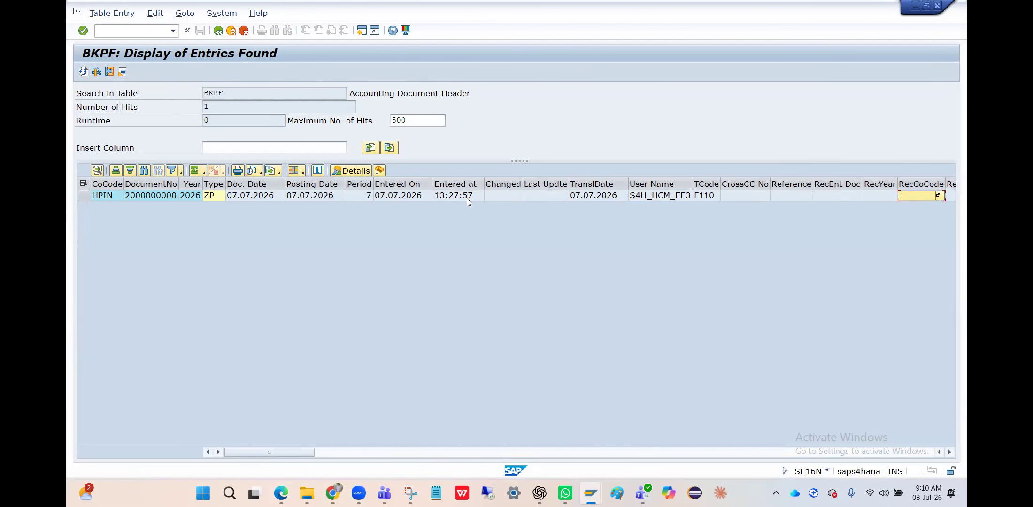
pyautogui.press('Tab')
pyautogui.press('Tab')
pyautogui.press('Tab')
pyautogui.press('Tab')
pyautogui.press('Tab')
pyautogui.press('Tab')
pyautogui.press('Tab')
pyautogui.press('Tab')
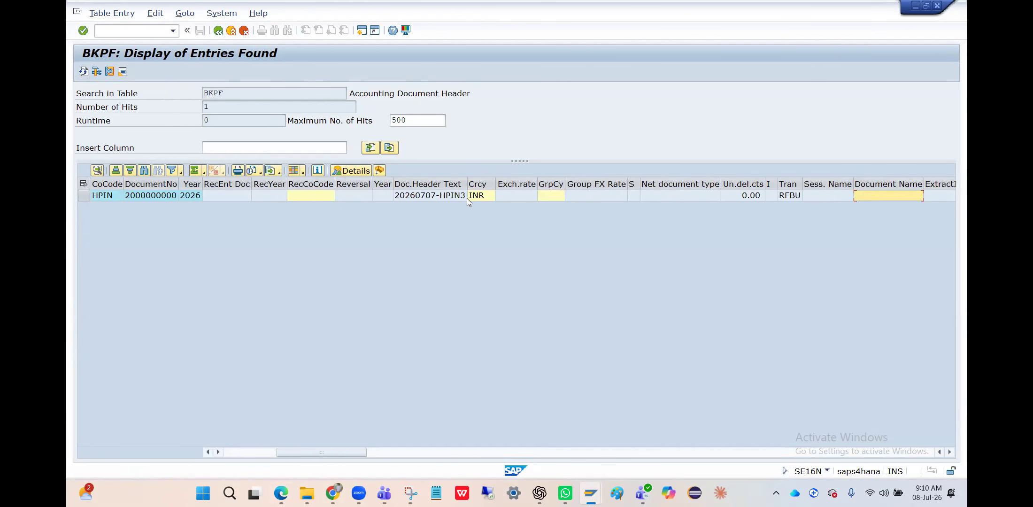
pyautogui.press('Tab')
pyautogui.press('Tab')
pyautogui.press('Tab')
pyautogui.press('Tab')
pyautogui.press('Tab')
pyautogui.press('Tab')
pyautogui.press('Tab')
pyautogui.press('Tab')
pyautogui.press('Tab')
pyautogui.press('Tab')
pyautogui.press('Tab')
pyautogui.press('Tab')
pyautogui.press('Tab')
pyautogui.press('Tab')
pyautogui.press('Tab')
pyautogui.press('Tab')
pyautogui.press('Tab')
pyautogui.press('Tab')
pyautogui.press('Tab')
pyautogui.press('Tab')
pyautogui.press('Tab')
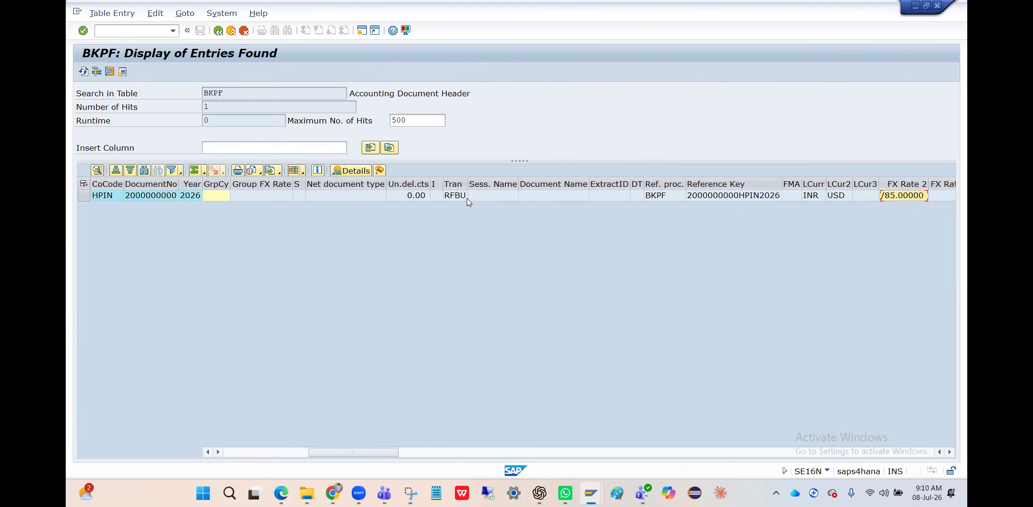
pyautogui.press('Tab')
pyautogui.press('Tab')
pyautogui.press('Tab')
pyautogui.press('Tab')
pyautogui.press('Tab')
pyautogui.press('Tab')
pyautogui.press('Tab')
pyautogui.press('Tab')
pyautogui.press('Tab')
pyautogui.press('Tab')
pyautogui.press('Tab')
pyautogui.press('Tab')
pyautogui.press('Tab')
pyautogui.press('Tab')
pyautogui.press('Tab')
pyautogui.press('Tab')
pyautogui.press('Tab')
pyautogui.press('Tab')
pyautogui.press('Tab')
pyautogui.press('Tab')
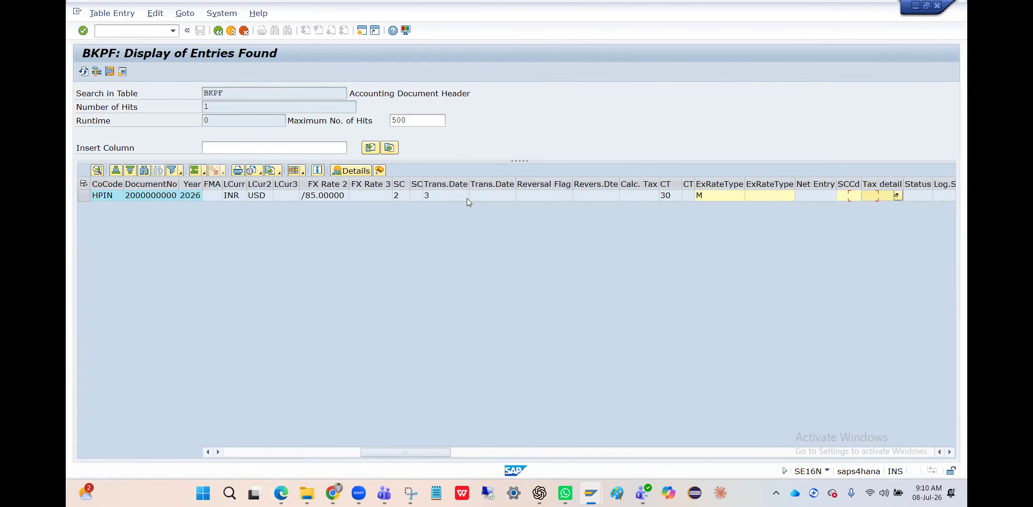
pyautogui.press('Tab')
pyautogui.press('Tab')
pyautogui.press('Tab')
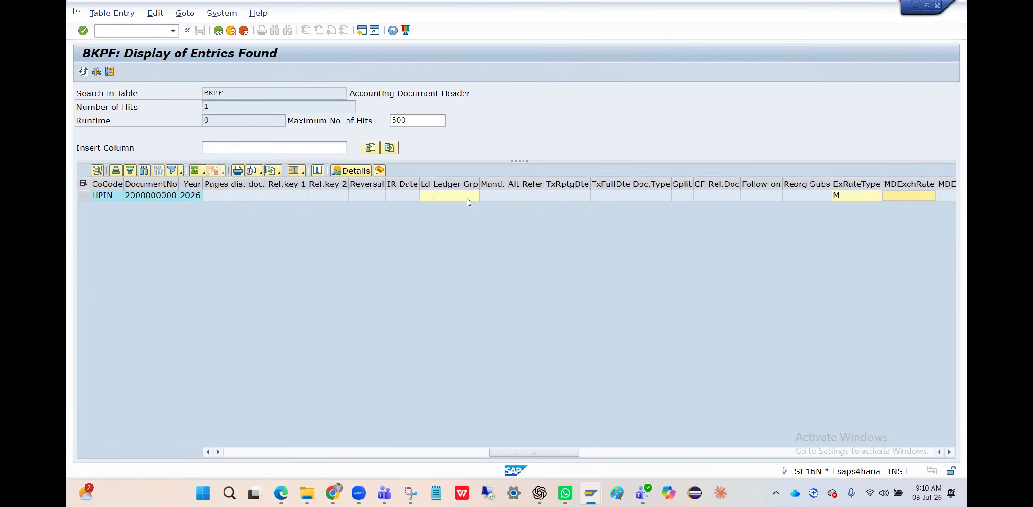
# From structure FPAYHX, inspect the attributes, data type, further characteristics and field labels of data element RENUM_FPM, and return to the structure.
pyautogui.hotkey('alt', 'Tab')
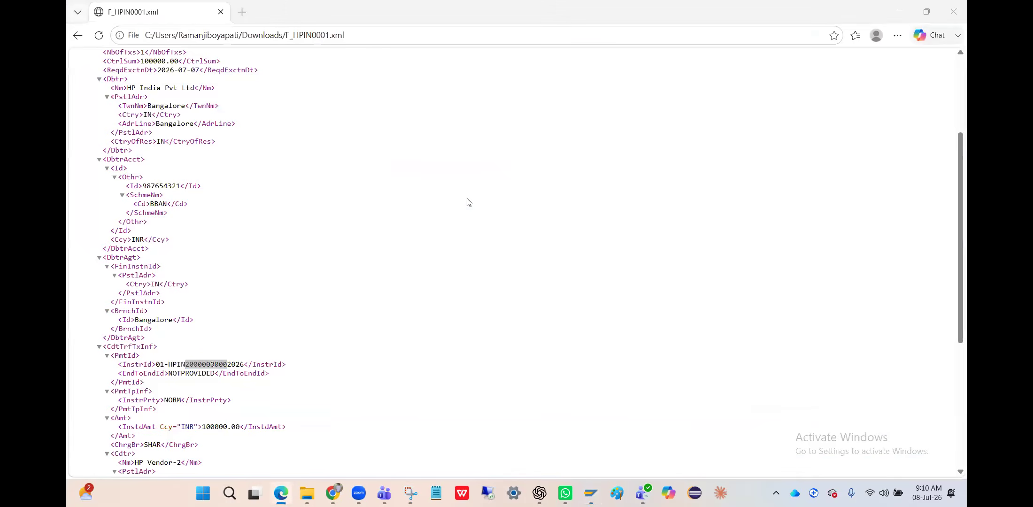
pyautogui.hotkey('alt', 'Tab')
pyautogui.hotkey('alt', 'Tab')
pyautogui.hotkey('alt', 'Tab')
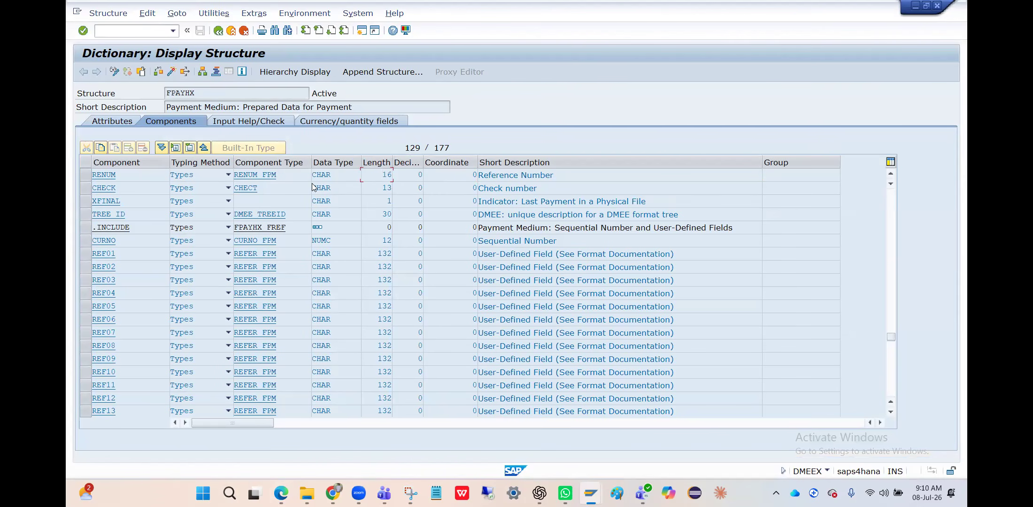
pyautogui.doubleClick(266, 174)
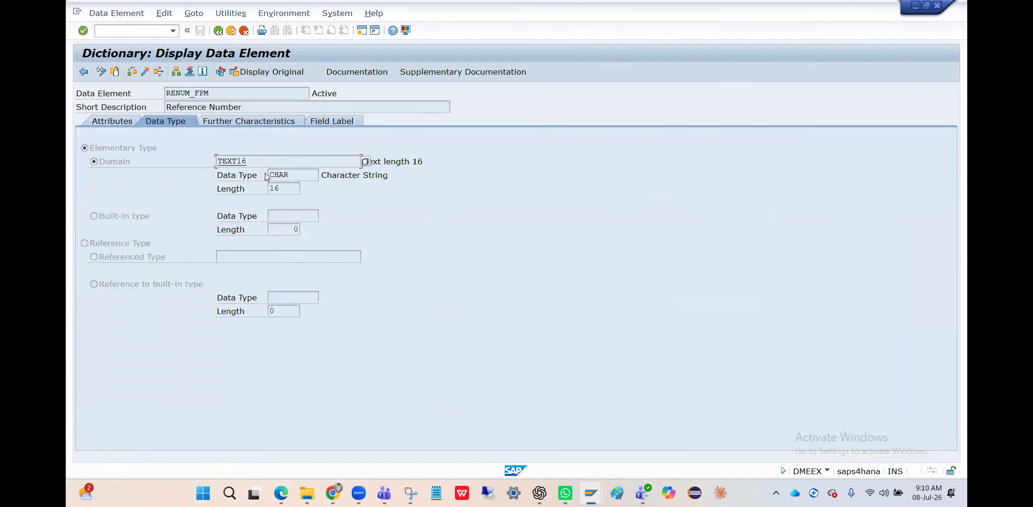
pyautogui.click(241, 120)
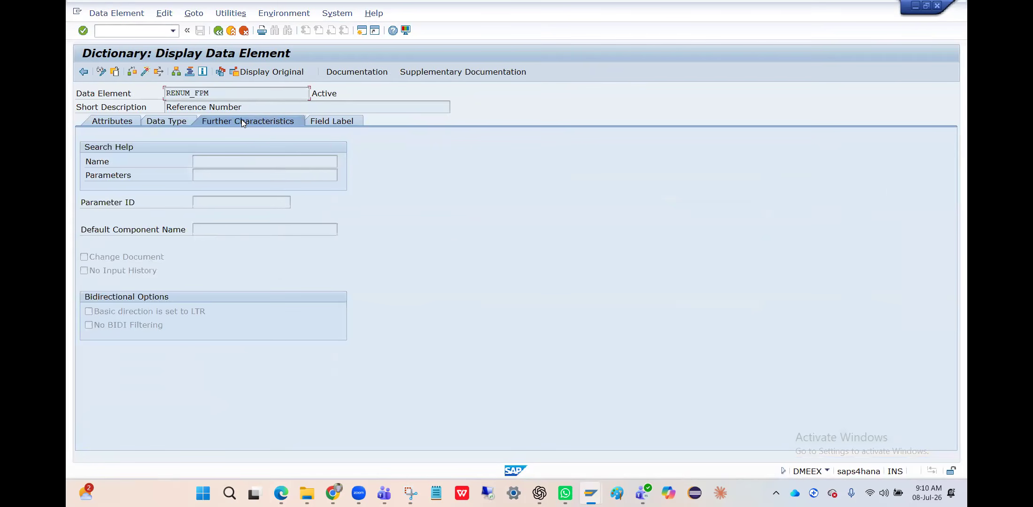
pyautogui.click(122, 122)
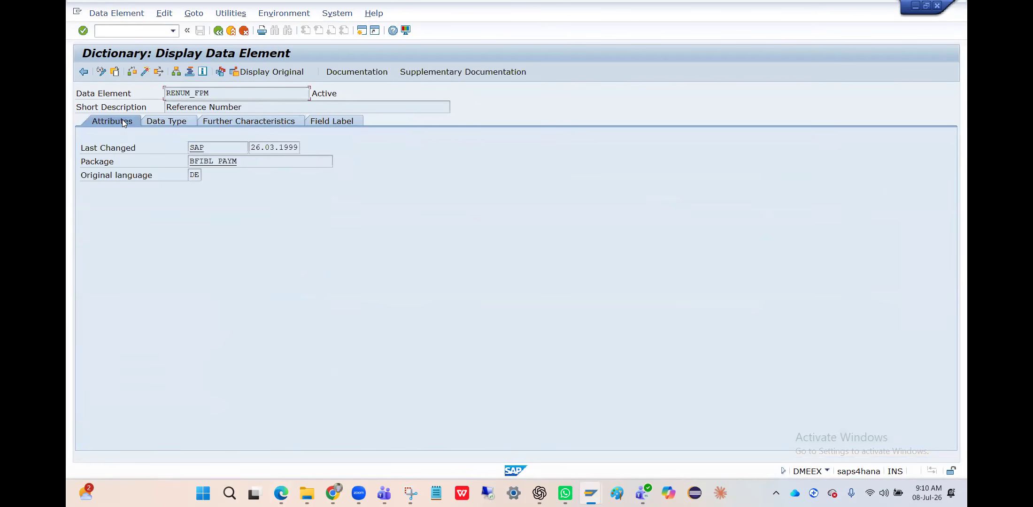
pyautogui.click(180, 125)
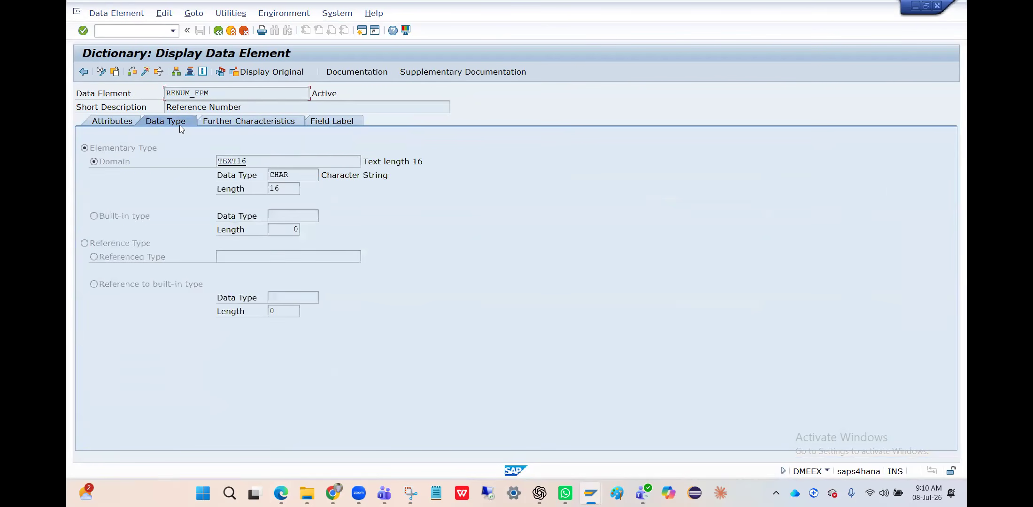
pyautogui.click(222, 125)
pyautogui.click(327, 121)
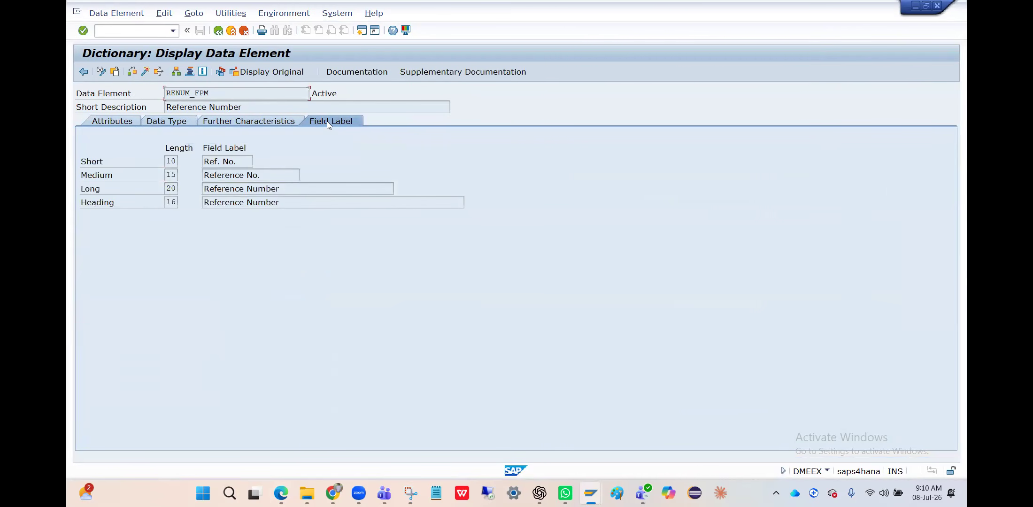
pyautogui.click(219, 30)
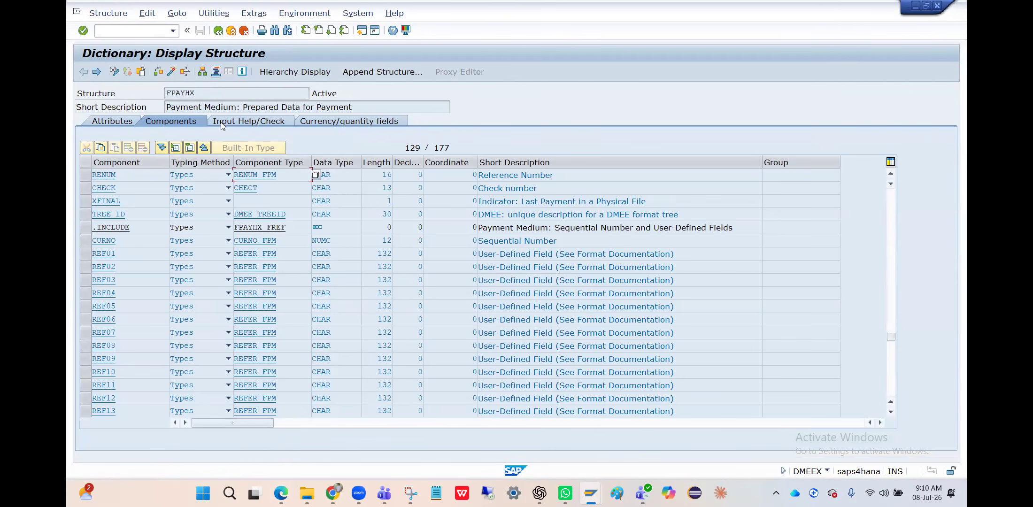
# Select the component name RENUM, leave structure FPAYHX, and start transaction SE11 in the session showing the BKPF results.
pyautogui.moveTo(145, 177); pyautogui.dragTo(83, 177)
pyautogui.click(219, 32)
pyautogui.hotkey('alt', 'Tab')
pyautogui.hotkey('alt', 'Tab')
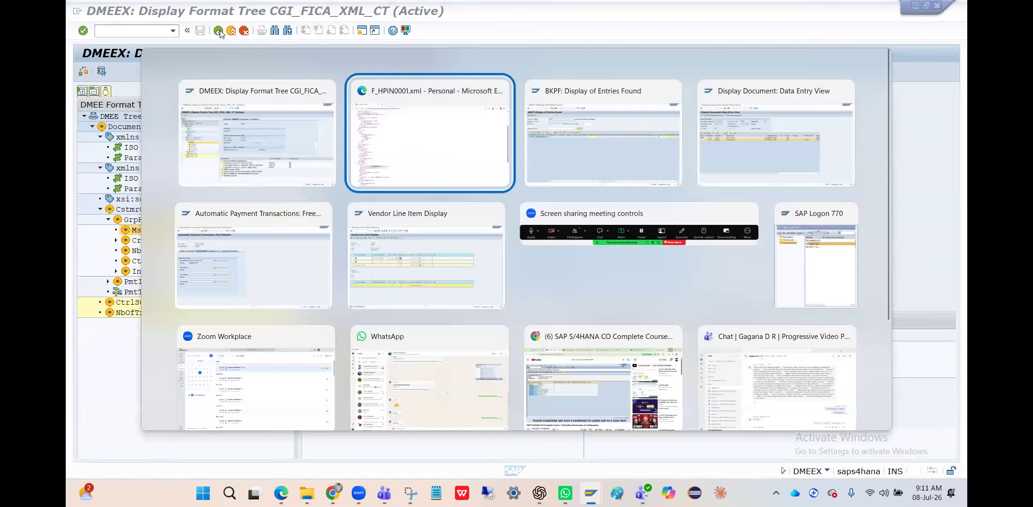
pyautogui.write('/nSe11')
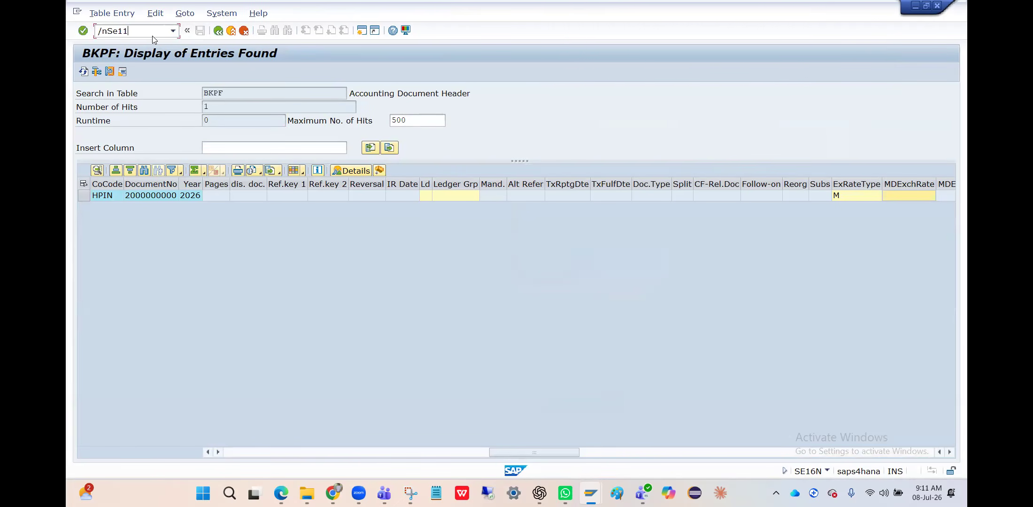
pyautogui.press('Return')
# Enter RENUM as database table and view name in the ABAP Dictionary, and display it with the view option selected.
pyautogui.write('RENUM')
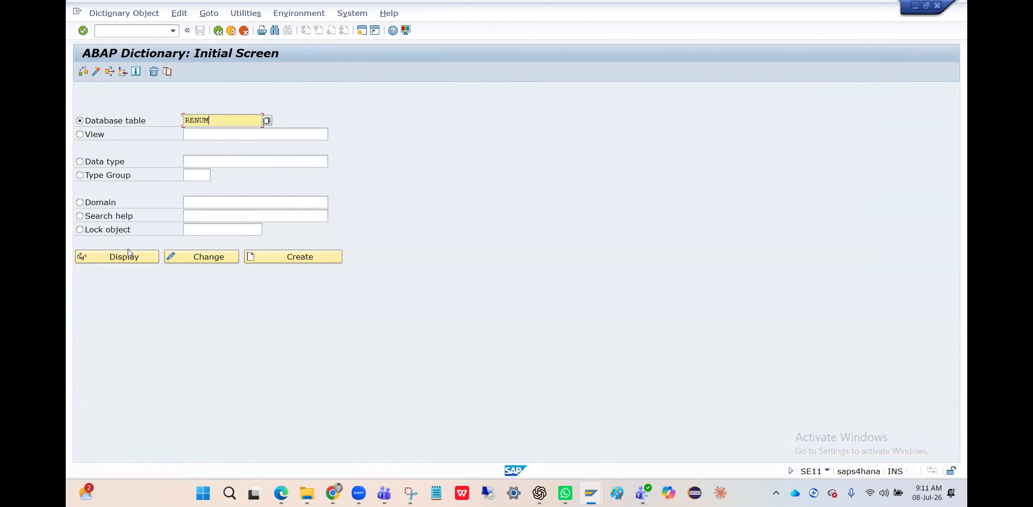
pyautogui.click(103, 139)
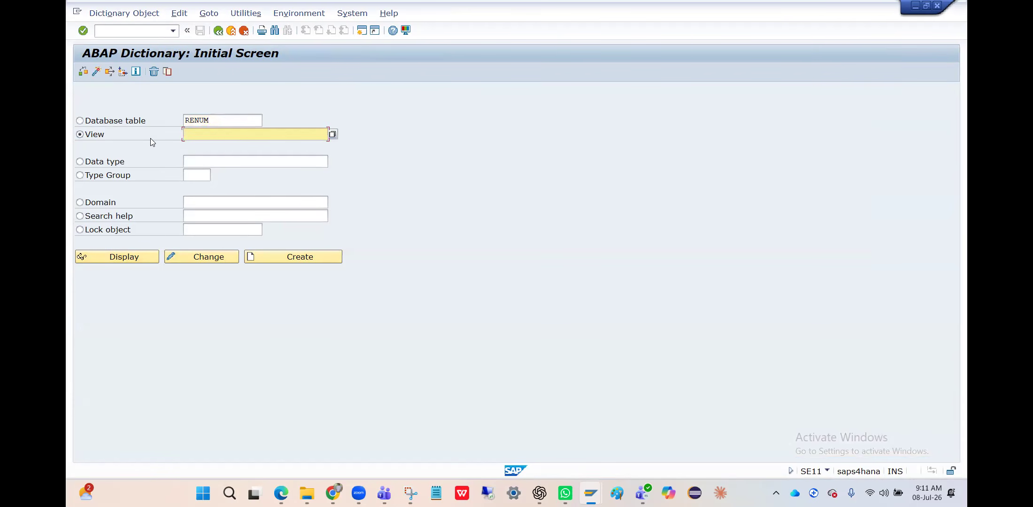
pyautogui.write('RENUM')
pyautogui.click(109, 257)
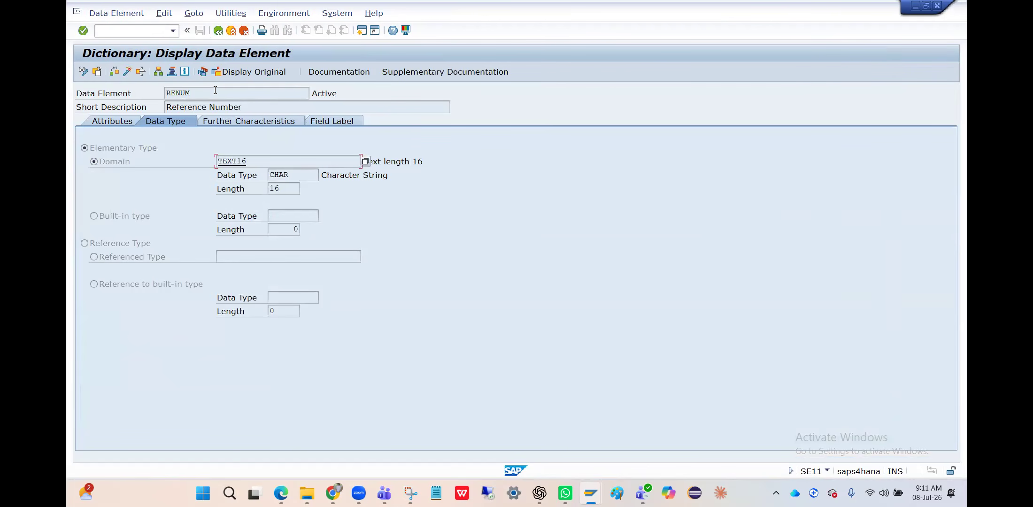
# Review the attributes, data type and further characteristics of data element RENUM, and return to the dictionary's initial screen.
pyautogui.click(126, 121)
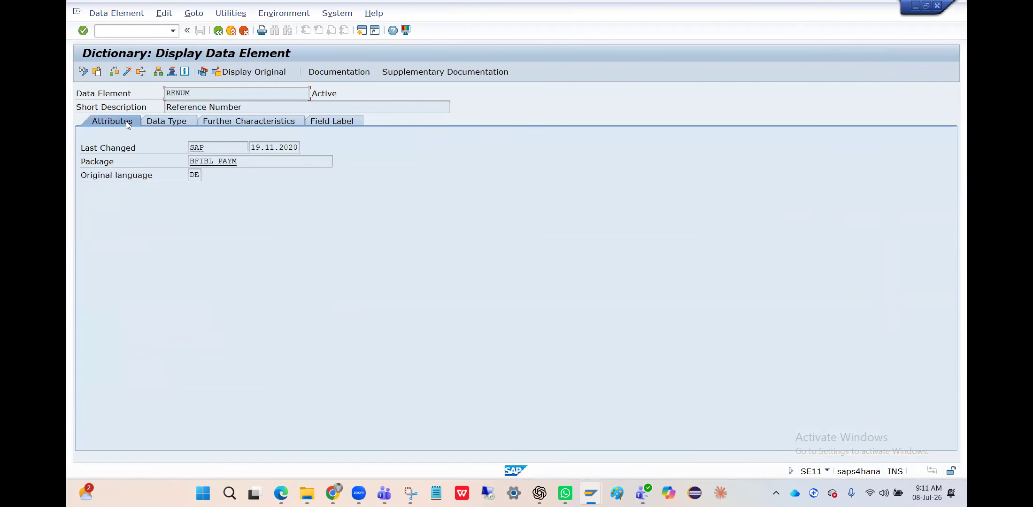
pyautogui.click(173, 121)
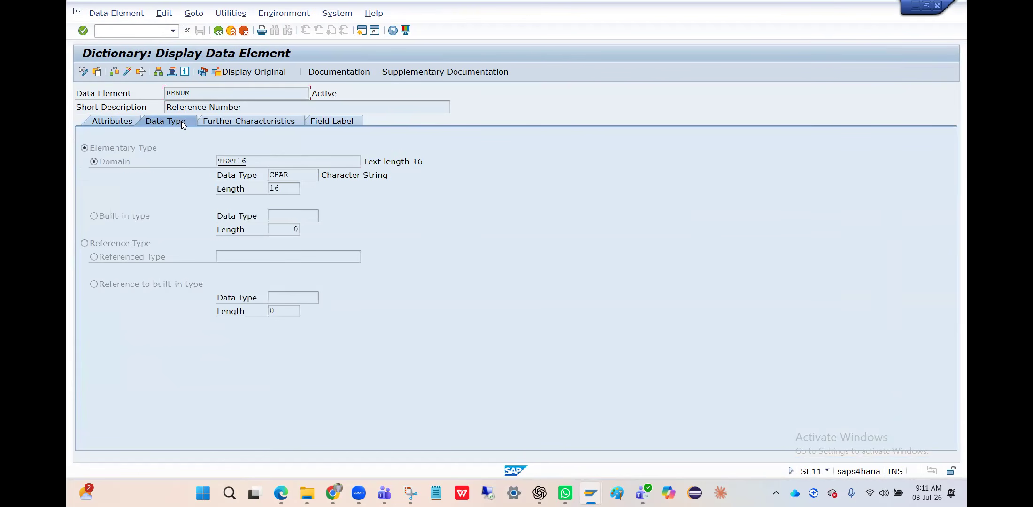
pyautogui.click(248, 120)
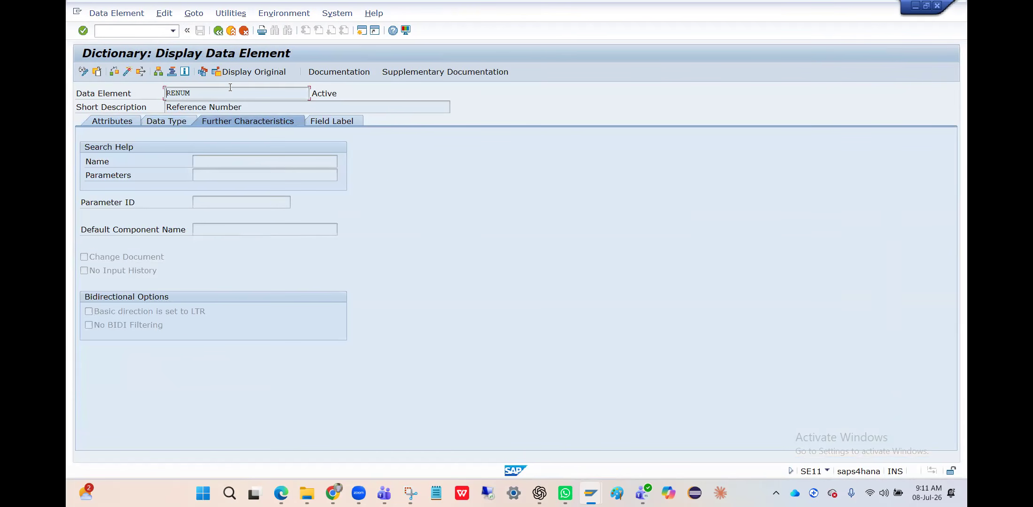
pyautogui.click(218, 31)
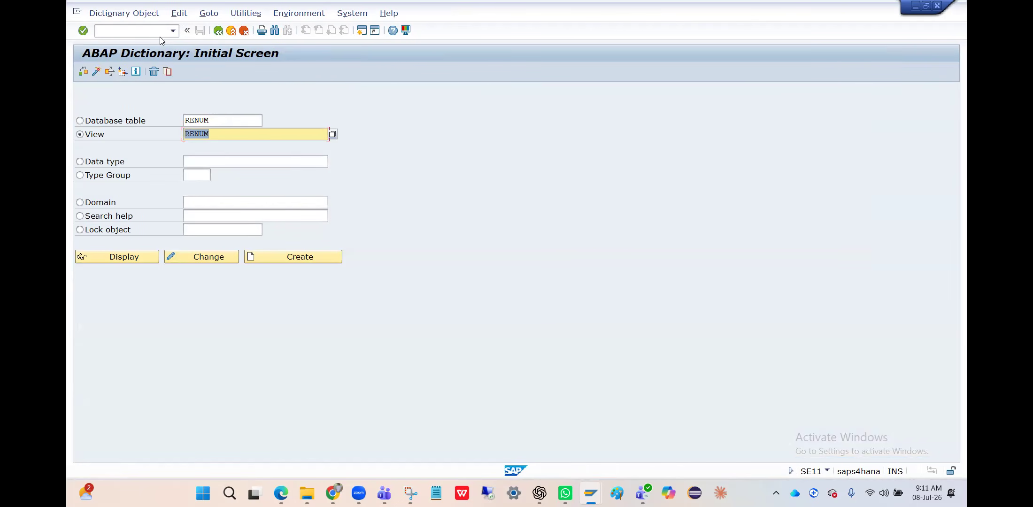
# Replace the database table name with BSEG and try to display it in the ABAP Dictionary.
pyautogui.click(222, 119)
pyautogui.press('BackSpace')
pyautogui.press('BackSpace')
pyautogui.press('BackSpace')
pyautogui.press('BackSpace')
pyautogui.press('BackSpace')
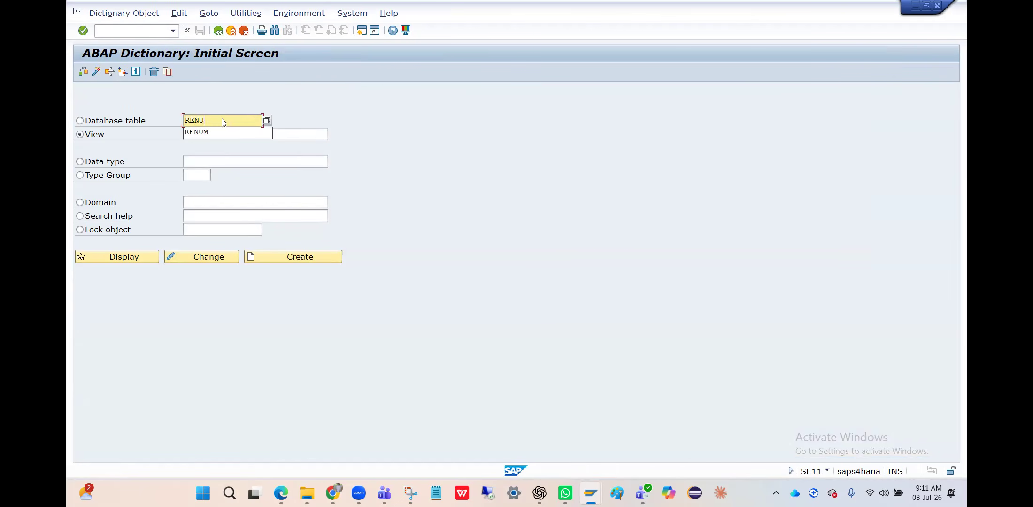
pyautogui.write('BSEG')
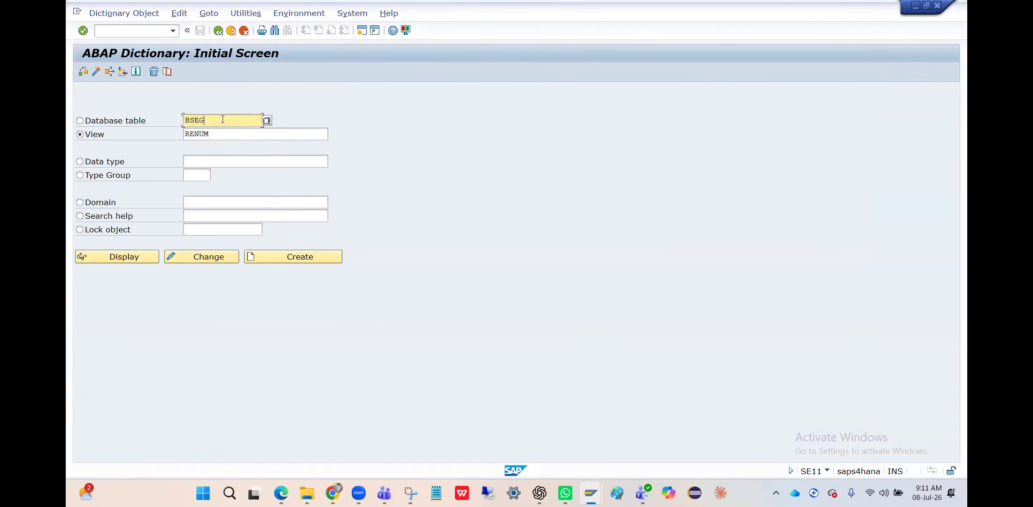
pyautogui.press('Tab')
pyautogui.click(139, 257)
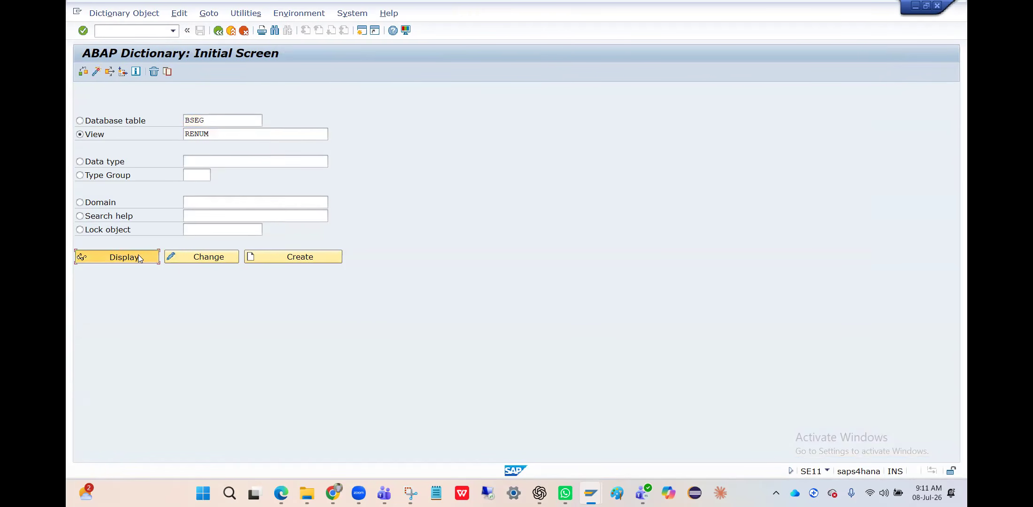
# Display database table BSEG in the ABAP Dictionary and search its field list for RENUM.
pyautogui.click(218, 30)
pyautogui.click(93, 124)
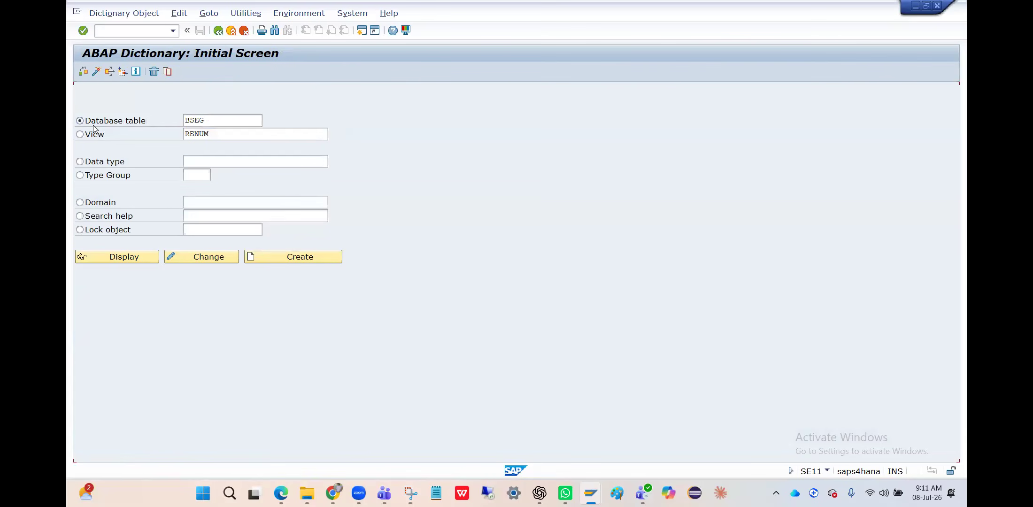
pyautogui.click(121, 257)
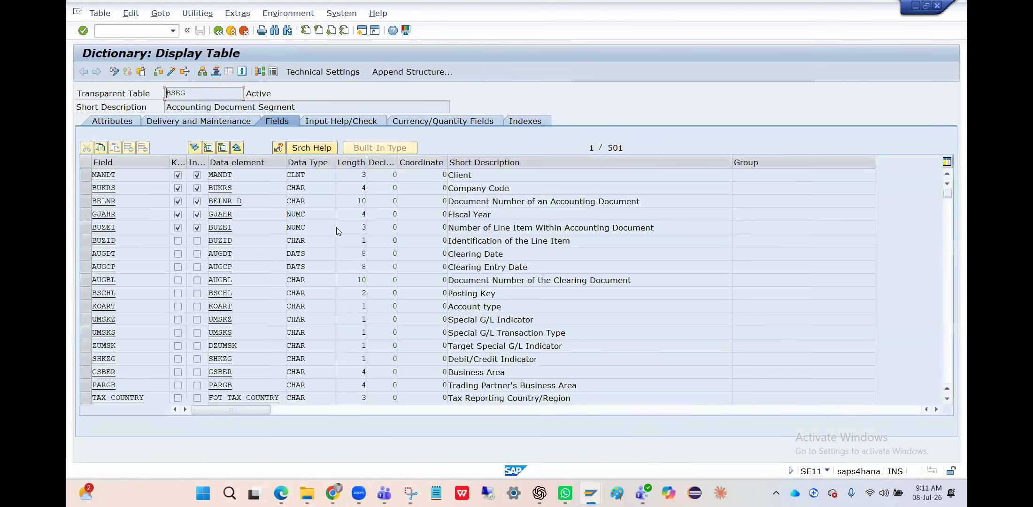
pyautogui.hotkey('ctrl', 'f')
pyautogui.write('RENUM')
pyautogui.press('Return')
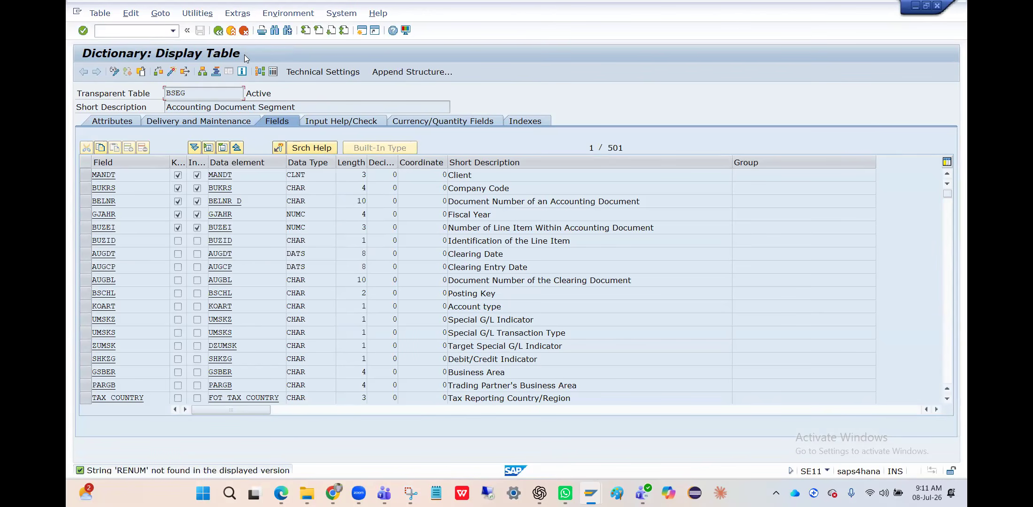
# Display database table BKPF instead, search its fields for RENUM, and return to the dictionary's initial screen.
pyautogui.click(218, 31)
pyautogui.press('BackSpace')
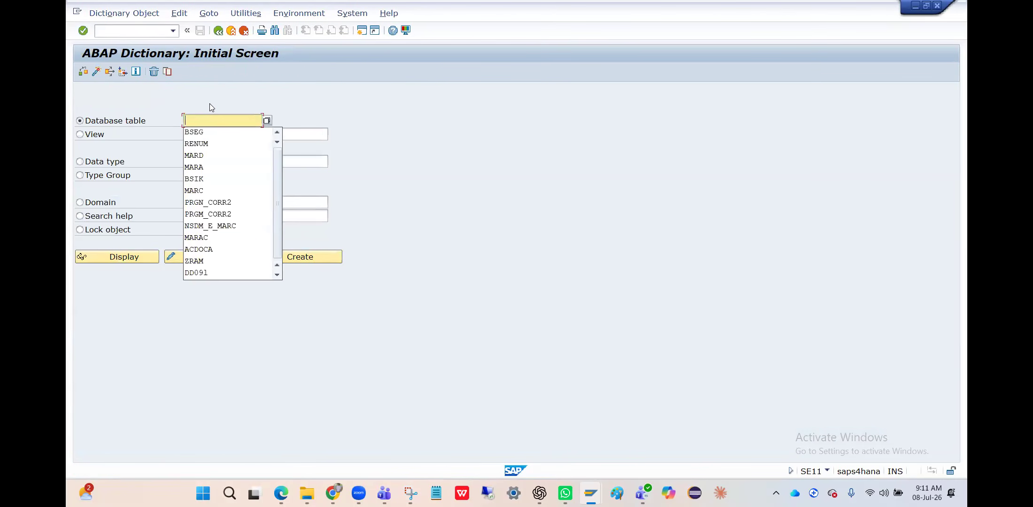
pyautogui.write('BKPF')
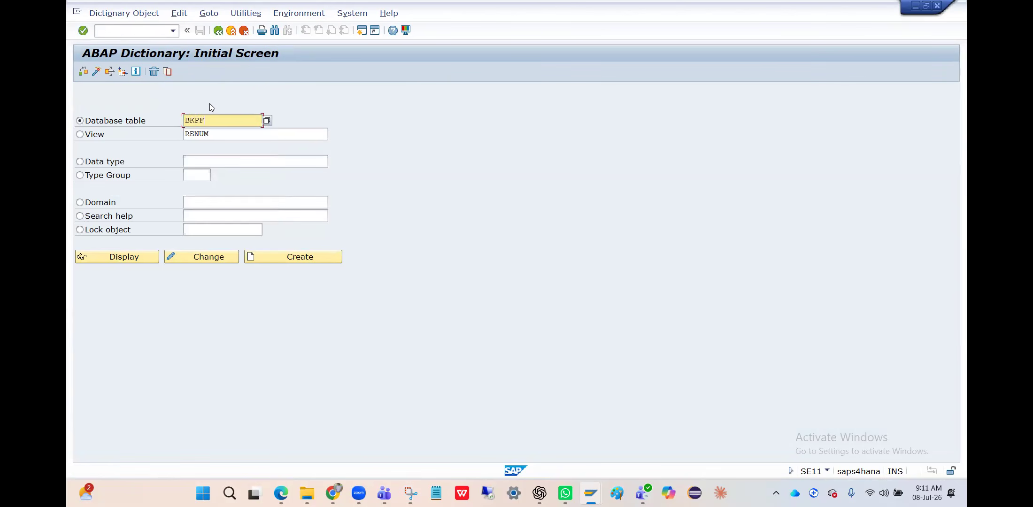
pyautogui.click(113, 261)
pyautogui.click(111, 260)
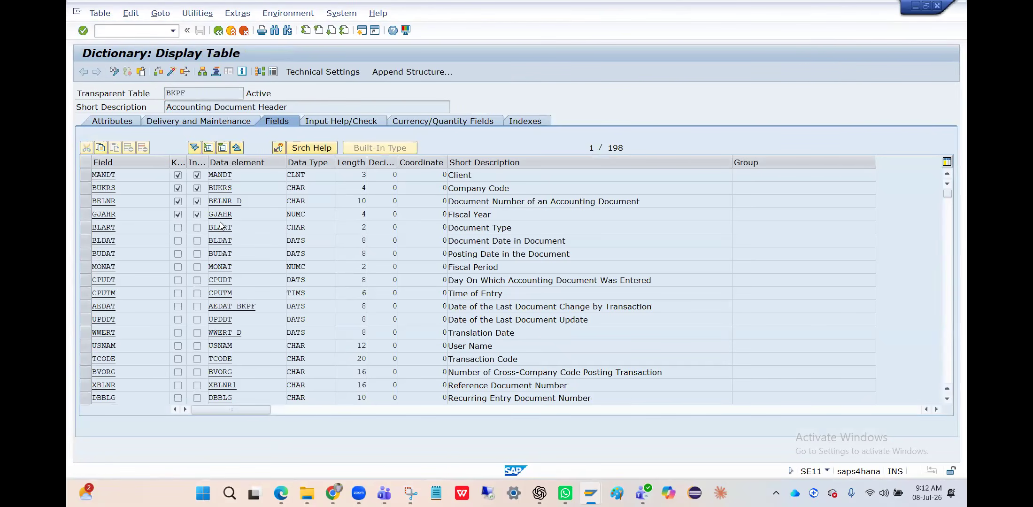
pyautogui.hotkey('ctrl', 'f')
pyautogui.press('Return')
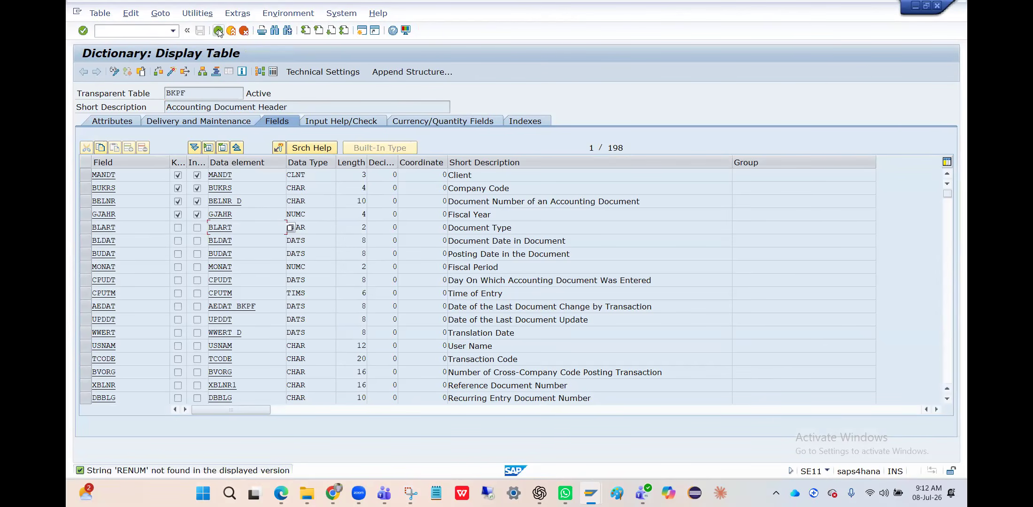
pyautogui.click(218, 31)
# Check the MsgId element at the start of F_HPIN0001.xml in Microsoft Edge, and return to the DMEEX format tree in SAP.
pyautogui.hotkey('alt', 'Tab')
pyautogui.hotkey('alt', 'Tab')
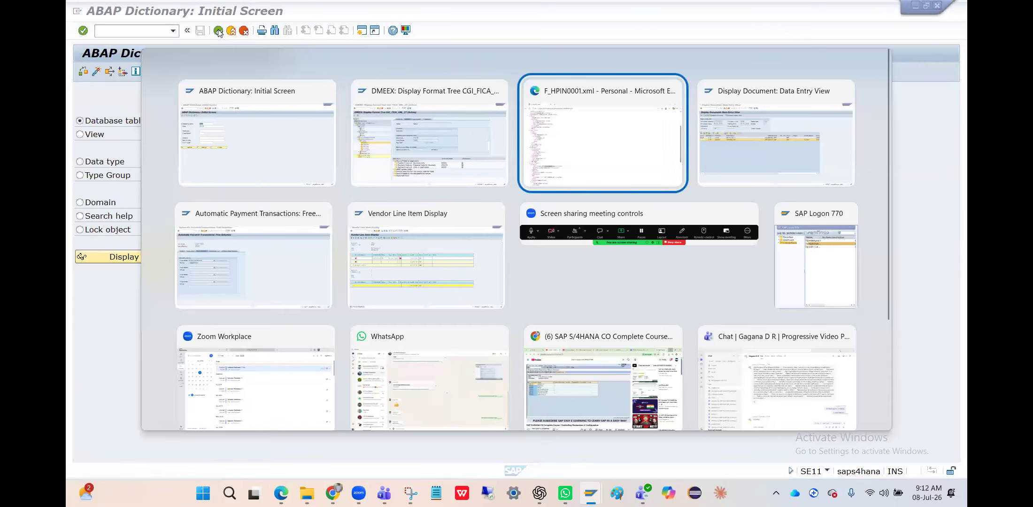
pyautogui.scroll(5, 193, 177)
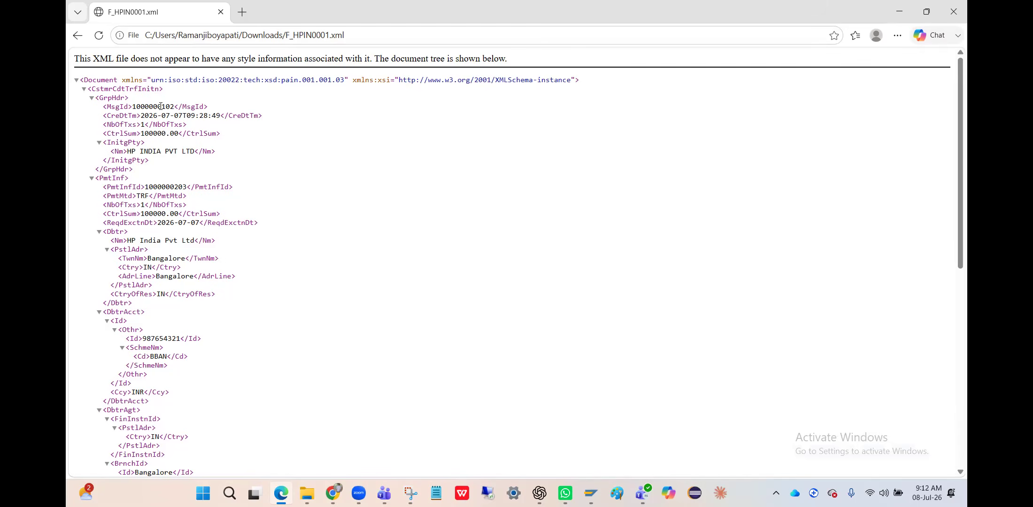
pyautogui.hotkey('alt', 'Tab')
pyautogui.press('Tab')
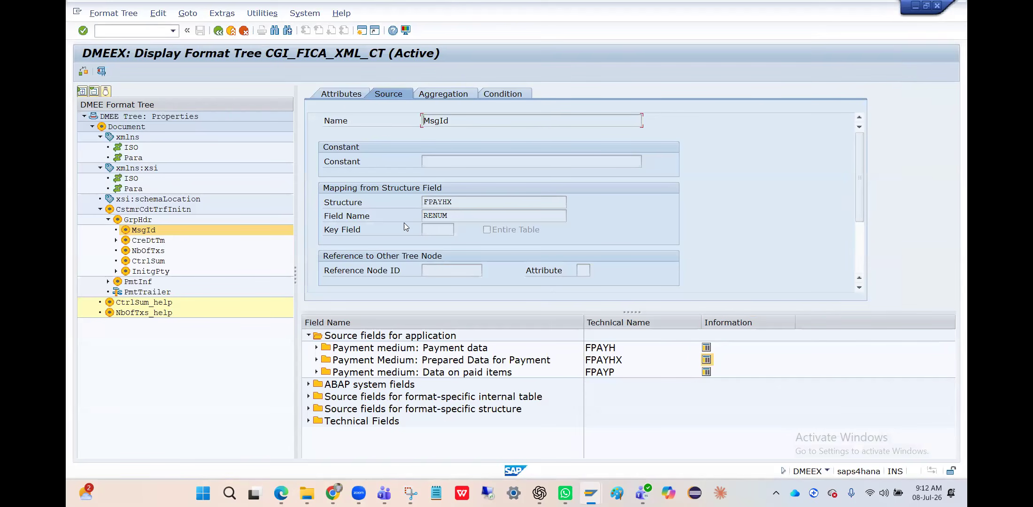
# Review the MsgId node's attributes and its source mapping to structure FPAYHX, field RENUM, and select FPAYHX among the application source fields.
pyautogui.click(345, 97)
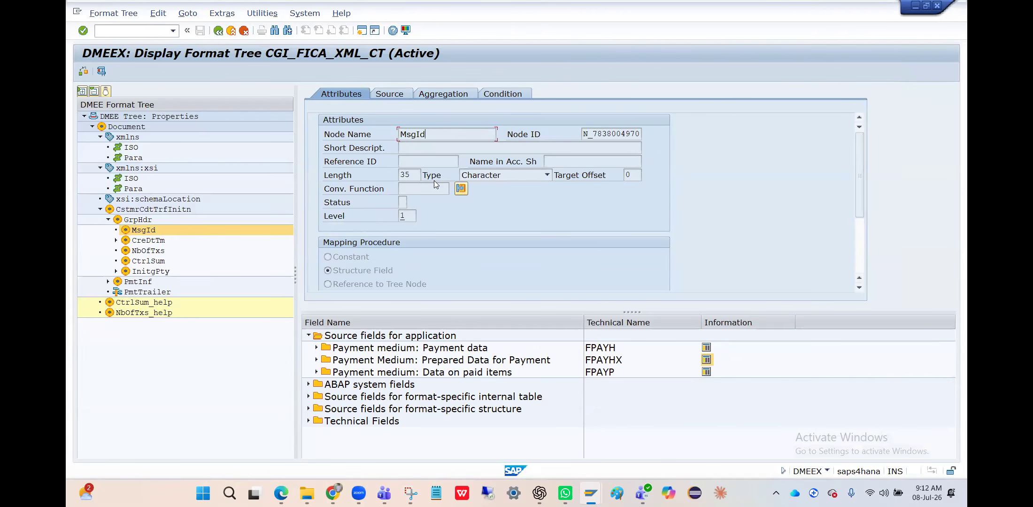
pyautogui.click(400, 98)
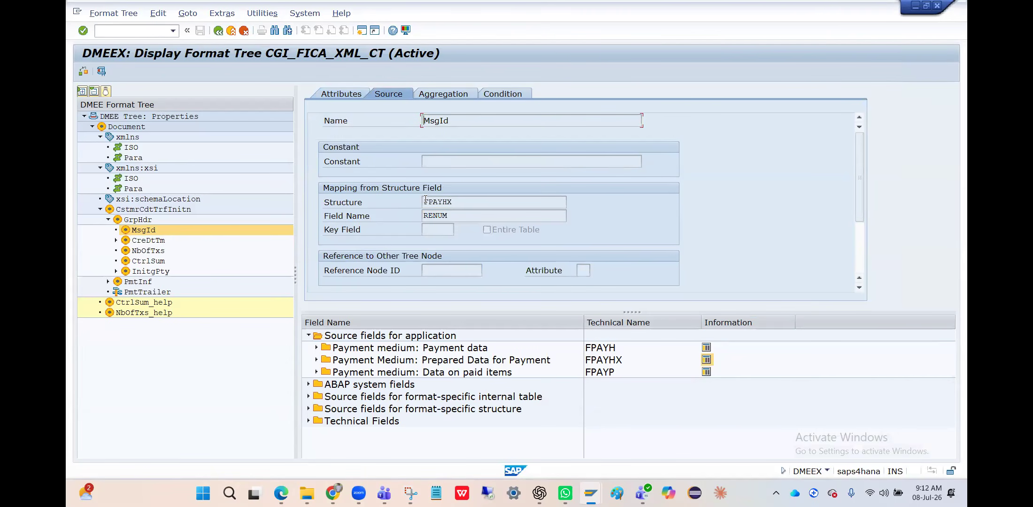
pyautogui.click(461, 207)
pyautogui.scroll(-3, 462, 207)
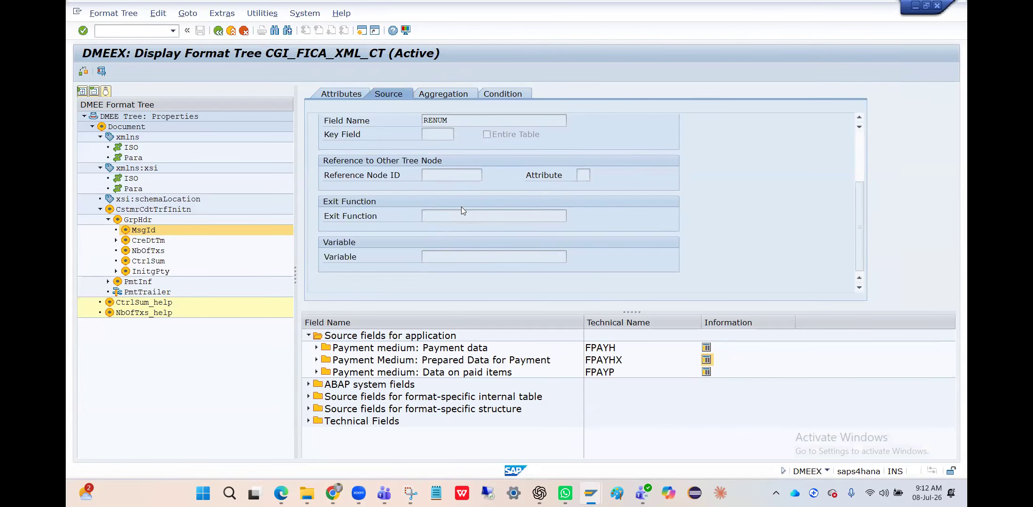
pyautogui.scroll(3, 463, 207)
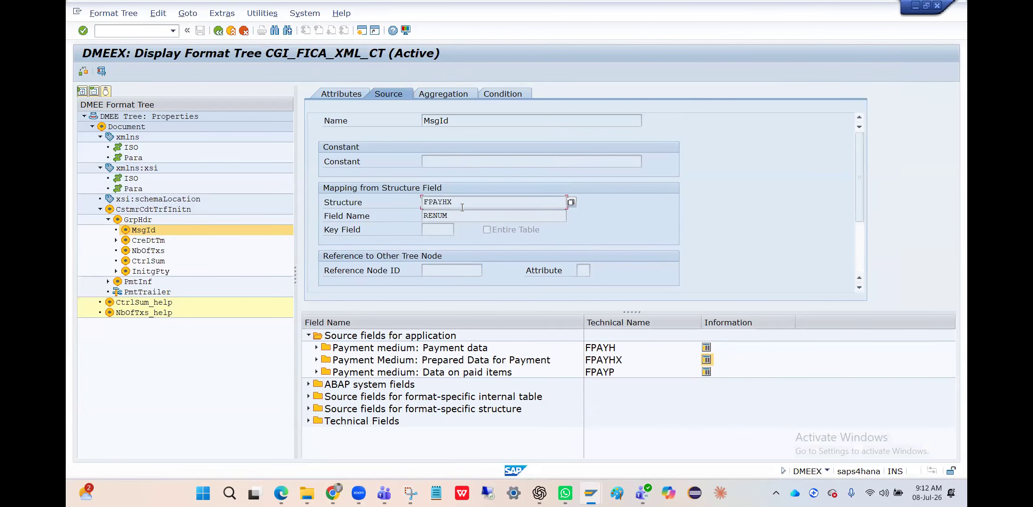
pyautogui.click(453, 215)
pyautogui.click(706, 361)
pyautogui.click(605, 363)
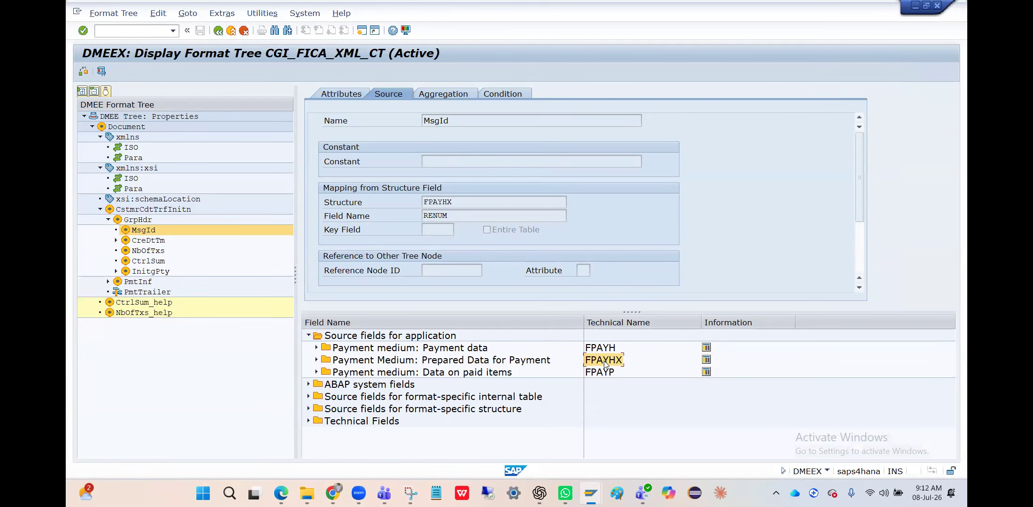
pyautogui.click(455, 217)
# Compare the MsgId and CreDtTm elements of F_HPIN0001.xml in Microsoft Edge with the GrpHdr nodes of the format tree in SAP.
pyautogui.hotkey('alt', 'Tab')
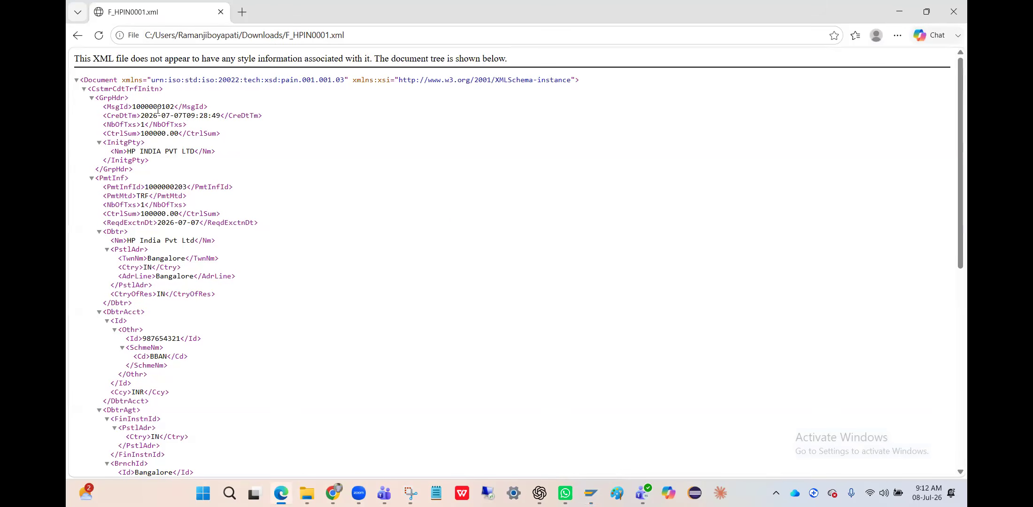
pyautogui.scroll(1, 158, 109)
pyautogui.hotkey('alt', 'Tab')
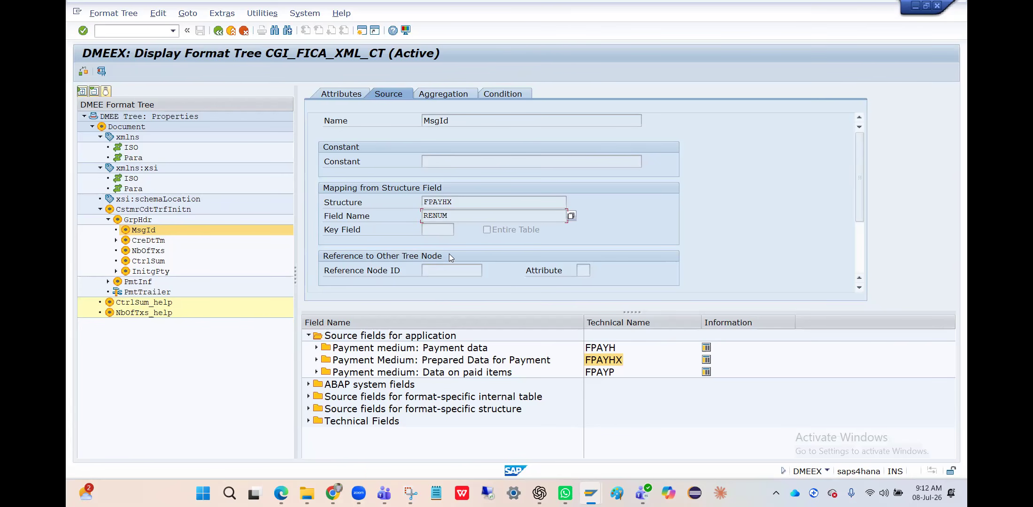
pyautogui.hotkey('alt', 'Tab')
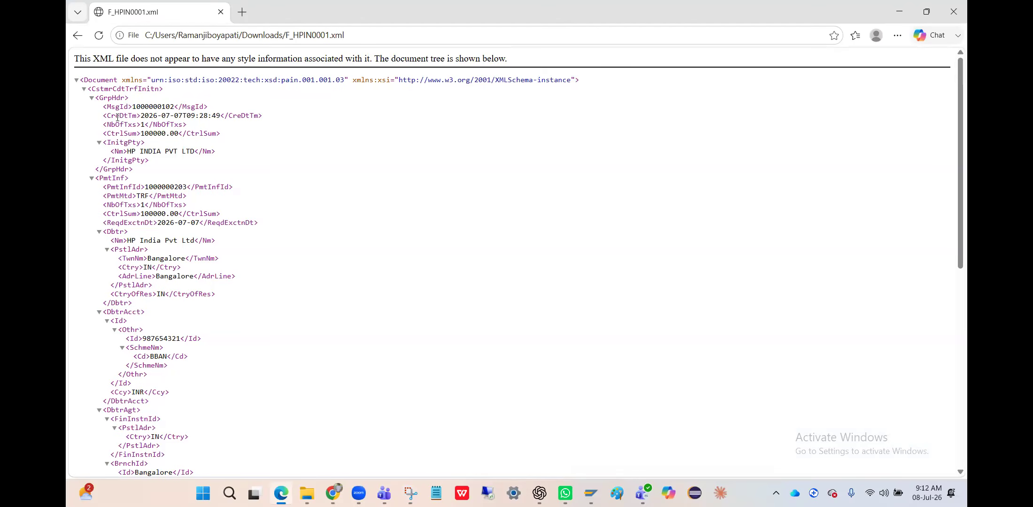
pyautogui.hotkey('alt', 'Tab')
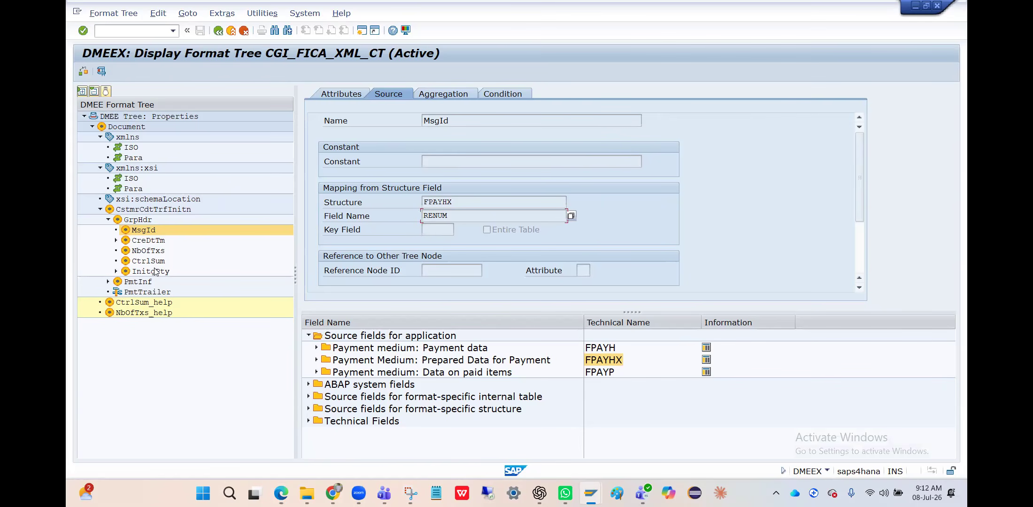
# Expand the CreDtTm node, display its source details, and compare it with the CreDtTm element in F_HPIN0001.xml.
pyautogui.click(116, 240)
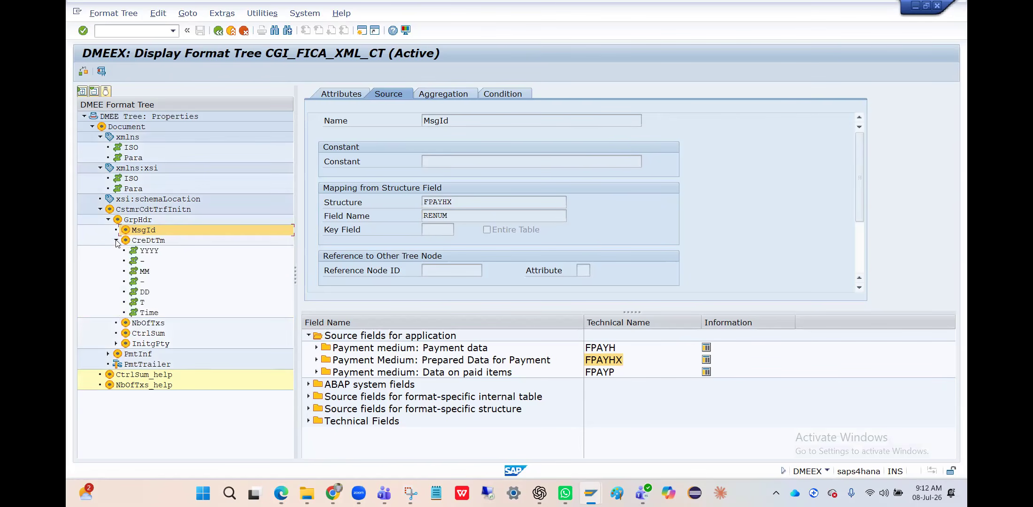
pyautogui.doubleClick(144, 243)
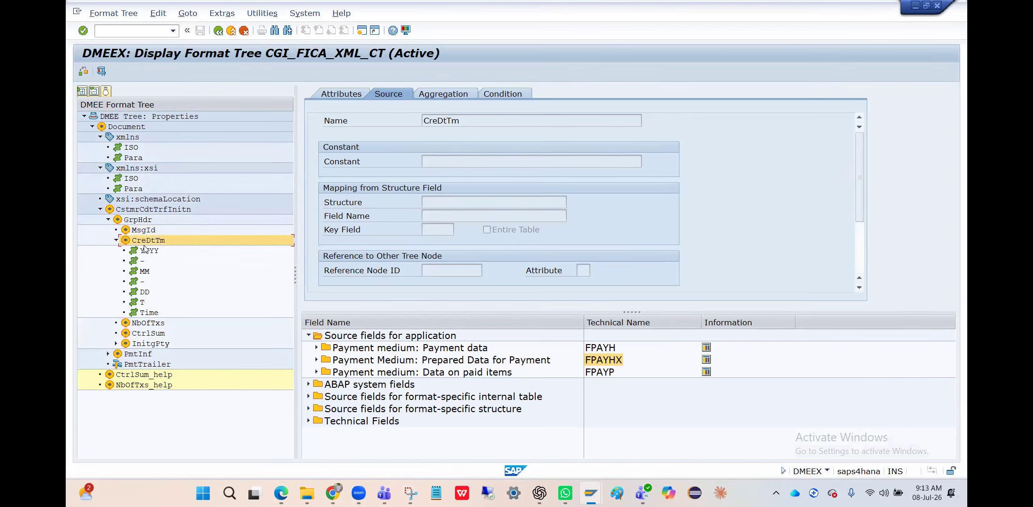
pyautogui.hotkey('alt', 'Tab')
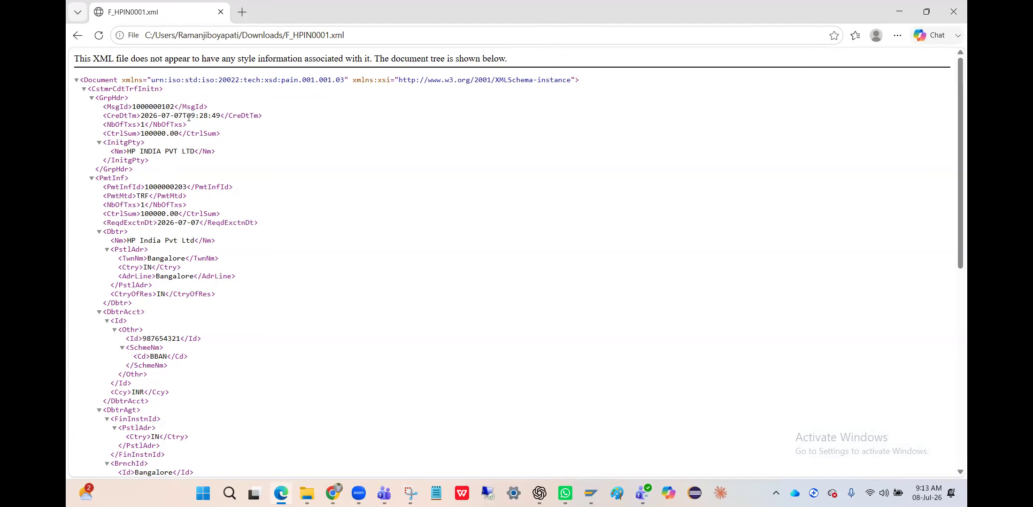
pyautogui.hotkey('alt', 'Tab')
# Inspect the attributes of the YYYY node under CreDtTm and its source mapping to SYST field DATLO.
pyautogui.click(153, 252)
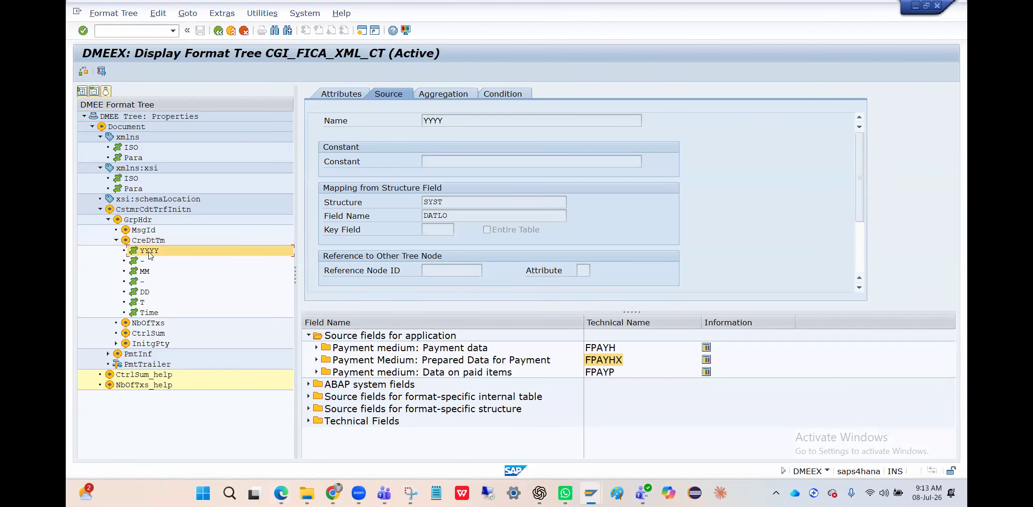
pyautogui.click(354, 97)
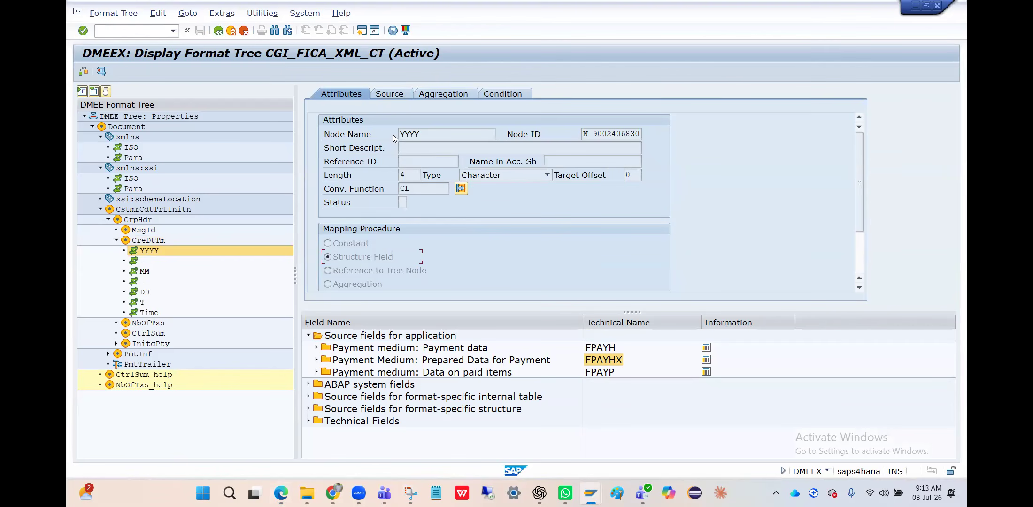
pyautogui.click(394, 96)
pyautogui.click(460, 216)
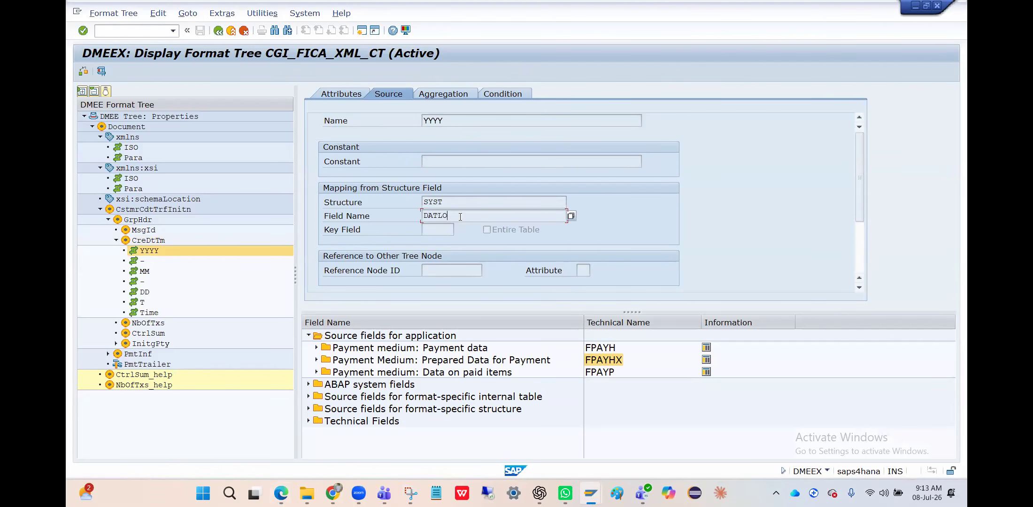
pyautogui.moveTo(460, 216); pyautogui.dragTo(422, 216)
pyautogui.click(449, 217)
# Inspect the source of the first hyphen node and the MM node's mapping to SYST field DATLO+004.
pyautogui.click(144, 265)
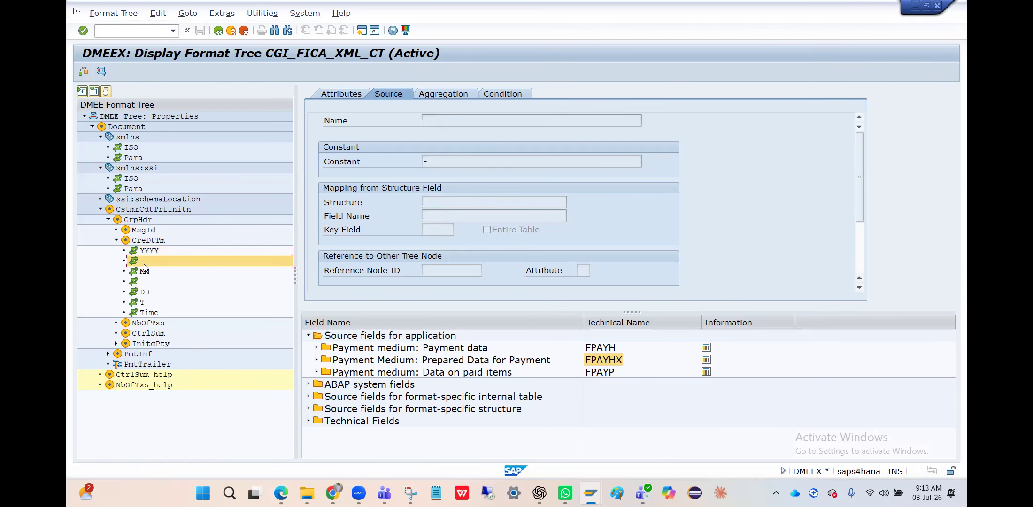
pyautogui.click(145, 272)
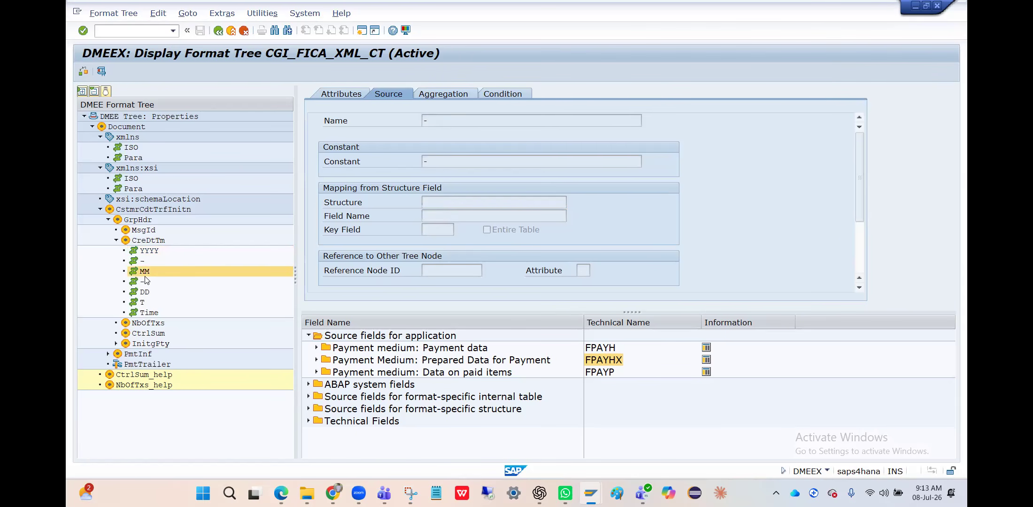
pyautogui.click(477, 218)
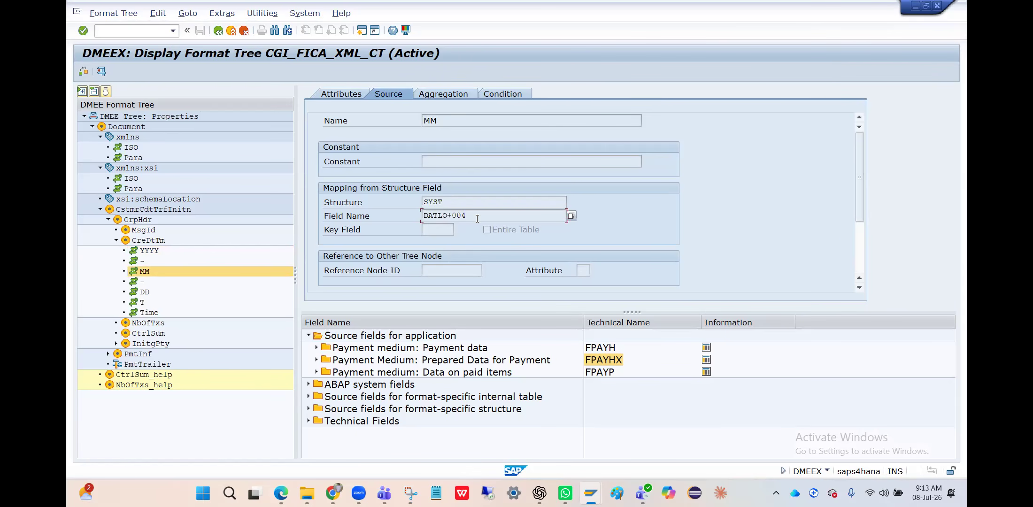
pyautogui.moveTo(477, 218); pyautogui.dragTo(423, 215)
pyautogui.click(467, 215)
# Inspect the sources of the second hyphen, DD, T and Time nodes, highlighting field name TIMLO for Time.
pyautogui.click(144, 284)
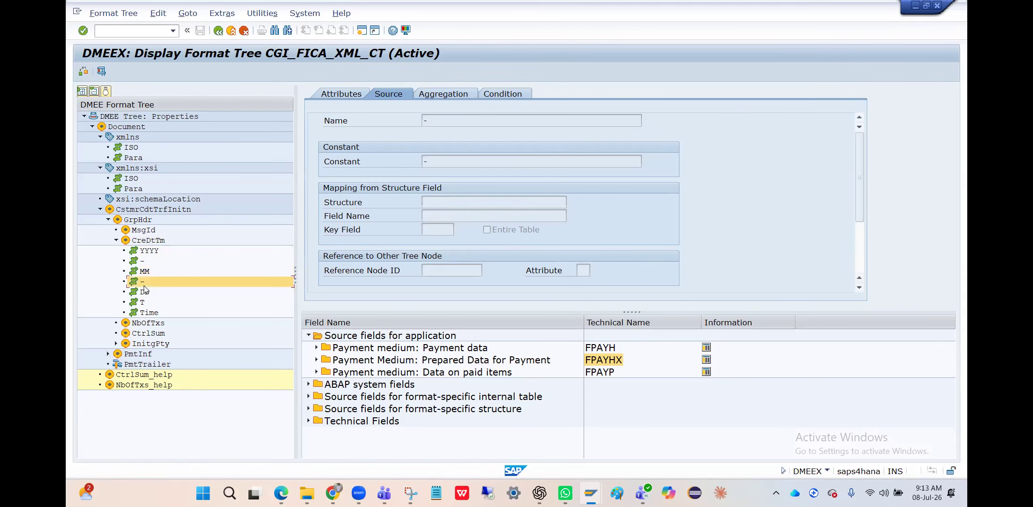
pyautogui.click(144, 296)
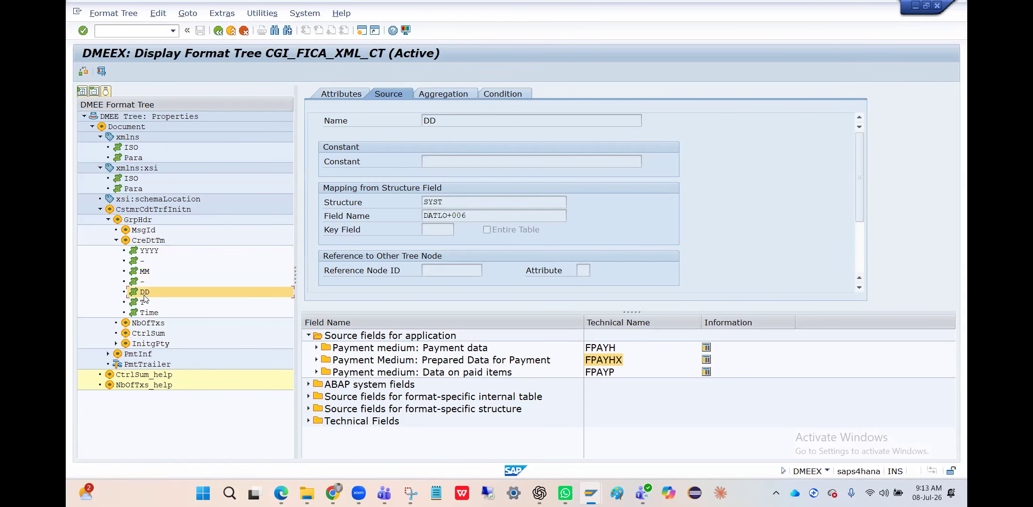
pyautogui.click(144, 303)
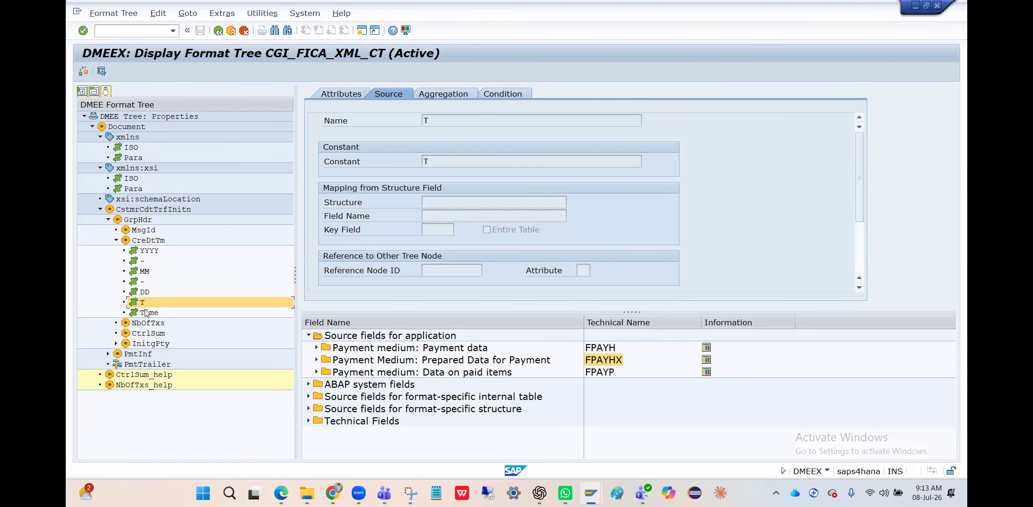
pyautogui.click(148, 316)
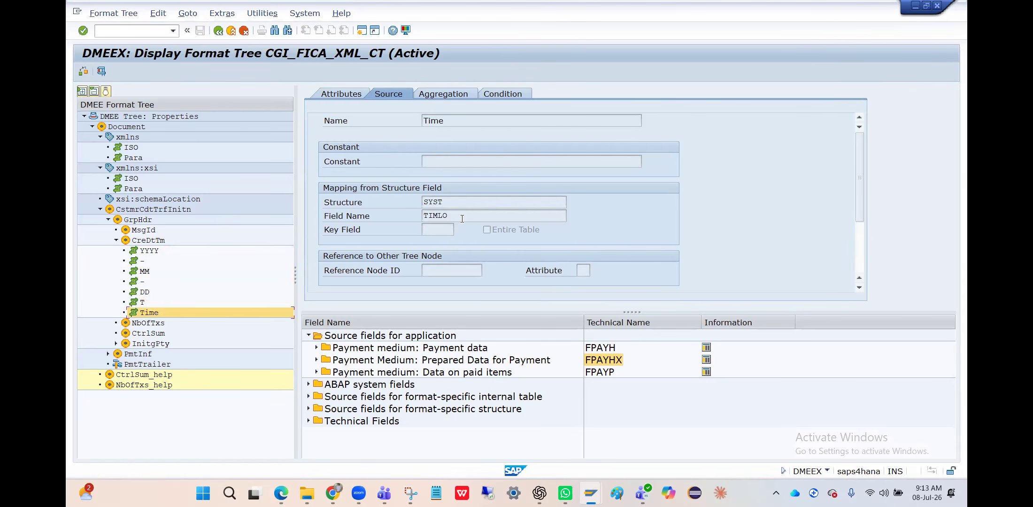
pyautogui.moveTo(457, 215); pyautogui.dragTo(418, 219)
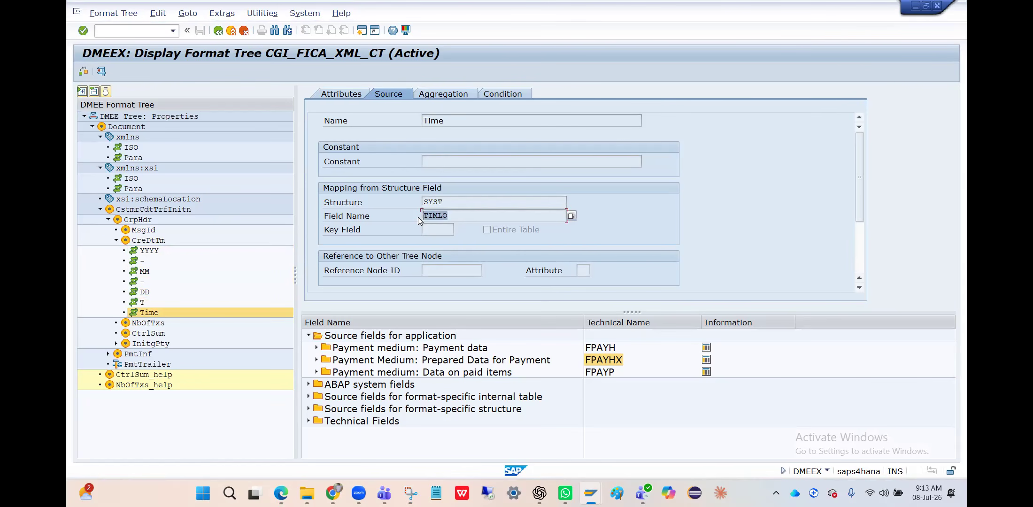
# Select the Time node's structure SYST and open the system status information to examine the system date and time.
pyautogui.click(449, 203)
pyautogui.click(303, 13)
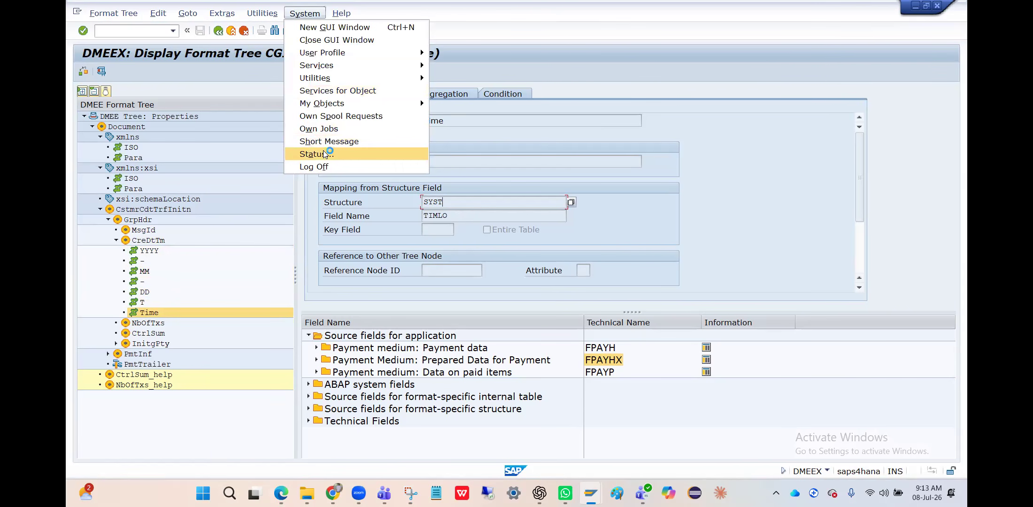
pyautogui.click(323, 151)
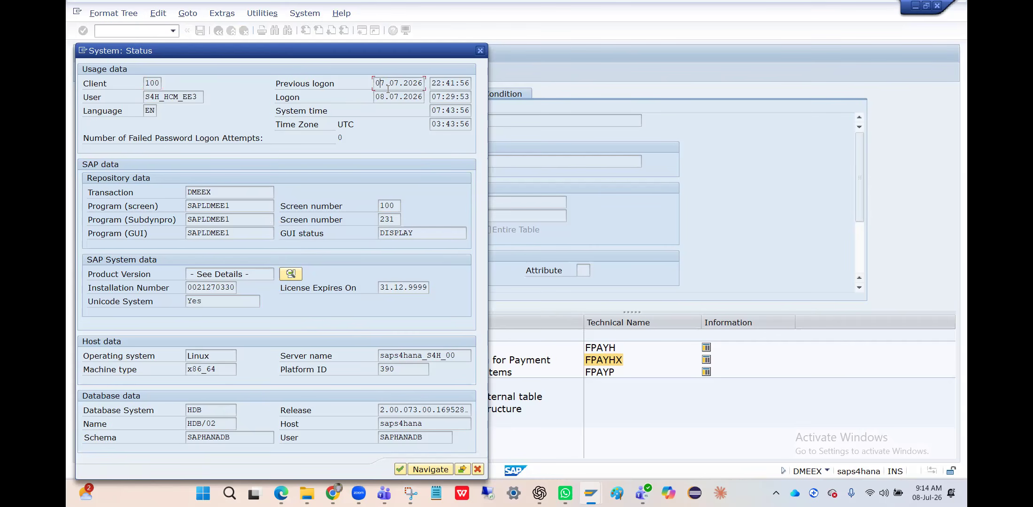
pyautogui.click(448, 82)
pyautogui.click(481, 53)
pyautogui.hotkey('alt', 'Tab')
pyautogui.hotkey('alt', 'Tab')
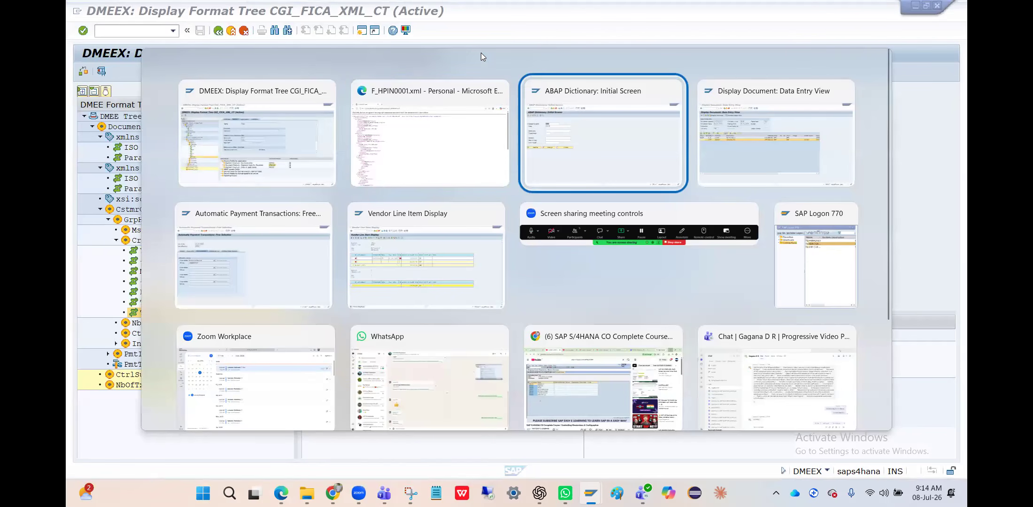
pyautogui.hotkey('alt', 'Tab')
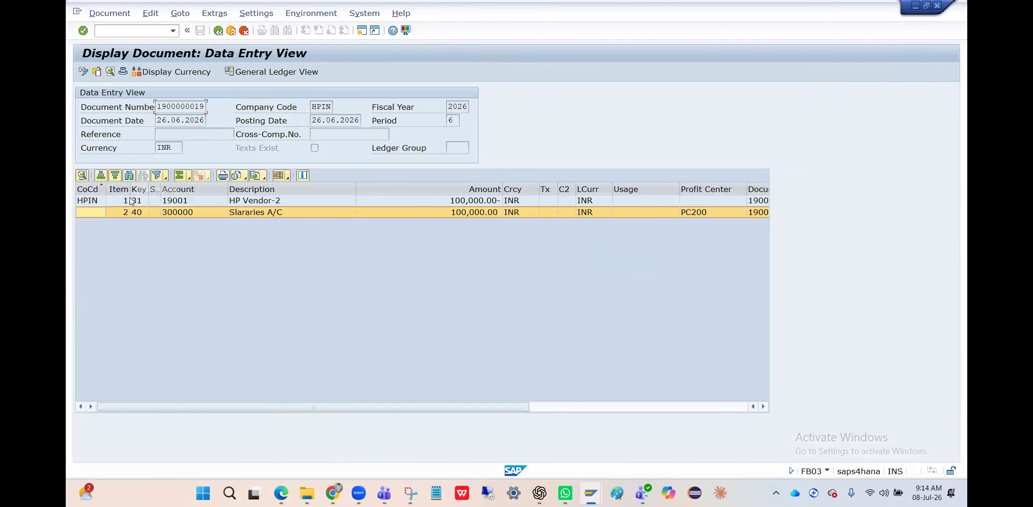
pyautogui.click(121, 73)
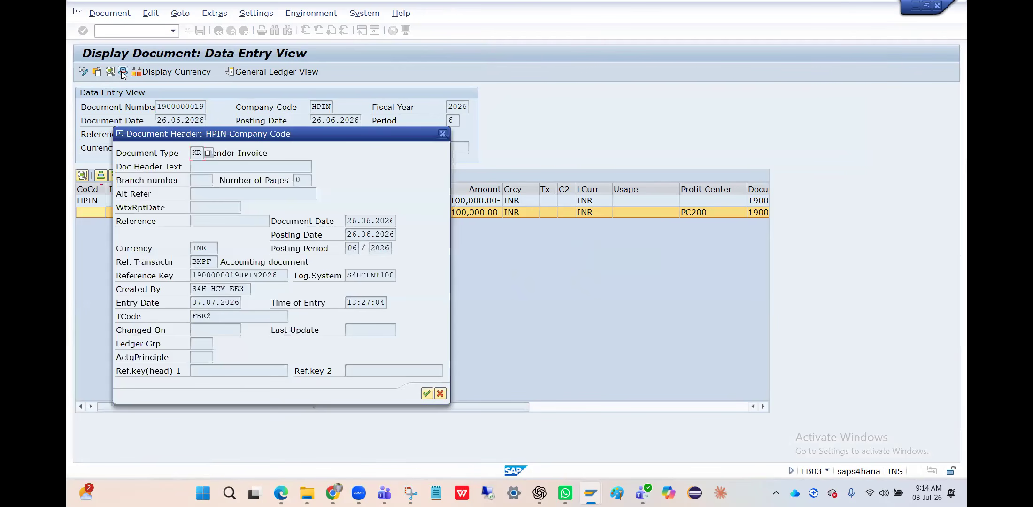
pyautogui.click(219, 303)
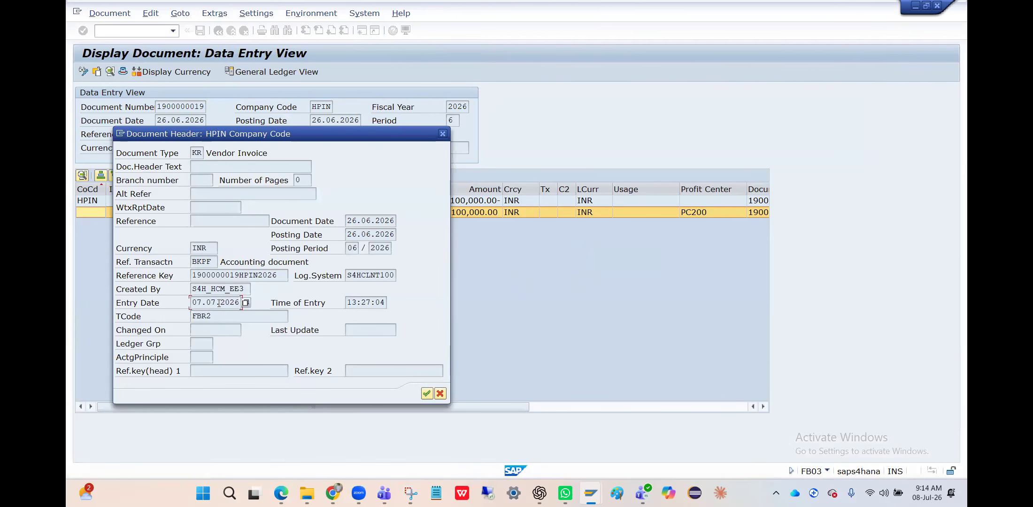
pyautogui.click(354, 298)
# Compare the vendor invoice's time of entry with the CreDtTm timestamp in F_HPIN0001.xml.
pyautogui.hotkey('alt', 'Tab')
pyautogui.hotkey('alt', 'Tab')
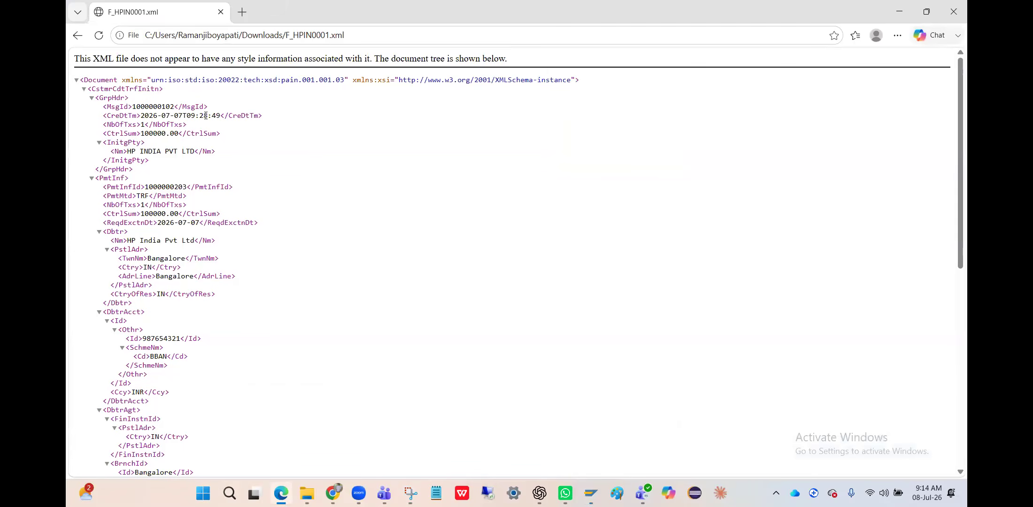
pyautogui.hotkey('alt', 'Tab')
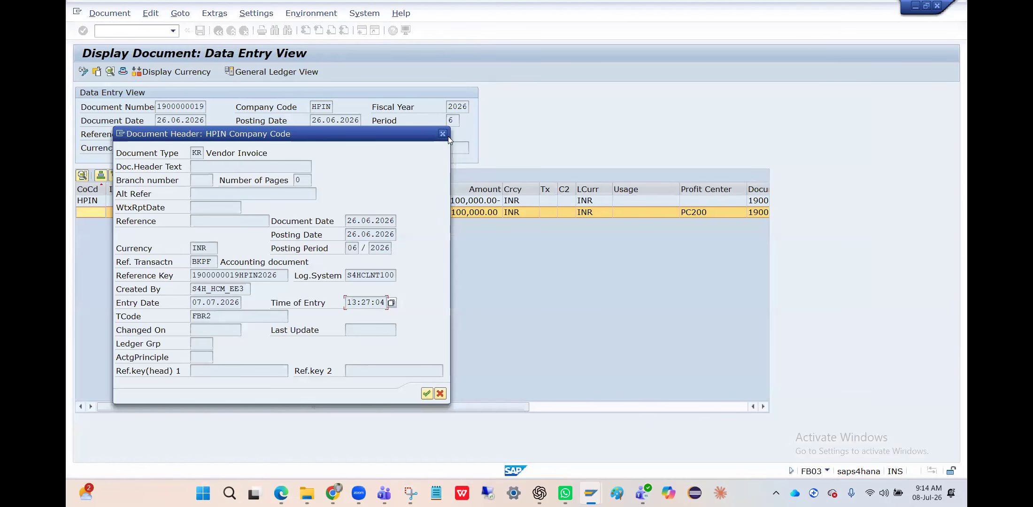
pyautogui.moveTo(447, 136); pyautogui.dragTo(441, 136)
pyautogui.click(438, 134)
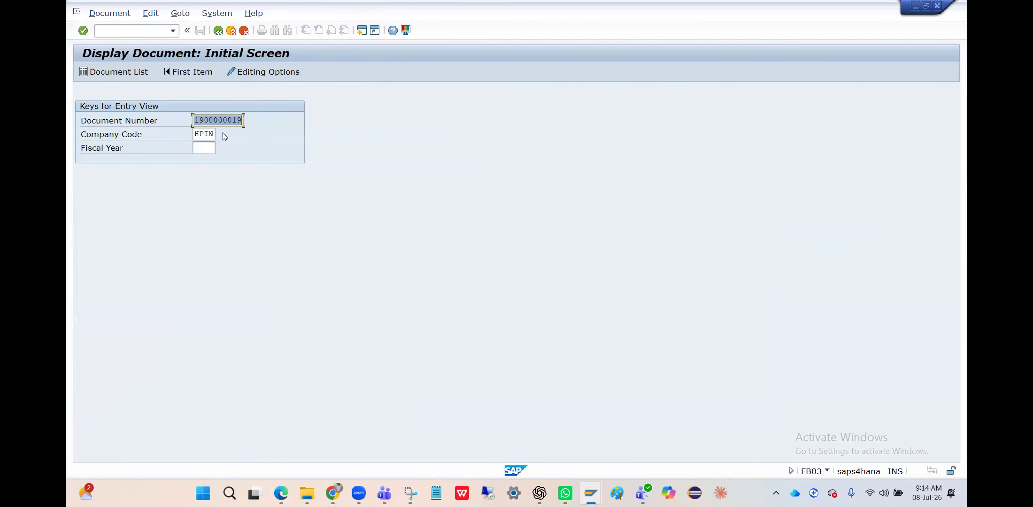
pyautogui.press('BackSpace')
pyautogui.click(223, 143)
pyautogui.press('Return')
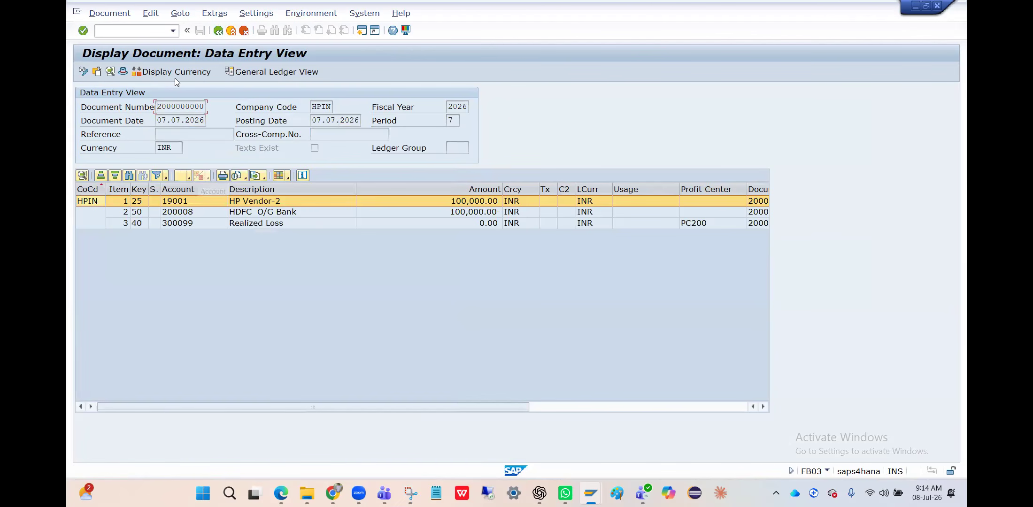
pyautogui.click(122, 71)
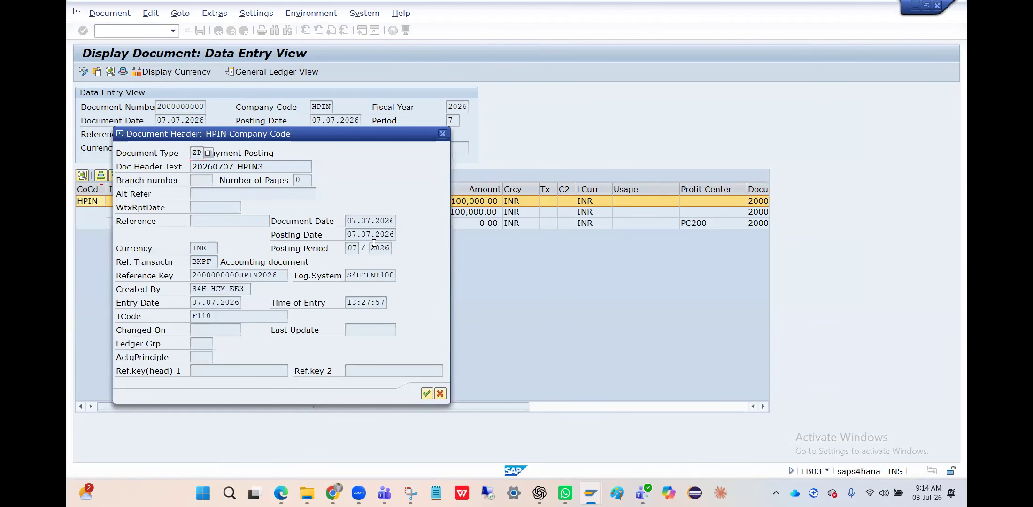
pyautogui.click(381, 221)
pyautogui.click(380, 238)
pyautogui.click(373, 300)
# Compare the payment document's time of entry with the CreDtTm timestamp in F_HPIN0001.xml, switching between both windows.
pyautogui.hotkey('alt', 'Tab')
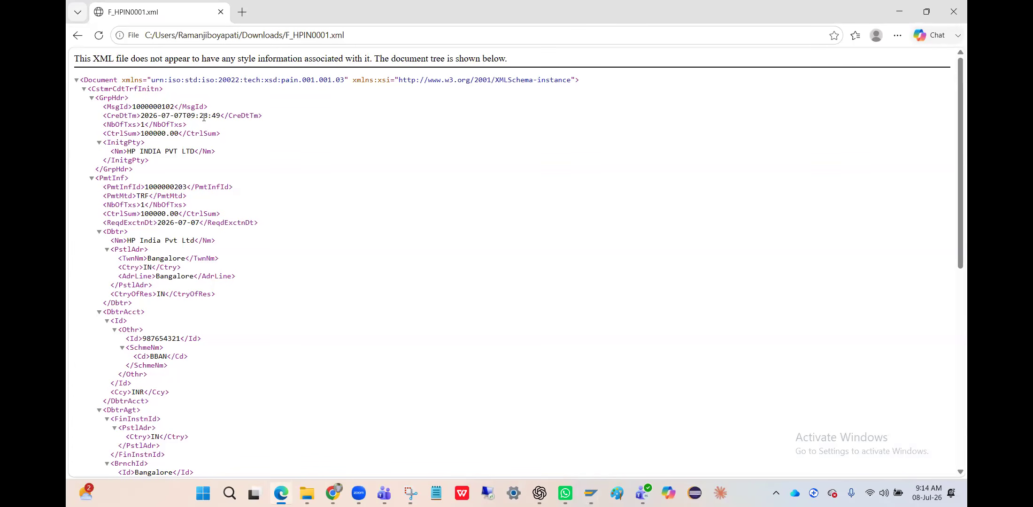
pyautogui.hotkey('alt', 'Tab')
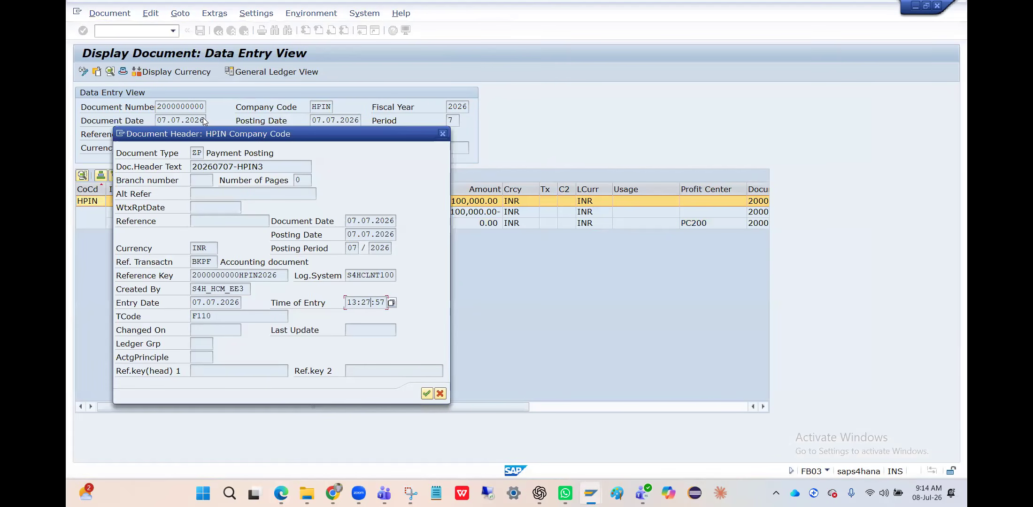
pyautogui.hotkey('alt', 'Tab')
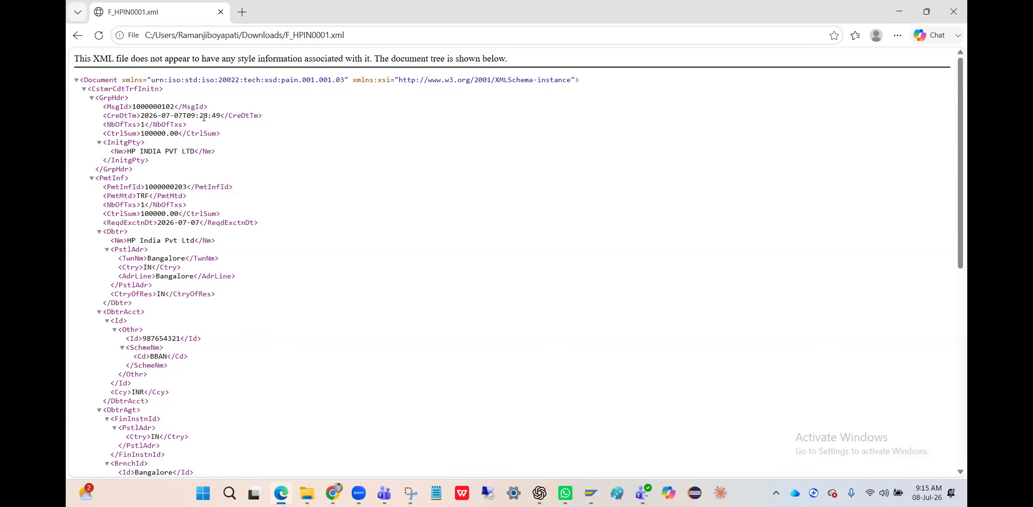
pyautogui.hotkey('alt', 'Tab')
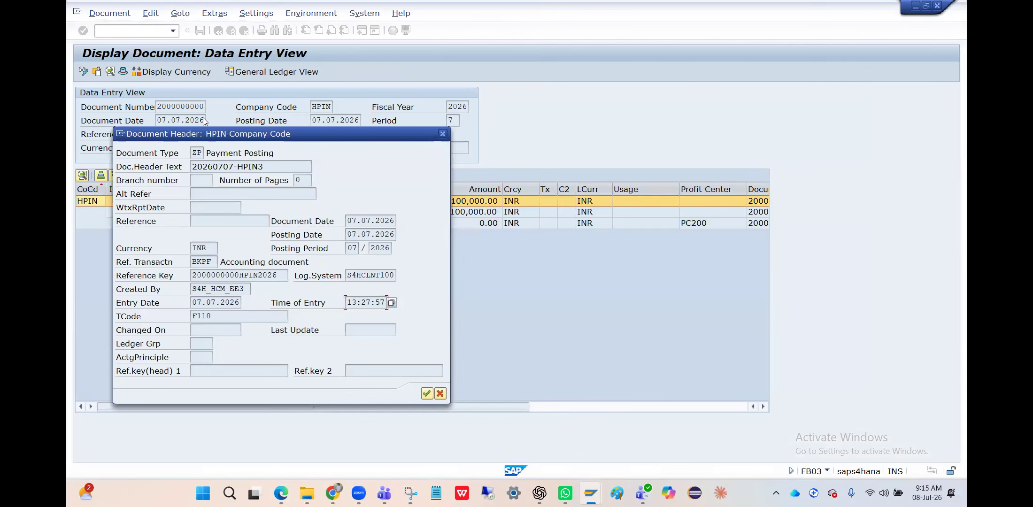
pyautogui.hotkey('alt', 'Tab')
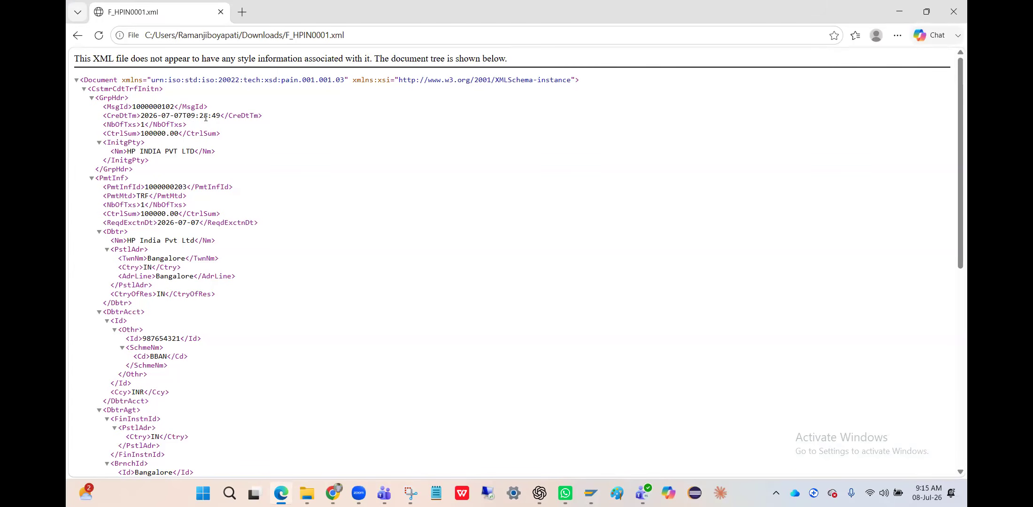
pyautogui.hotkey('alt', 'Tab')
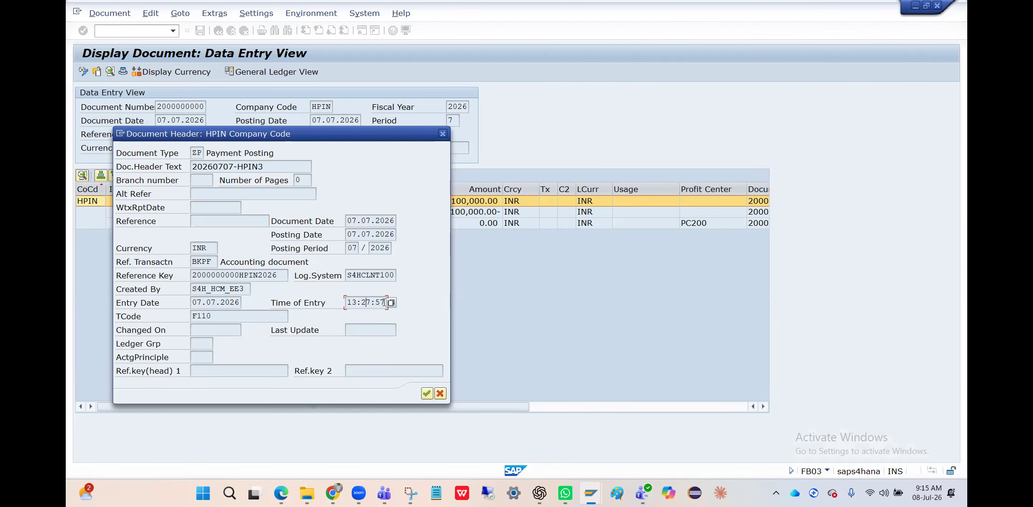
pyautogui.hotkey('alt', 'Tab')
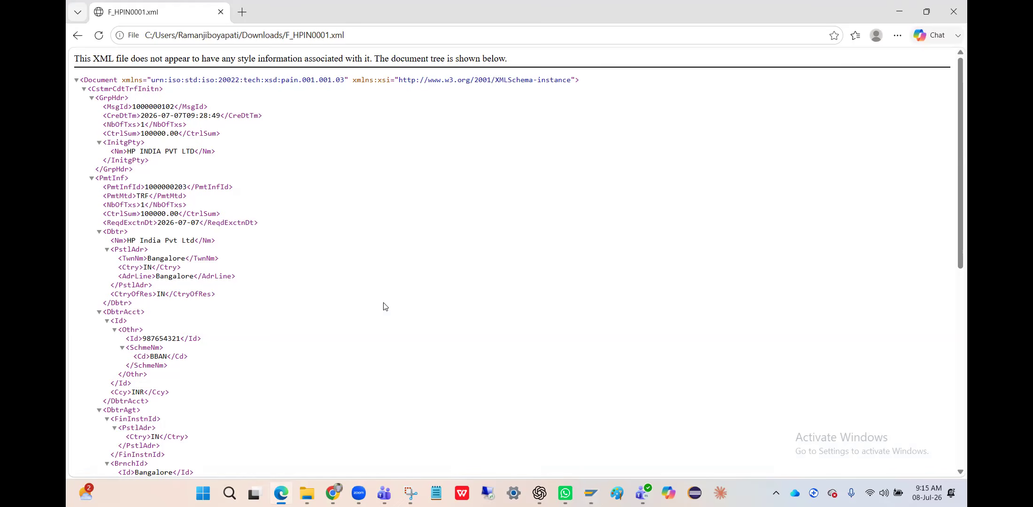
pyautogui.hotkey('alt', 'Tab')
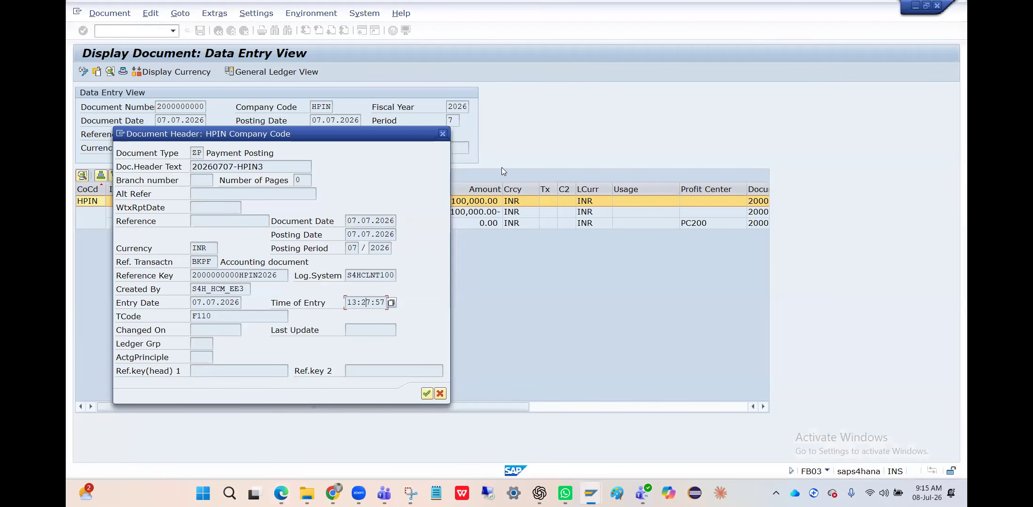
pyautogui.click(442, 133)
pyautogui.click(216, 31)
pyautogui.press('Delete')
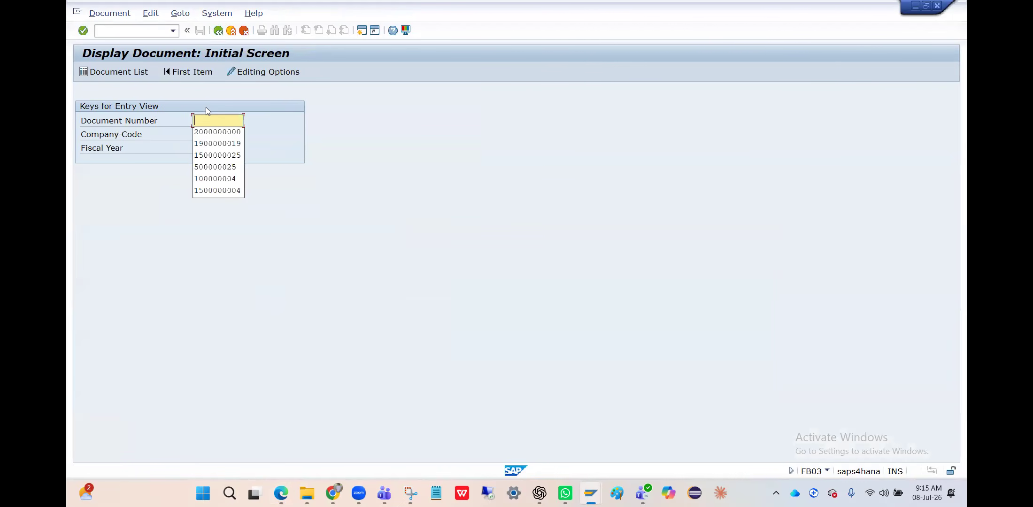
pyautogui.press('Down')
pyautogui.press('Down')
pyautogui.press('Return')
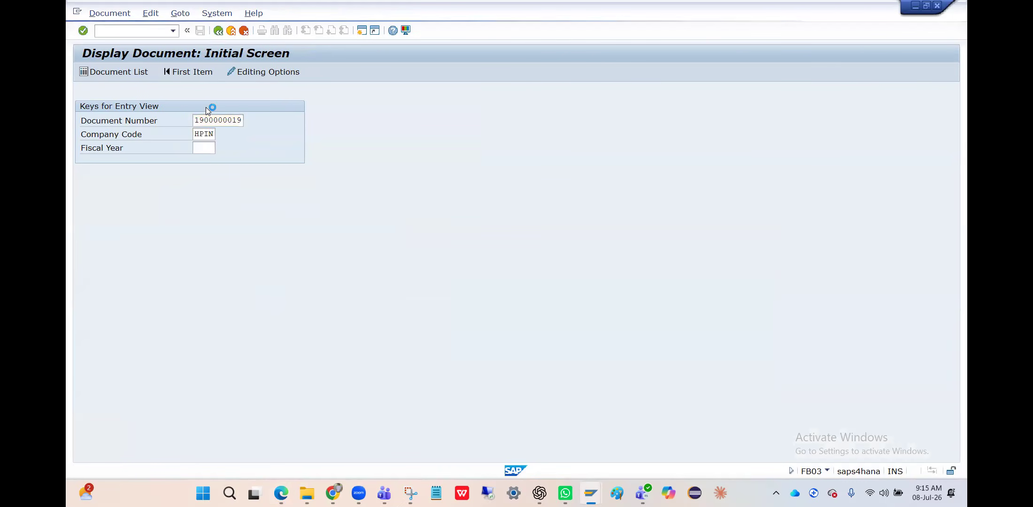
pyautogui.press('Return')
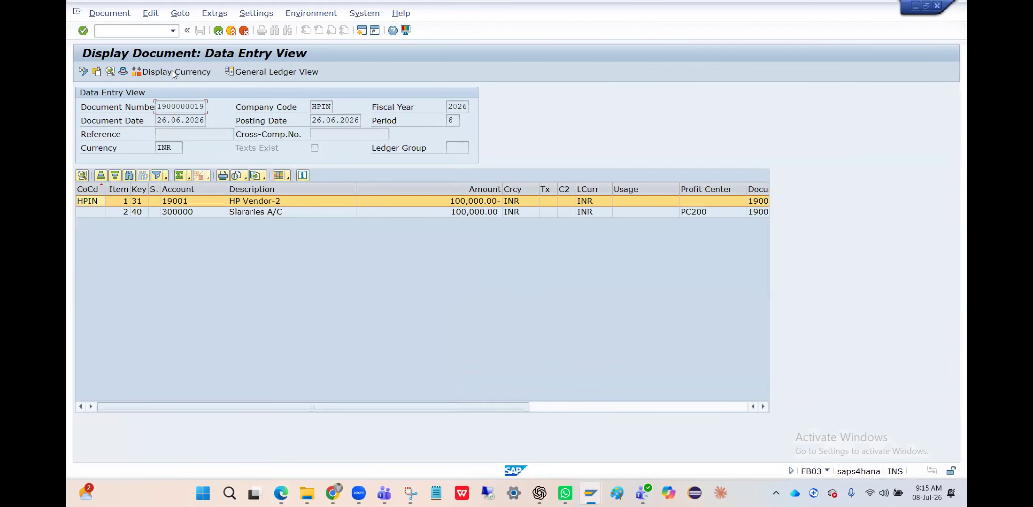
pyautogui.click(123, 72)
pyautogui.click(367, 303)
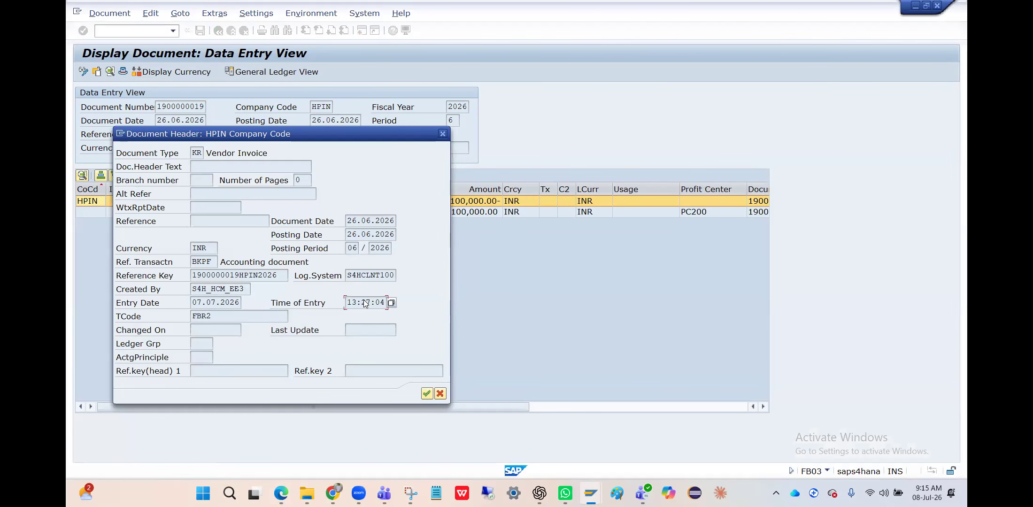
pyautogui.click(443, 134)
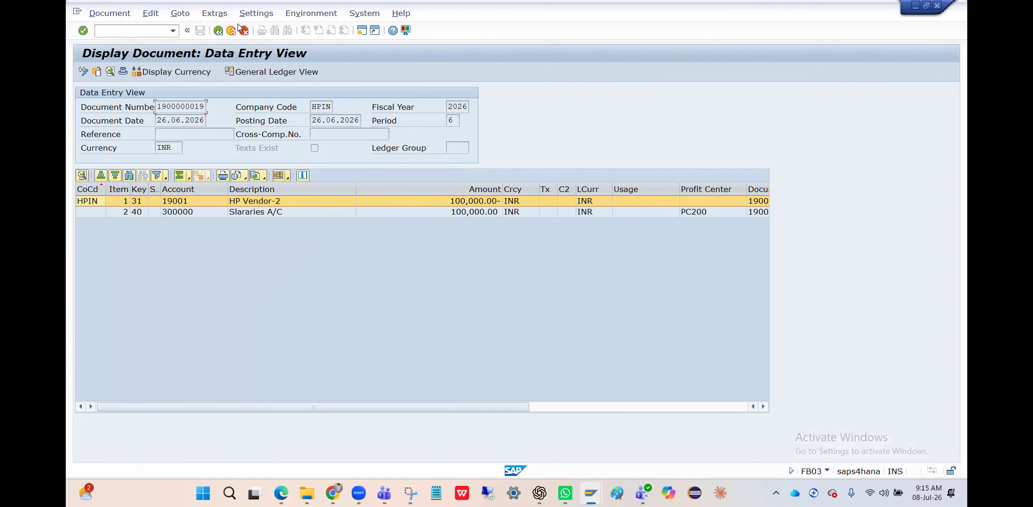
# Recheck the CreDtTm time in F_HPIN0001.xml and view the own user profile in transaction SU3.
pyautogui.hotkey('alt', 'Tab')
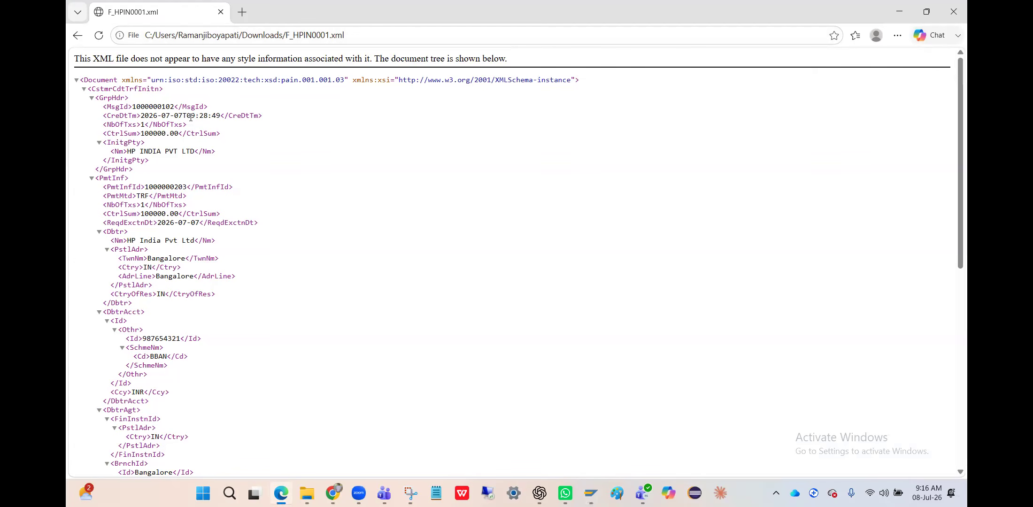
pyautogui.hotkey('alt', 'Tab')
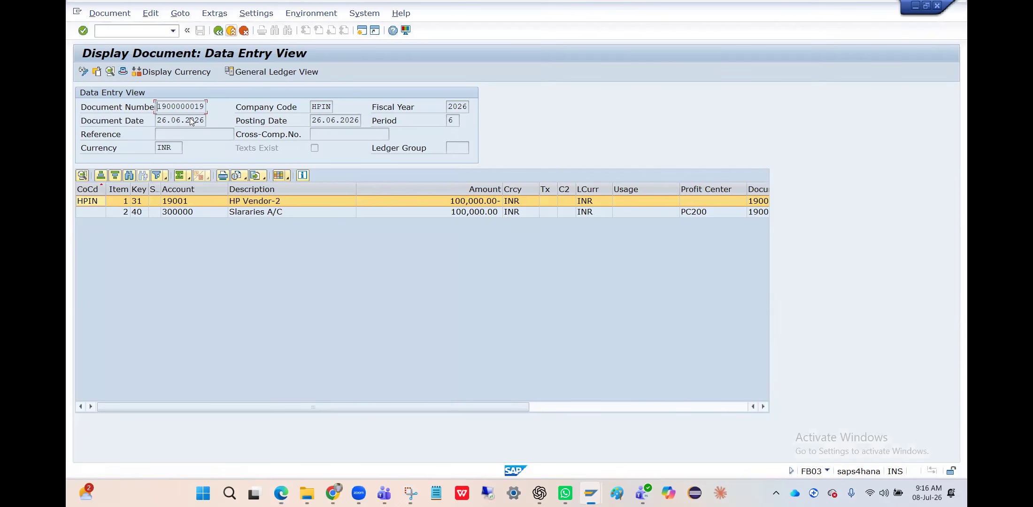
pyautogui.write('/nSU3')
pyautogui.press('Return')
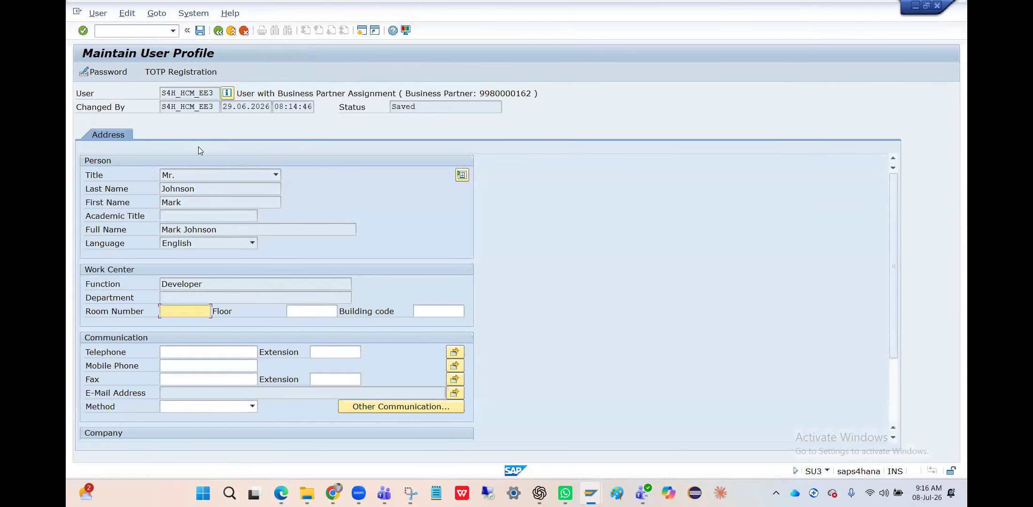
pyautogui.scroll(-3, 213, 323)
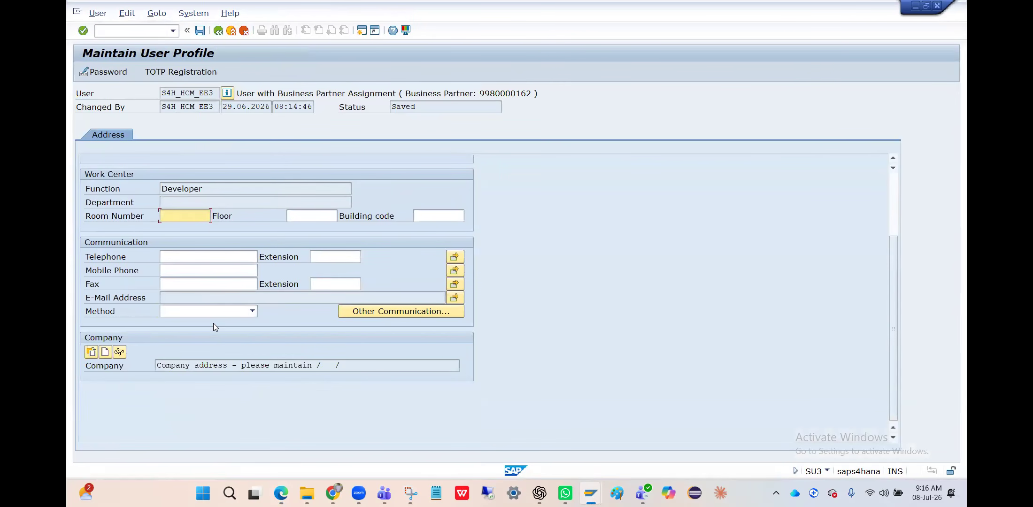
# Start transaction SU01 and open the current user's master record in display mode.
pyautogui.click(147, 28)
pyautogui.write('/n')
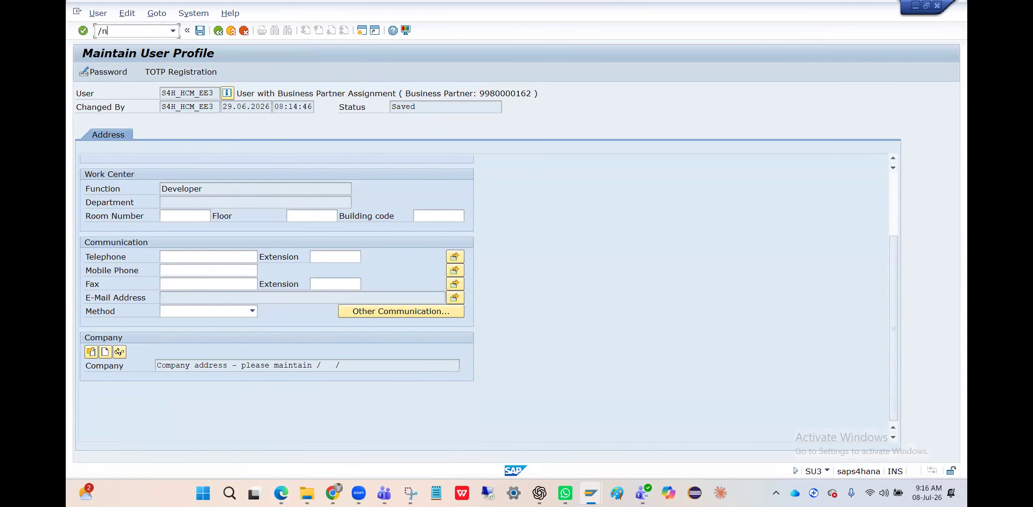
pyautogui.write('Su01')
pyautogui.press('Return')
pyautogui.press('Down')
pyautogui.press('Return')
pyautogui.press('Return')
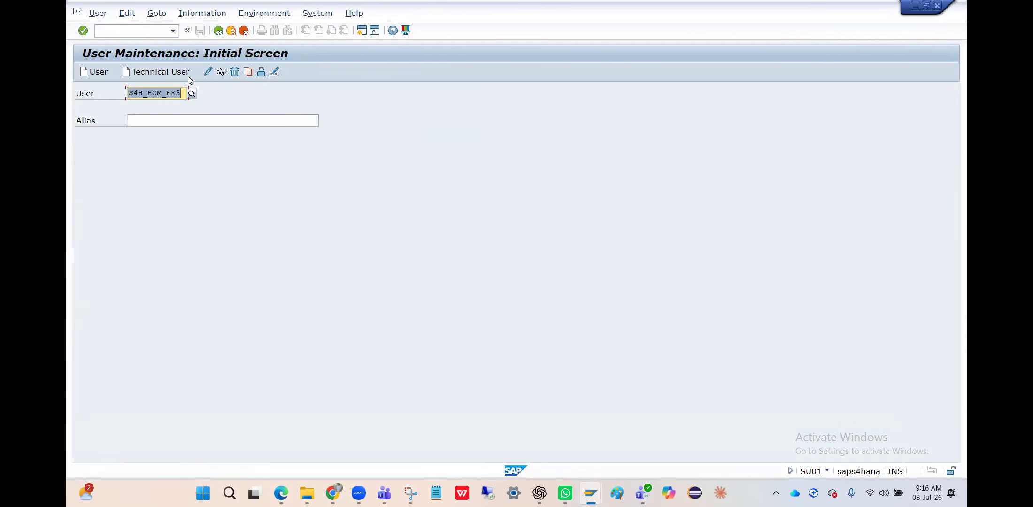
pyautogui.click(224, 69)
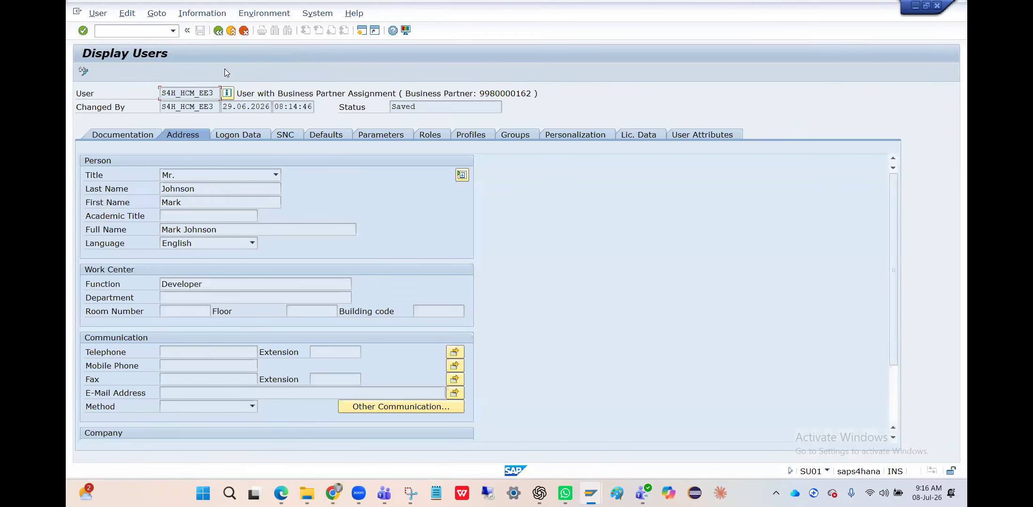
# Look through the user's logon data, parameters and defaults to examine the personal and system time zone settings.
pyautogui.click(240, 106)
pyautogui.click(237, 135)
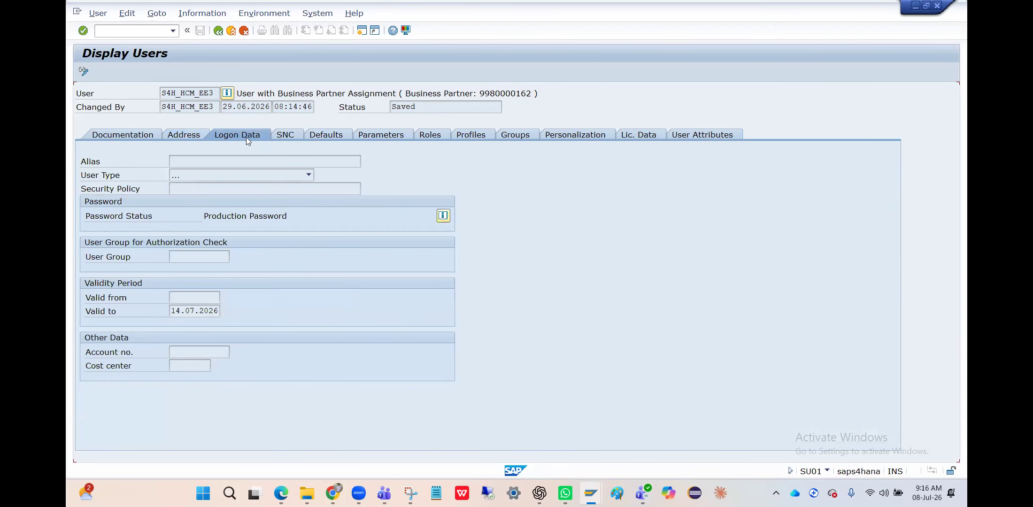
pyautogui.click(376, 135)
pyautogui.click(315, 135)
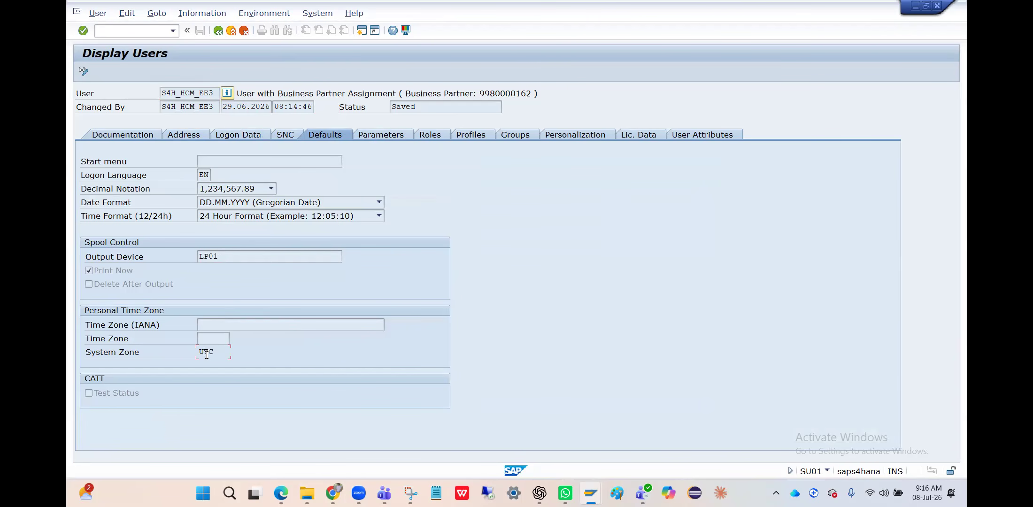
pyautogui.hotkey('alt', 'Tab')
pyautogui.hotkey('alt', 'Tab')
pyautogui.hotkey('alt', 'Tab')
pyautogui.click(133, 29)
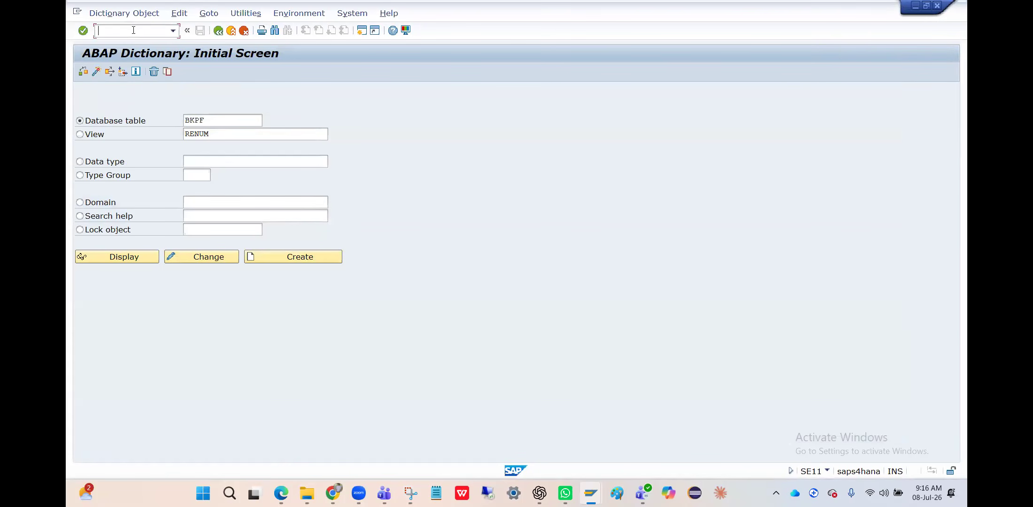
pyautogui.write('/ns=fb03')
pyautogui.press('Return')
pyautogui.write('Fb03')
pyautogui.press('Return')
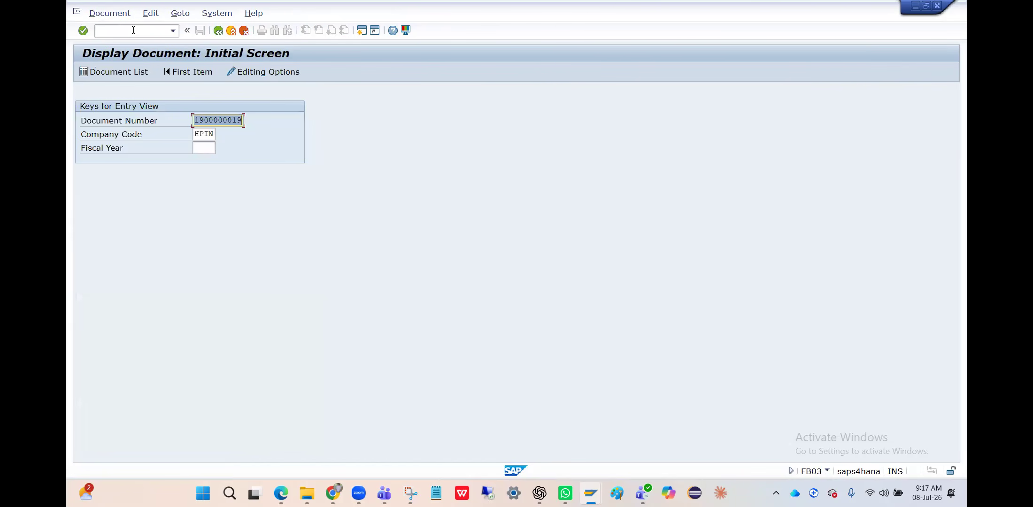
pyautogui.press('Return')
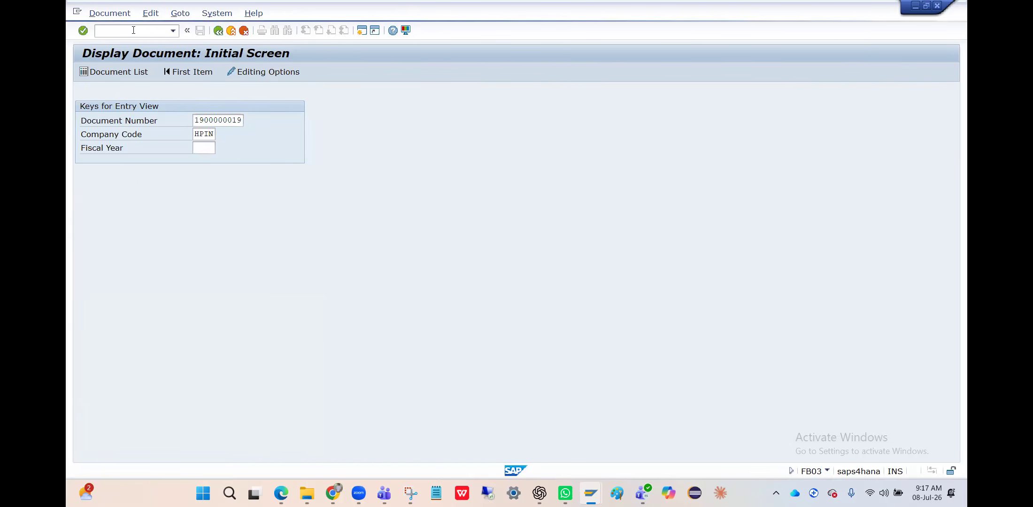
pyautogui.click(123, 71)
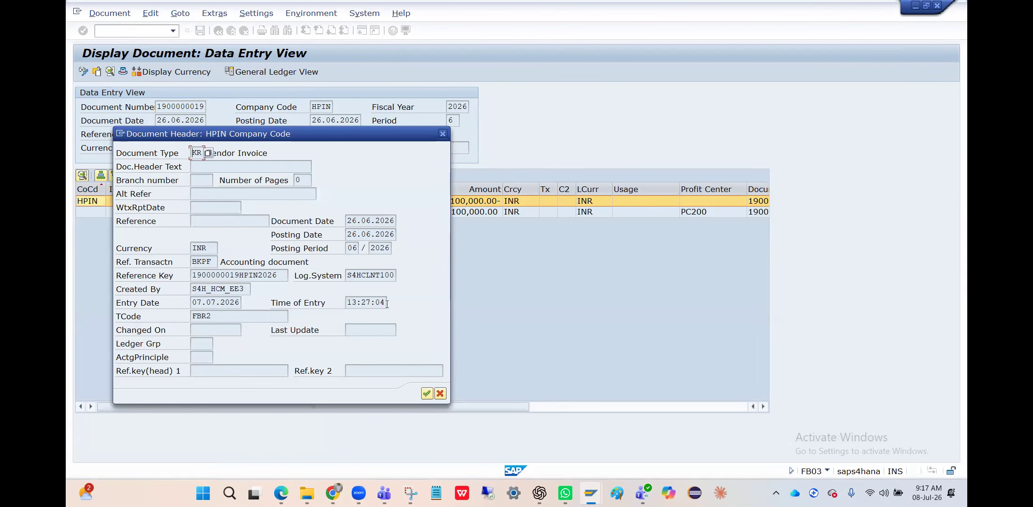
# Copy the time of entry from the invoice's document header, switch to Chrome and detach the Naukri profile tab into its own window.
pyautogui.moveTo(388, 304); pyautogui.dragTo(344, 307)
pyautogui.hotkey('ctrl', 'c')
pyautogui.click(343, 309)
pyautogui.click(342, 487)
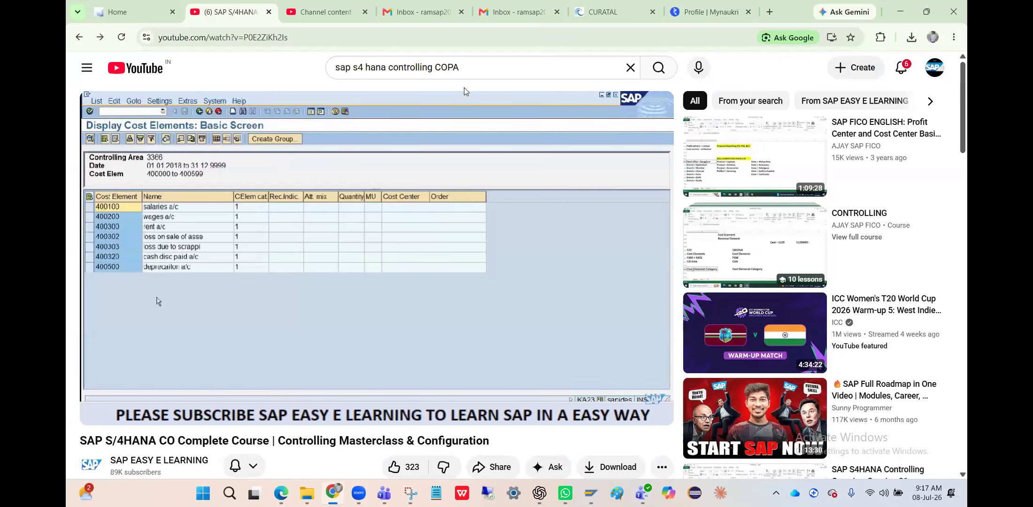
pyautogui.click(332, 12)
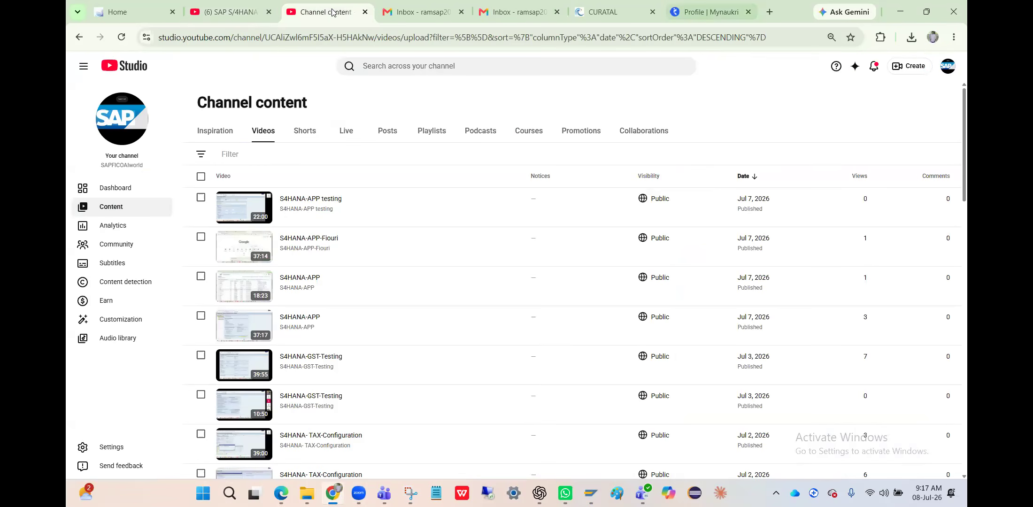
pyautogui.moveTo(713, 12); pyautogui.dragTo(743, 55)
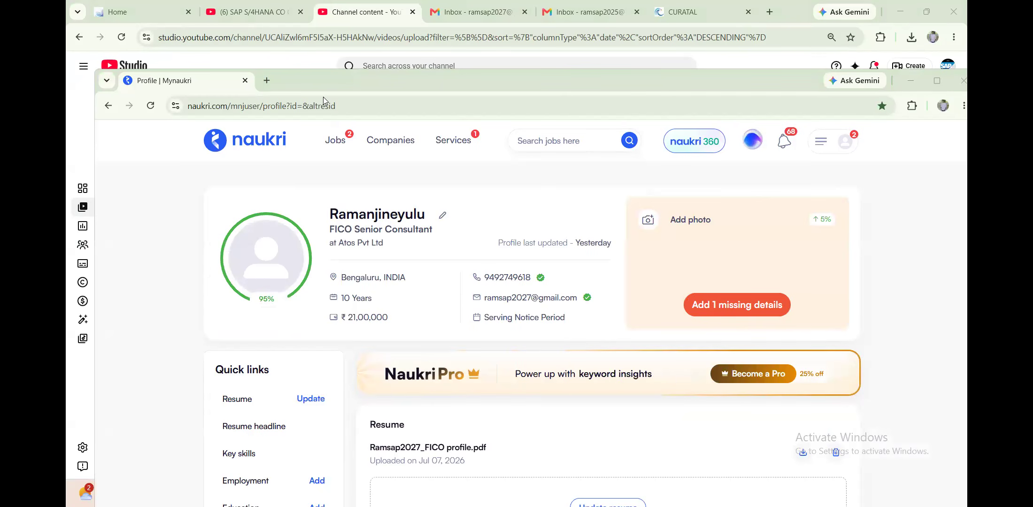
# Search Google in a new tab for "13:27:04 cenvert to UTC" using the copied entry time.
pyautogui.click(271, 87)
pyautogui.click(270, 103)
pyautogui.hotkey('ctrl', 'v')
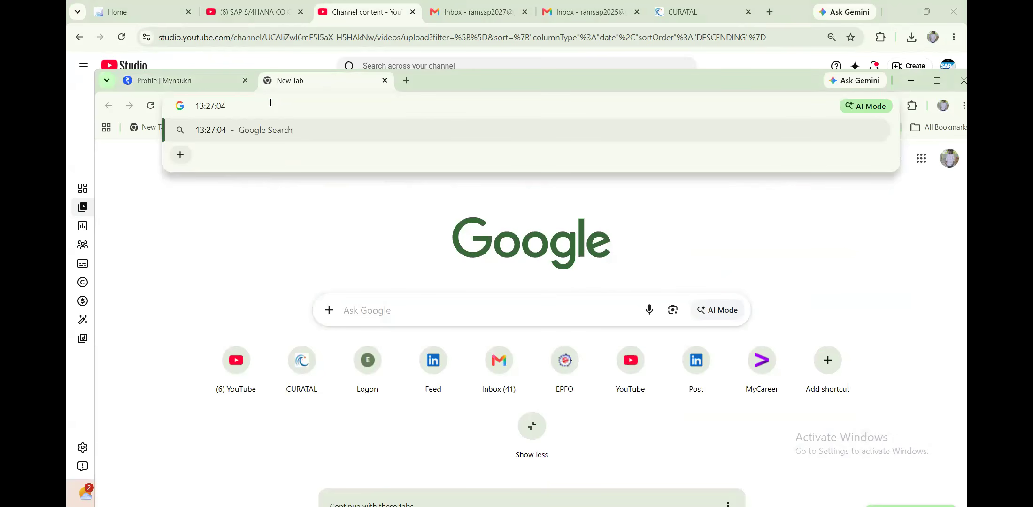
pyautogui.write('cenvert to UTC')
pyautogui.press('Return')
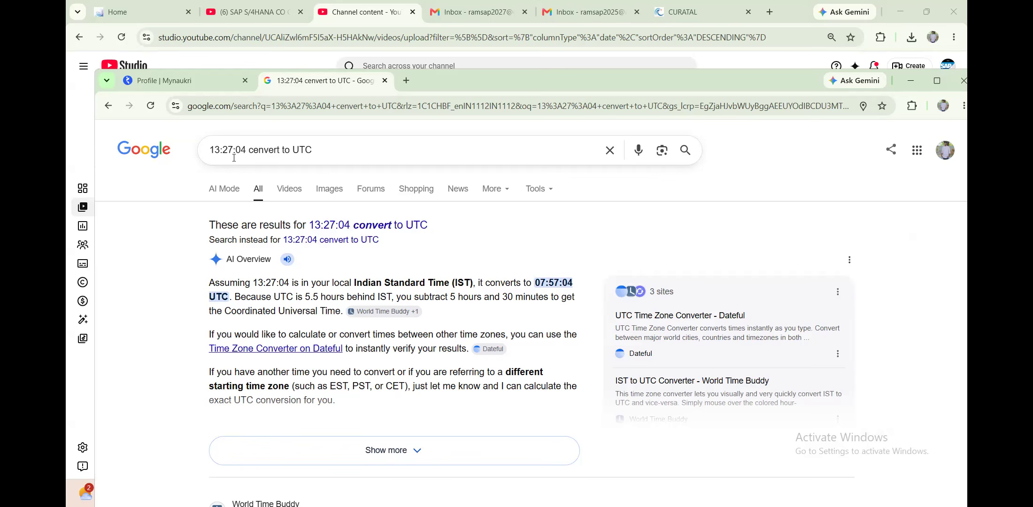
pyautogui.hotkey('alt', 'Tab')
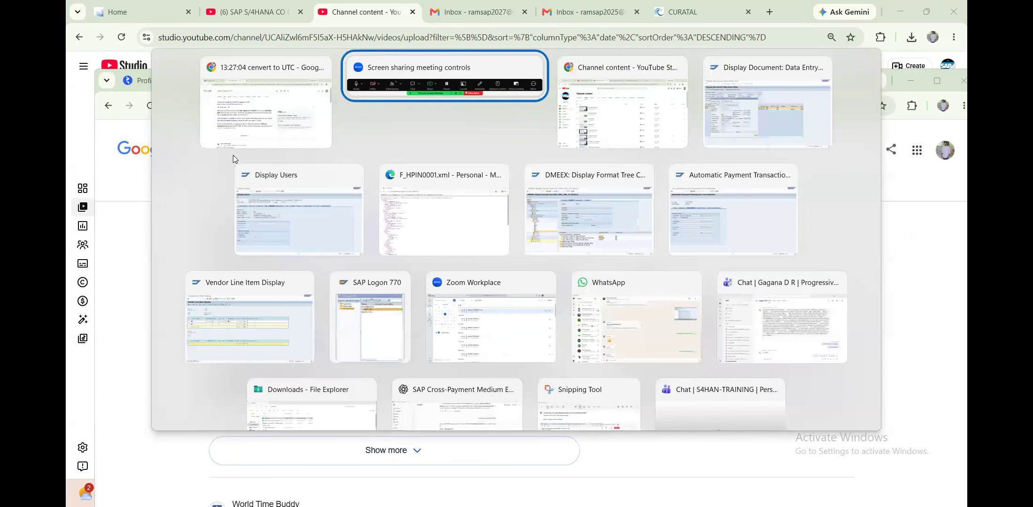
pyautogui.hotkey('alt', 'Tab')
pyautogui.hotkey('alt', 'Tab')
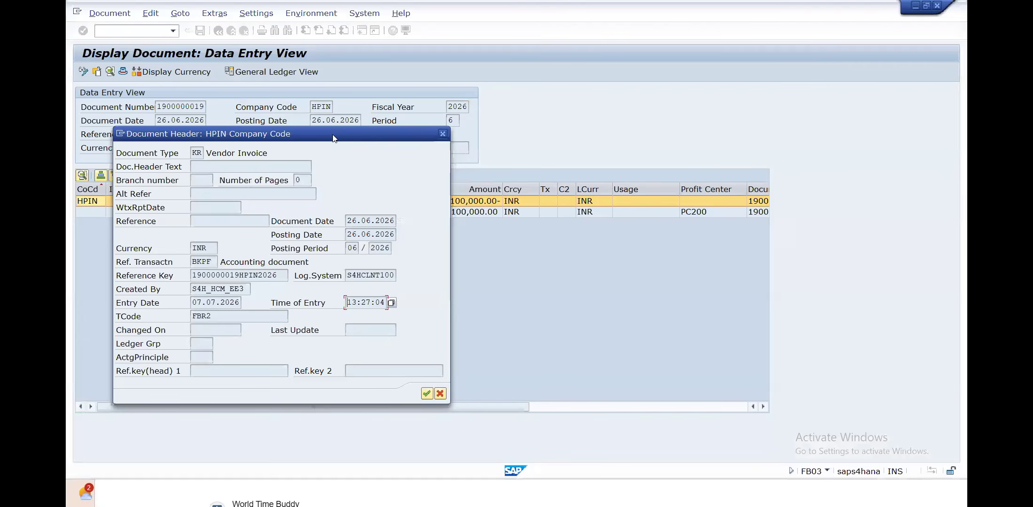
pyautogui.click(442, 134)
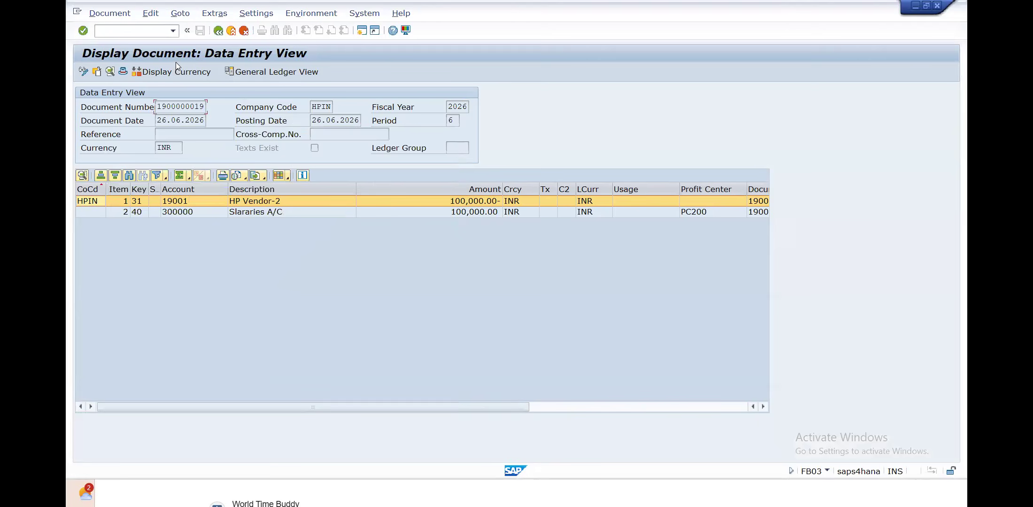
pyautogui.click(218, 31)
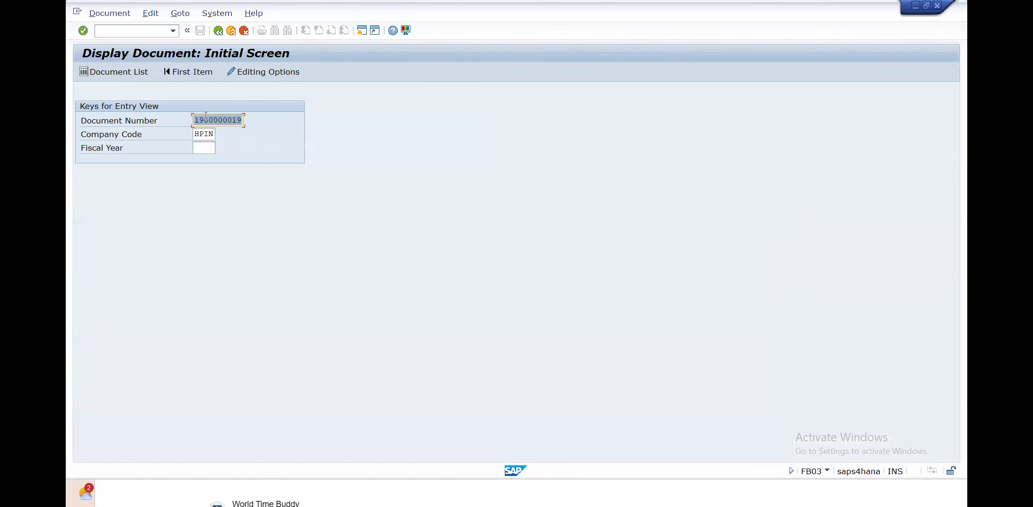
pyautogui.press('Delete')
pyautogui.press('Down')
pyautogui.press('Down')
pyautogui.press('Return')
pyautogui.press('Return')
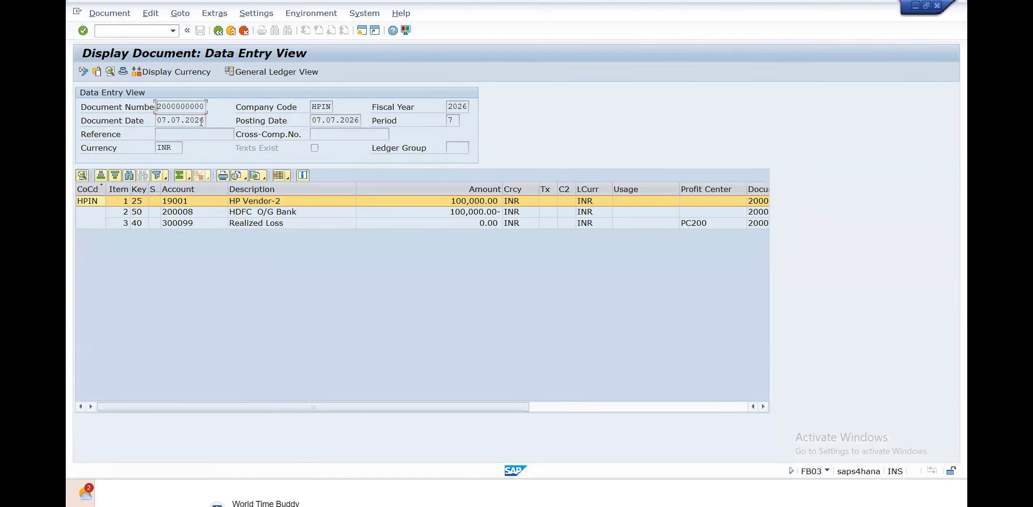
pyautogui.click(123, 72)
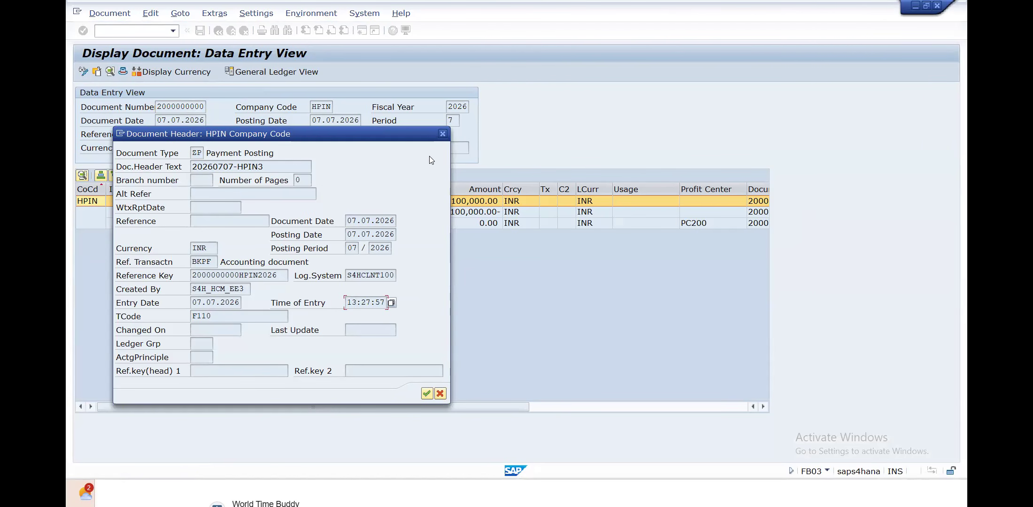
pyautogui.click(442, 134)
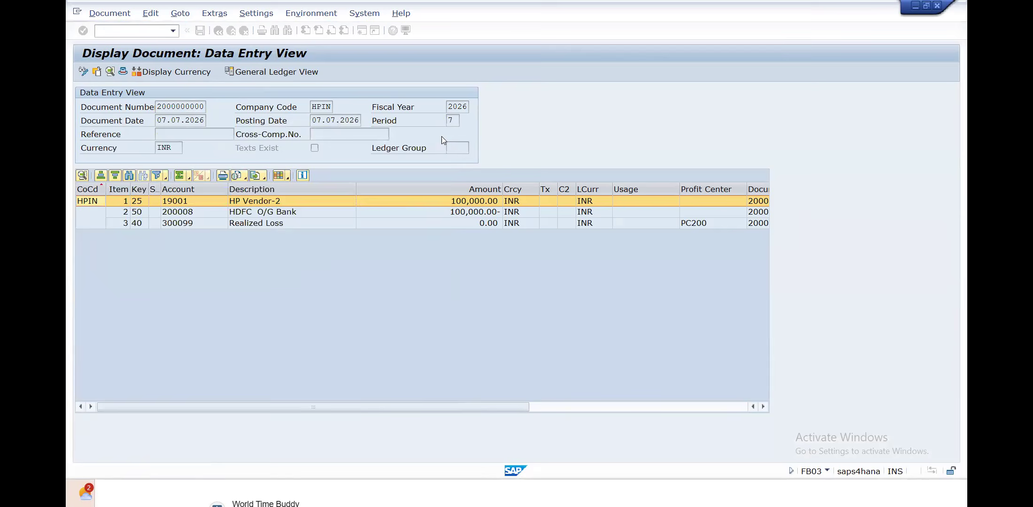
# Compare the UTC conversion in the Google result with the CreDtTm timestamp in F_HPIN0001.xml.
pyautogui.hotkey('alt', 'Tab')
pyautogui.hotkey('alt', 'Tab')
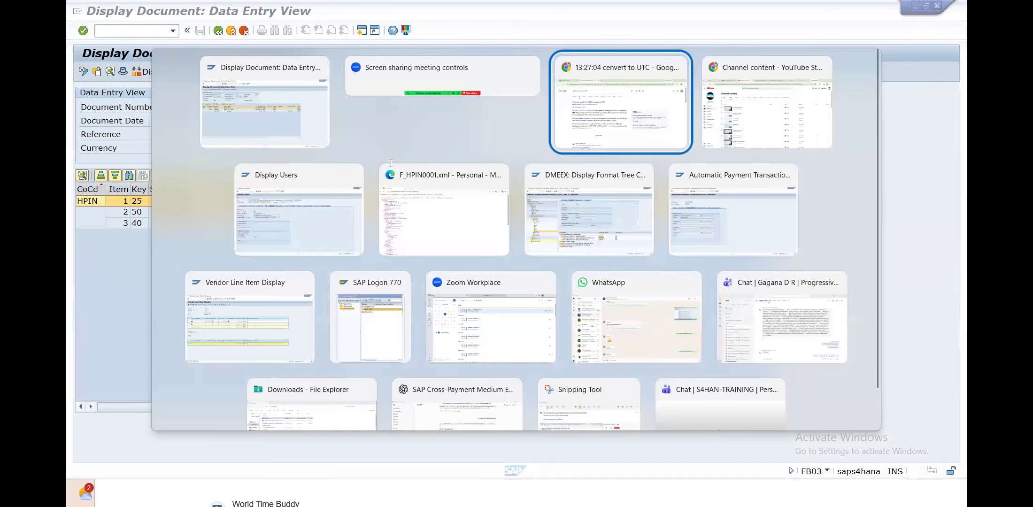
pyautogui.scroll(-1, 331, 258)
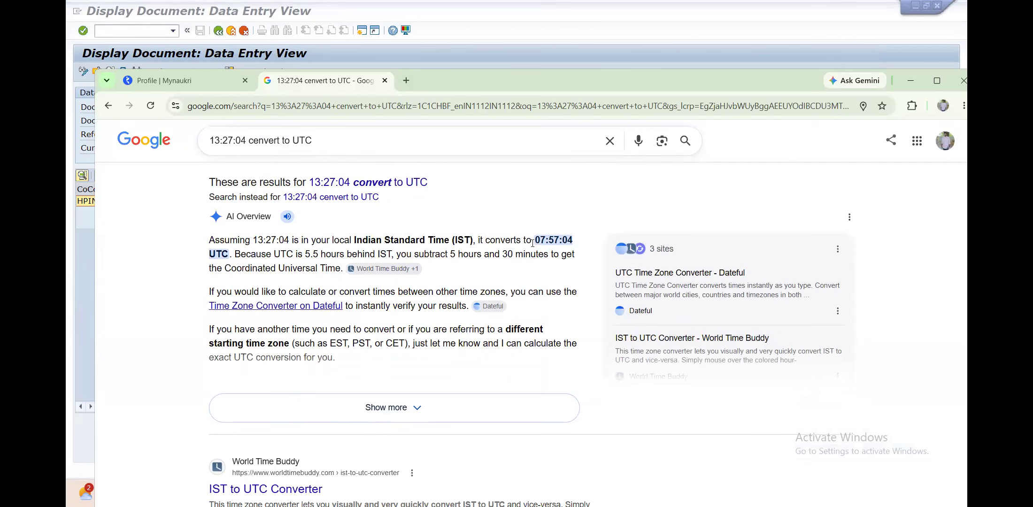
pyautogui.hotkey('alt', 'Tab')
pyautogui.hotkey('alt', 'Tab')
pyautogui.hotkey('alt', 'Tab')
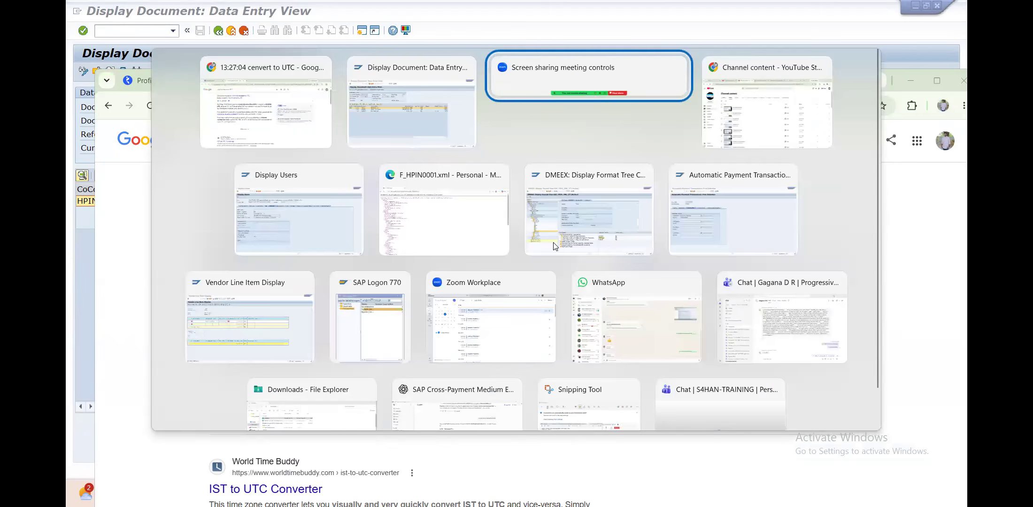
pyautogui.hotkey('alt', 'Tab')
pyautogui.hotkey('alt', 'Tab')
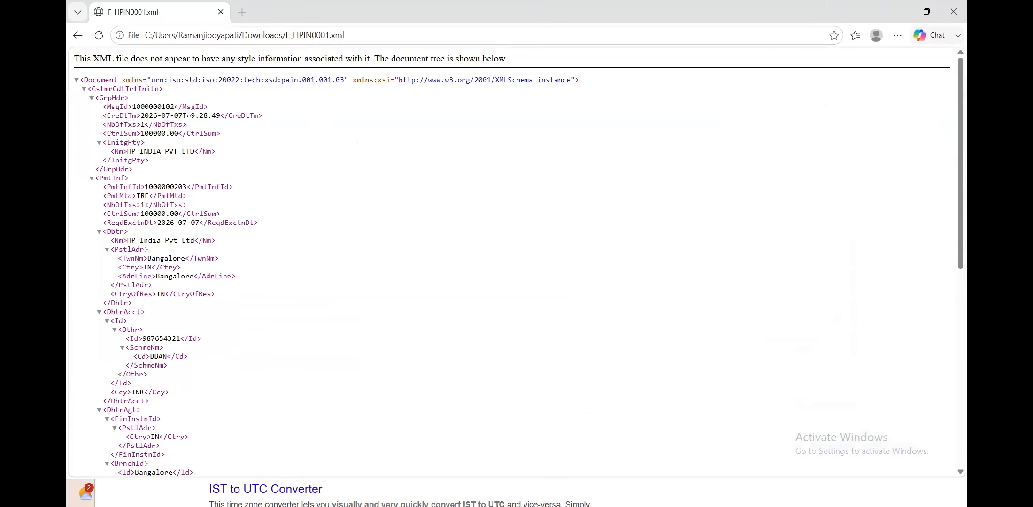
# Switch to the DMEEX session and examine the source mappings of the CreDtTm year, separator, month and day nodes.
pyautogui.hotkey('alt', 'Tab')
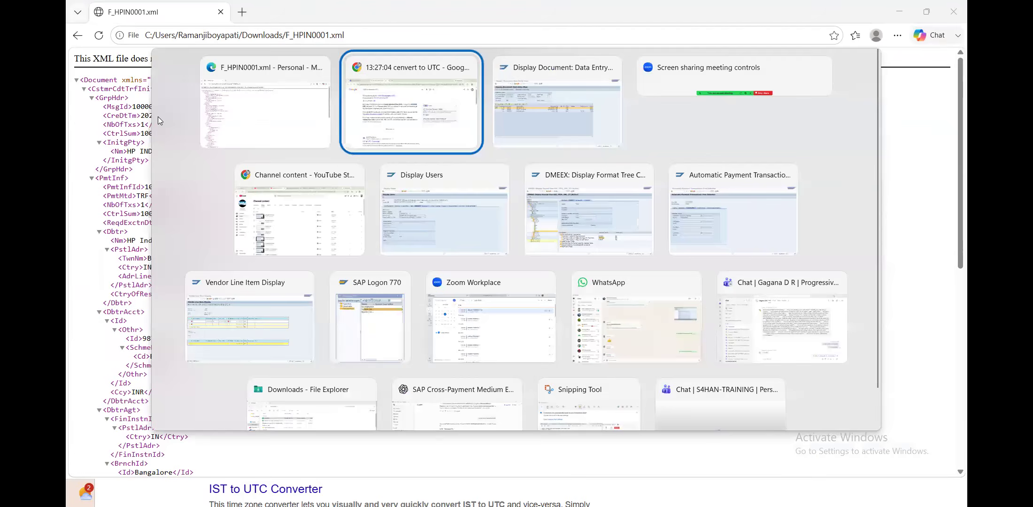
pyautogui.hotkey('alt', 'Tab')
pyautogui.hotkey('alt', 'Tab')
pyautogui.hotkey('alt', 'Tab')
pyautogui.hotkey('alt', 'Tab')
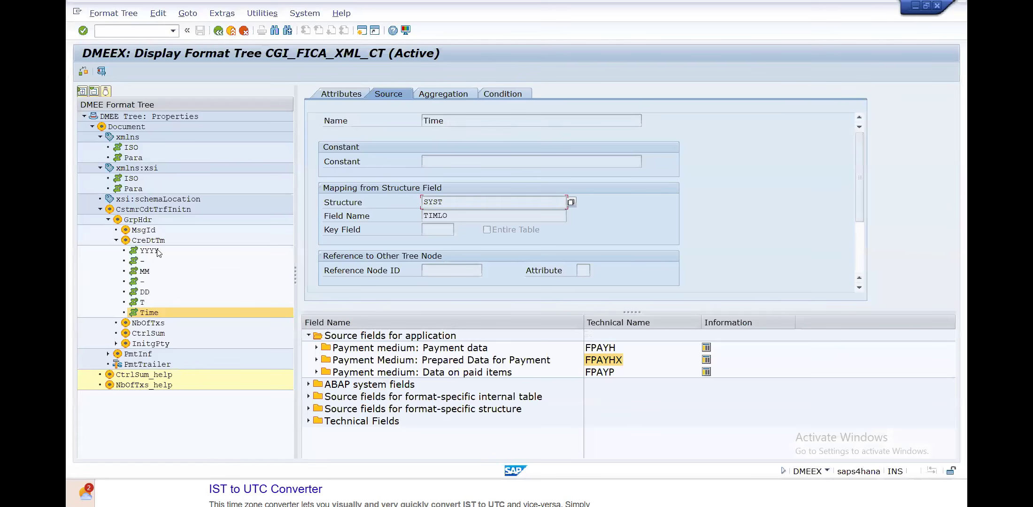
pyautogui.click(145, 255)
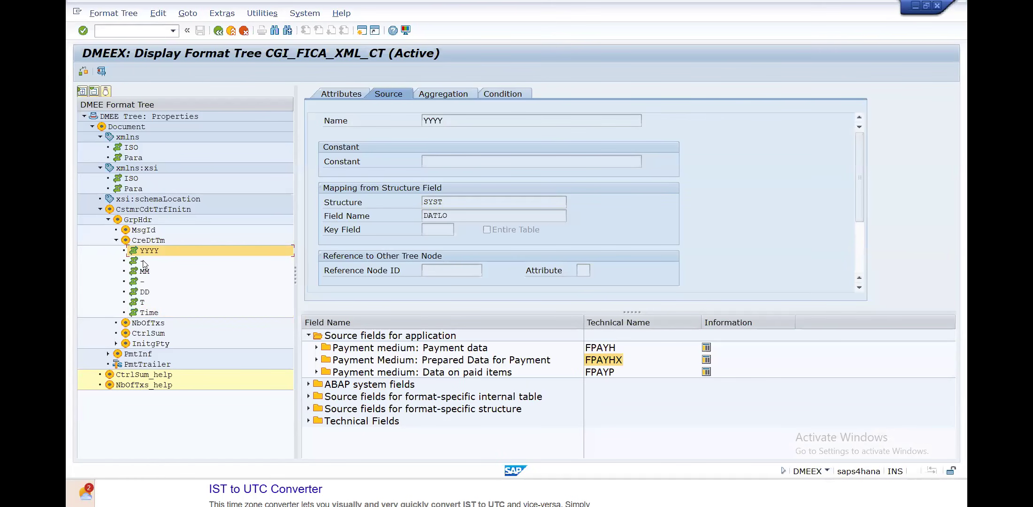
pyautogui.click(142, 261)
pyautogui.click(144, 252)
pyautogui.click(144, 261)
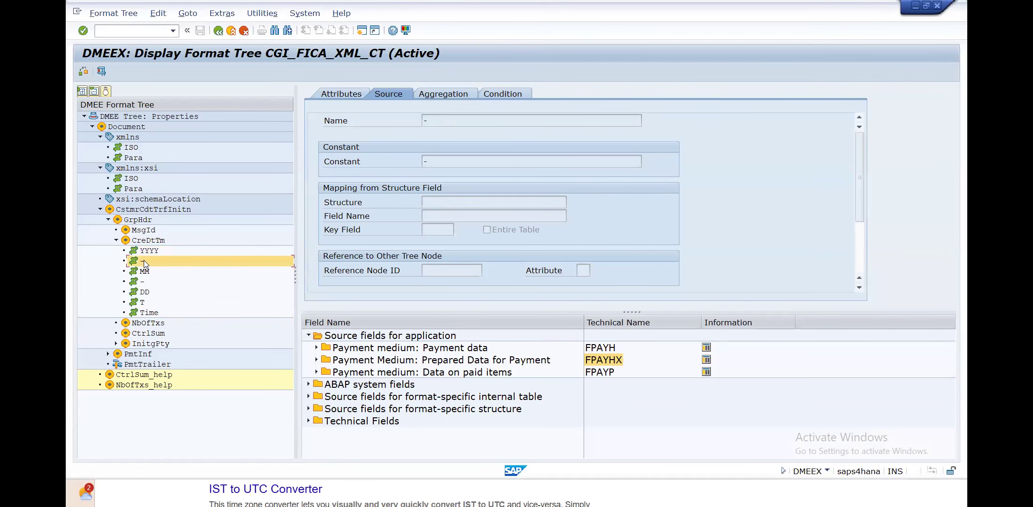
pyautogui.click(145, 273)
pyautogui.click(143, 281)
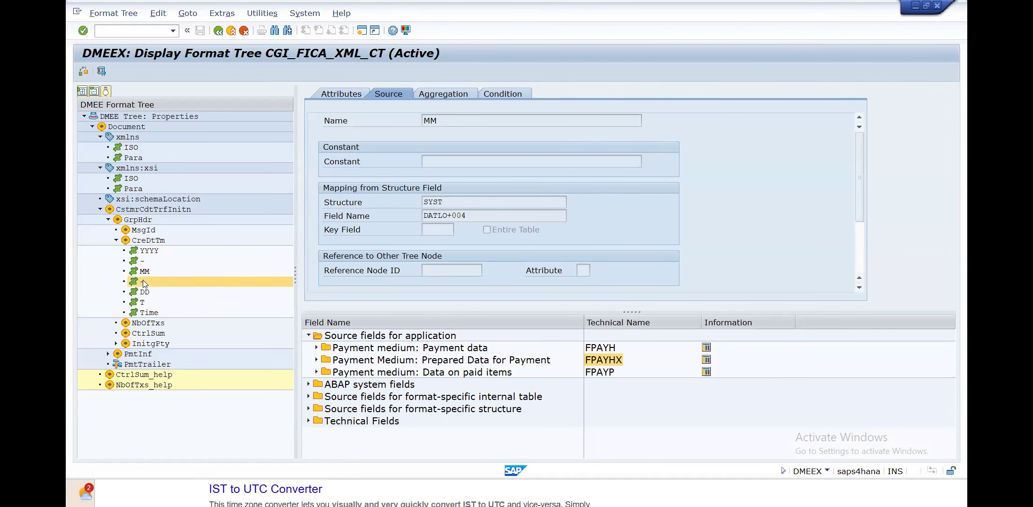
pyautogui.click(147, 294)
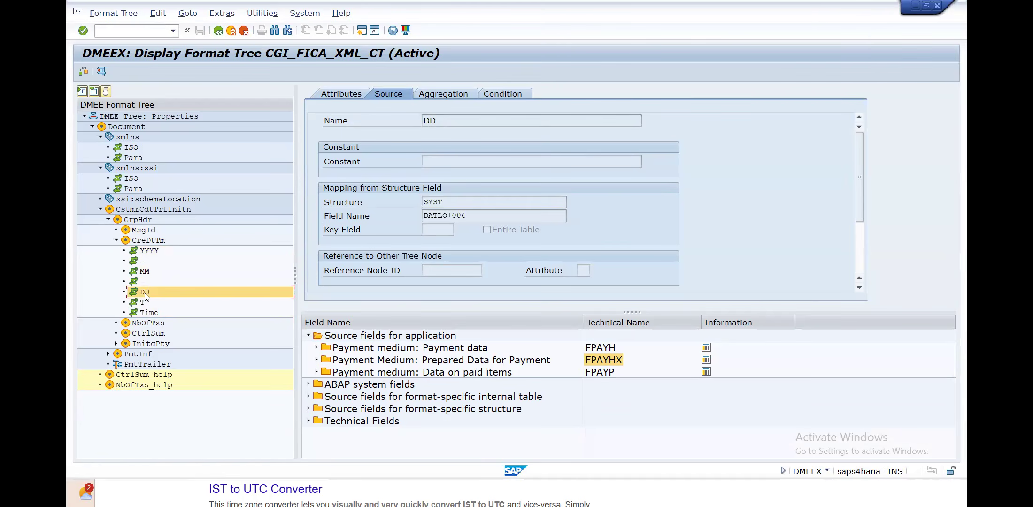
# Recheck the CreDtTm value in F_HPIN0001.xml against the T and YYYY nodes of the format tree.
pyautogui.hotkey('alt', 'Tab')
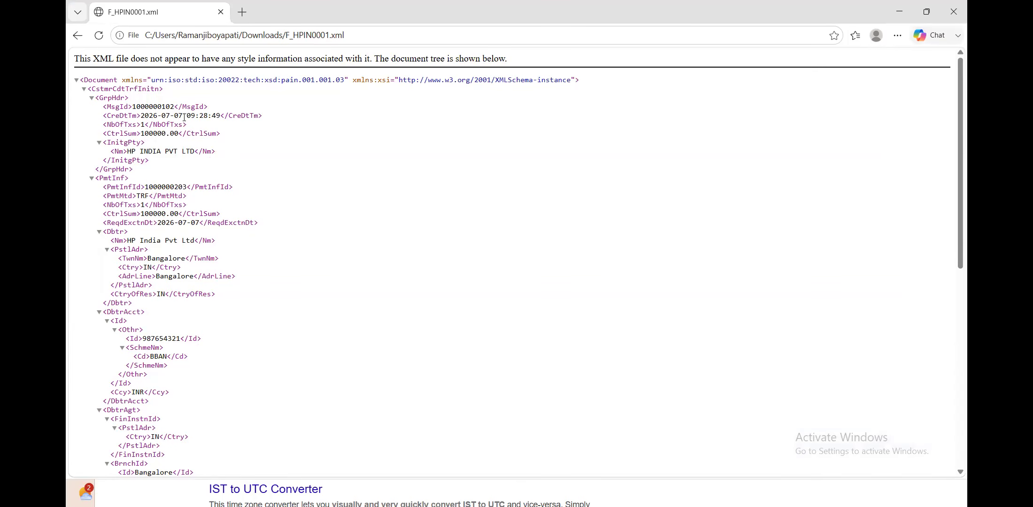
pyautogui.hotkey('alt', 'Tab')
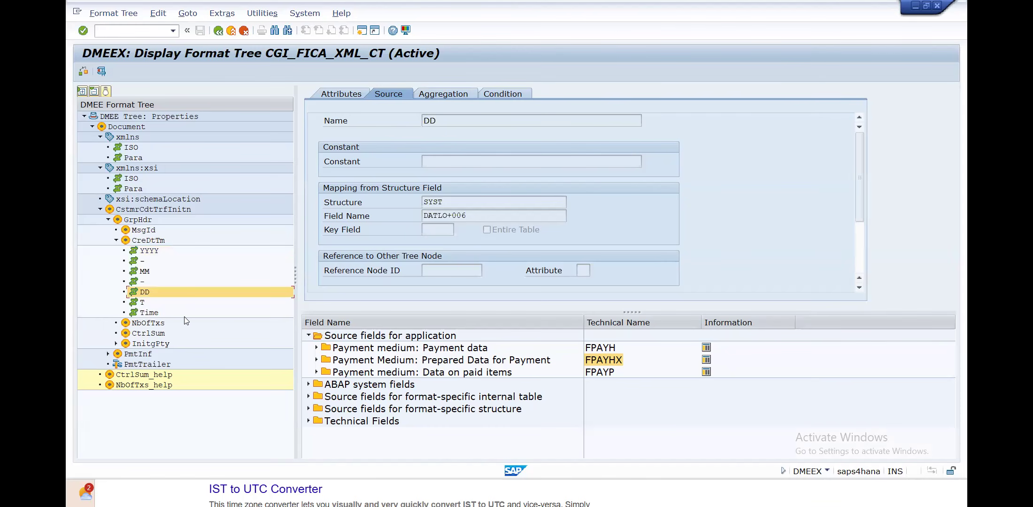
pyautogui.click(143, 303)
pyautogui.click(139, 254)
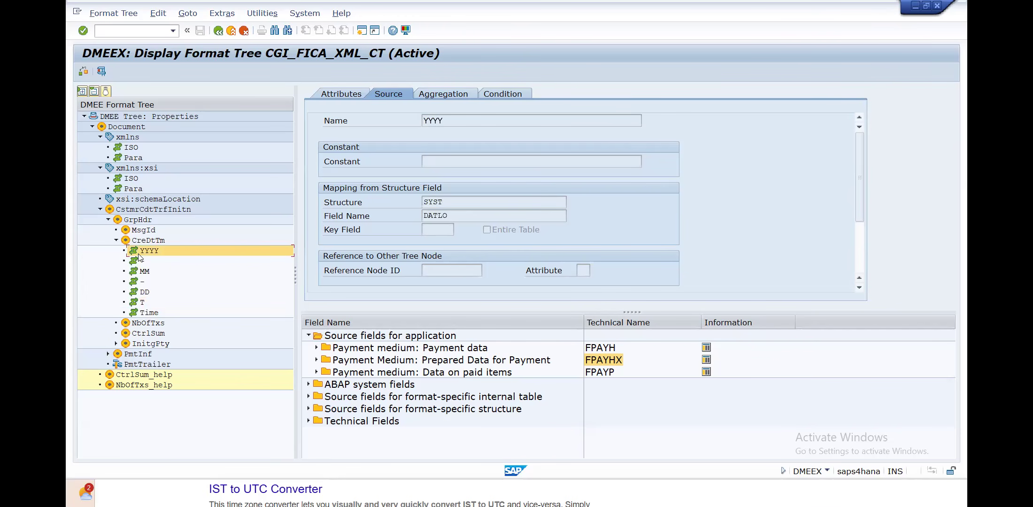
pyautogui.rightClick(139, 256)
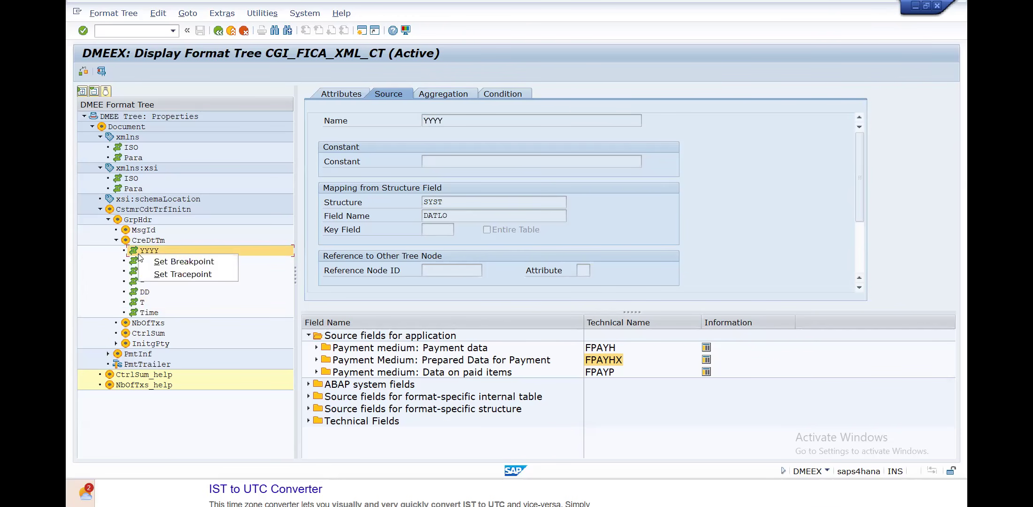
pyautogui.click(138, 254)
# Leave the tree display and open CGI_FICA_XML_CT in change mode, accepting the SAP namespace notice and the DMEE tree migration.
pyautogui.click(229, 31)
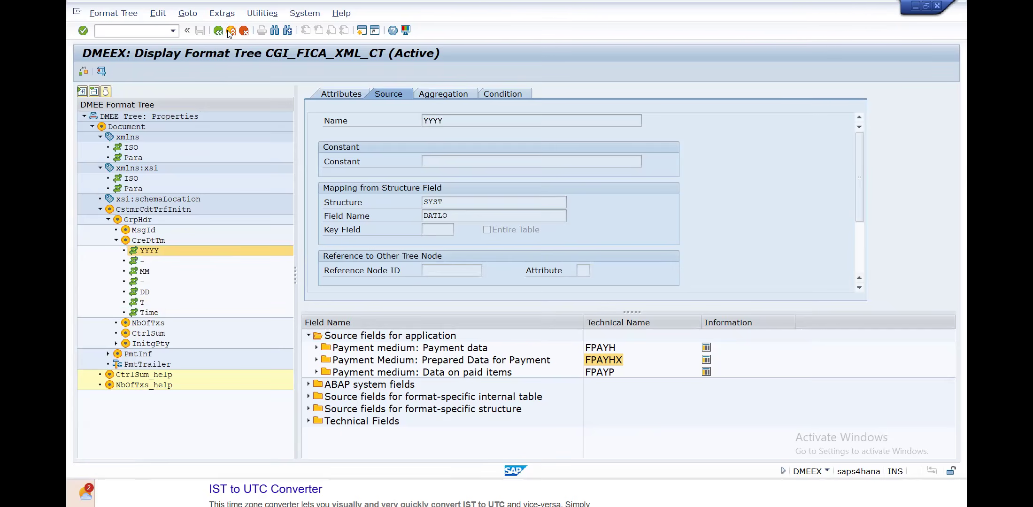
pyautogui.click(227, 164)
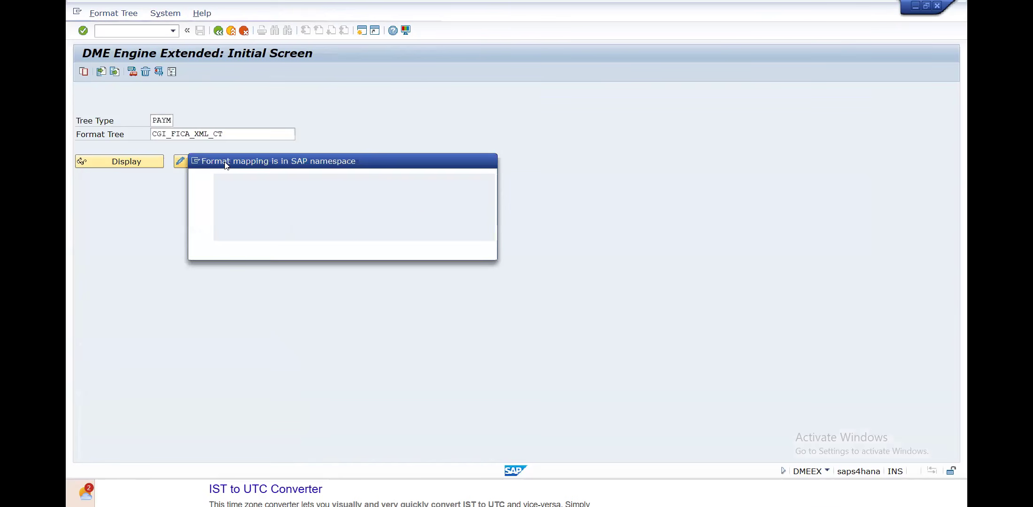
pyautogui.click(253, 251)
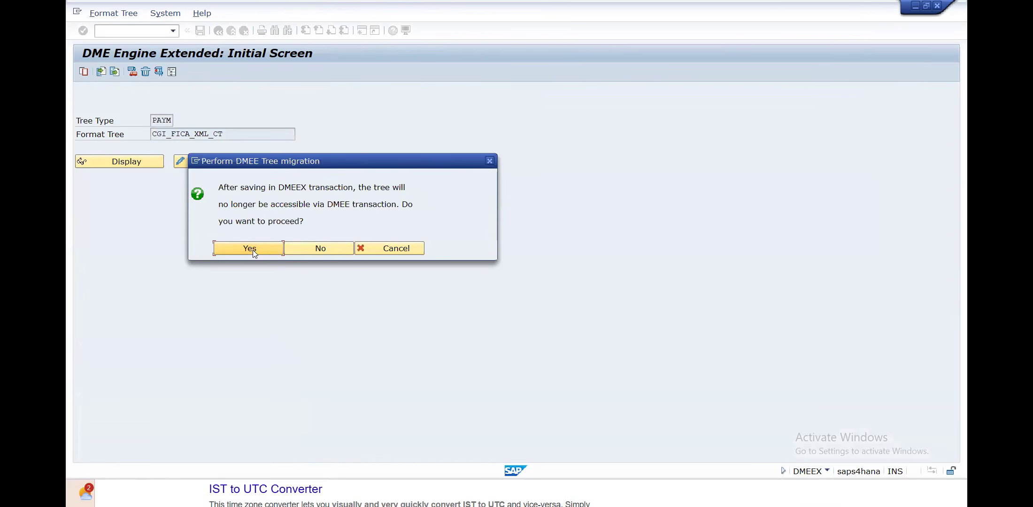
pyautogui.click(252, 250)
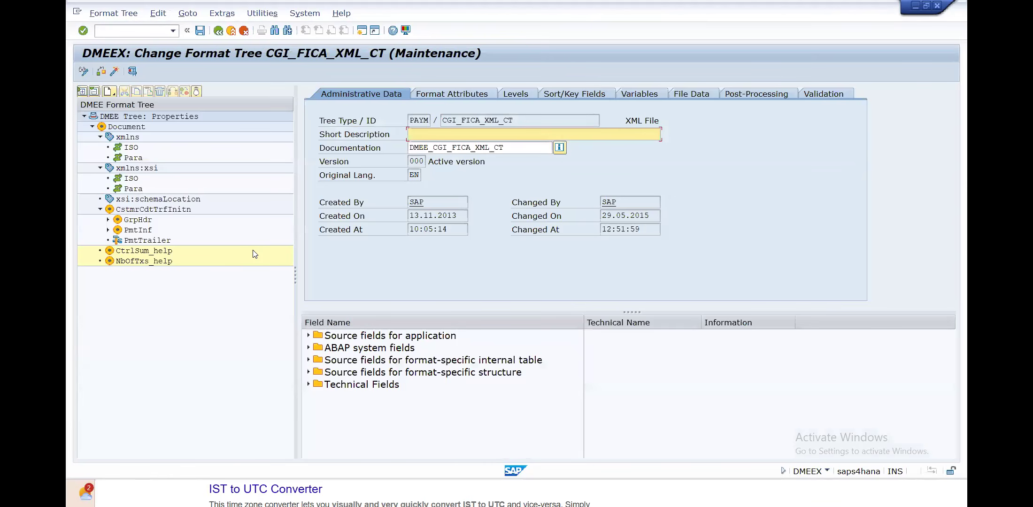
# Expand GrpHdr and CreDtTm, rename the separator node between YYYY and MM to a period, and save the tree.
pyautogui.click(108, 220)
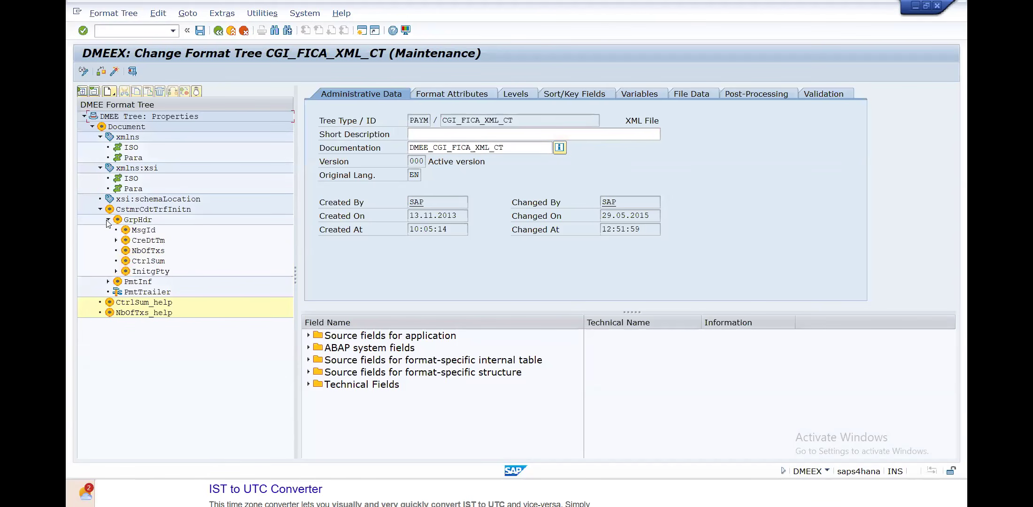
pyautogui.click(116, 240)
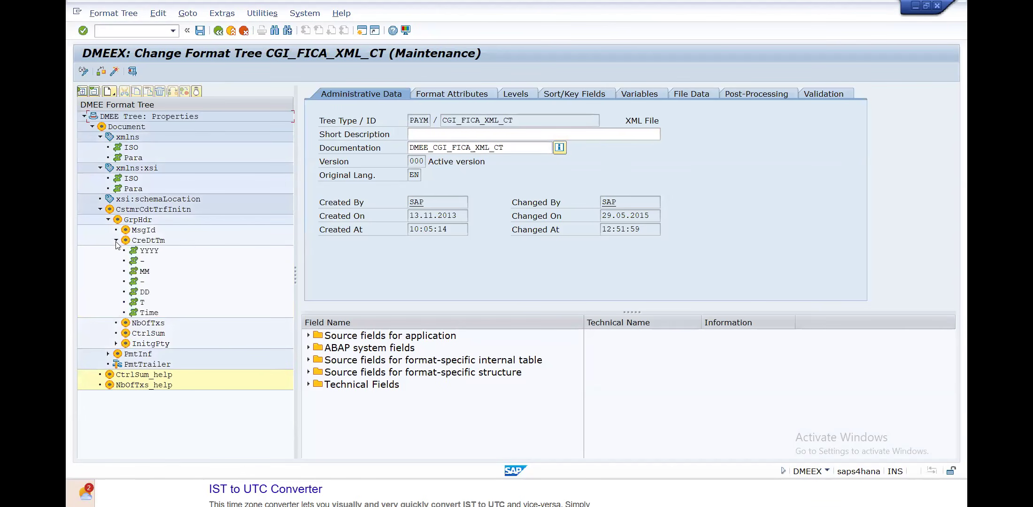
pyautogui.click(142, 261)
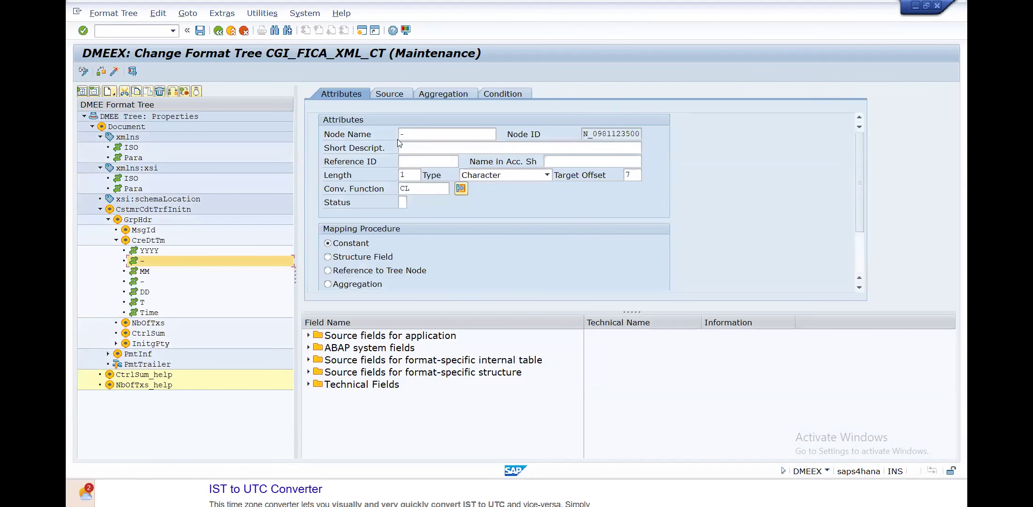
pyautogui.click(410, 134)
pyautogui.press('BackSpace')
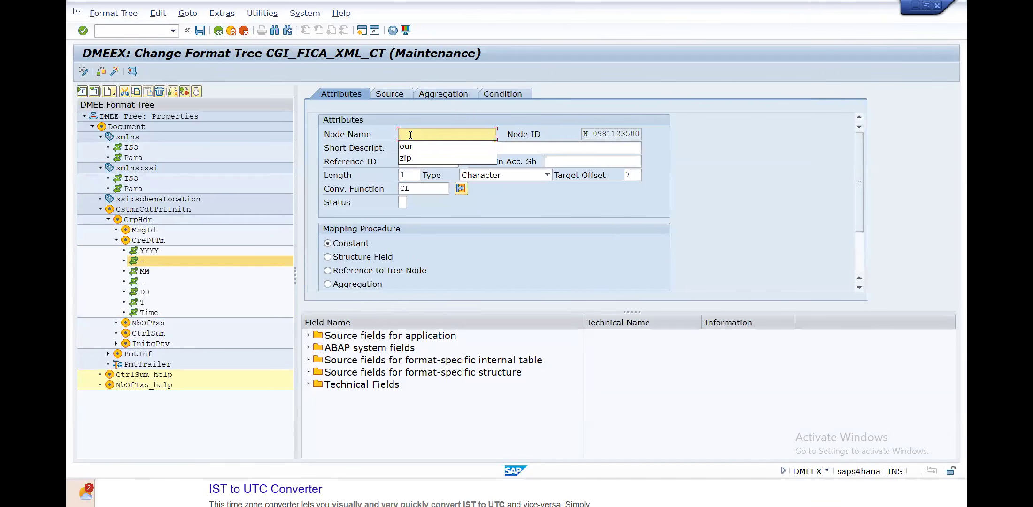
pyautogui.write('/')
pyautogui.press('BackSpace')
pyautogui.write('.')
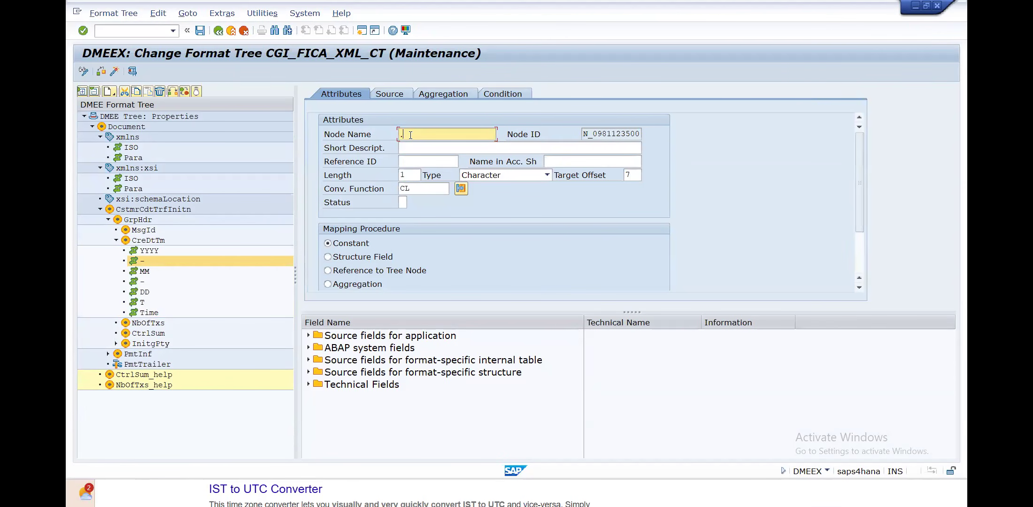
pyautogui.press('Return')
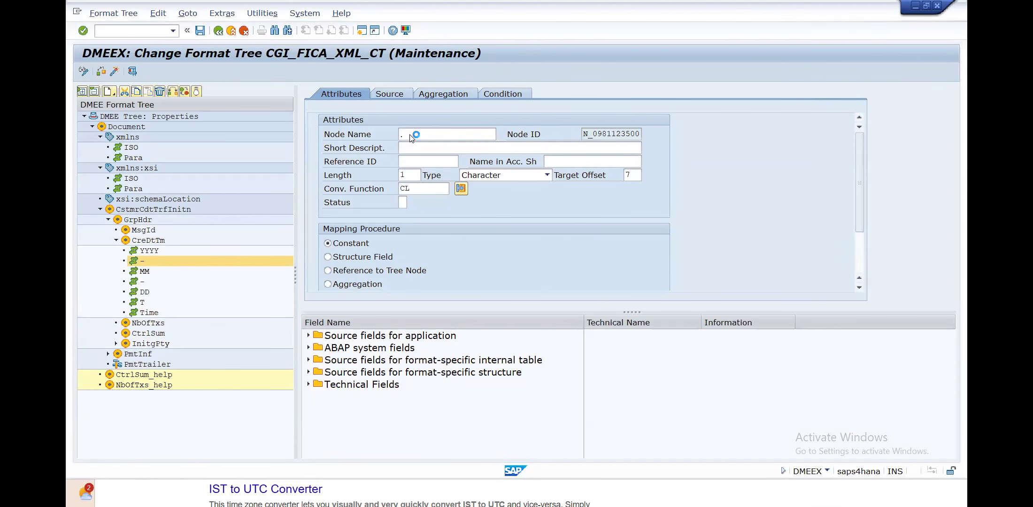
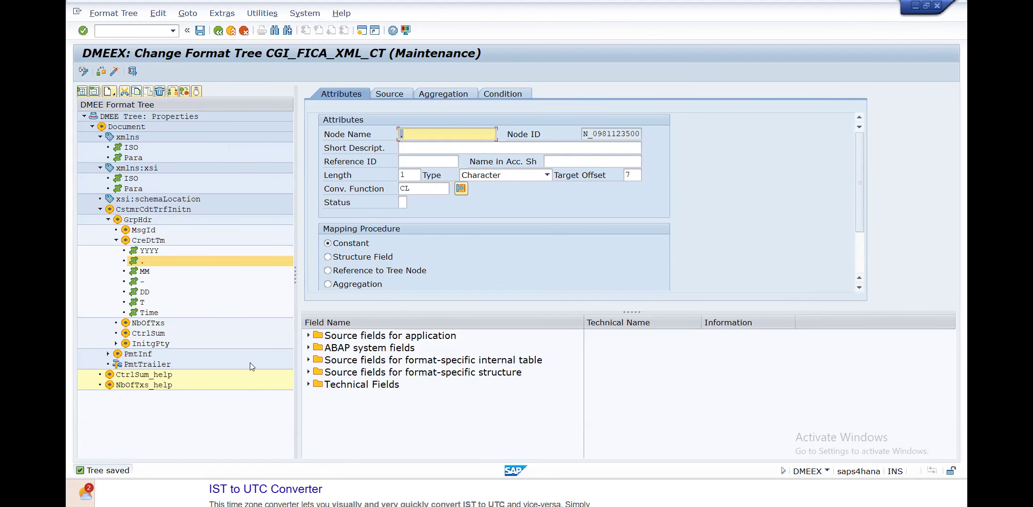
# Try to activate the format tree, continuing past the SAP namespace notice, and open its check log.
pyautogui.click(115, 72)
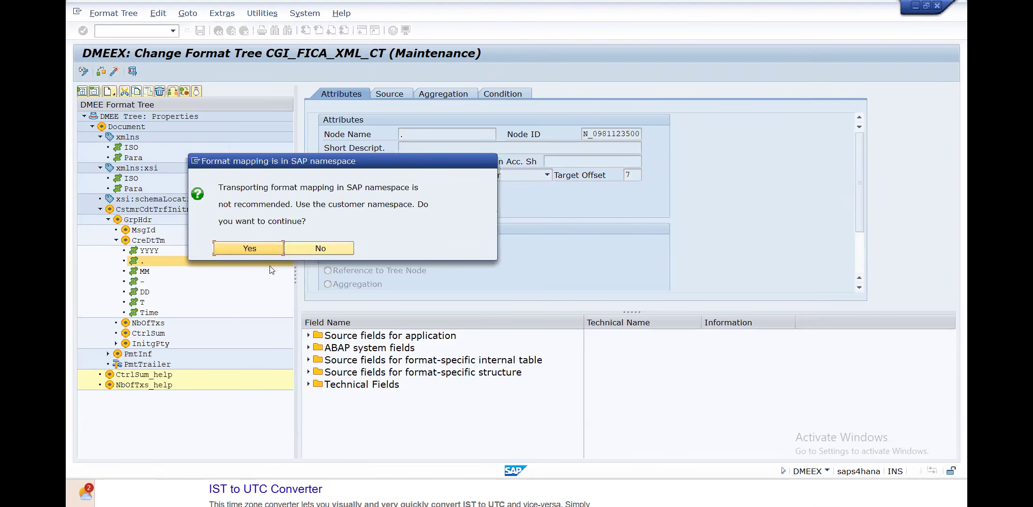
pyautogui.click(263, 253)
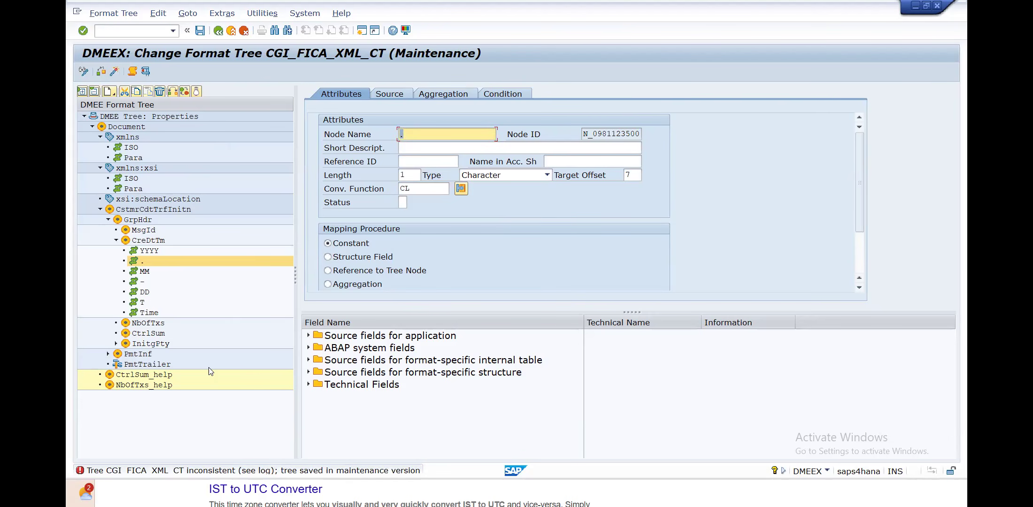
pyautogui.click(133, 71)
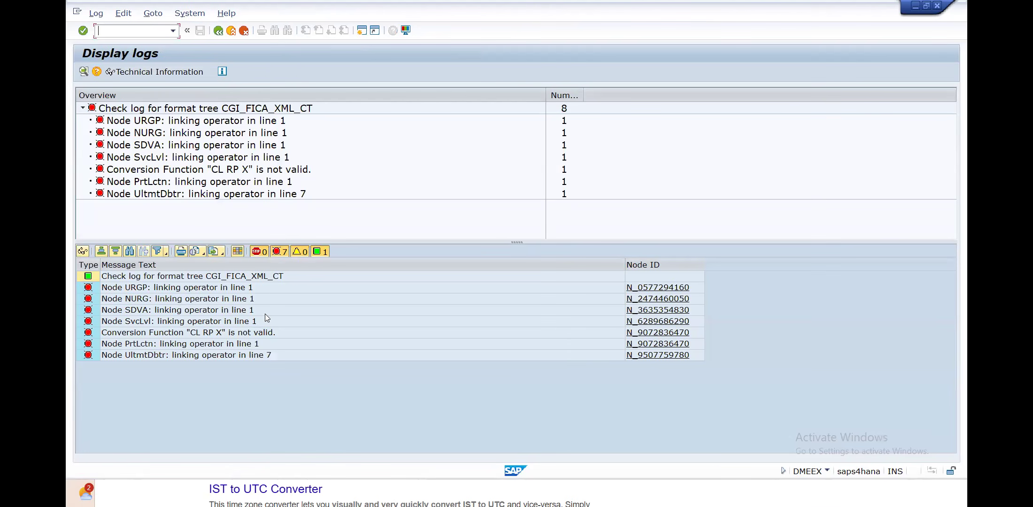
# Examine the check log entries for the URGP, NURG, SDVA, PrtLctn and UltmtDbtr nodes and the conversion function, then return to the tree.
pyautogui.click(237, 290)
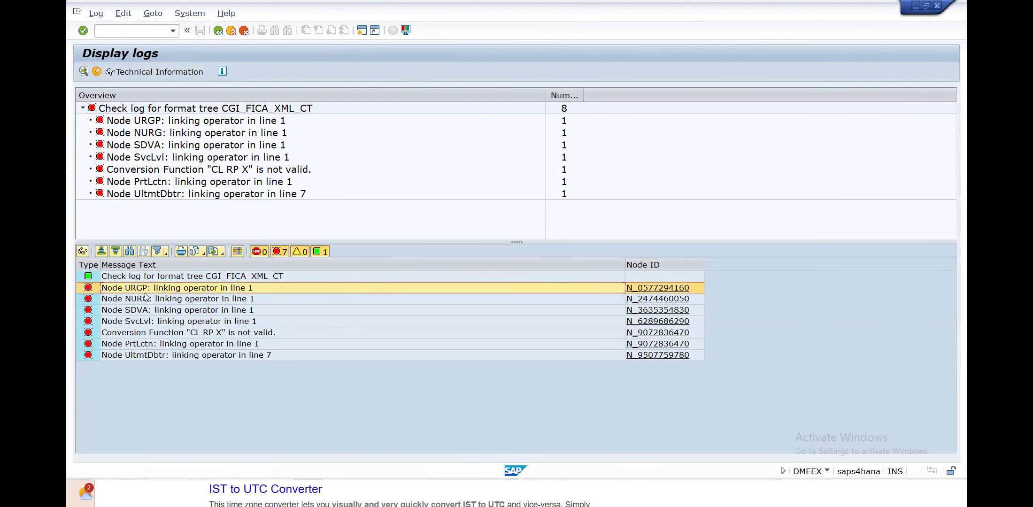
pyautogui.click(172, 301)
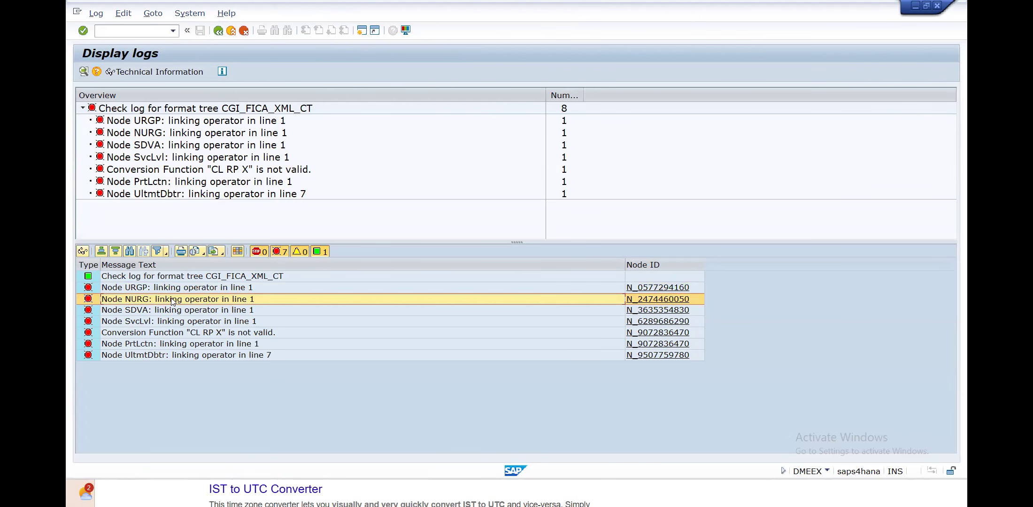
pyautogui.click(173, 311)
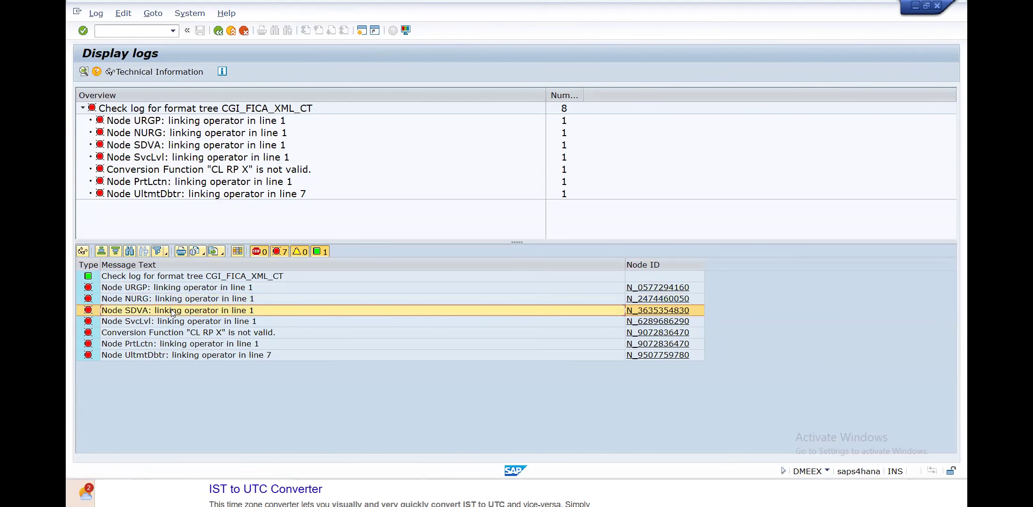
pyautogui.click(188, 292)
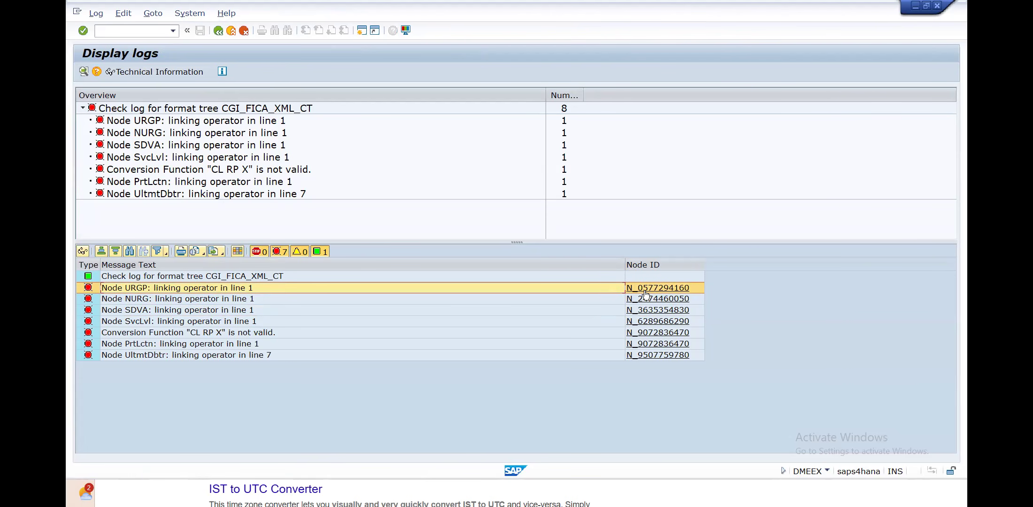
pyautogui.click(268, 333)
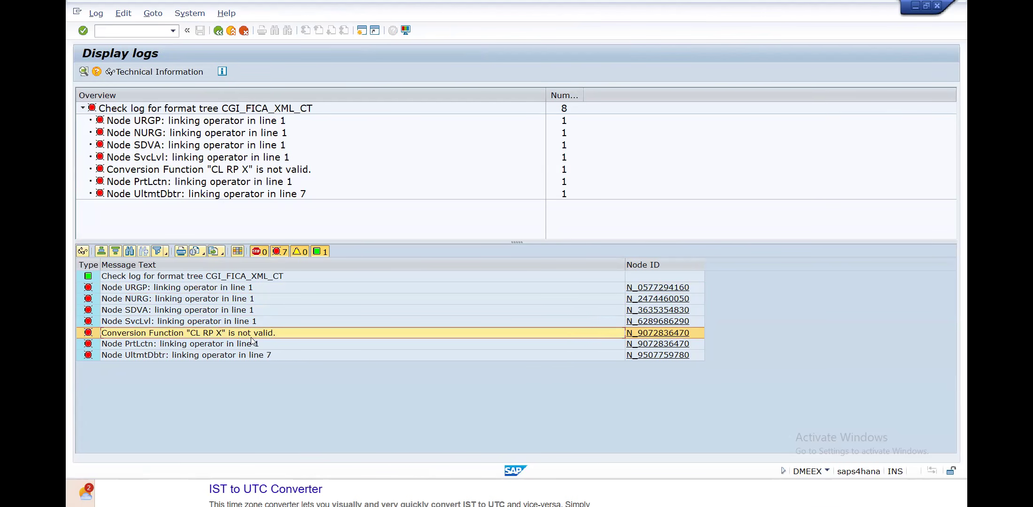
pyautogui.click(265, 347)
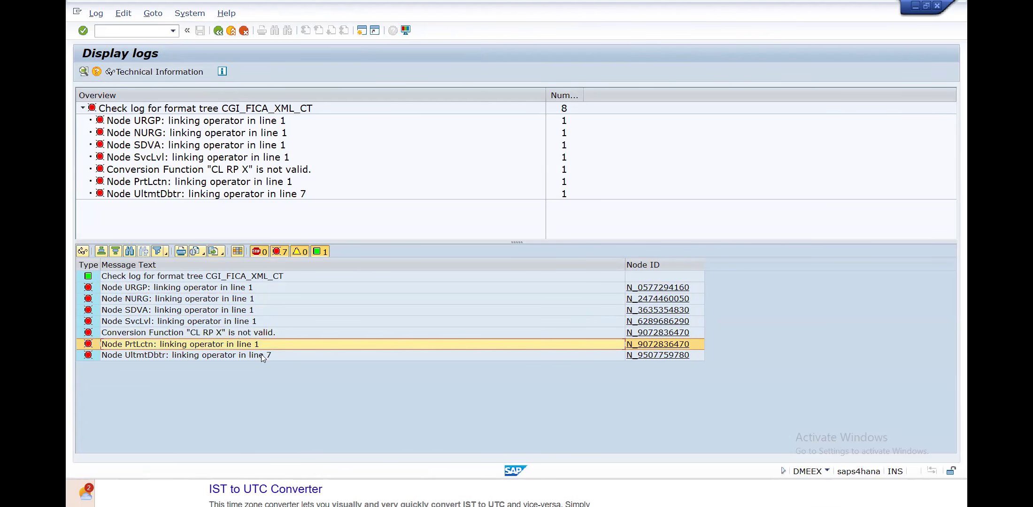
pyautogui.click(261, 356)
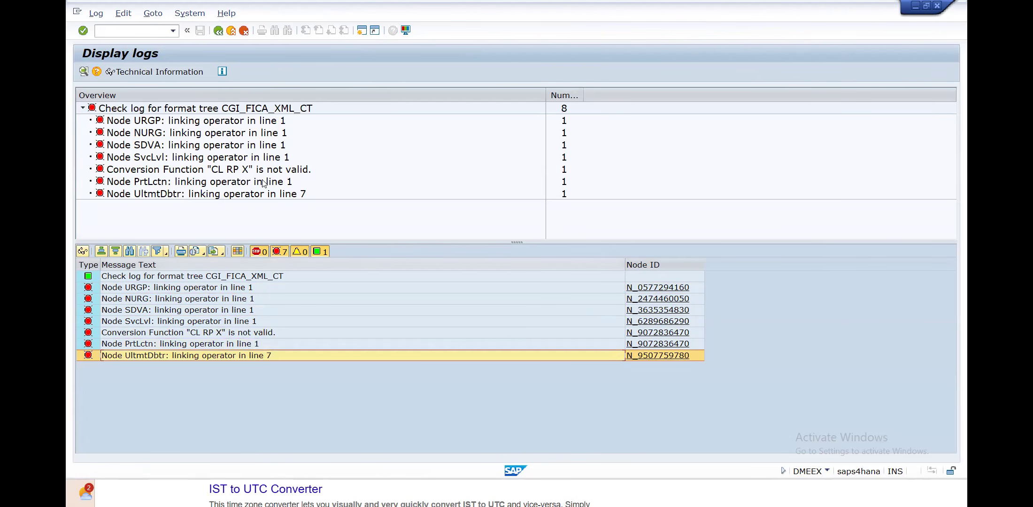
pyautogui.click(218, 31)
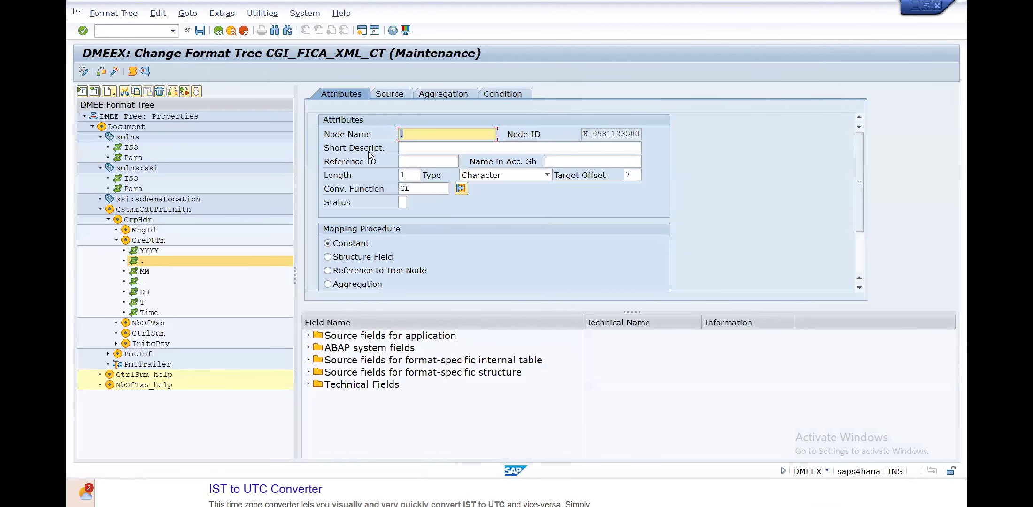
# Review the attributes of the CreDtTm node and its year, first separator and month child nodes.
pyautogui.click(146, 272)
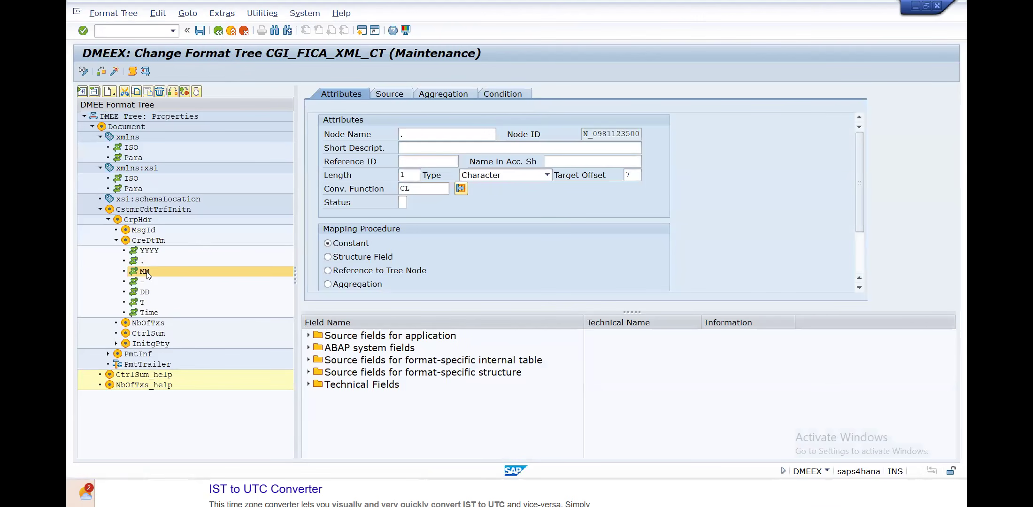
pyautogui.click(143, 241)
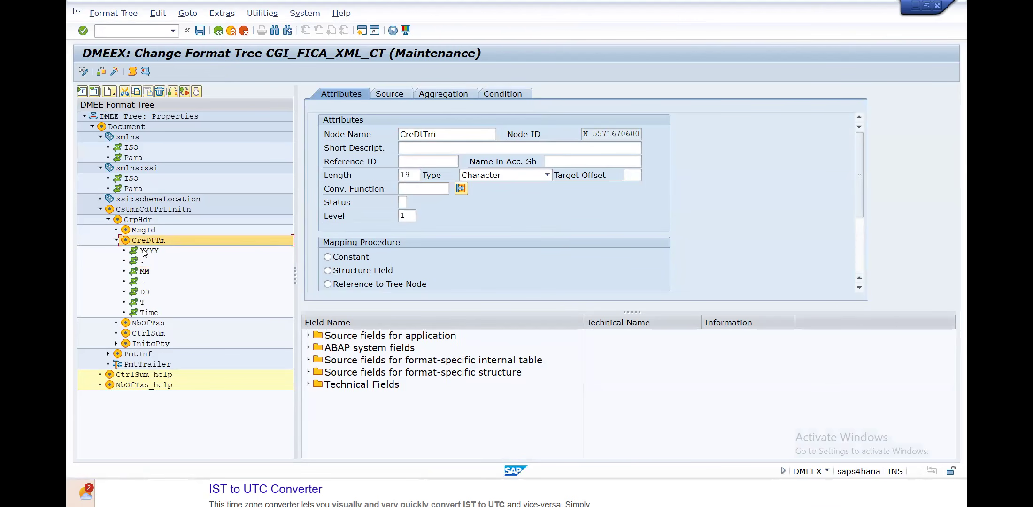
pyautogui.click(143, 251)
pyautogui.click(142, 262)
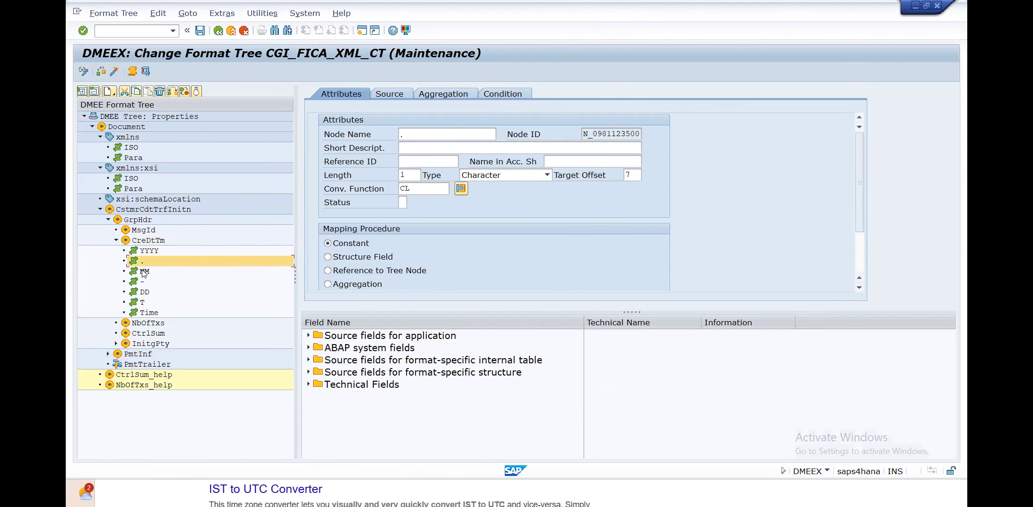
pyautogui.click(144, 272)
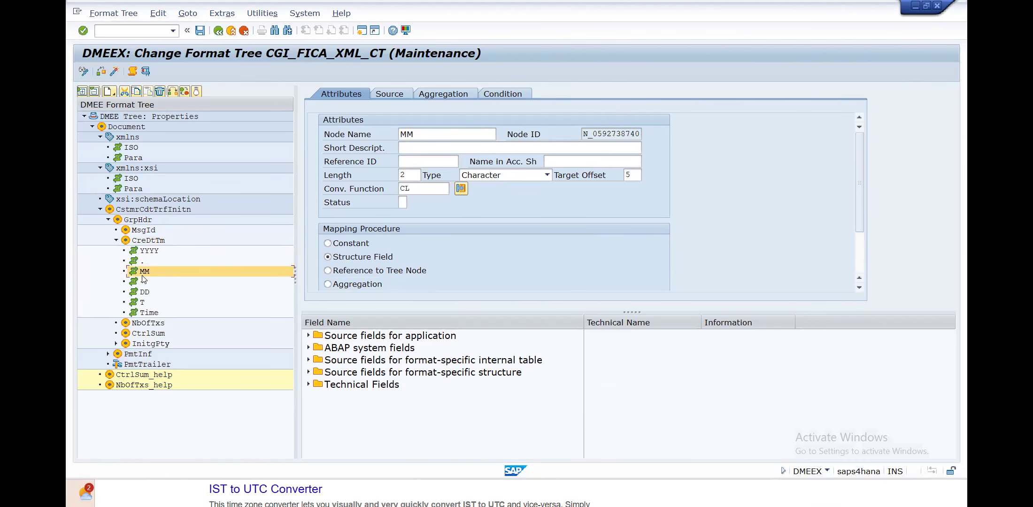
# Rename the separator node between MM and DD to a period and save the format tree.
pyautogui.click(142, 281)
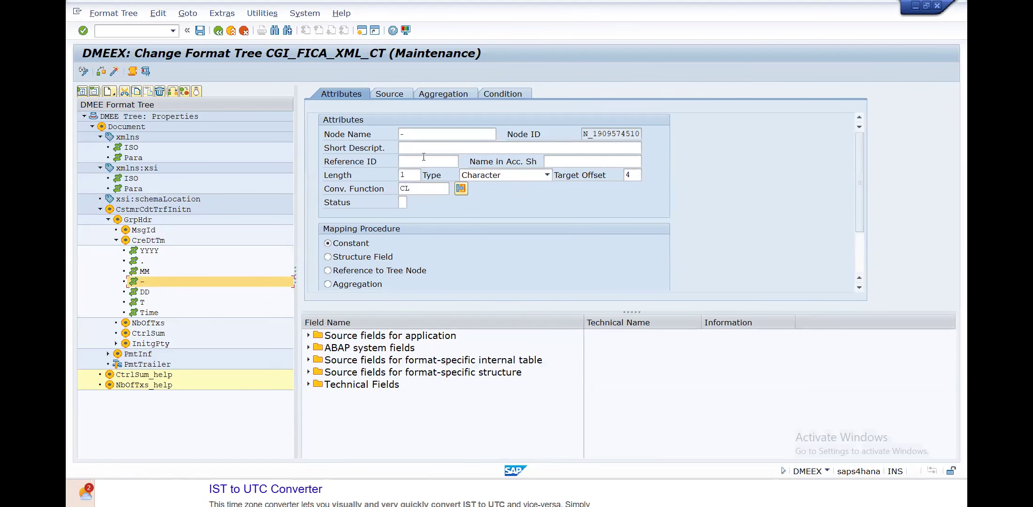
pyautogui.click(420, 135)
pyautogui.press('BackSpace')
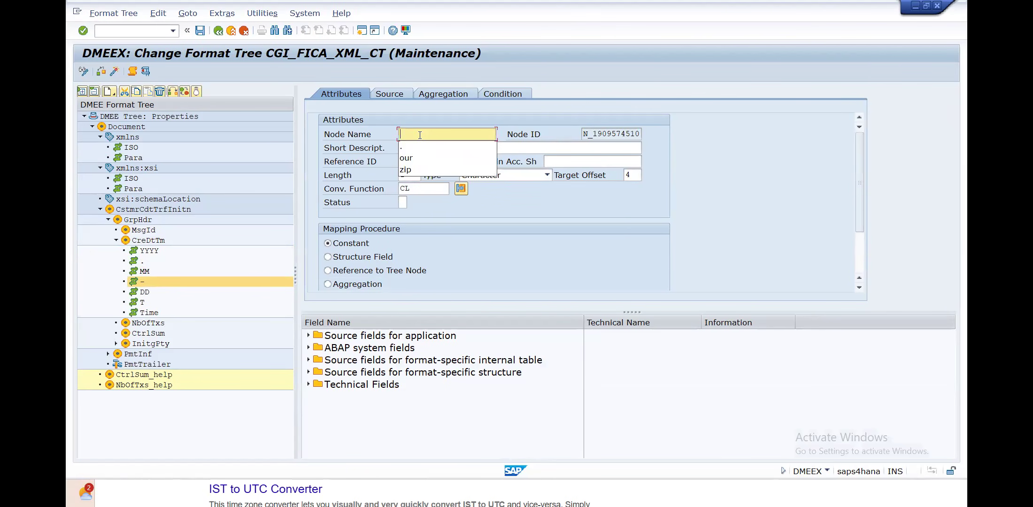
pyautogui.write('.')
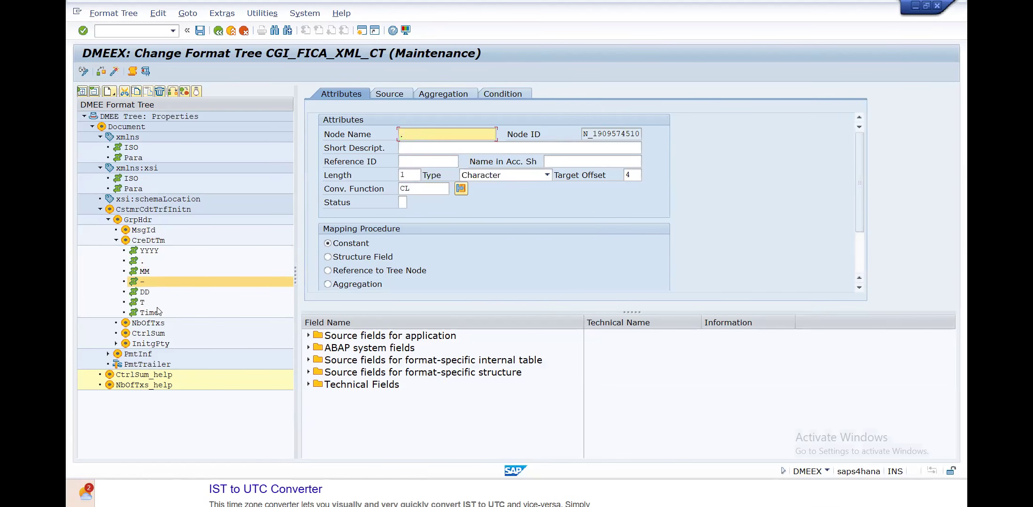
pyautogui.press('Return')
pyautogui.click(201, 30)
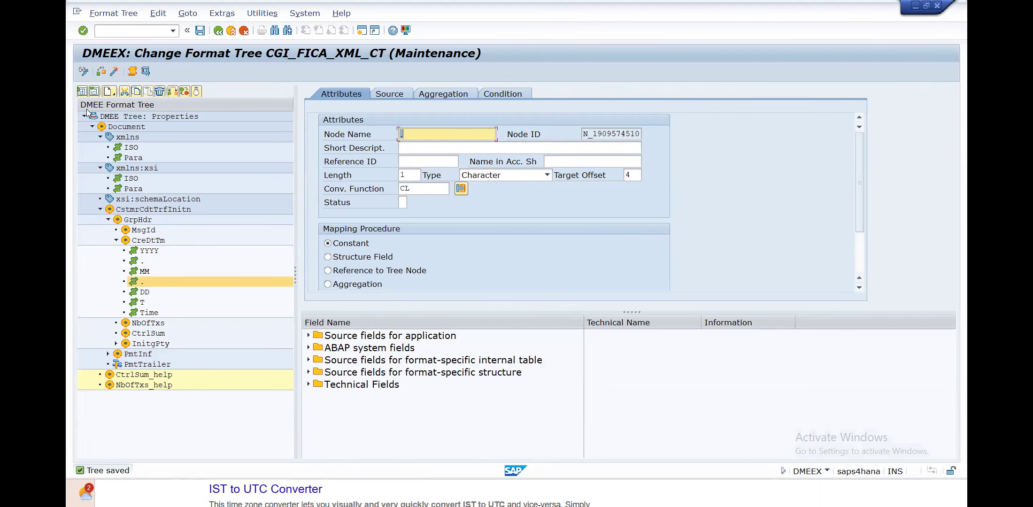
# Run a consistency check on the format tree, inspect the URGP and NURG log entries, and return to the tree.
pyautogui.click(103, 73)
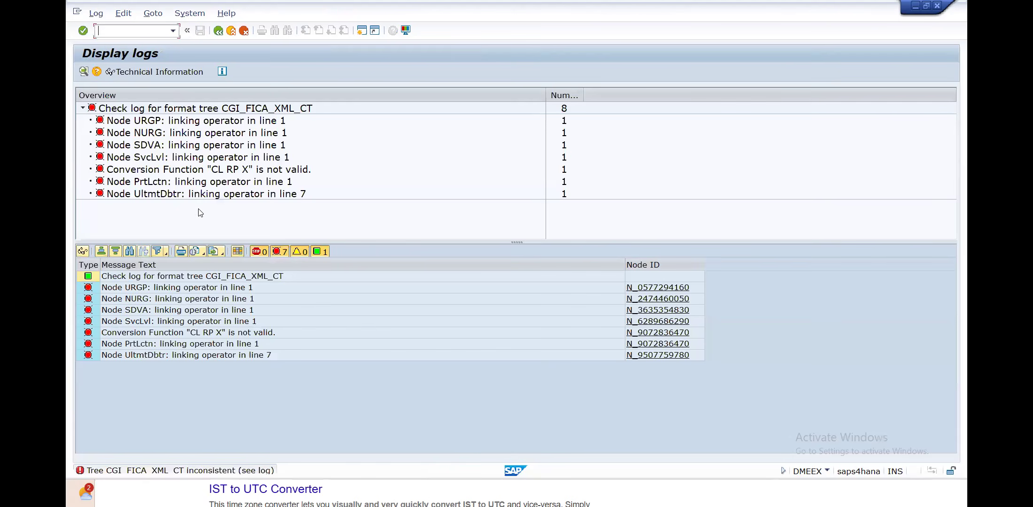
pyautogui.click(249, 288)
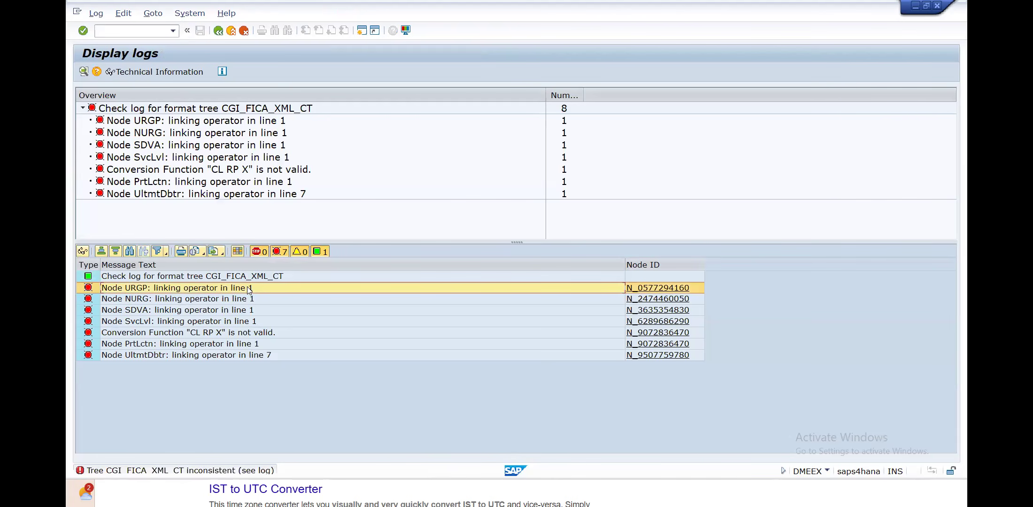
pyautogui.click(575, 302)
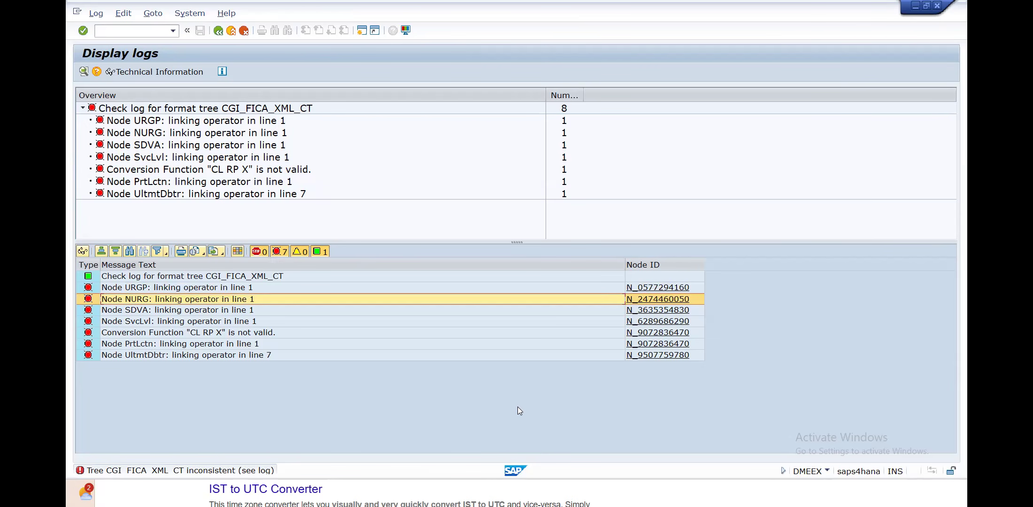
pyautogui.press('F3')
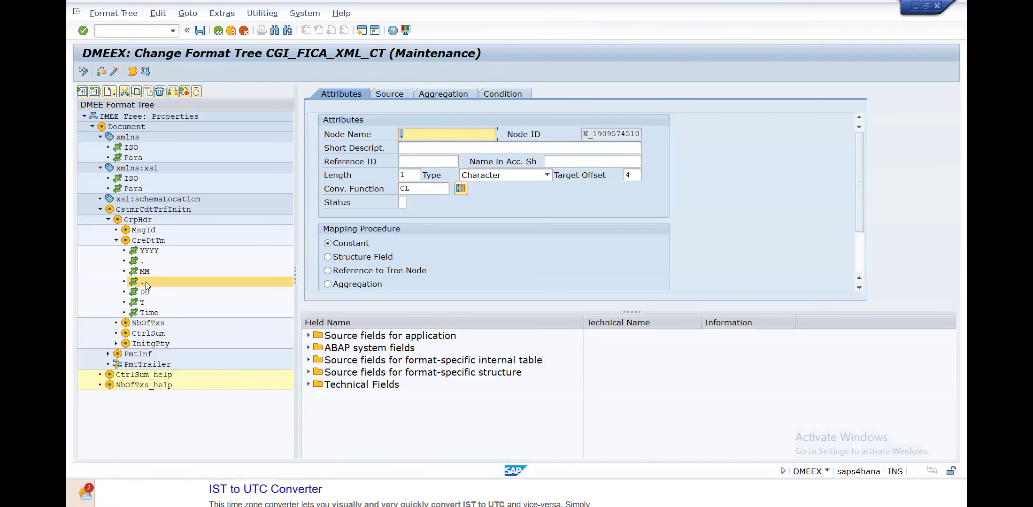
pyautogui.click(431, 487)
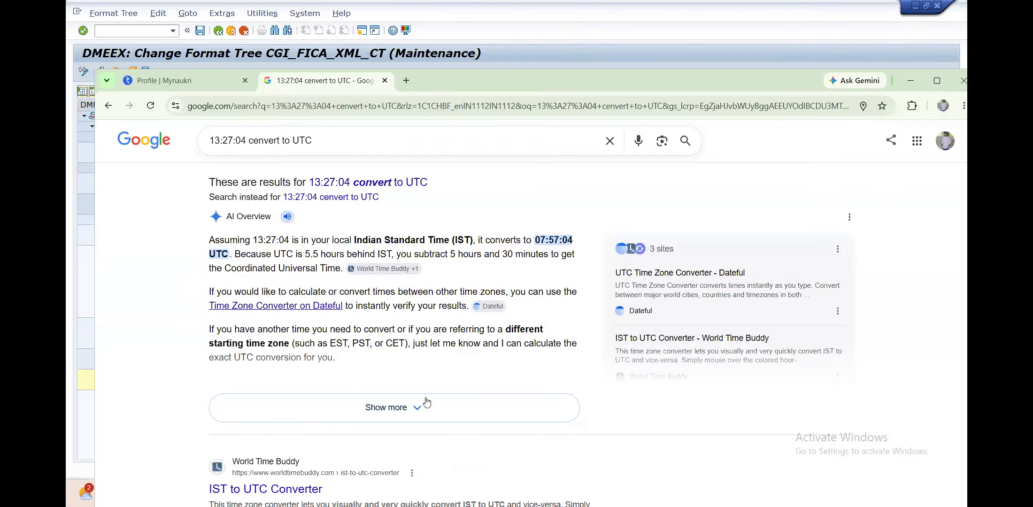
pyautogui.doubleClick(427, 402)
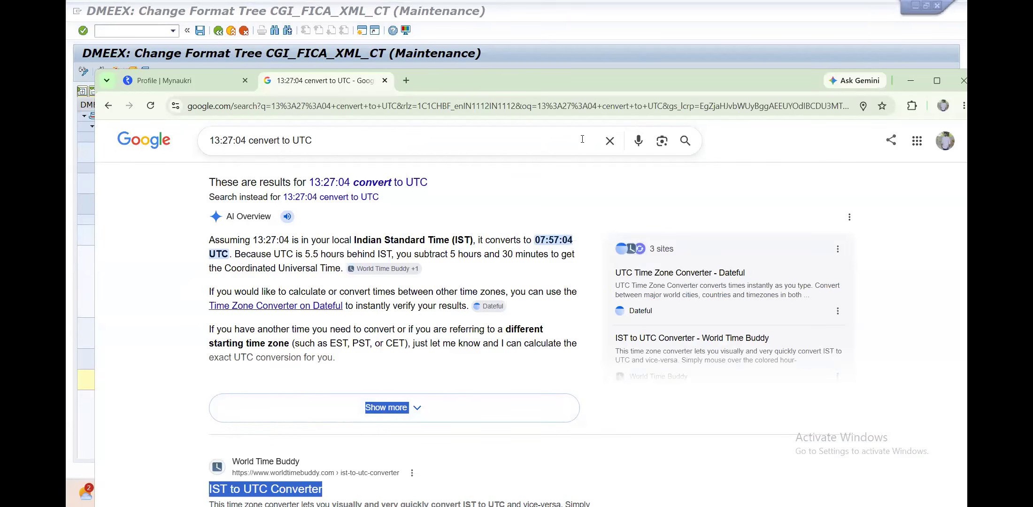
pyautogui.hotkey('alt', 'Tab')
pyautogui.click(471, 411)
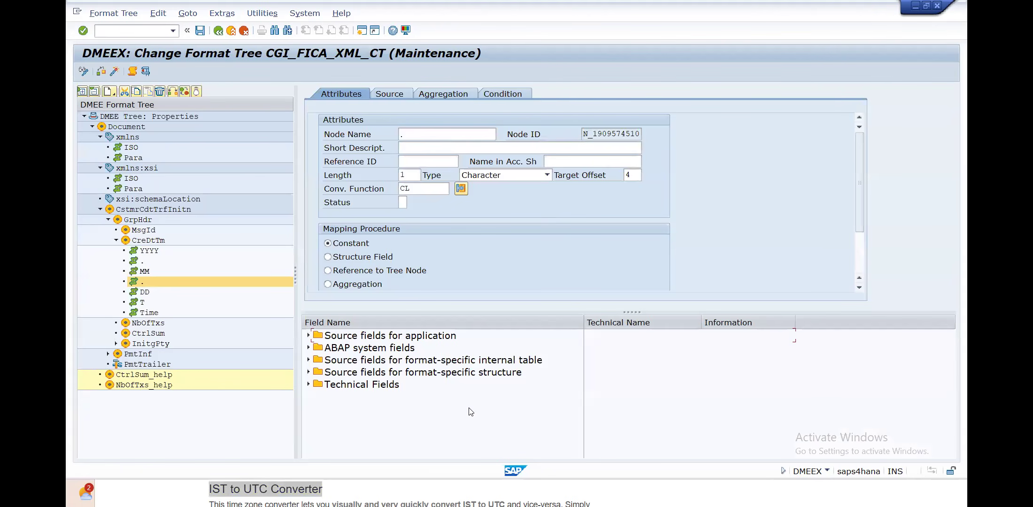
pyautogui.hotkey('alt', 'Tab')
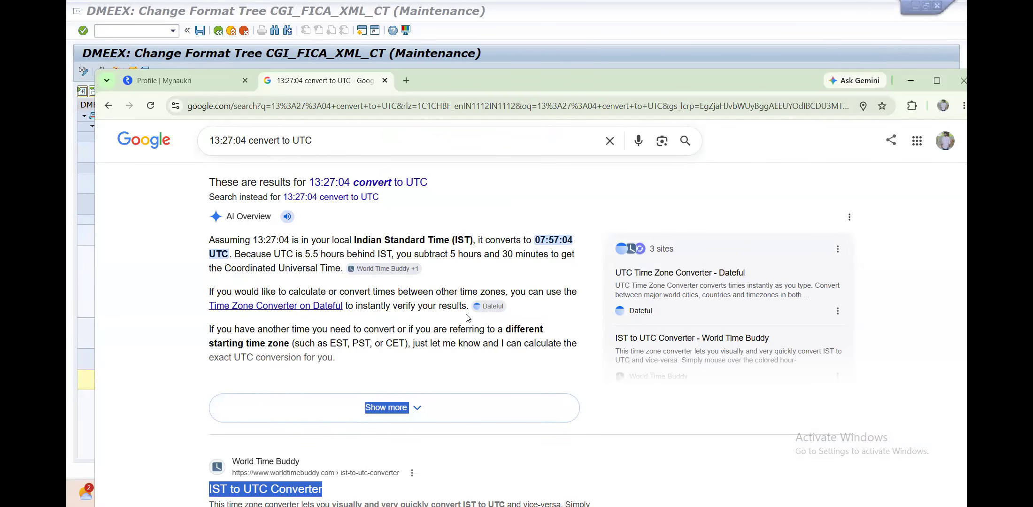
pyautogui.hotkey('alt', 'Tab')
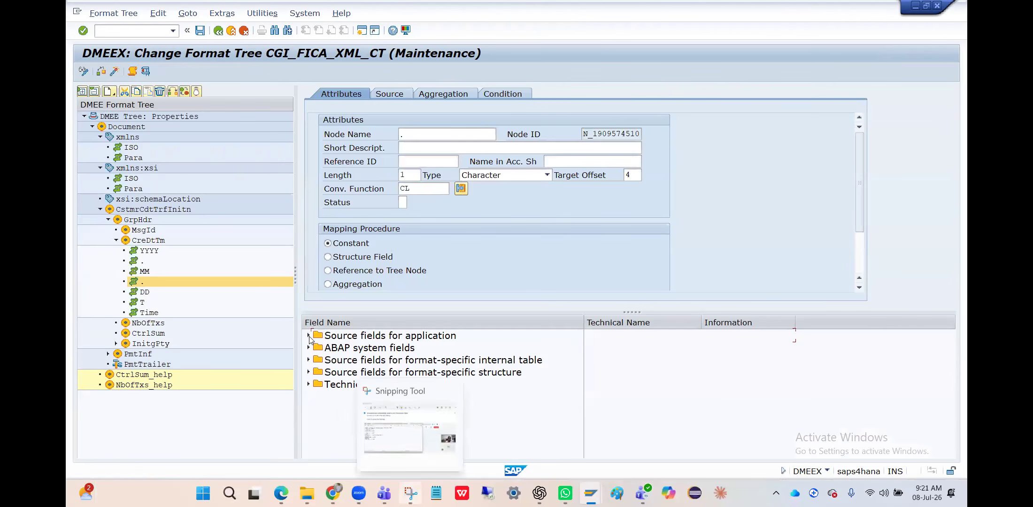
# Repeat the consistency check of CGI_FICA_XML_CT to bring up its log.
pyautogui.click(101, 73)
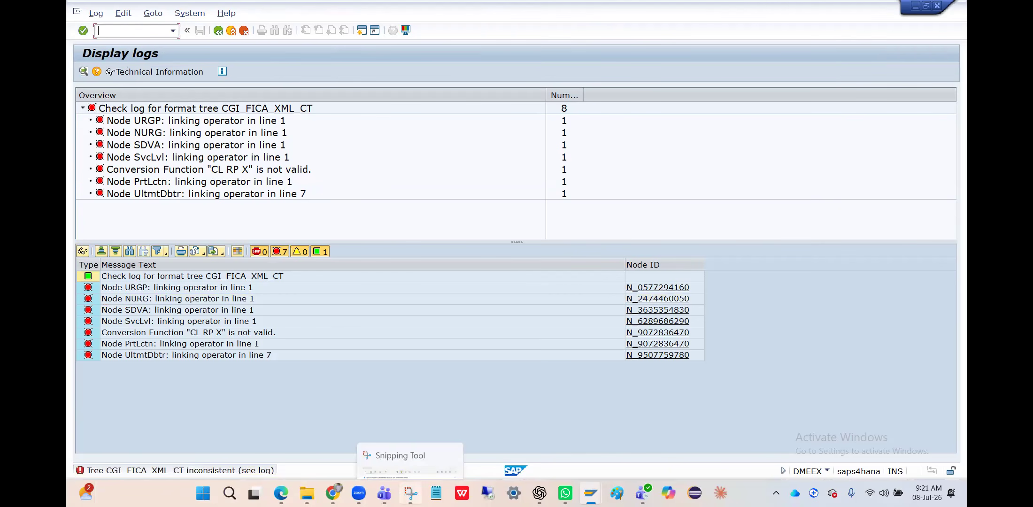
# Capture the check log's overview and message list with Snipping Tool, and return to the format tree maintenance.
pyautogui.click(410, 493)
pyautogui.click(105, 101)
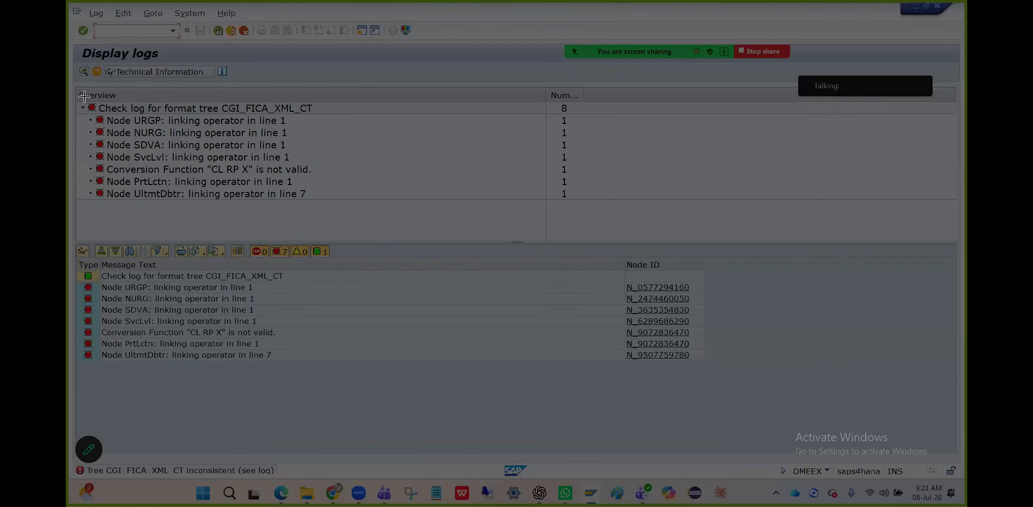
pyautogui.moveTo(84, 97); pyautogui.dragTo(763, 373)
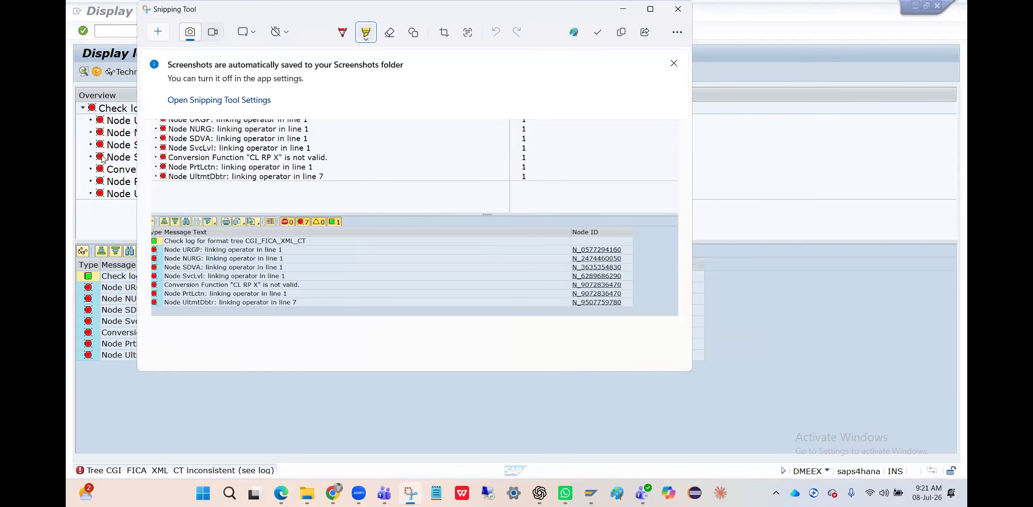
pyautogui.click(105, 183)
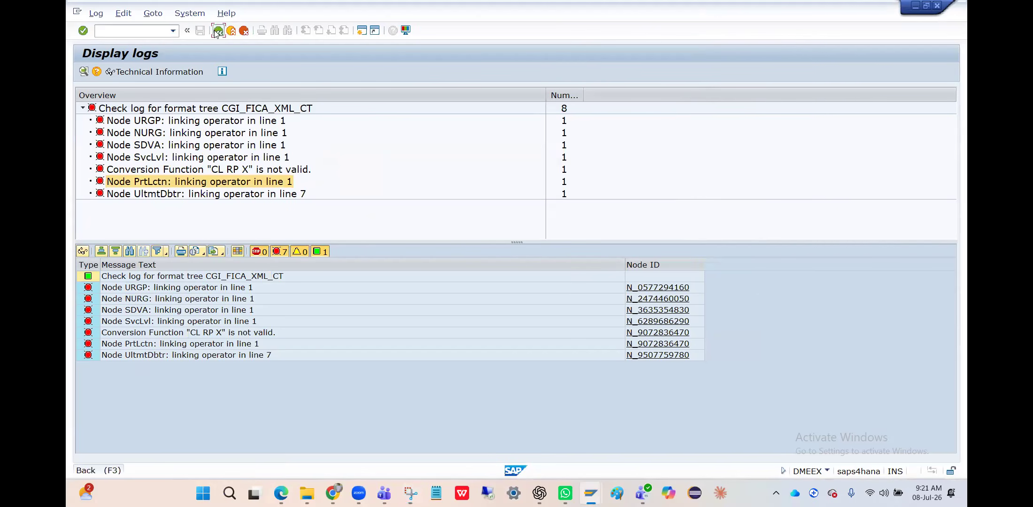
pyautogui.click(217, 31)
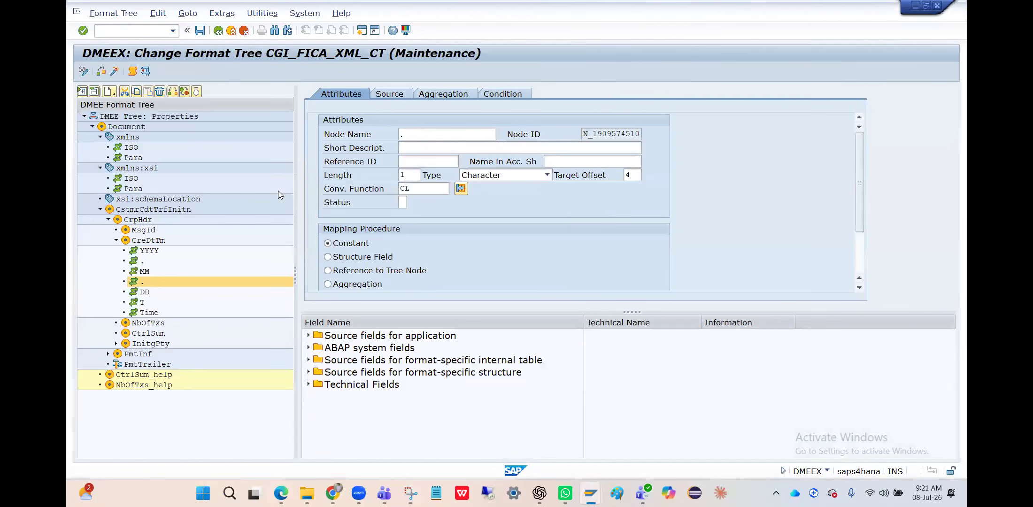
# Examine the captured log errors against the format tree nodes, expanding PmtInf and opening the CtrlSum_help node's attributes.
pyautogui.hotkey('alt', 'Tab')
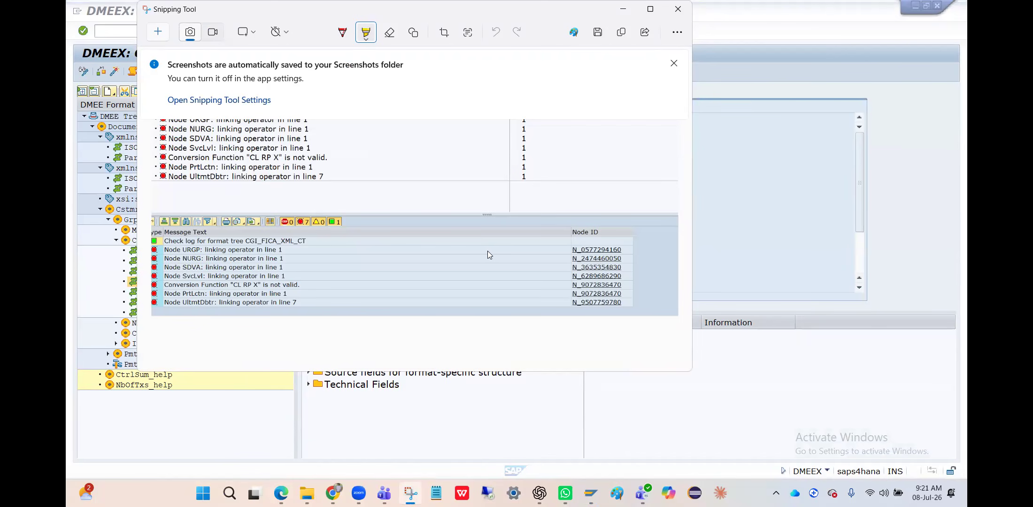
pyautogui.hotkey('alt', 'Tab')
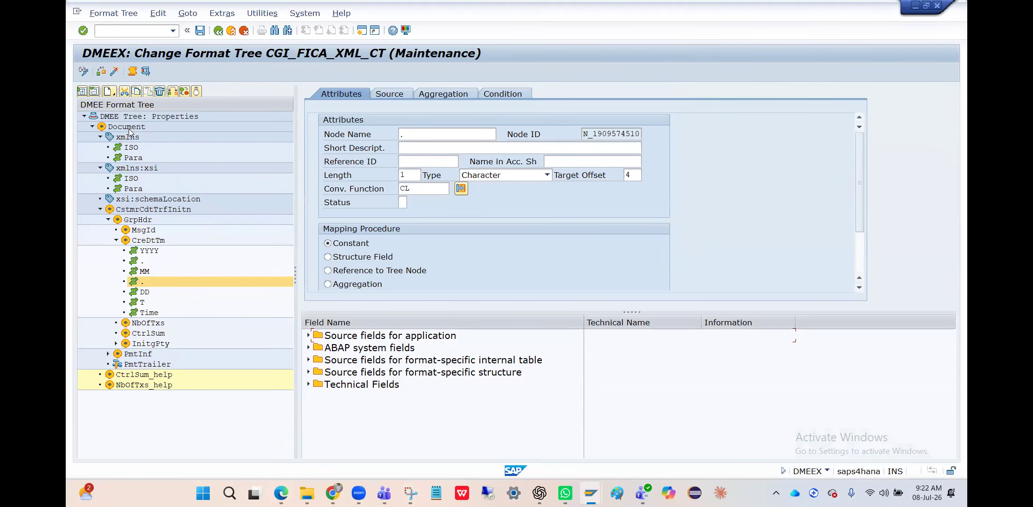
pyautogui.click(108, 354)
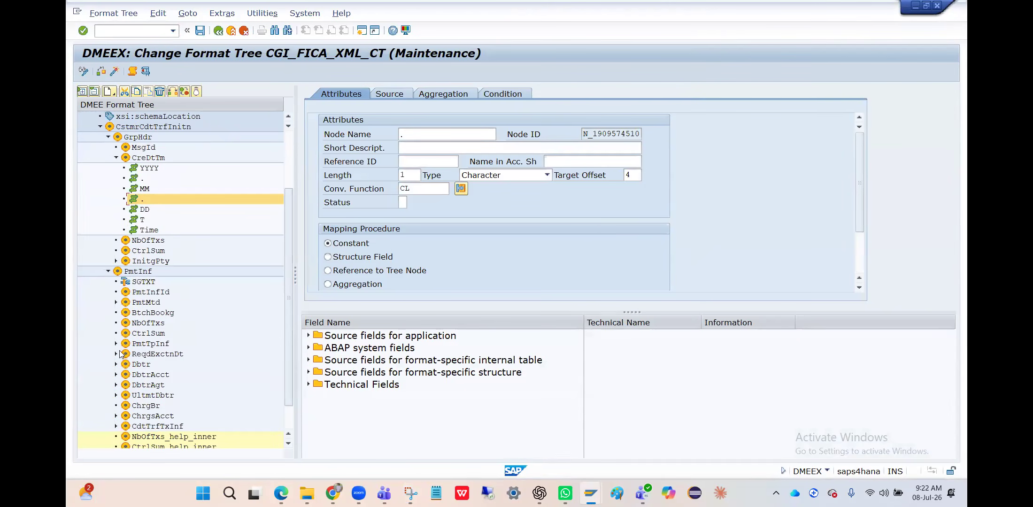
pyautogui.scroll(-2, 142, 389)
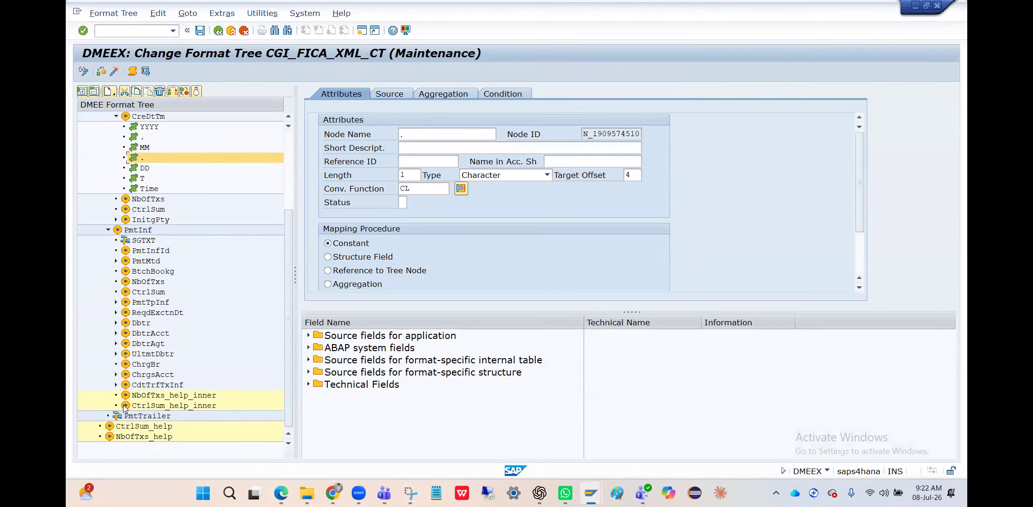
pyautogui.doubleClick(126, 426)
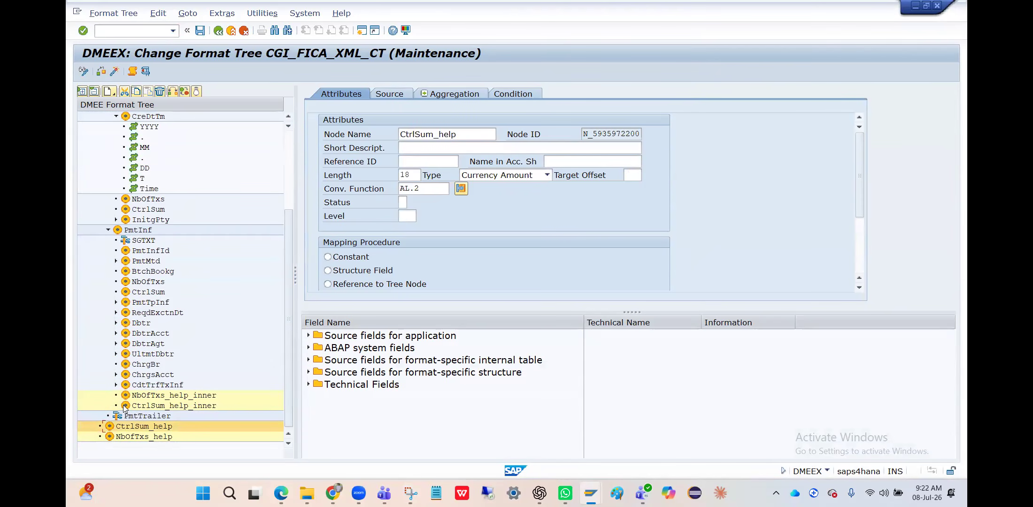
pyautogui.hotkey('alt', 'Tab')
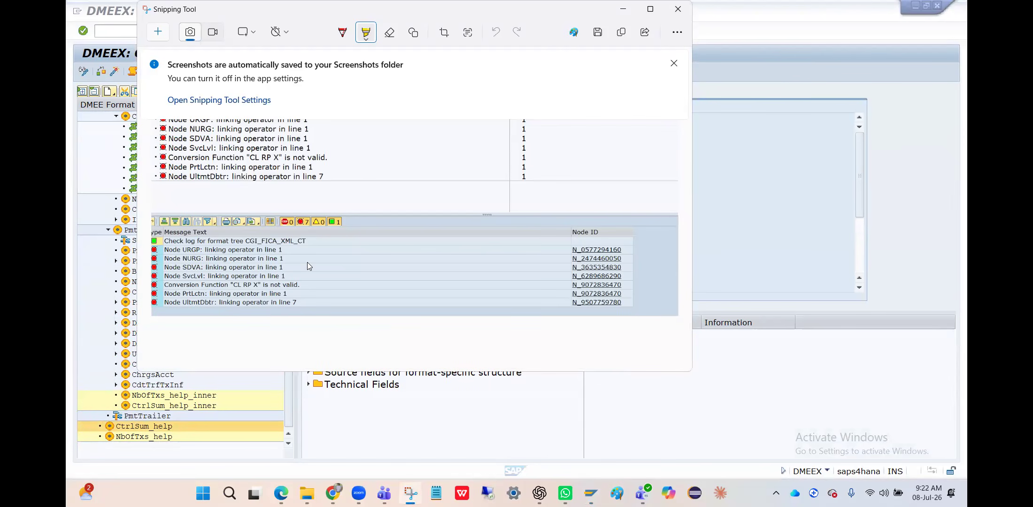
pyautogui.hotkey('alt', 'Tab')
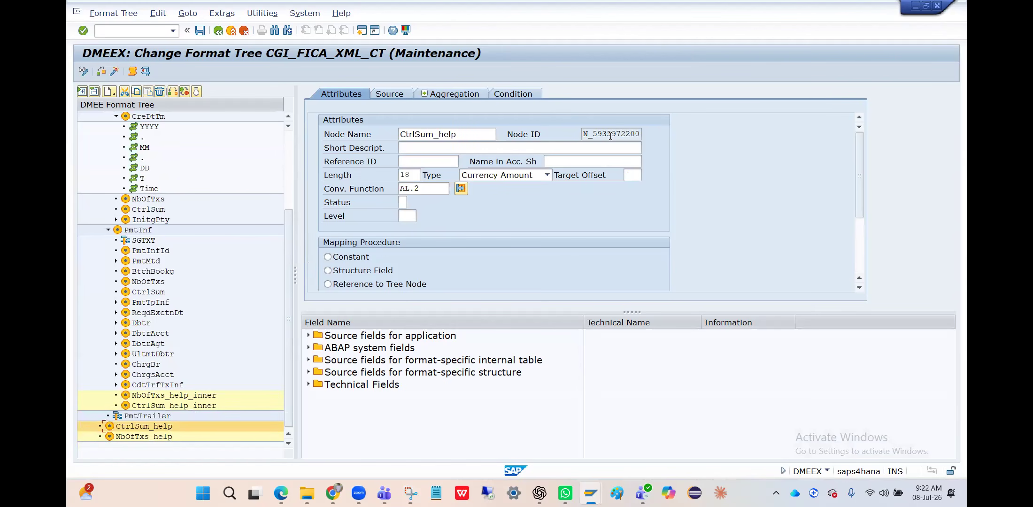
pyautogui.scroll(4, 200, 173)
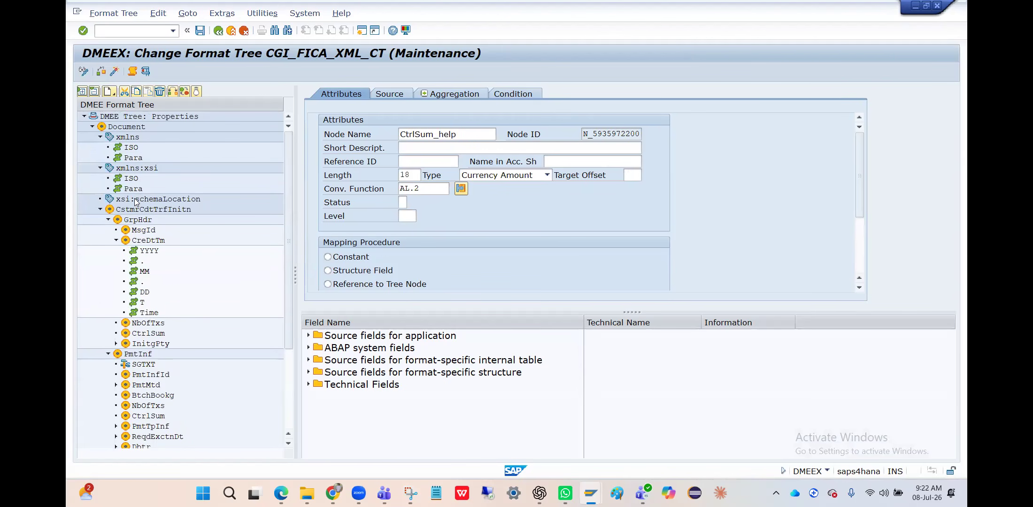
# Open the DMEE tree properties and try to activate the format tree, agreeing to continue in the SAP namespace.
pyautogui.click(126, 120)
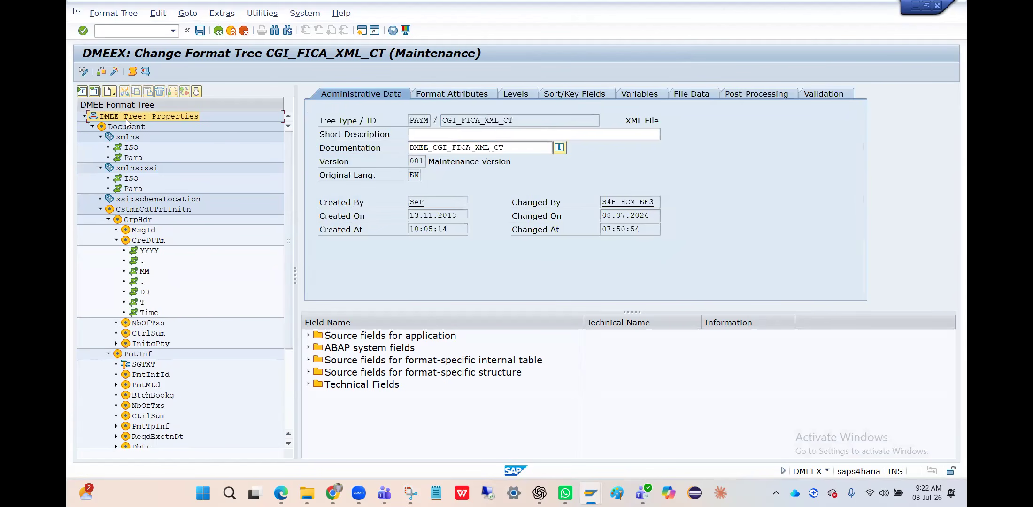
pyautogui.click(115, 72)
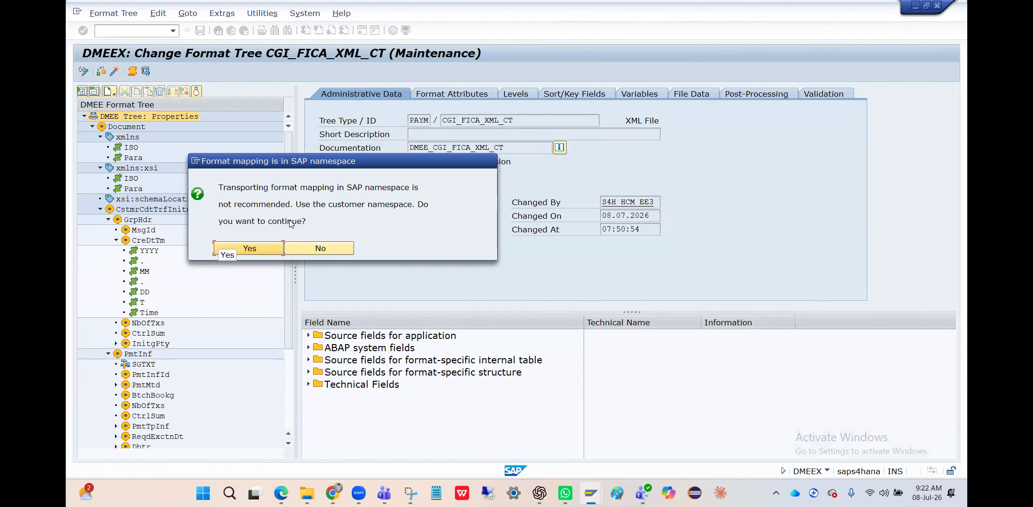
pyautogui.click(254, 251)
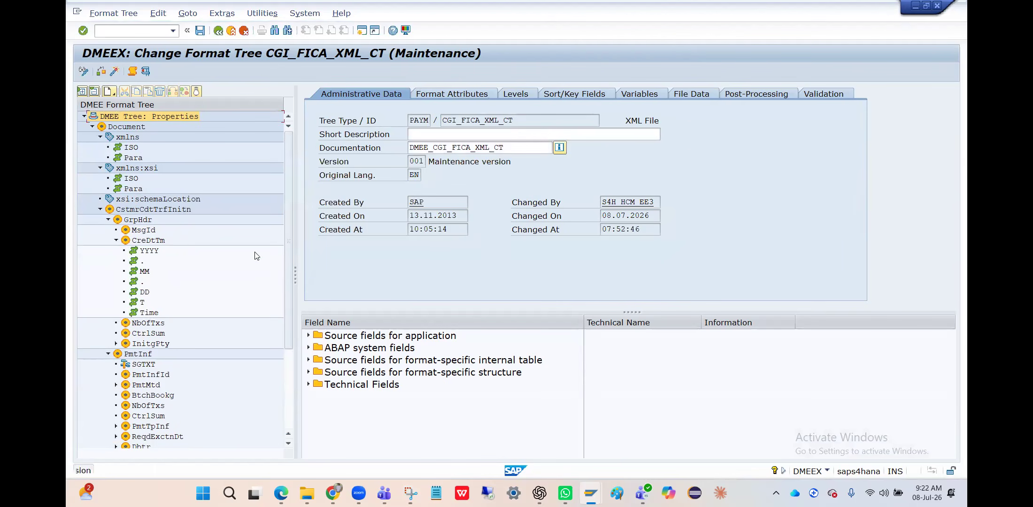
# Rename the separator node between YYYY and MM under CreDtTm as "-".
pyautogui.click(143, 261)
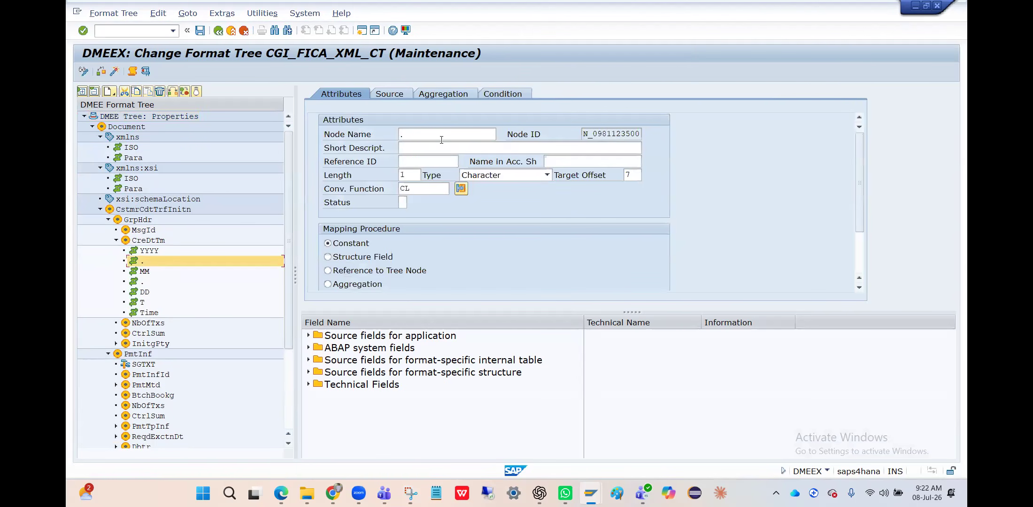
pyautogui.click(431, 134)
pyautogui.write('-')
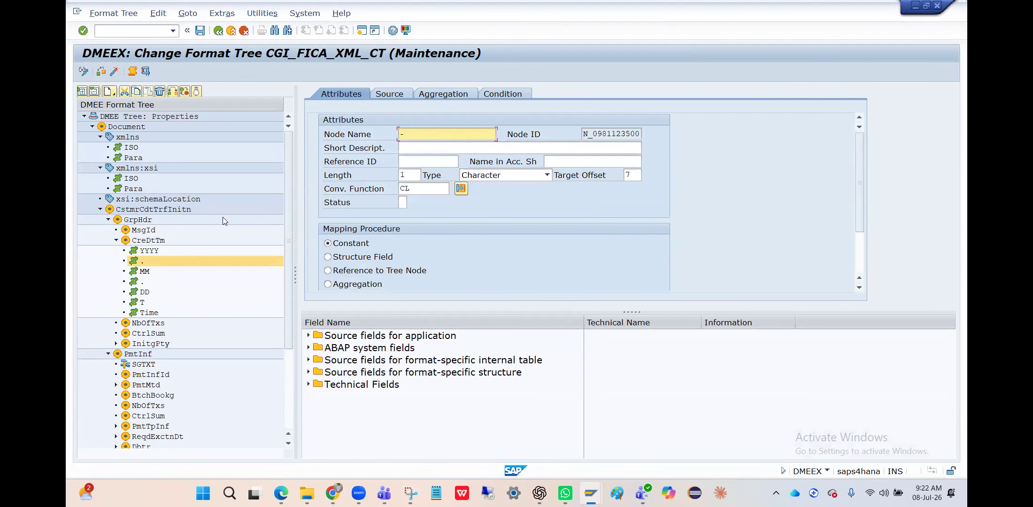
pyautogui.press('Return')
# Rename the separator node between MM and DD under CreDtTm as "-".
pyautogui.click(143, 282)
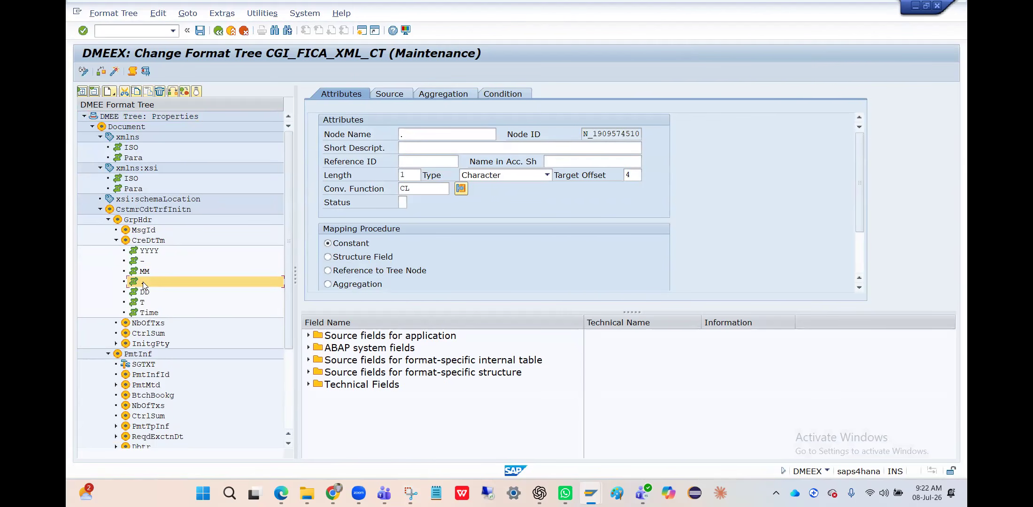
pyautogui.click(410, 137)
pyautogui.press('BackSpace')
pyautogui.write('-')
pyautogui.press('Return')
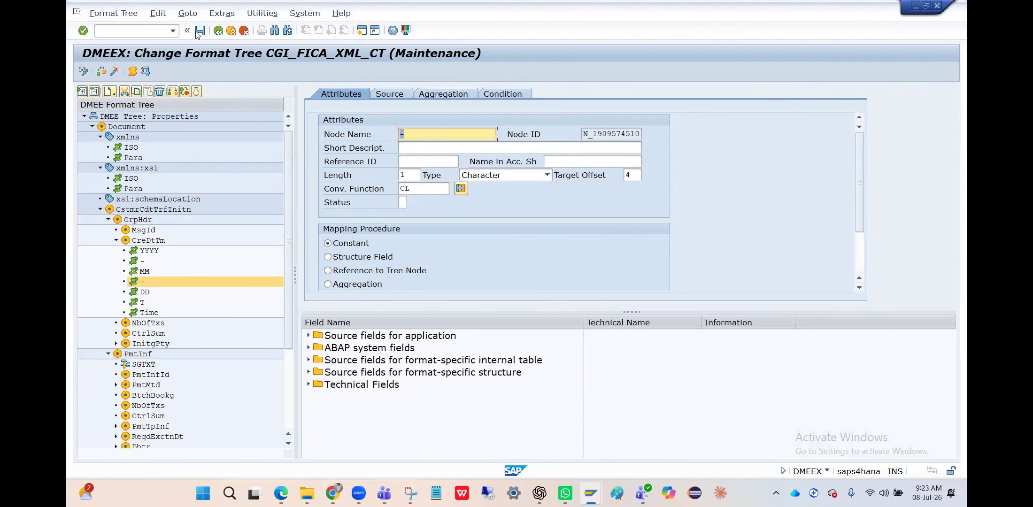
# Save the format tree and try to activate it with the renamed separators, agreeing to continue in the SAP namespace.
pyautogui.click(199, 32)
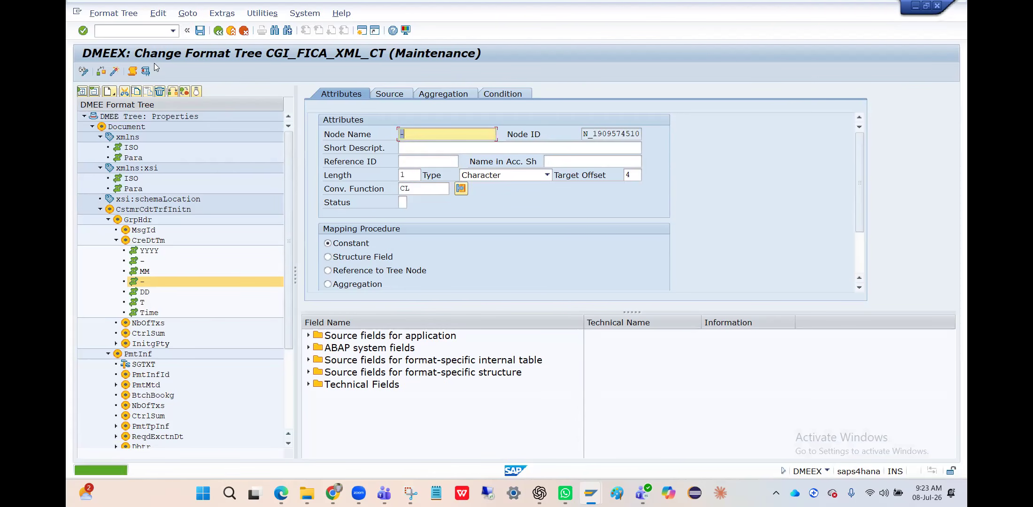
pyautogui.click(116, 72)
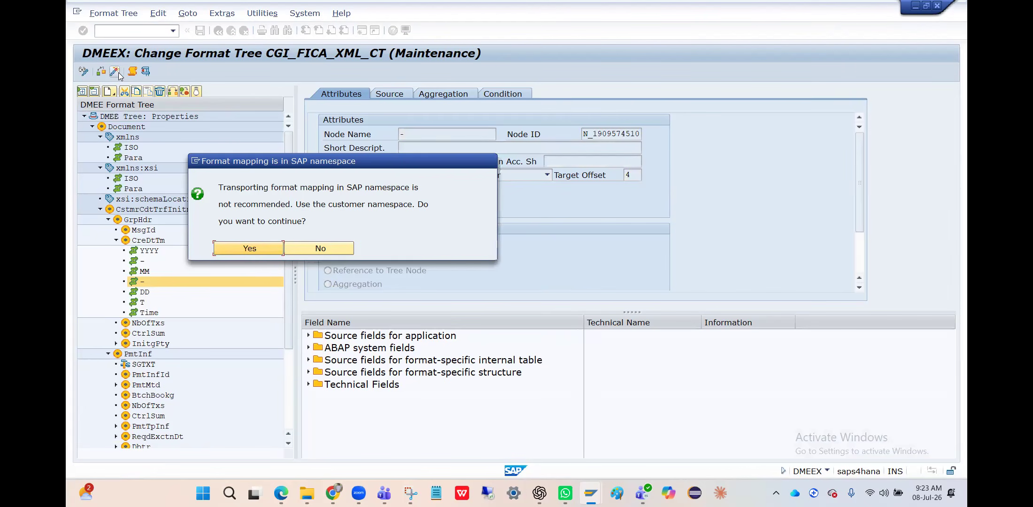
pyautogui.click(253, 251)
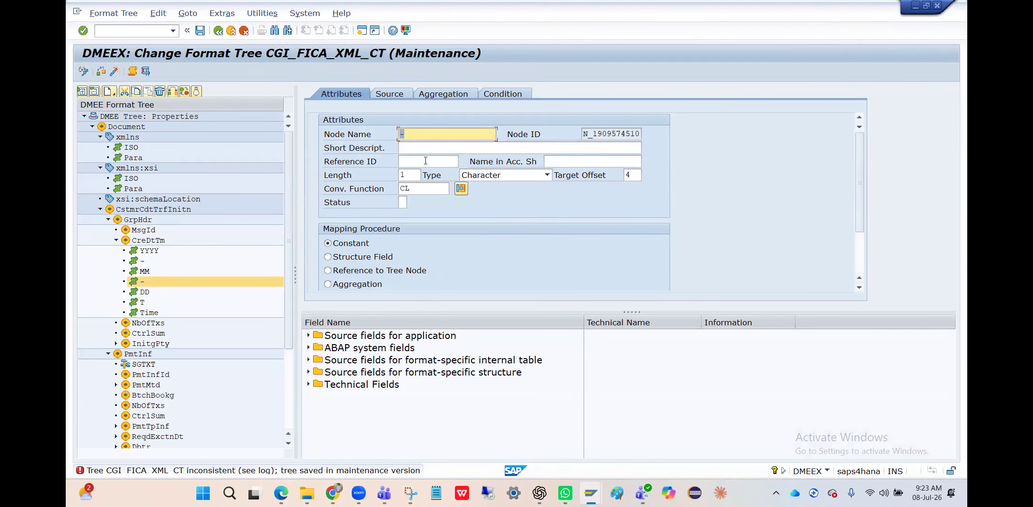
# Leave the format tree maintenance and save the changes to CGI_FICA_XML_CT on exit.
pyautogui.click(415, 134)
pyautogui.click(219, 31)
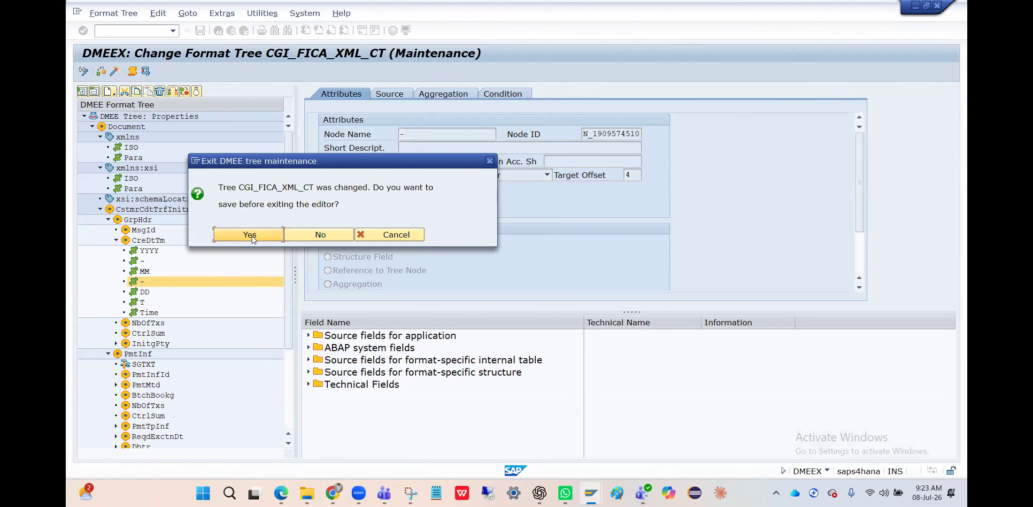
pyautogui.click(252, 236)
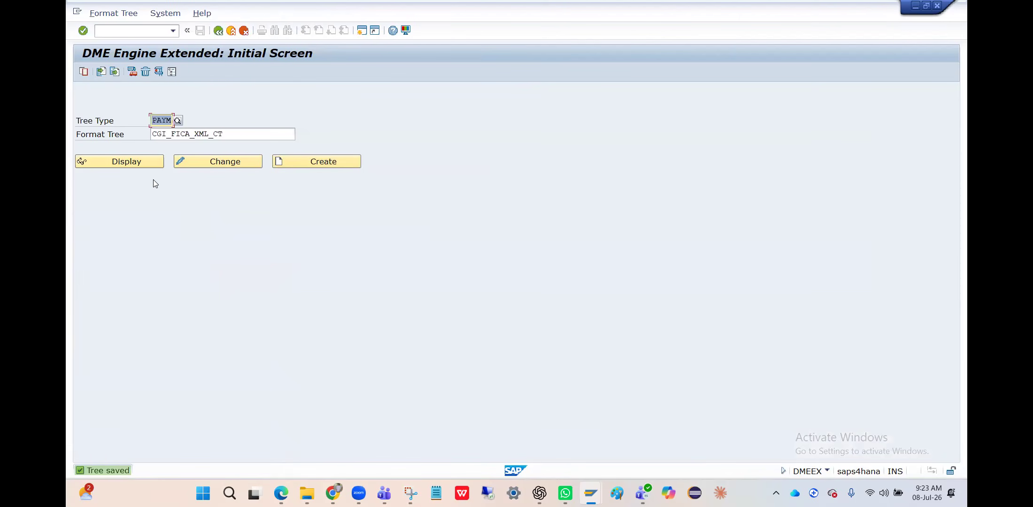
# Display the CGI_FICA_XML_CT tree, check the MsgId node and the date parts under CreDtTm, and return to the initial screen.
pyautogui.click(128, 165)
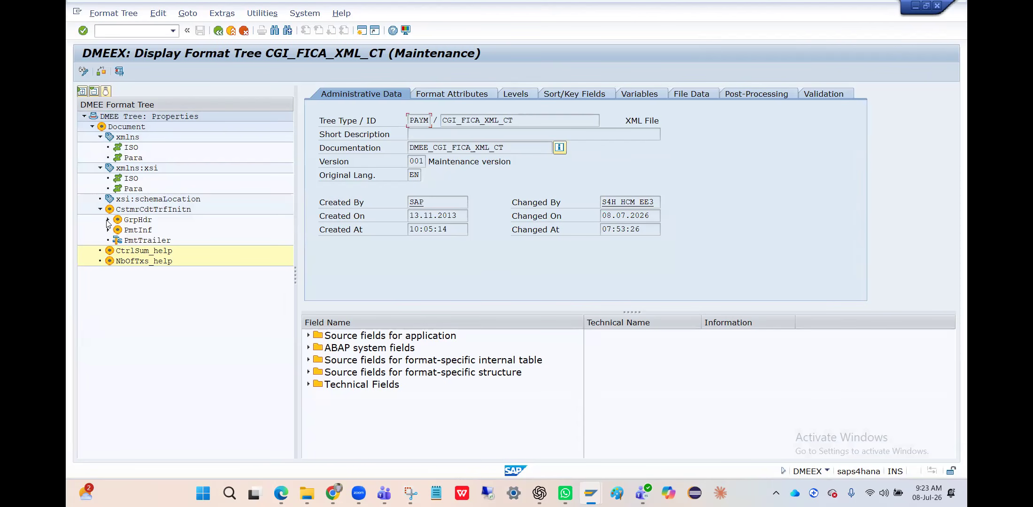
pyautogui.click(108, 220)
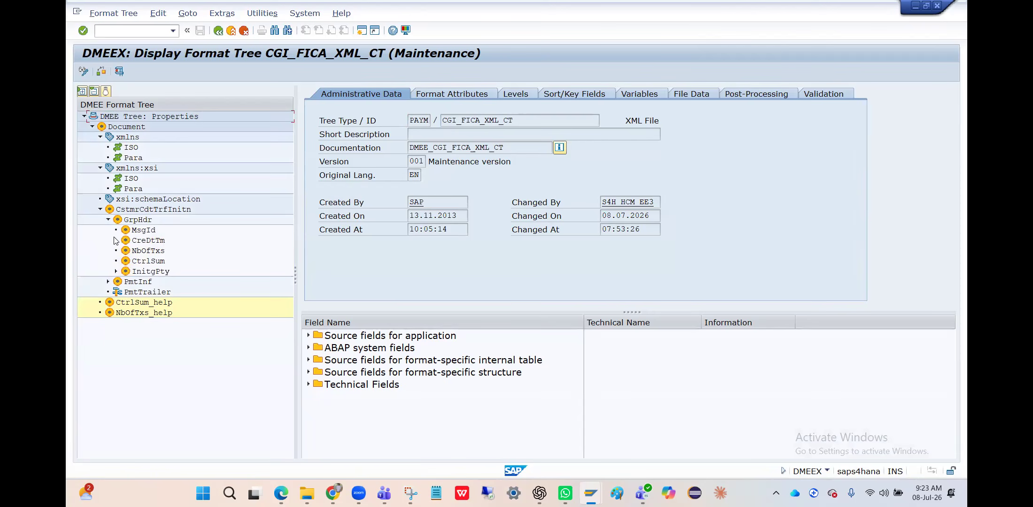
pyautogui.doubleClick(133, 230)
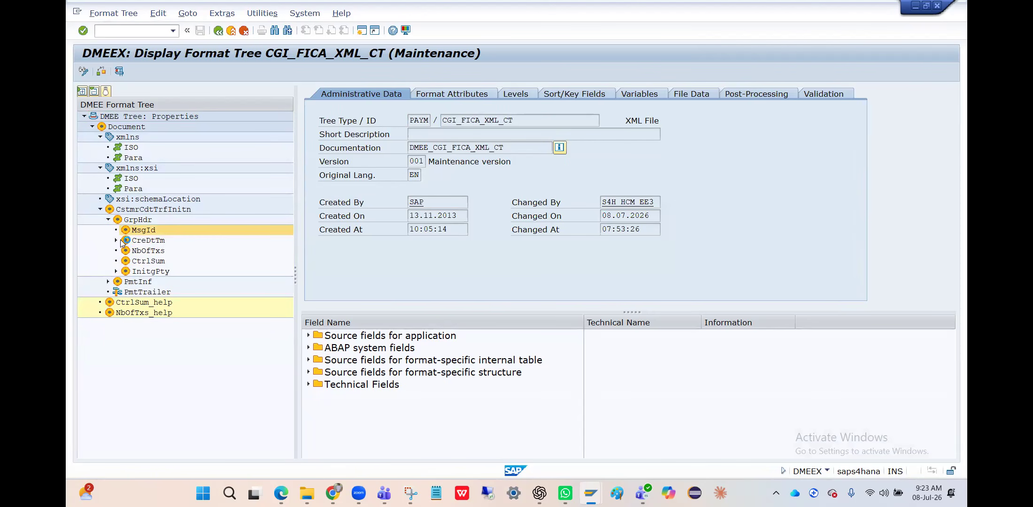
pyautogui.click(116, 241)
pyautogui.doubleClick(146, 251)
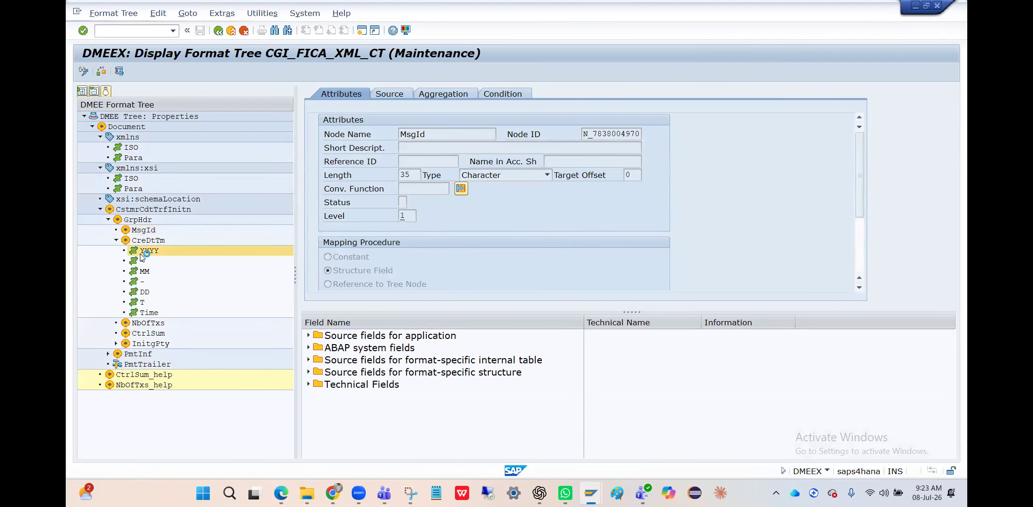
pyautogui.click(218, 31)
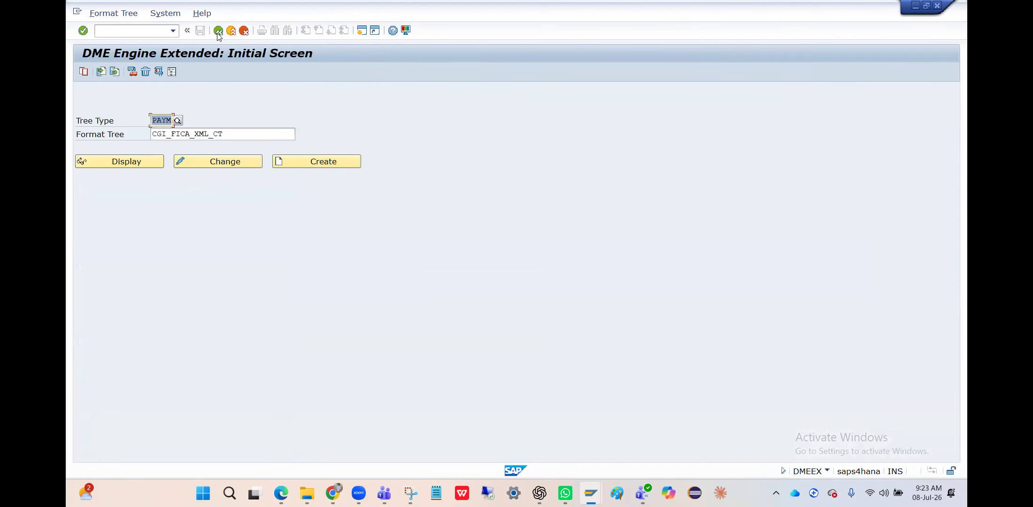
# Open the format tree CGI_FICA_XML_CT in change mode and expand GrpHdr and its CreDtTm node.
pyautogui.click(205, 162)
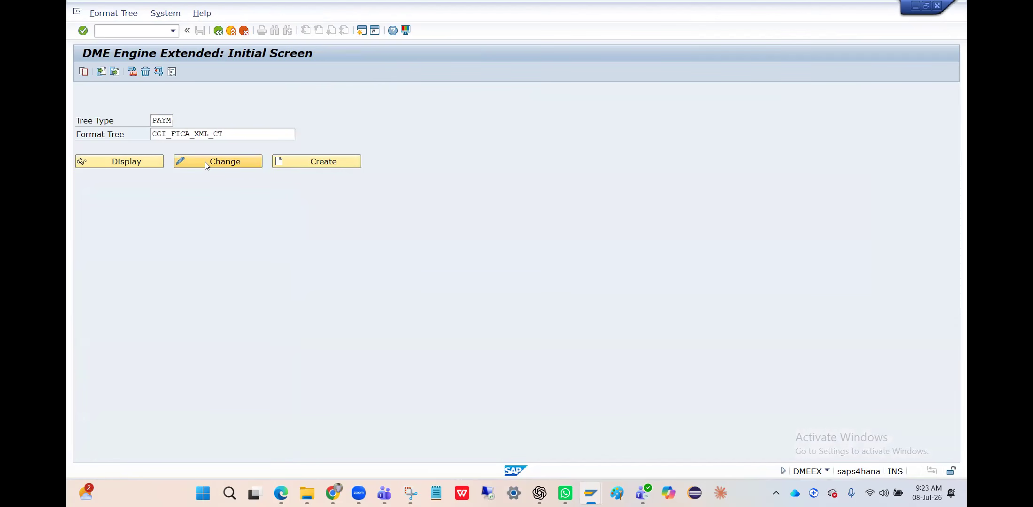
pyautogui.click(232, 247)
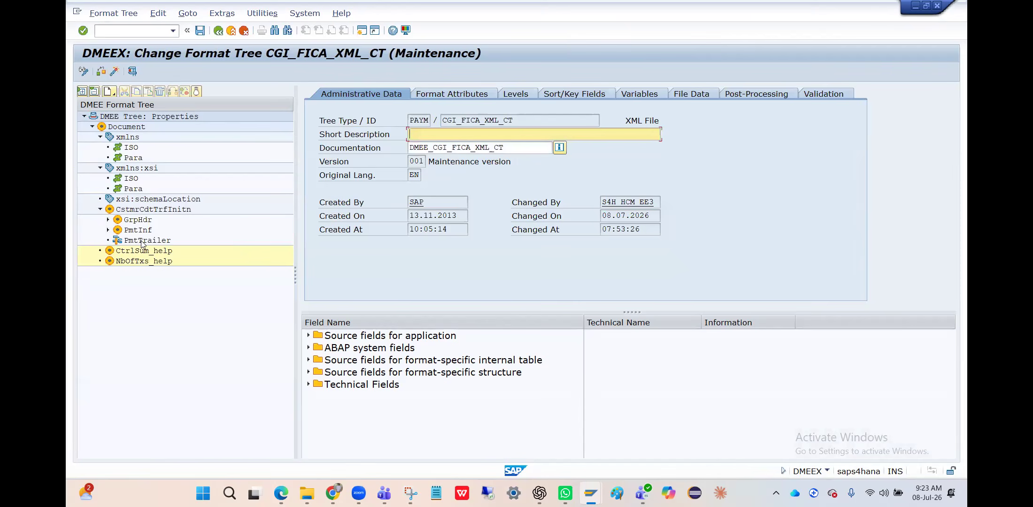
pyautogui.click(108, 220)
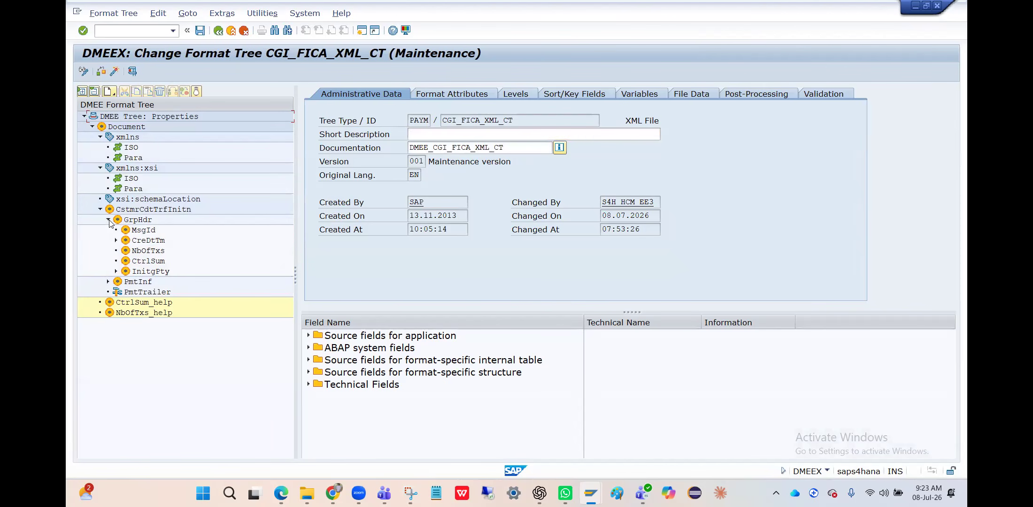
pyautogui.click(116, 240)
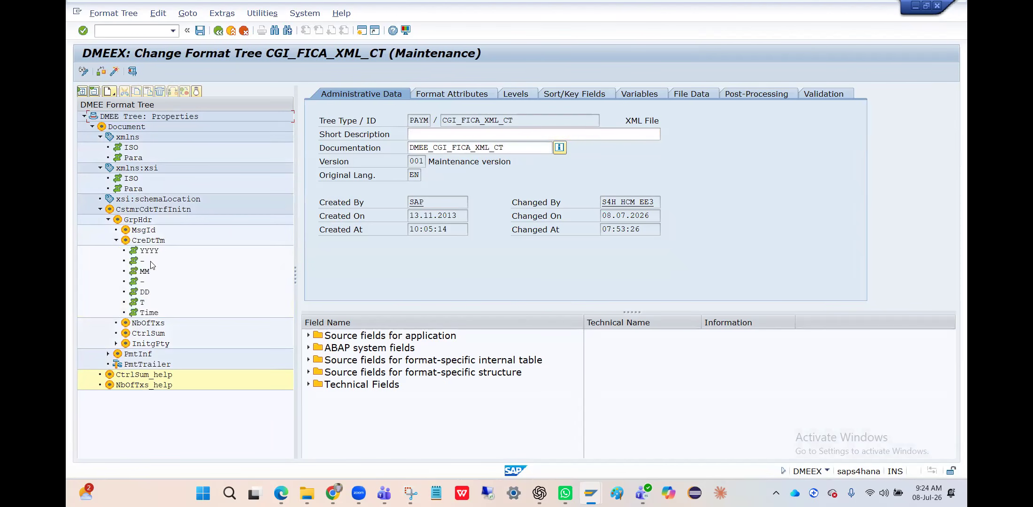
# Rename both "-" separator nodes under CreDtTm to ".".
pyautogui.doubleClick(146, 261)
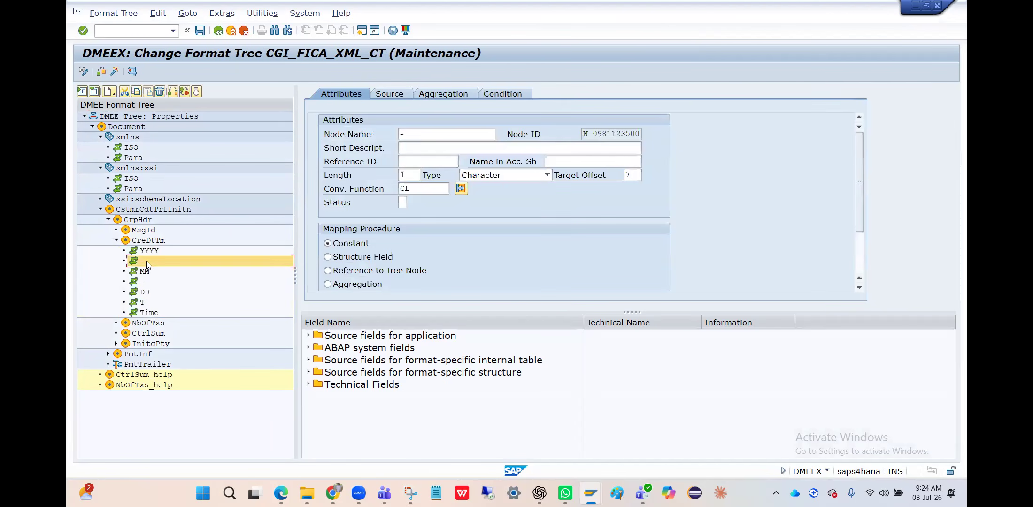
pyautogui.click(410, 135)
pyautogui.press('BackSpace')
pyautogui.write('.')
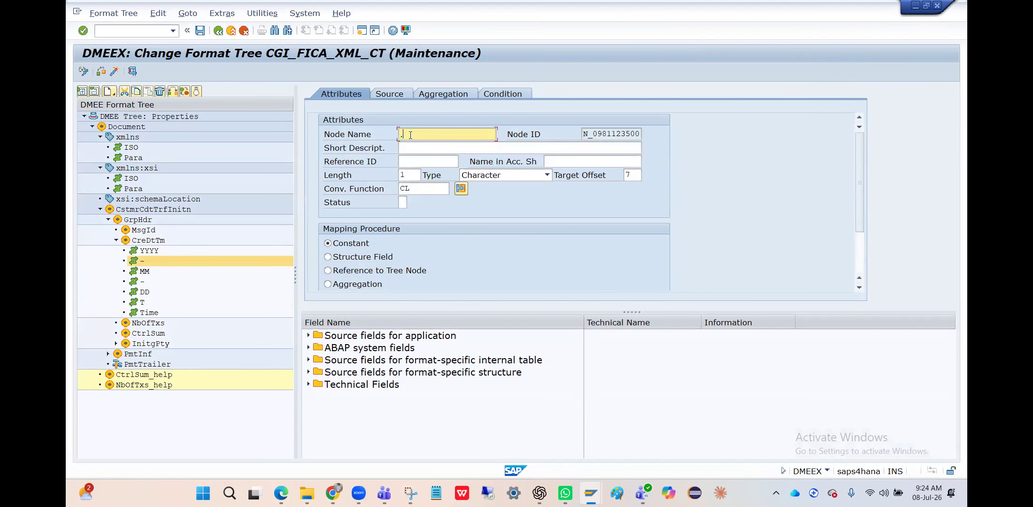
pyautogui.doubleClick(143, 281)
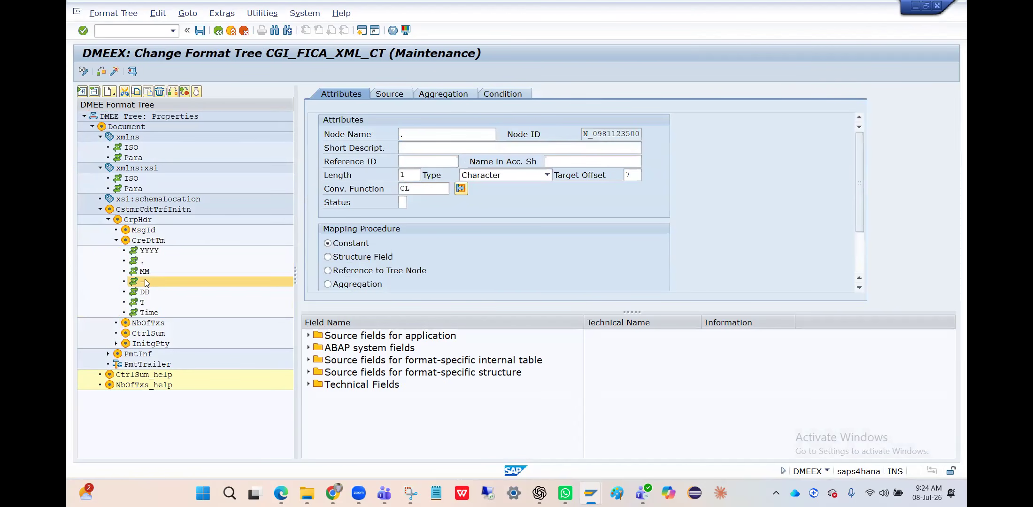
pyautogui.click(425, 136)
pyautogui.press('BackSpace')
pyautogui.write('.')
# Save and activate the format tree, agreeing to continue in the SAP namespace, and return to the initial screen.
pyautogui.hotkey('ctrl', 's')
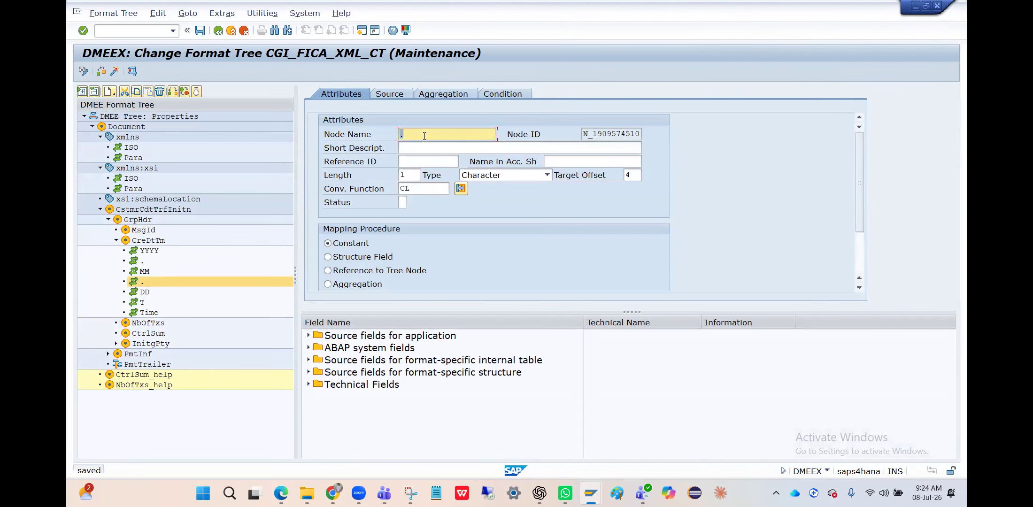
pyautogui.click(199, 33)
pyautogui.click(116, 71)
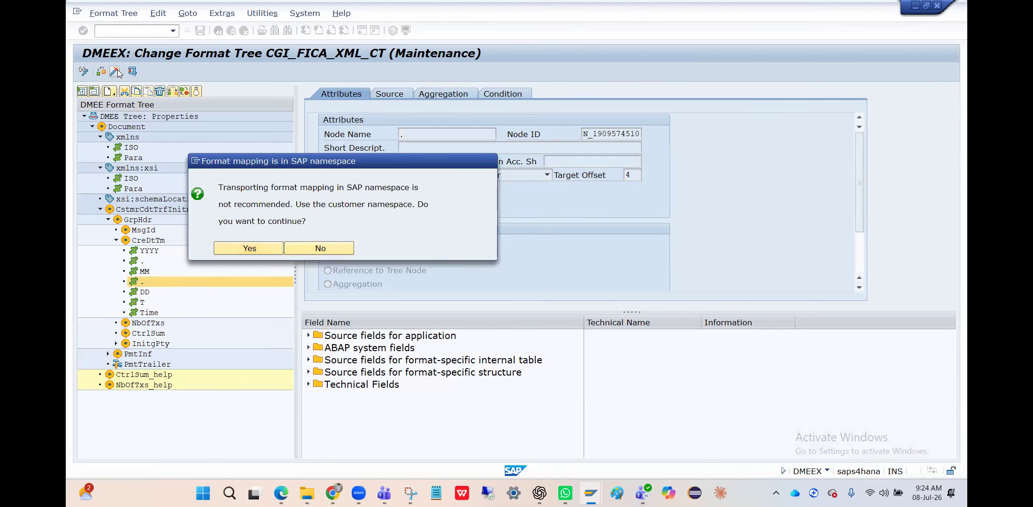
pyautogui.press('Return')
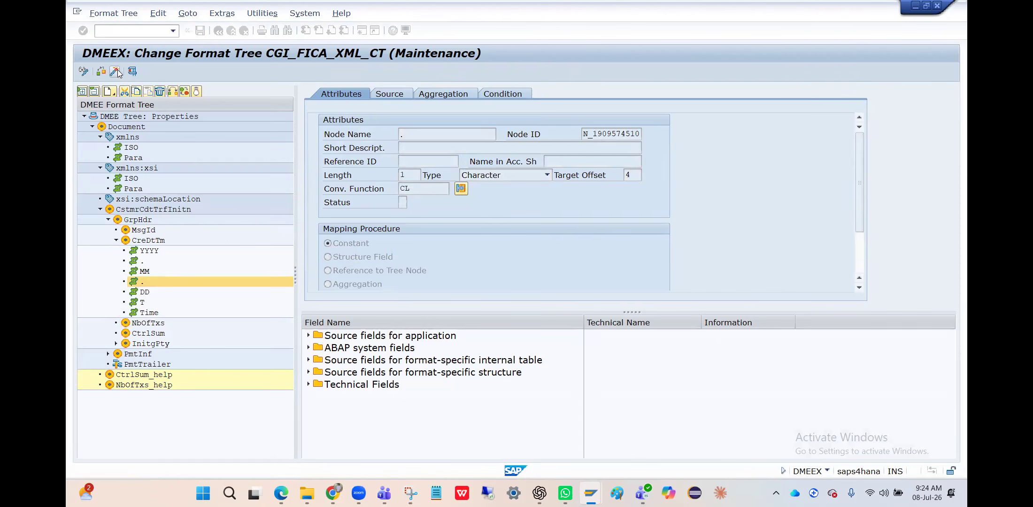
pyautogui.click(218, 31)
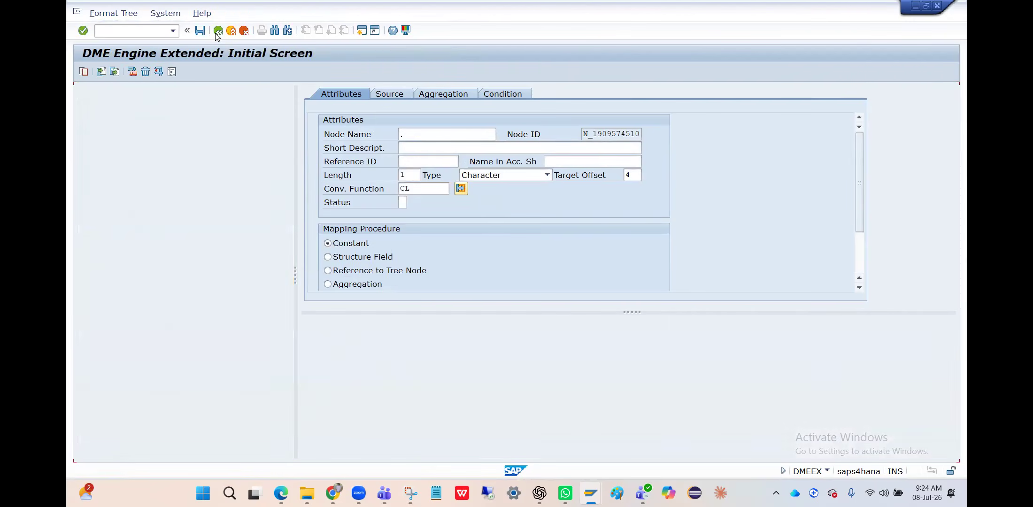
# Display the CGI_FICA_XML_CT tree, expand GrpHdr and CreDtTm, and check the separator node between YYYY and MM.
pyautogui.click(130, 163)
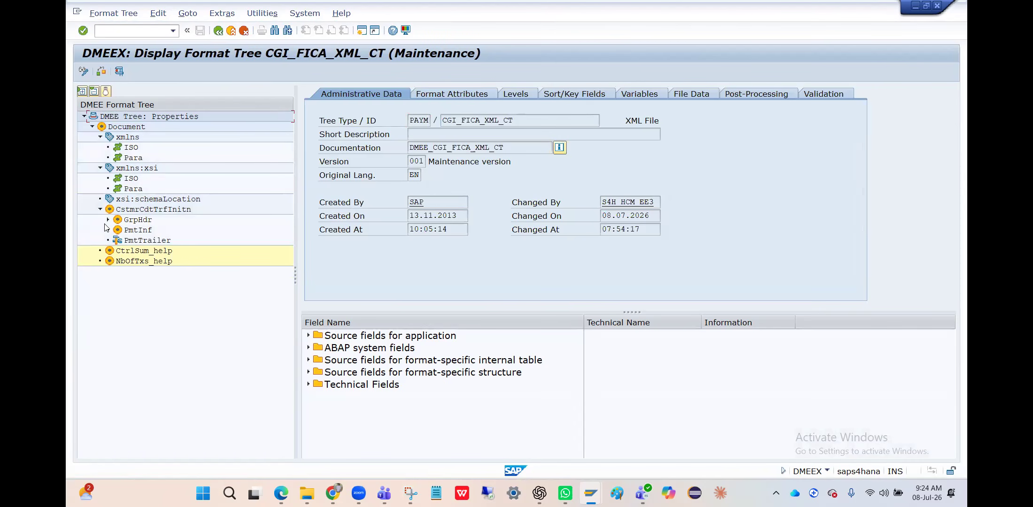
pyautogui.click(108, 220)
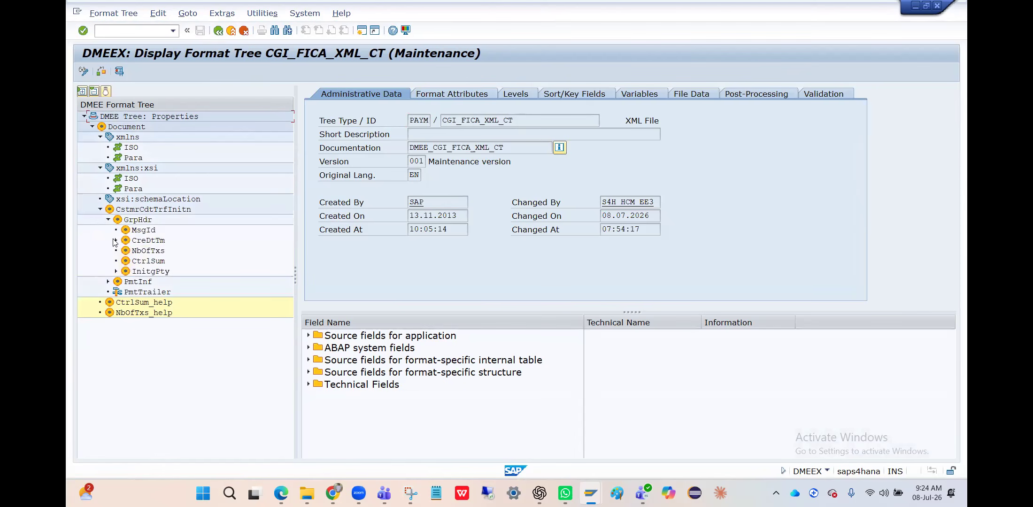
pyautogui.click(116, 241)
pyautogui.doubleClick(139, 260)
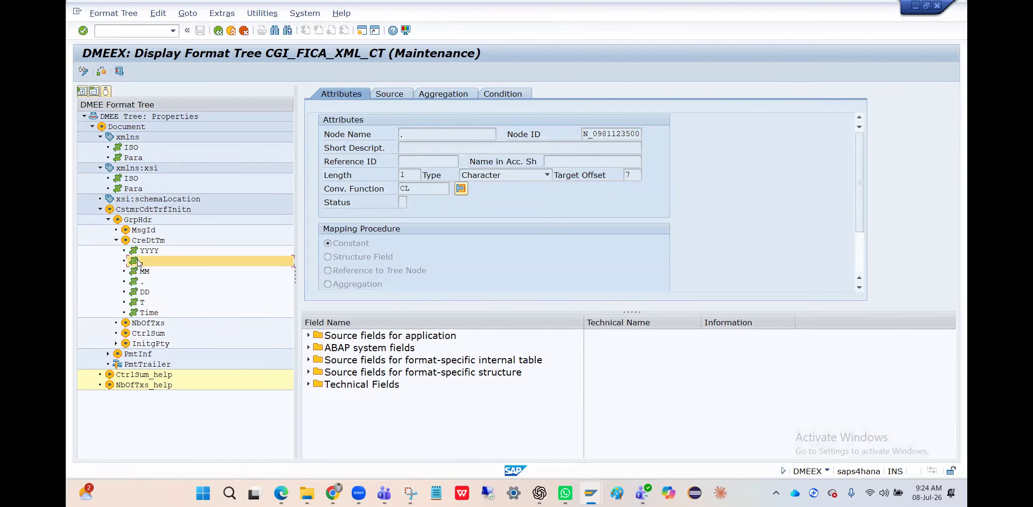
pyautogui.click(138, 29)
# Switch to the session displaying the accounting document, leave that document and start transaction FBL1N.
pyautogui.hotkey('alt', 'Tab')
pyautogui.hotkey('alt', 'Tab')
pyautogui.hotkey('alt', 'Tab')
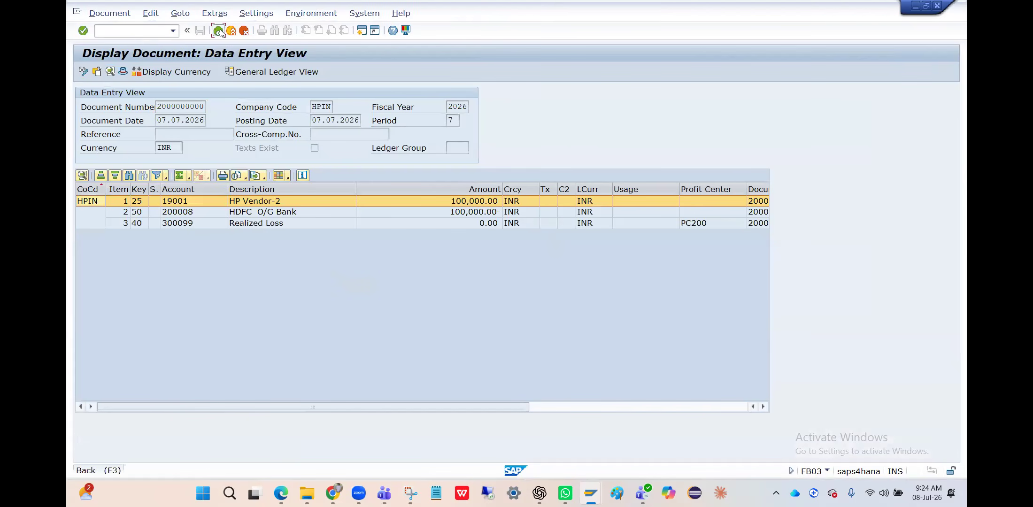
pyautogui.click(218, 31)
pyautogui.click(218, 31)
pyautogui.write('/n')
pyautogui.write('Bl1n')
pyautogui.press('Return')
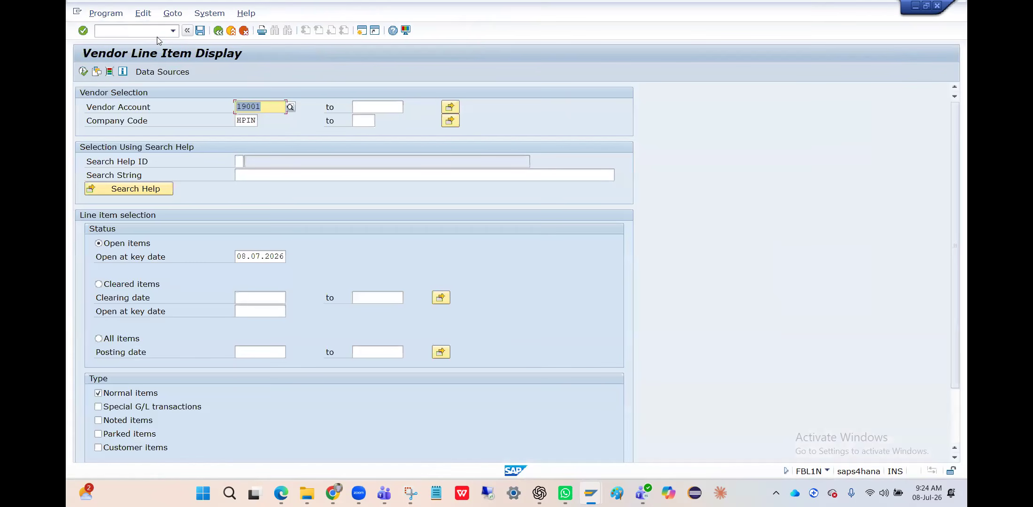
# List the open items of HP Vendor-2 in company code HPIN and return to the selection screen.
pyautogui.press('BackSpace')
pyautogui.write('1')
pyautogui.press('Down')
pyautogui.press('Return')
pyautogui.click(84, 72)
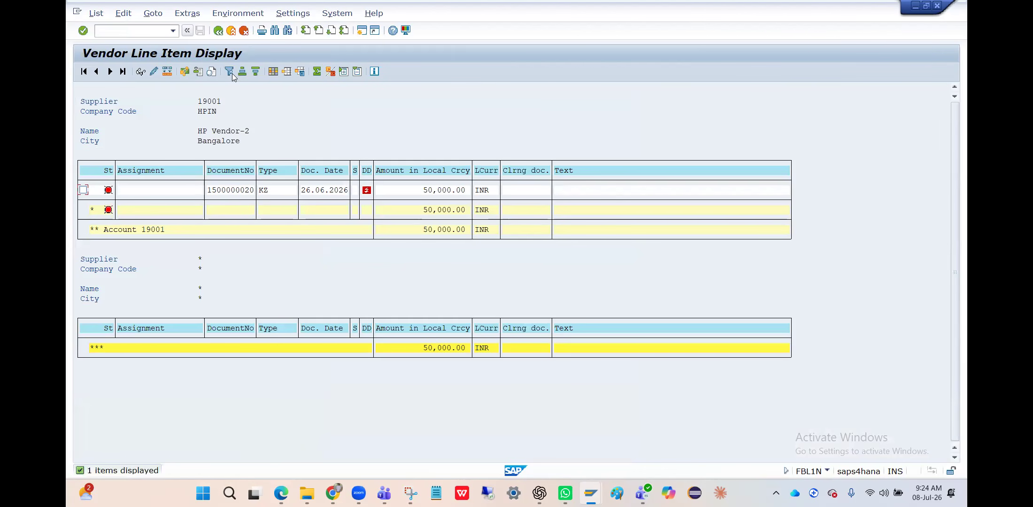
pyautogui.click(218, 32)
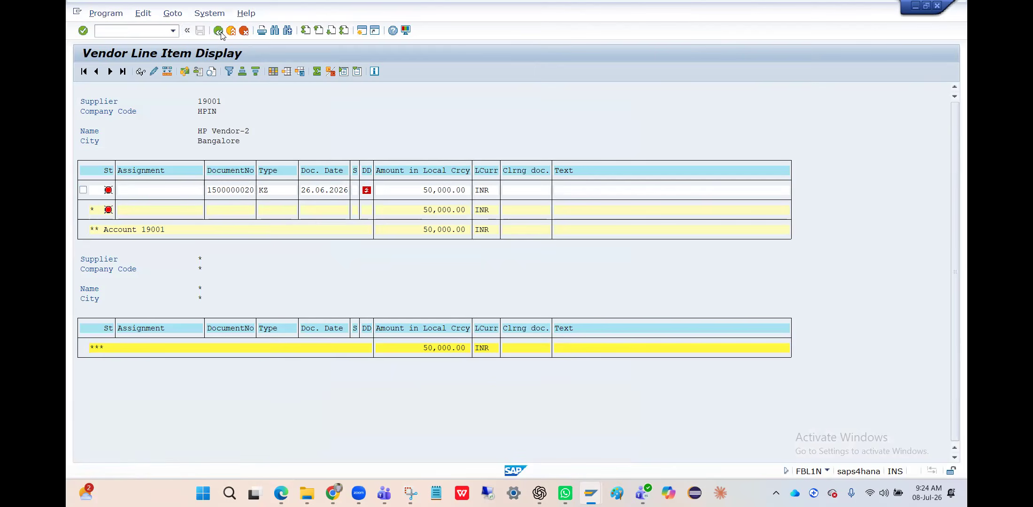
pyautogui.hotkey('alt', 'Tab')
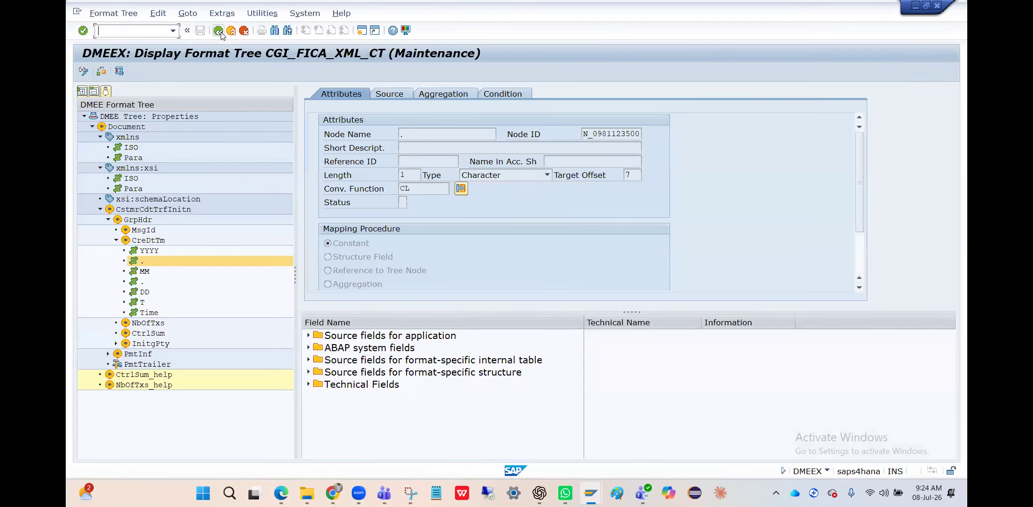
pyautogui.hotkey('alt', 'Tab')
pyautogui.click(159, 32)
pyautogui.write('/nFb')
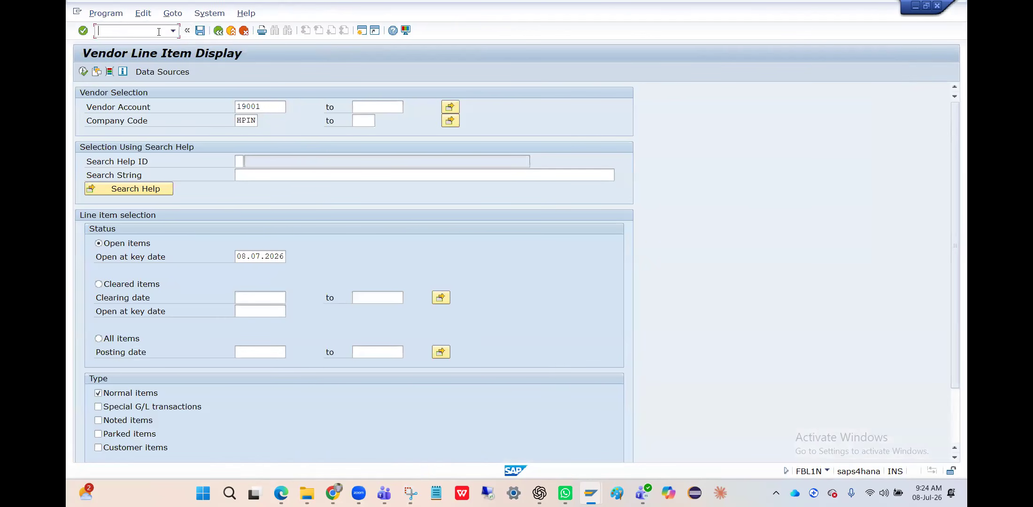
pyautogui.write('03')
pyautogui.press('Return')
pyautogui.press('BackSpace')
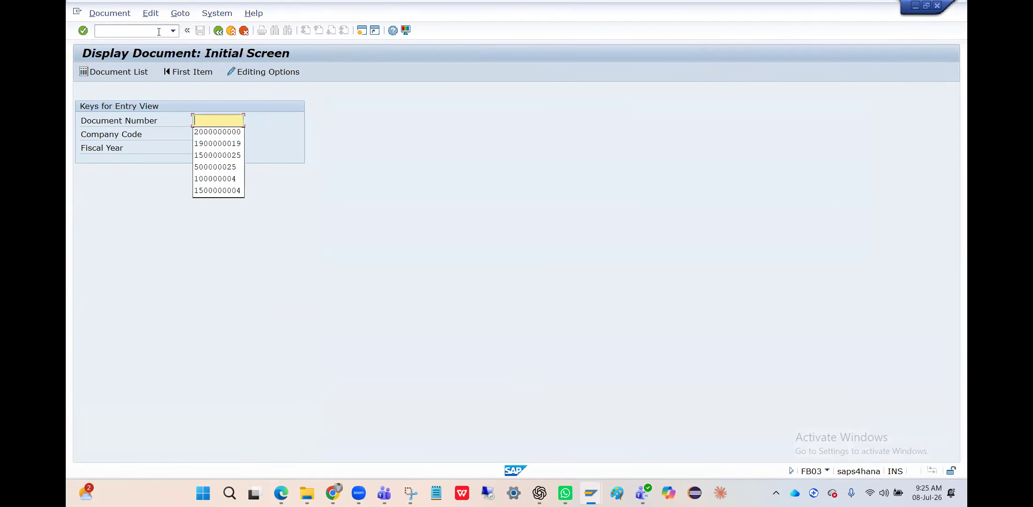
pyautogui.click(212, 144)
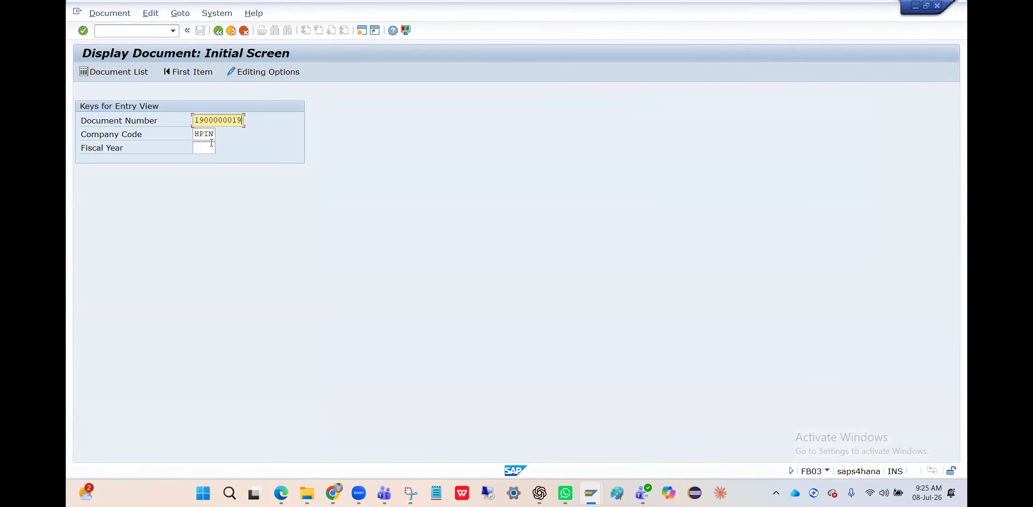
pyautogui.click(157, 32)
pyautogui.write('/nF')
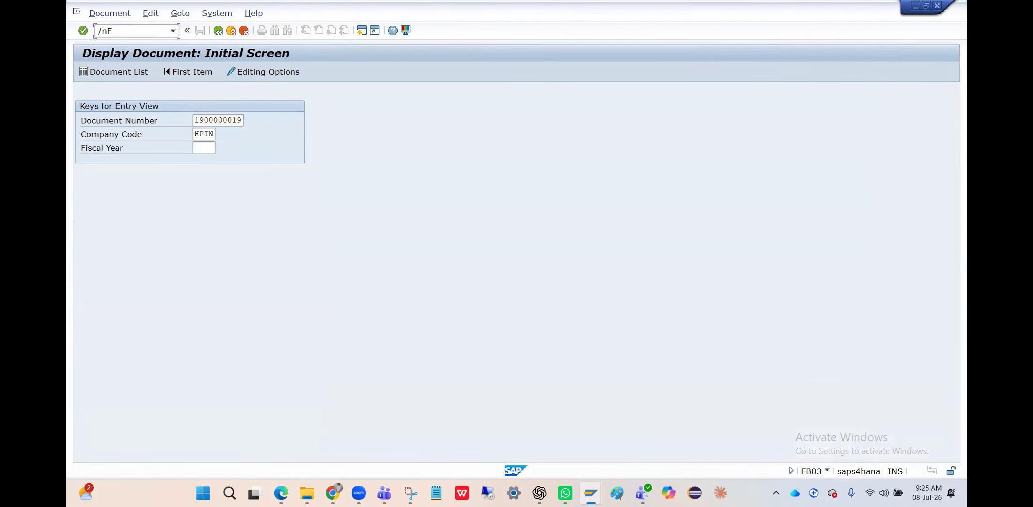
pyautogui.write('b01')
pyautogui.press('Return')
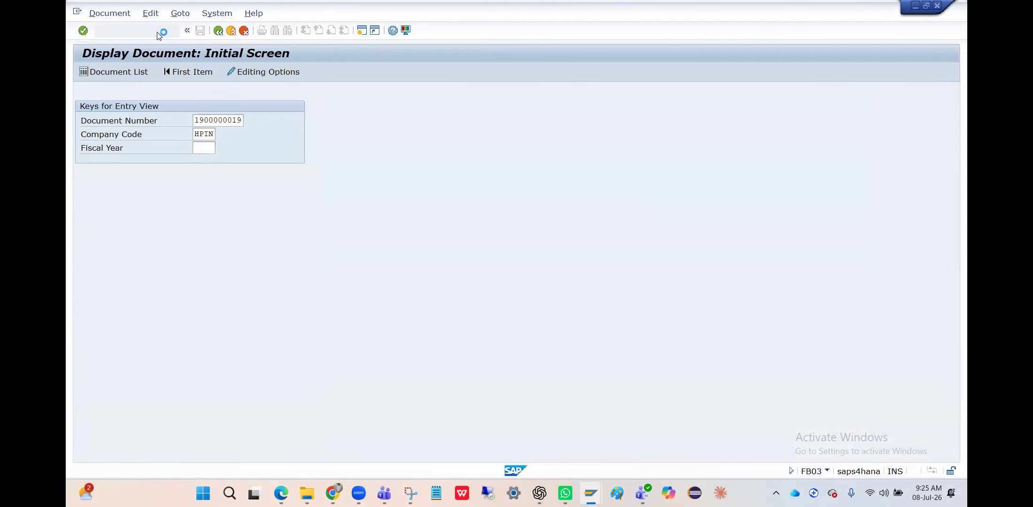
pyautogui.click(385, 69)
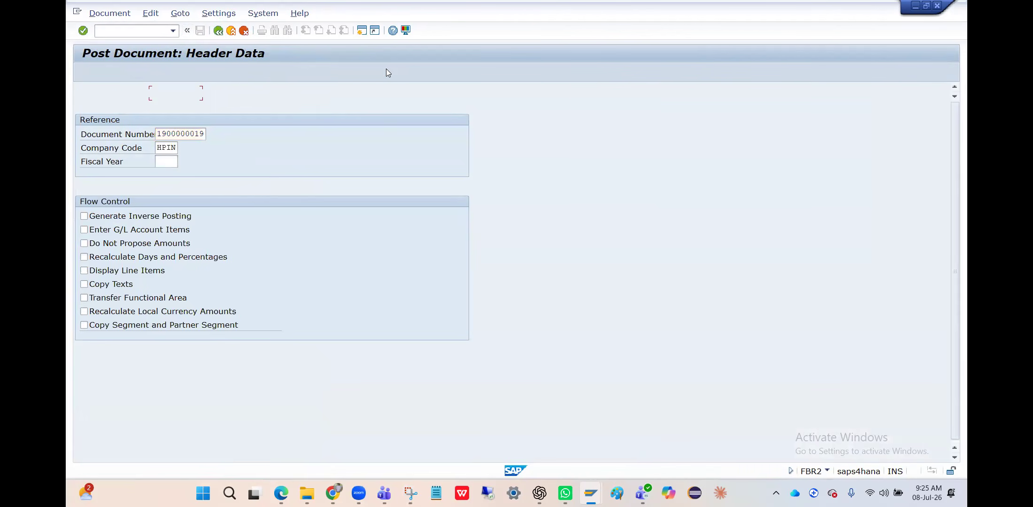
pyautogui.press('Return')
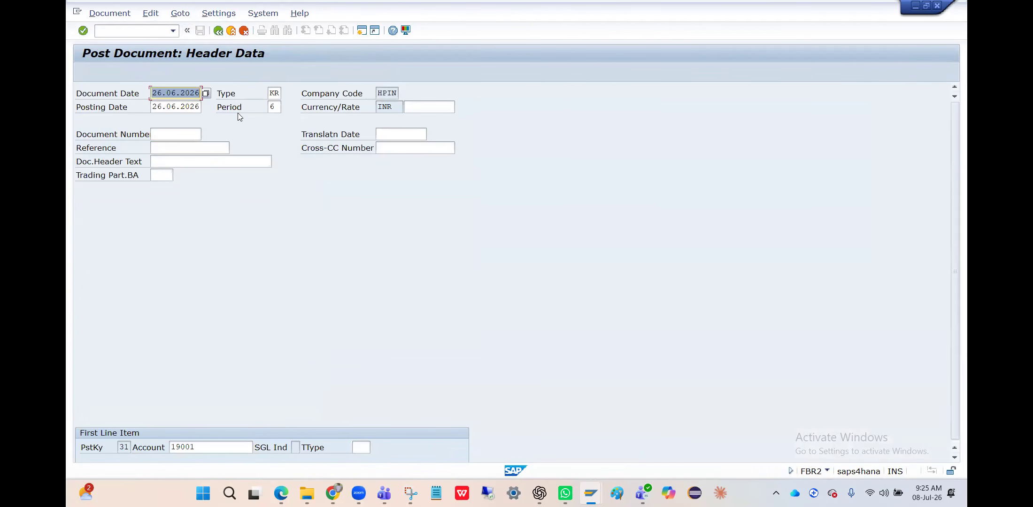
# Set the document date of the new vendor invoice to 08.07.2026.
pyautogui.press('BackSpace')
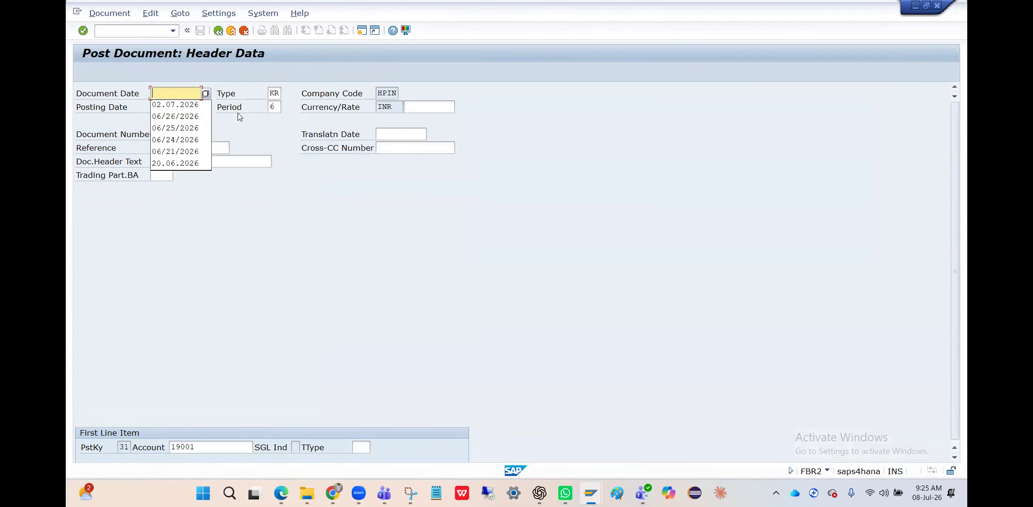
pyautogui.click(189, 106)
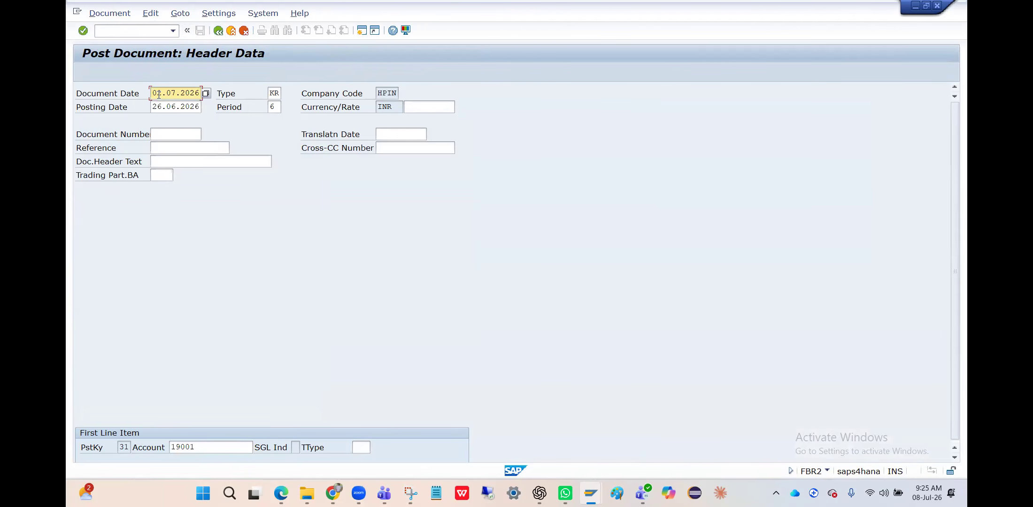
pyautogui.click(159, 95)
pyautogui.press('BackSpace')
pyautogui.write('8')
# Set the posting date to 08.07.2026 and accept the proposed line items to reach the document overview.
pyautogui.click(160, 104)
pyautogui.press('BackSpace')
pyautogui.write('08')
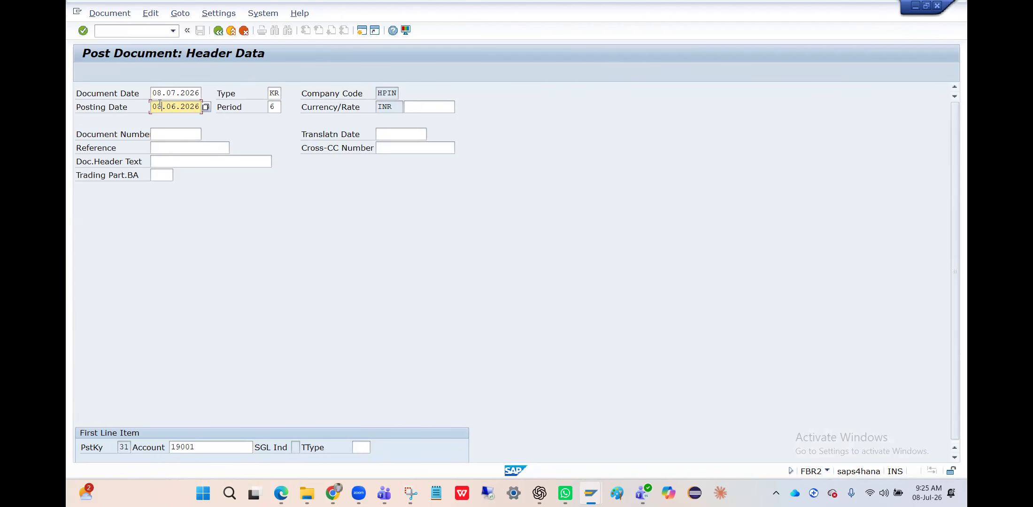
pyautogui.press('Right')
pyautogui.press('Right')
pyautogui.press('BackSpace')
pyautogui.write('7')
pyautogui.press('Return')
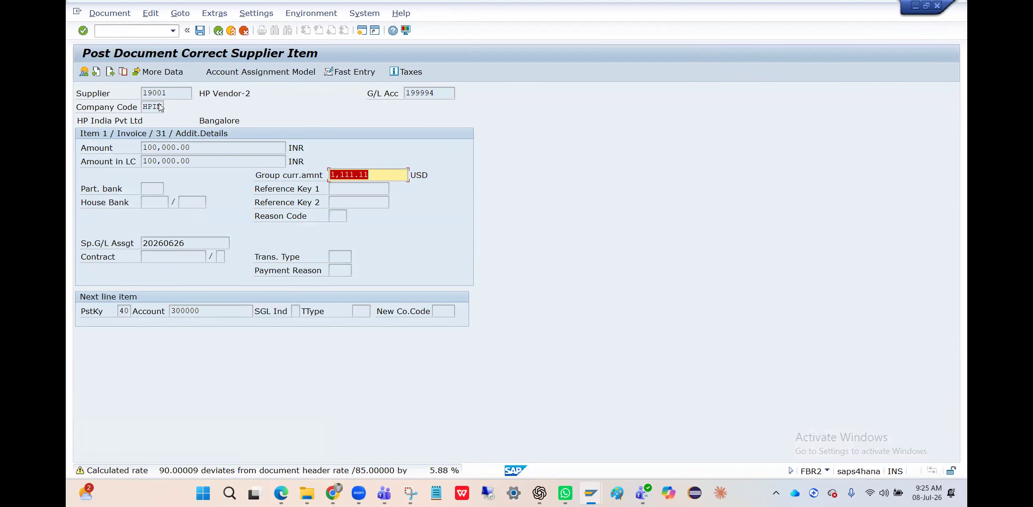
pyautogui.press('Return')
pyautogui.press('Return')
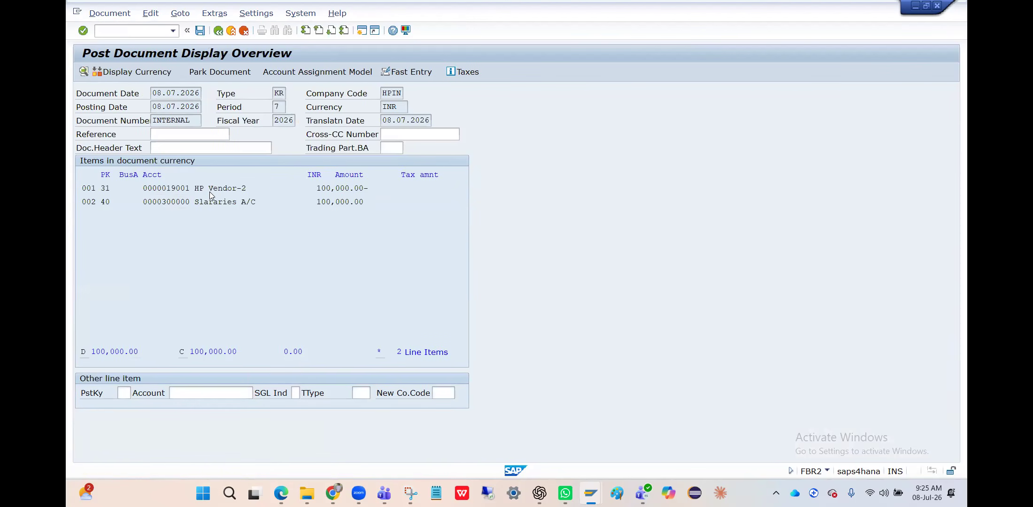
# Set the HP Vendor-2 line item's amount to 20000 INR and return to the document overview.
pyautogui.doubleClick(209, 190)
pyautogui.press('BackSpace')
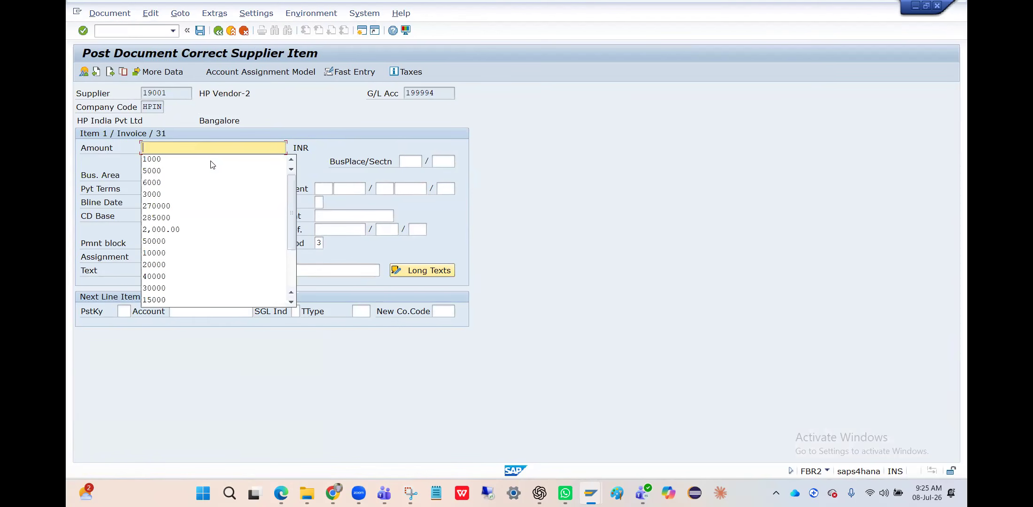
pyautogui.write('20000')
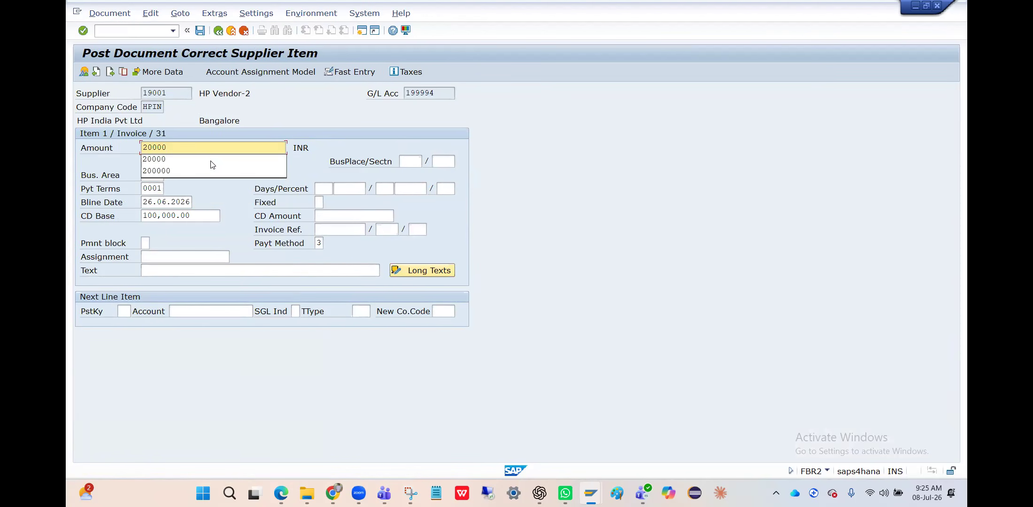
pyautogui.press('Return')
pyautogui.press('Return')
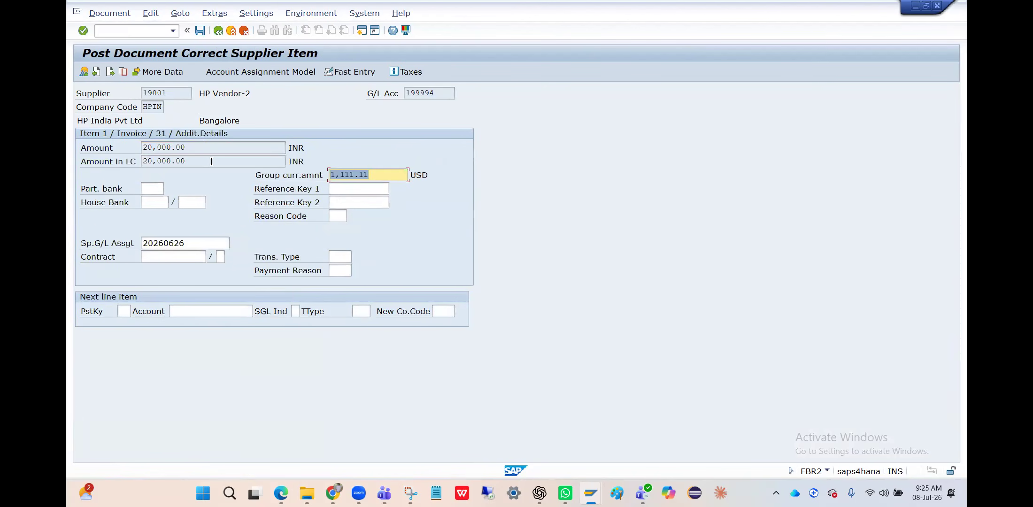
pyautogui.press('Return')
pyautogui.click(89, 73)
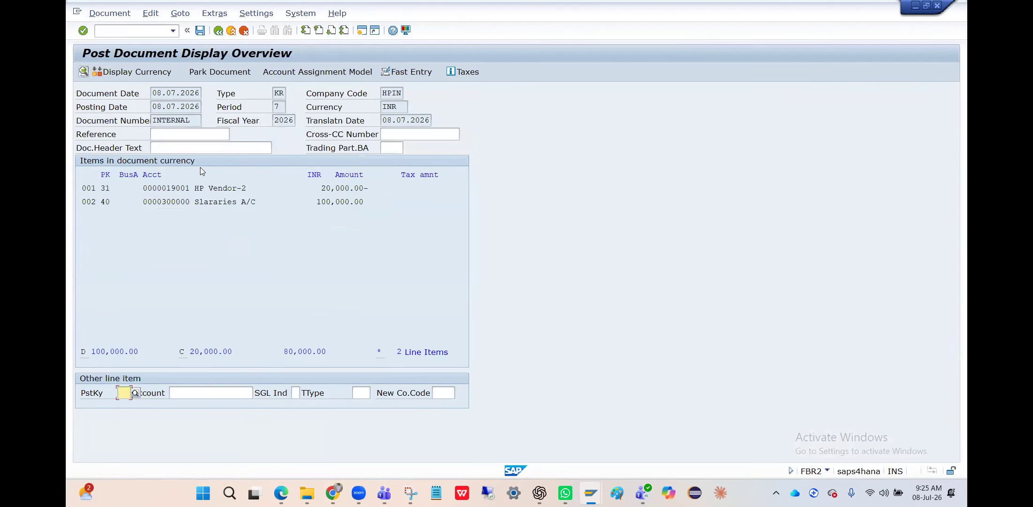
# Set the Slararies A/C debit item's amount to 20000 INR and post the document.
pyautogui.doubleClick(222, 203)
pyautogui.press('BackSpace')
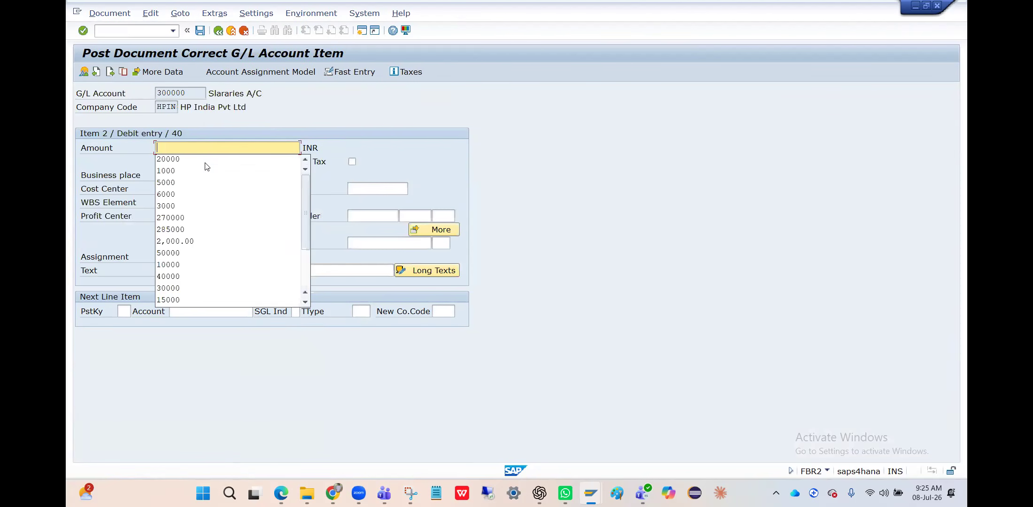
pyautogui.click(205, 160)
pyautogui.press('Return')
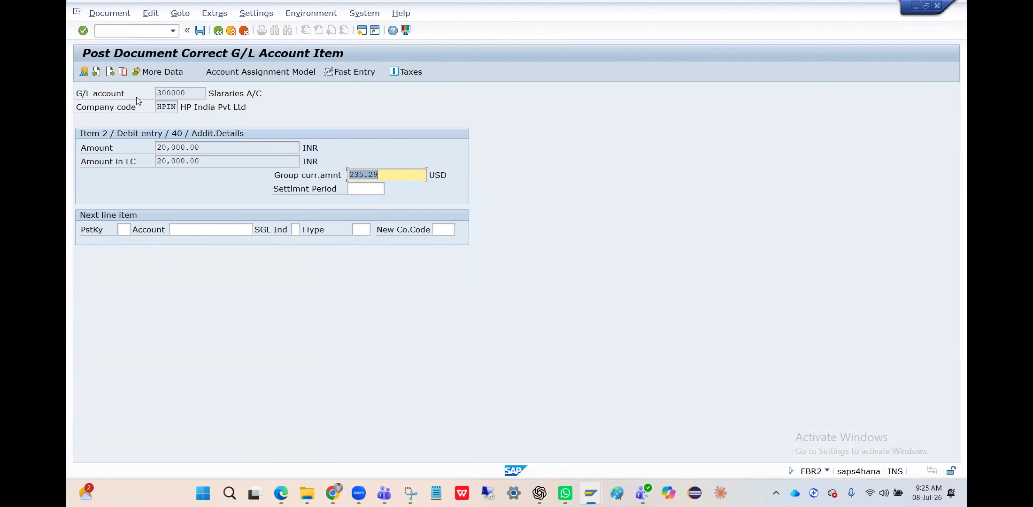
pyautogui.click(84, 72)
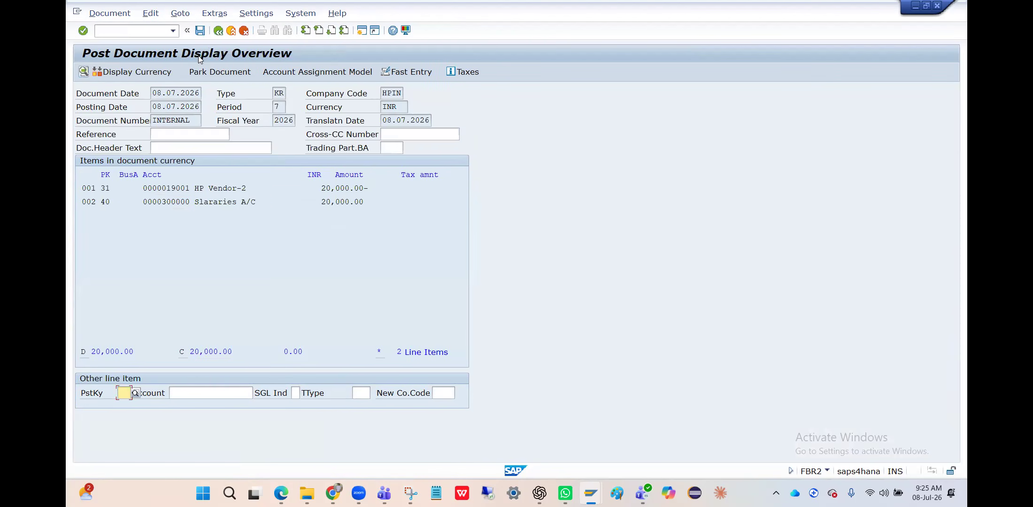
pyautogui.click(201, 31)
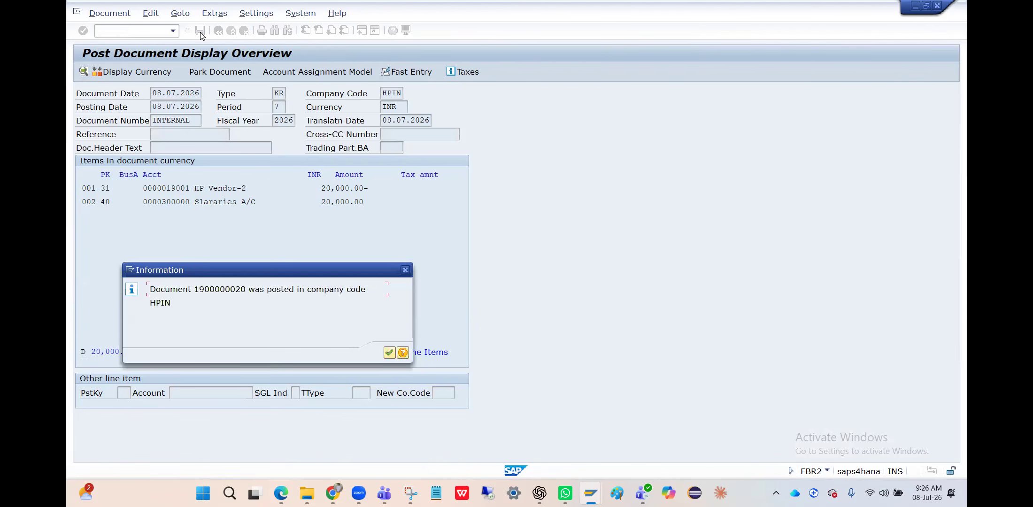
# Acknowledge the posting message, display the newly posted HP Vendor-2 invoice and copy its document number.
pyautogui.press('Return')
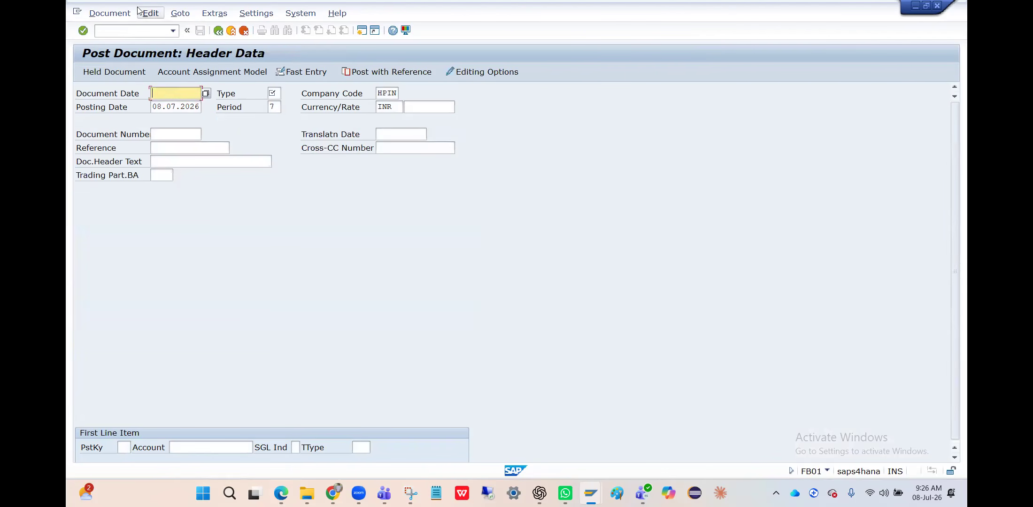
pyautogui.click(117, 14)
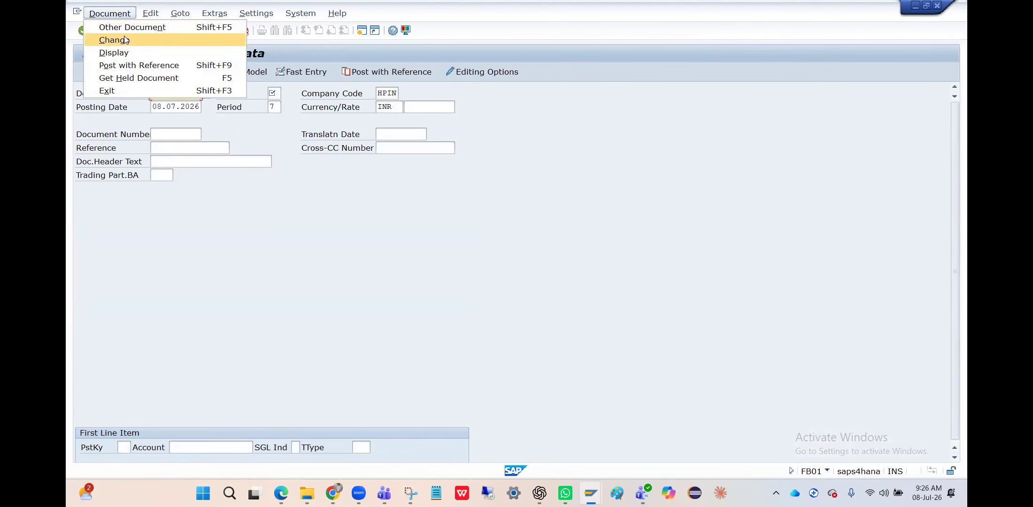
pyautogui.click(115, 53)
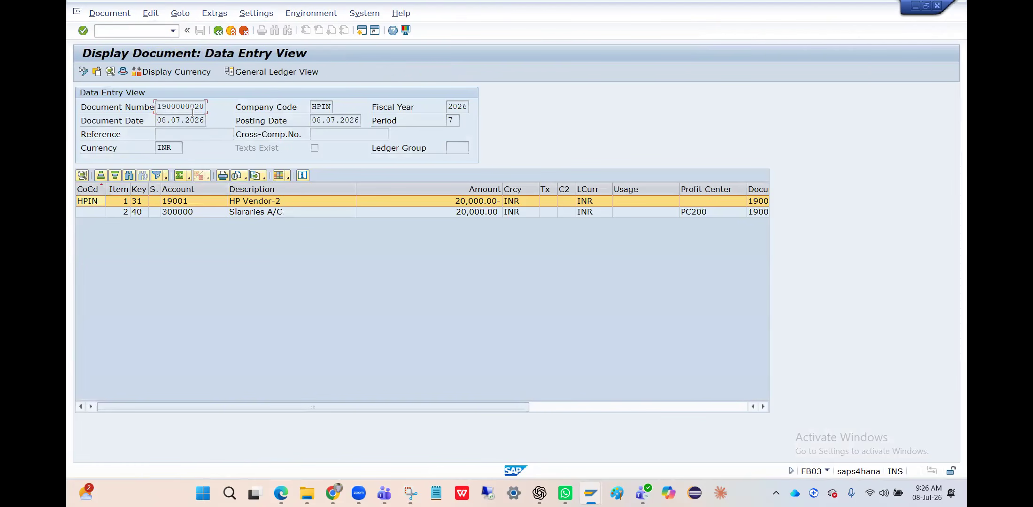
pyautogui.hotkey('ctrl', 'a')
pyautogui.hotkey('ctrl', 'c')
# Switch to the session showing format tree CGI_FICA_XML_CT and start transaction F110 there.
pyautogui.hotkey('alt', 'Tab')
pyautogui.press('Tab')
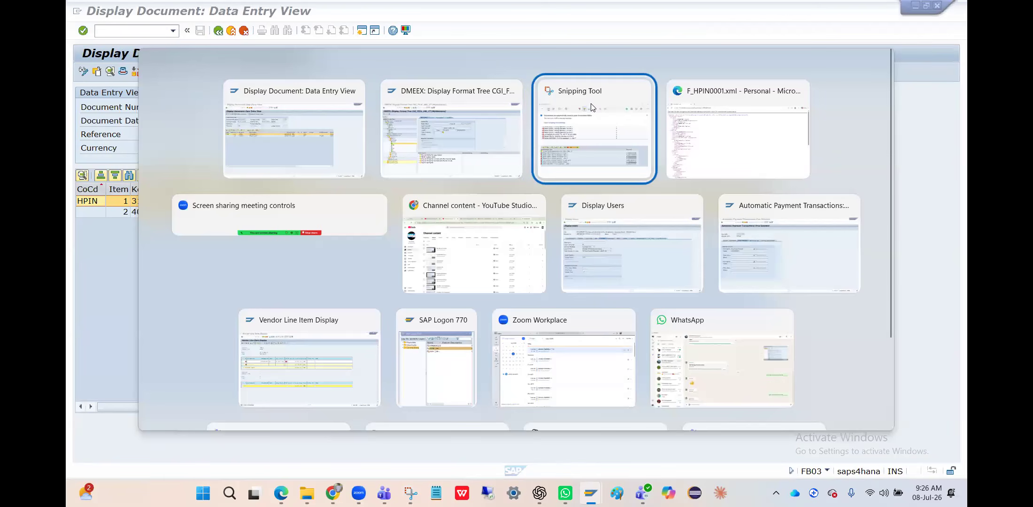
pyautogui.hotkey('alt', 'Tab')
pyautogui.press('Tab')
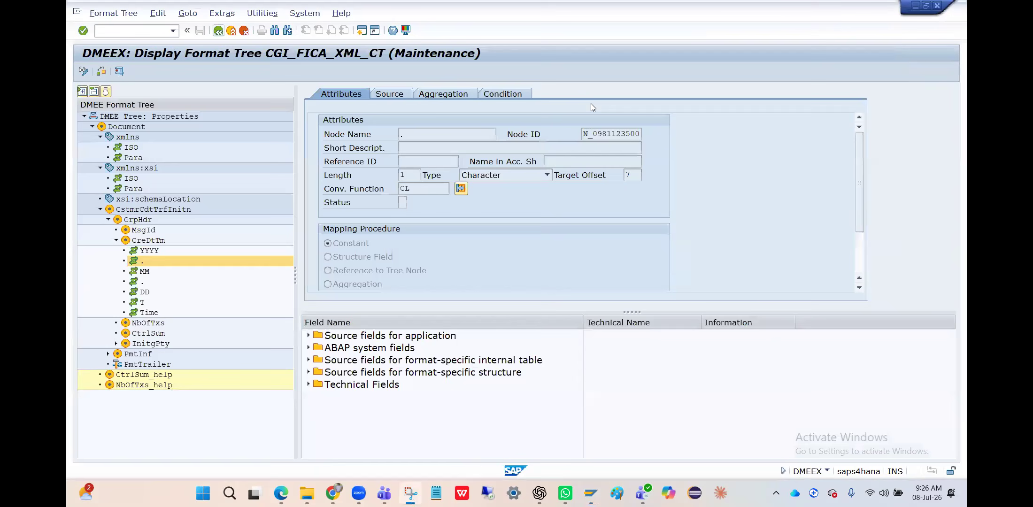
pyautogui.write('/nF')
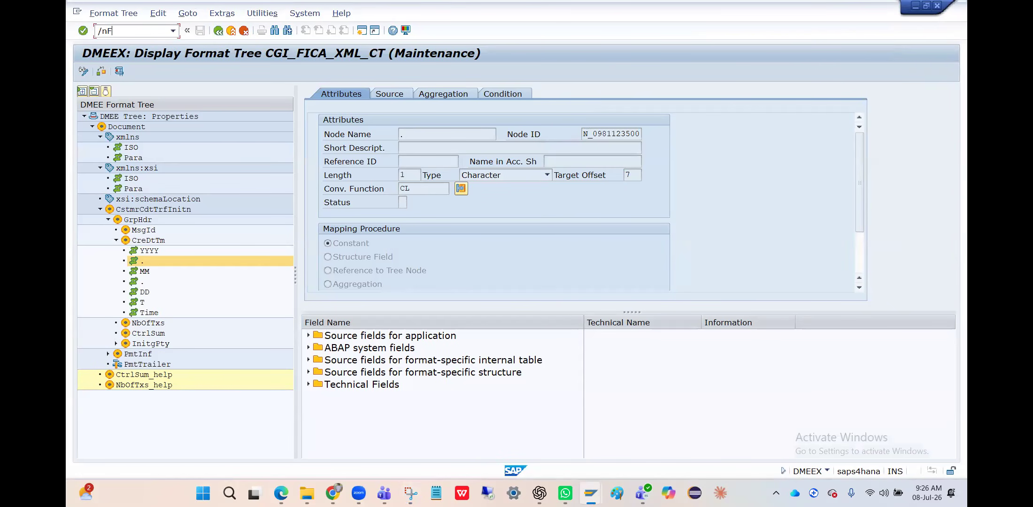
pyautogui.write('110')
pyautogui.press('Return')
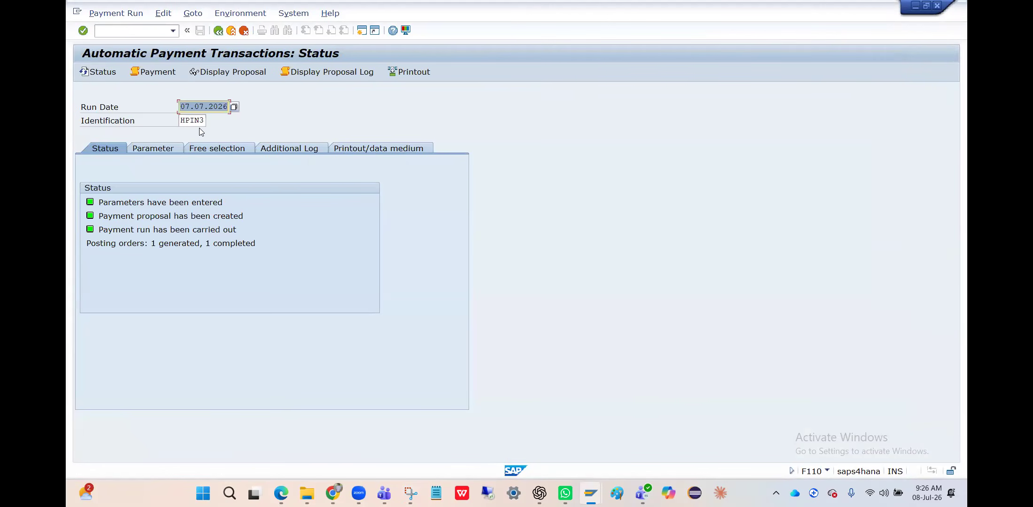
# Set up a payment run with run date 08.07.2026 and identification HPIN1.
pyautogui.click(204, 122)
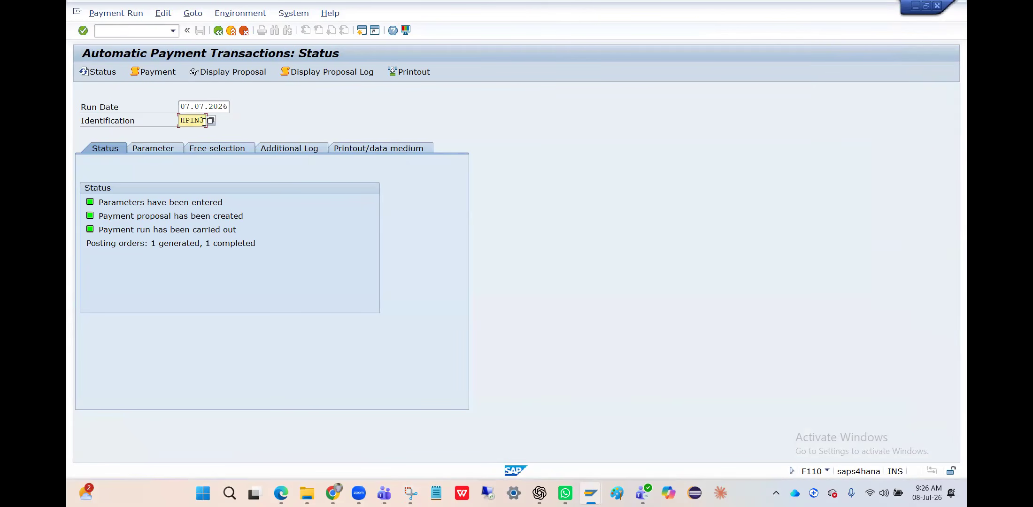
pyautogui.click(190, 112)
pyautogui.press('BackSpace')
pyautogui.write('8')
pyautogui.press('Return')
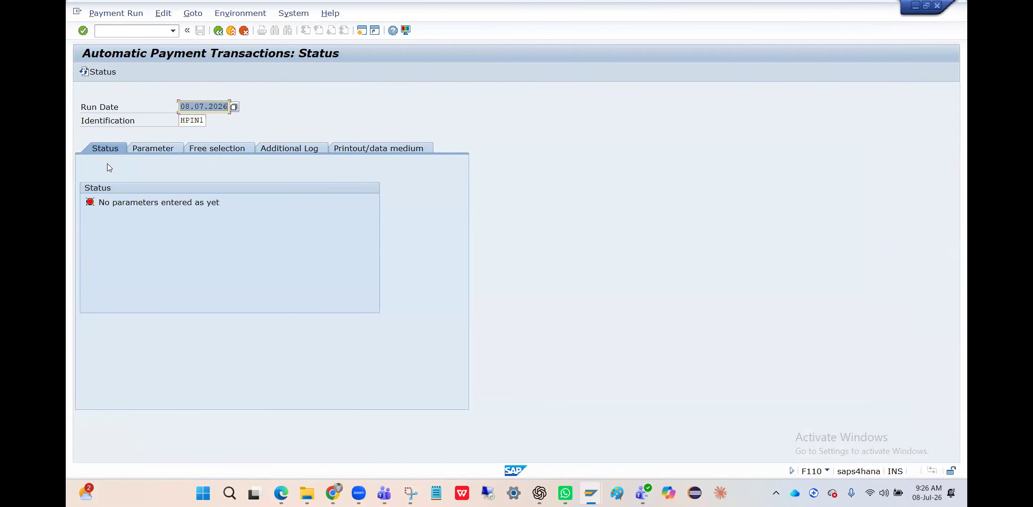
# Copy the parameters from the 07.07.2026 run HPIN3 with adjusted date details and save them.
pyautogui.click(148, 151)
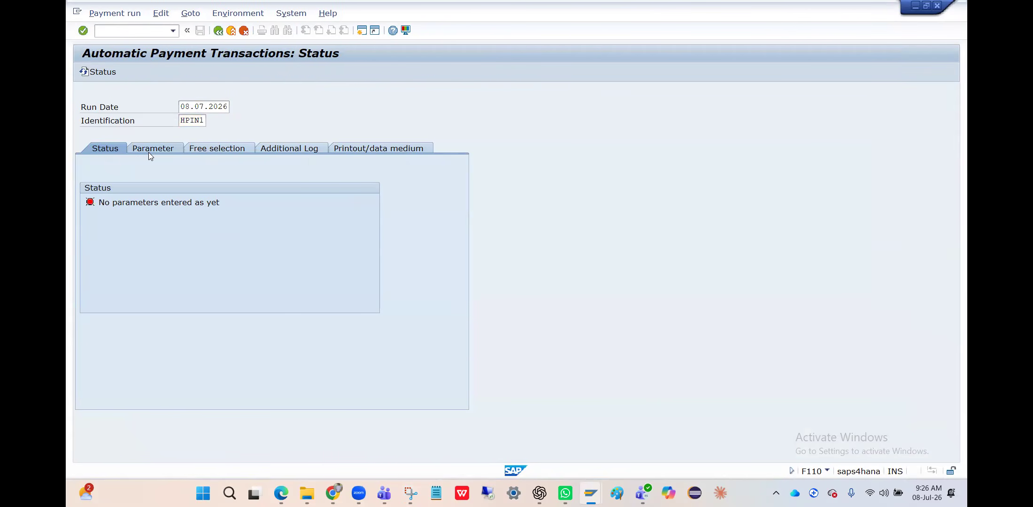
pyautogui.click(163, 15)
pyautogui.click(180, 37)
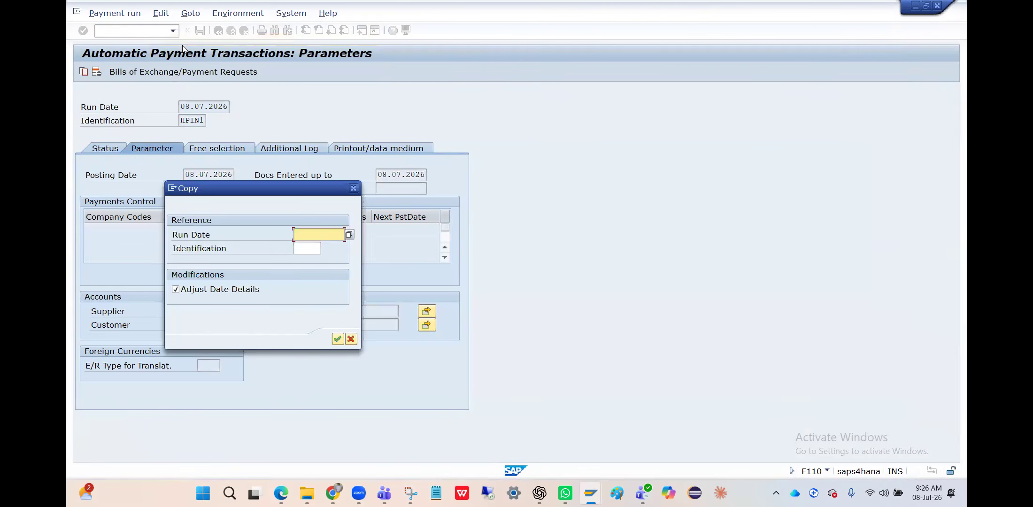
pyautogui.press('Down')
pyautogui.press('Down')
pyautogui.press('Tab')
pyautogui.press('Down')
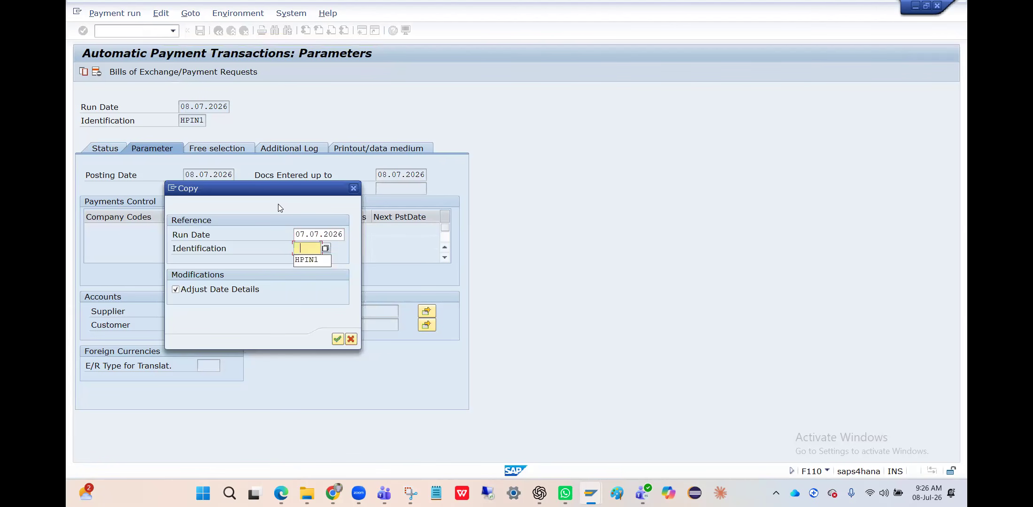
pyautogui.press('Down')
pyautogui.press('Return')
pyautogui.press('BackSpace')
pyautogui.write('3')
pyautogui.press('Return')
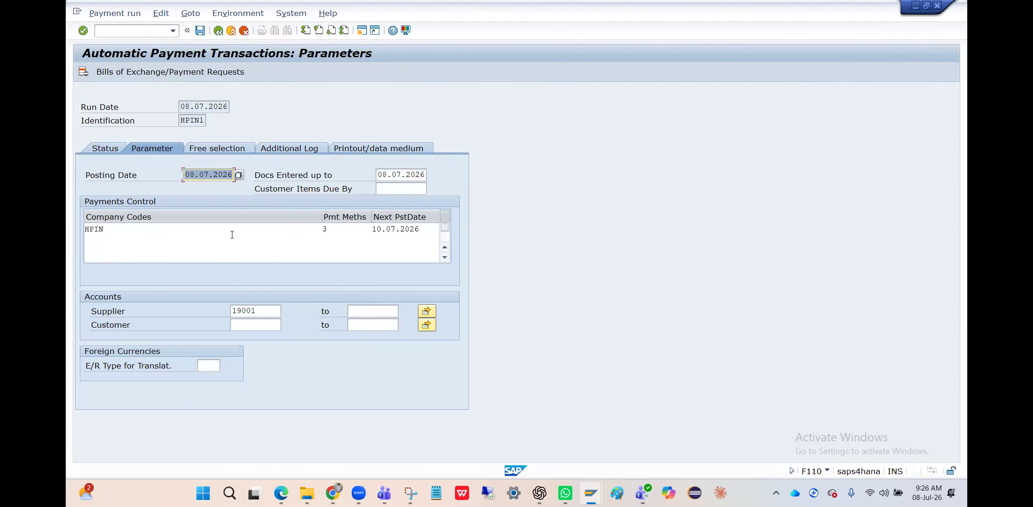
pyautogui.hotkey('ctrl', 's')
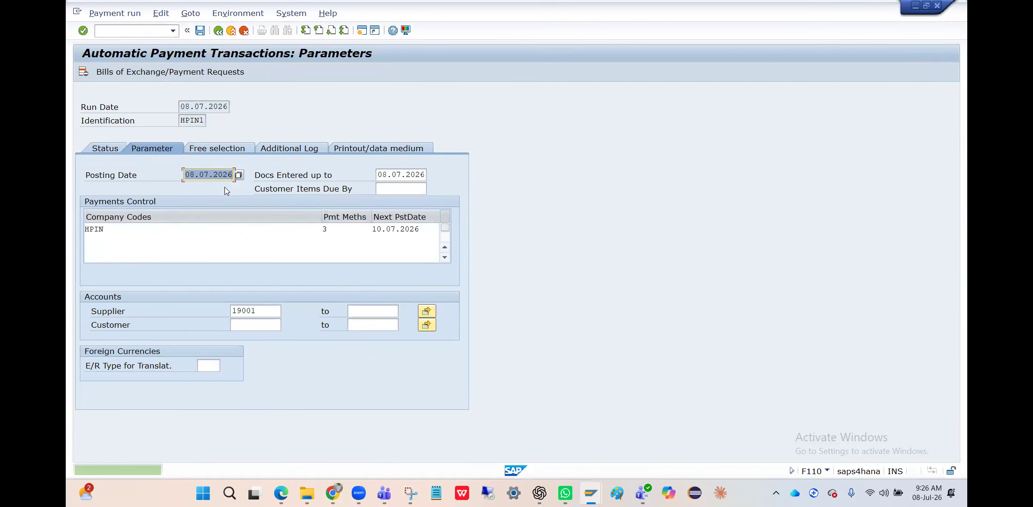
# Replace the free selection's Document Number value with the copied invoice number and save the run.
pyautogui.click(217, 149)
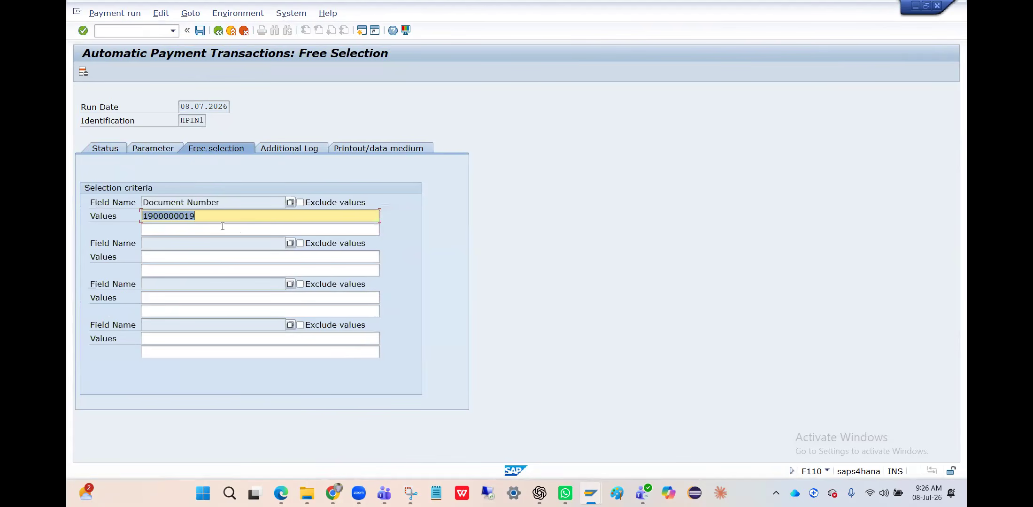
pyautogui.hotkey('ctrl', 'v')
pyautogui.press('Return')
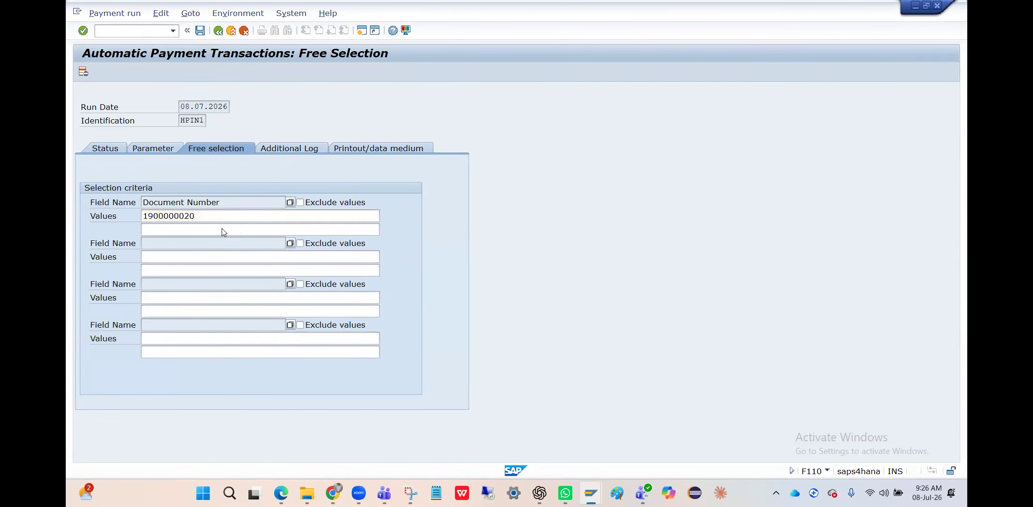
pyautogui.hotkey('ctrl', 's')
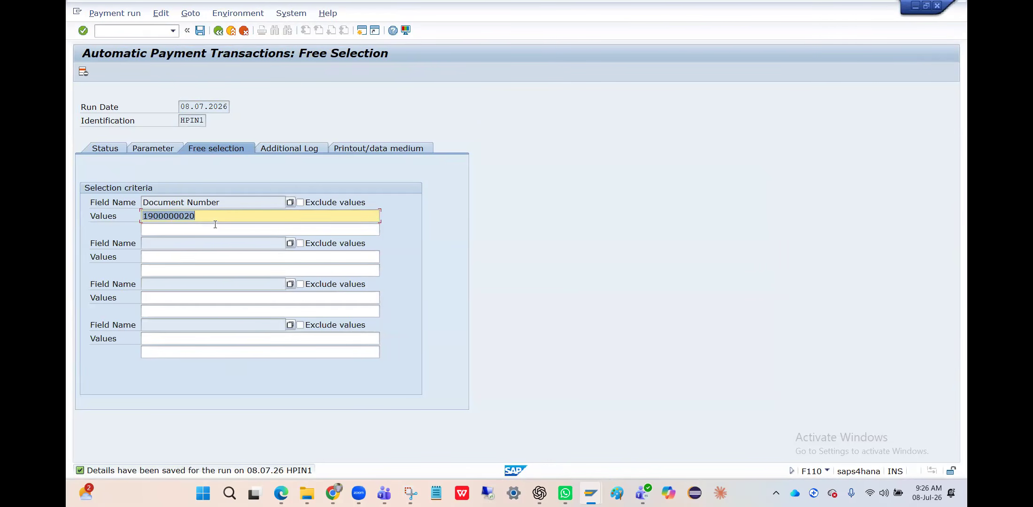
# Review the run's company code, payment method, next posting date, supplier, free selection, additional log and printout settings.
pyautogui.click(167, 147)
pyautogui.click(105, 149)
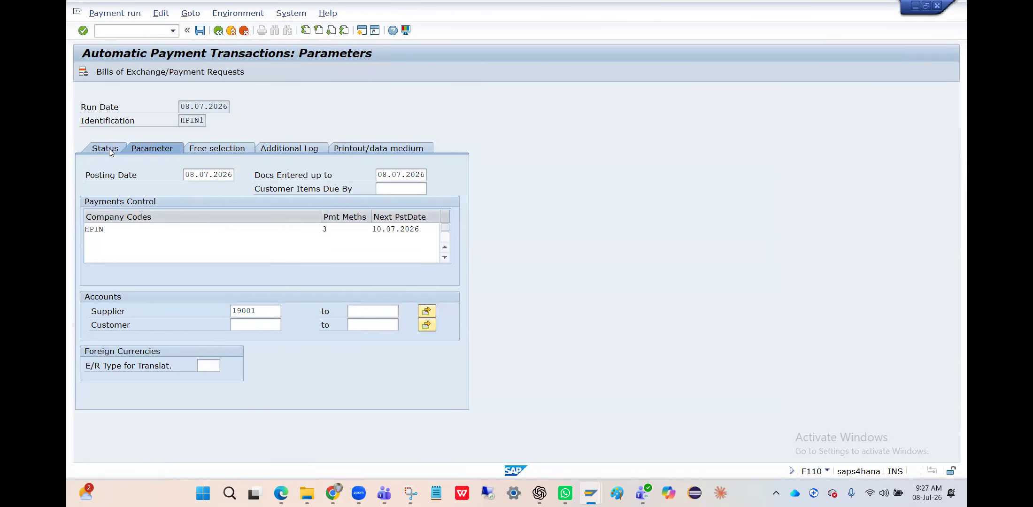
pyautogui.click(139, 149)
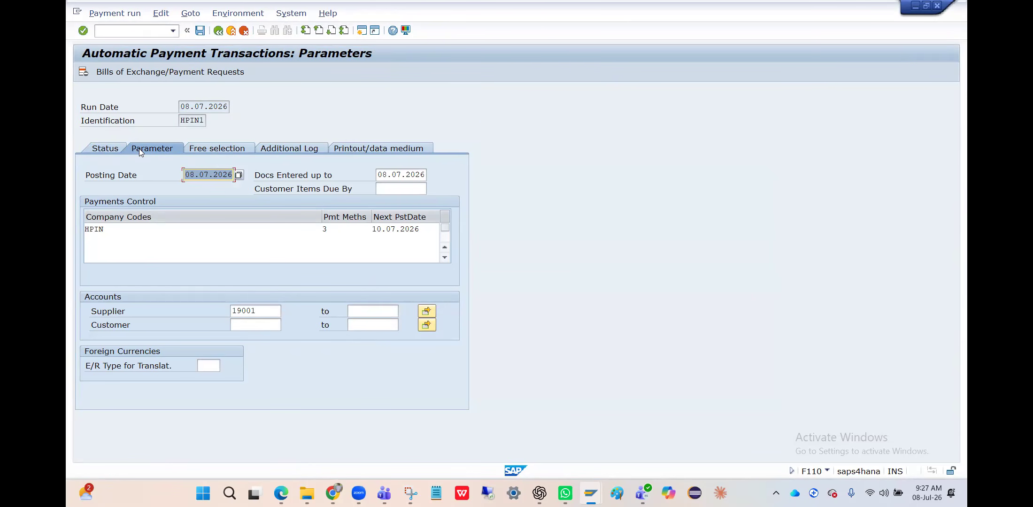
pyautogui.click(342, 228)
pyautogui.click(177, 231)
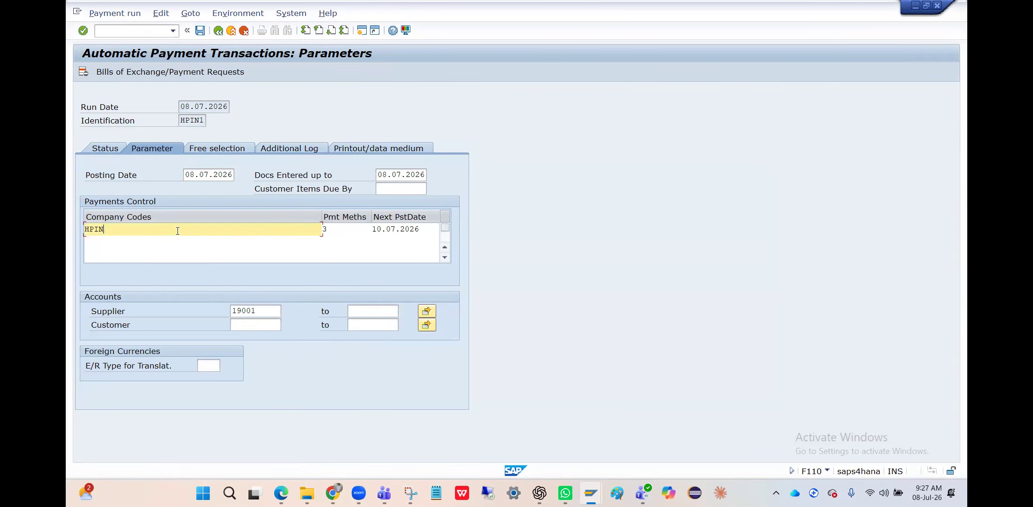
pyautogui.click(395, 230)
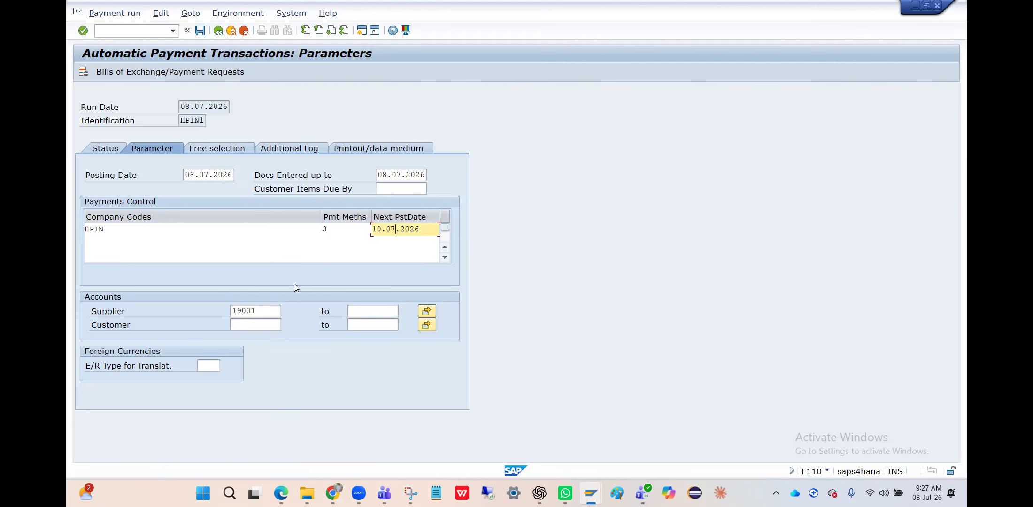
pyautogui.click(261, 307)
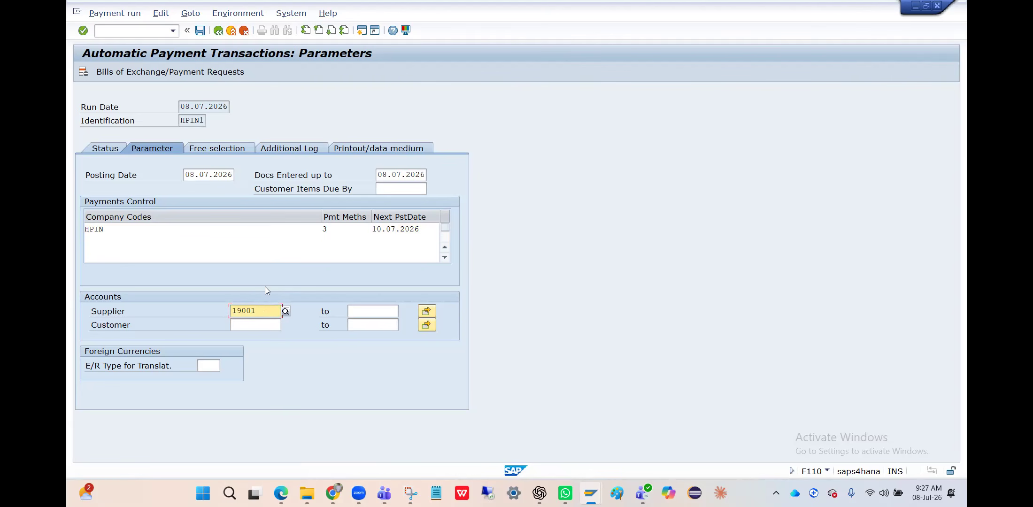
pyautogui.click(224, 149)
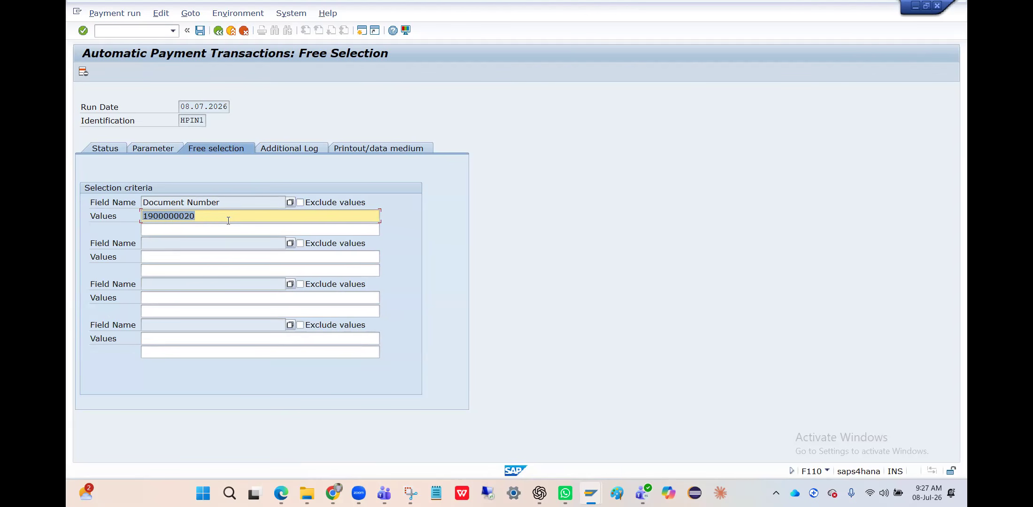
pyautogui.click(310, 149)
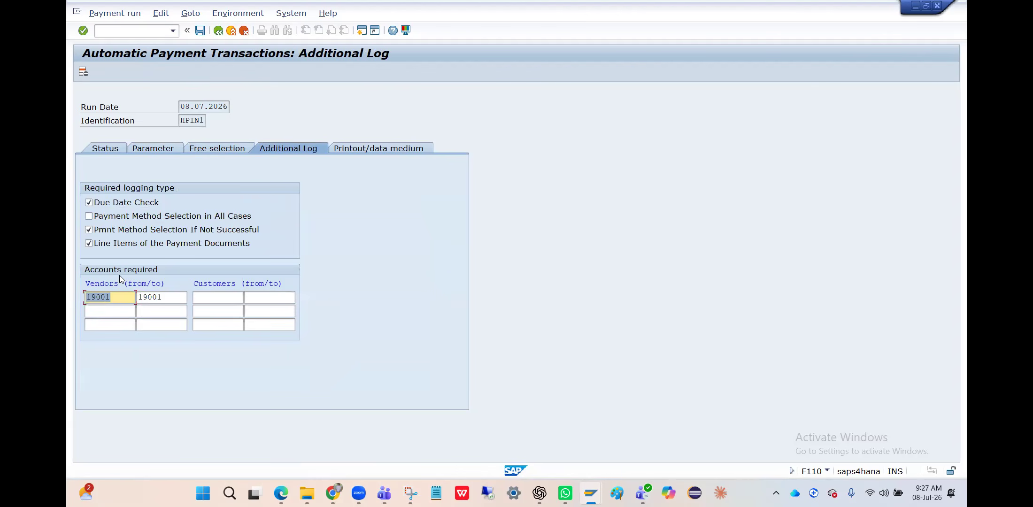
pyautogui.click(361, 149)
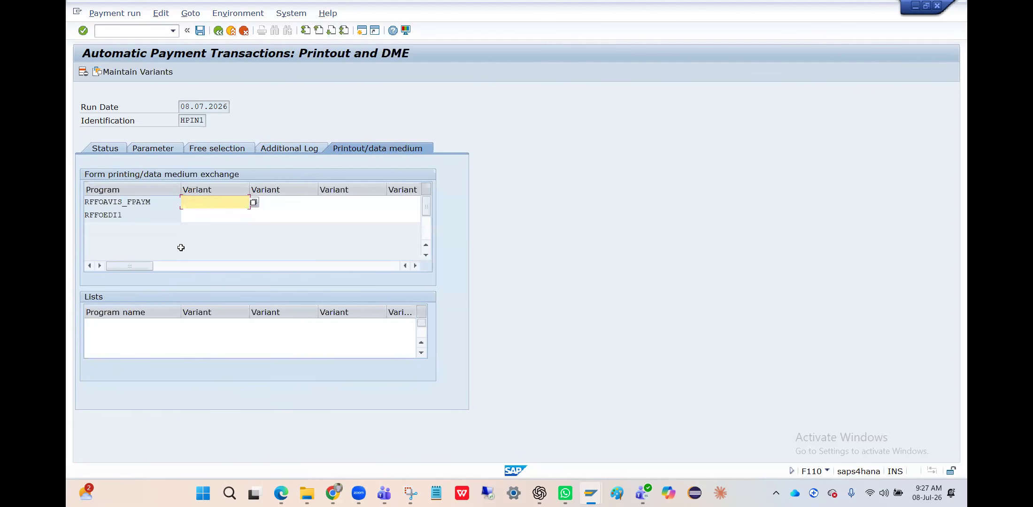
# Save the run details, schedule the payment proposal to start immediately and refresh its status.
pyautogui.hotkey('ctrl', 's')
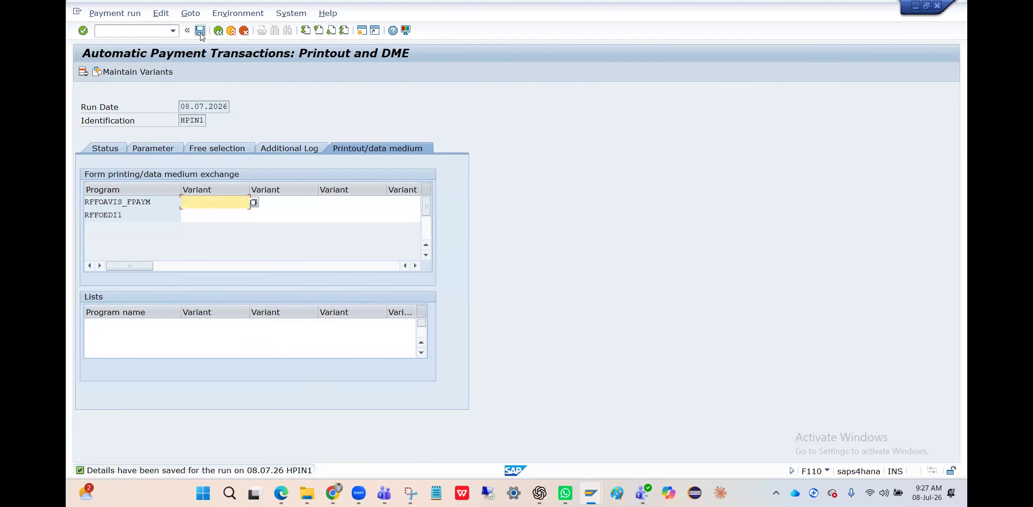
pyautogui.click(110, 148)
pyautogui.click(150, 74)
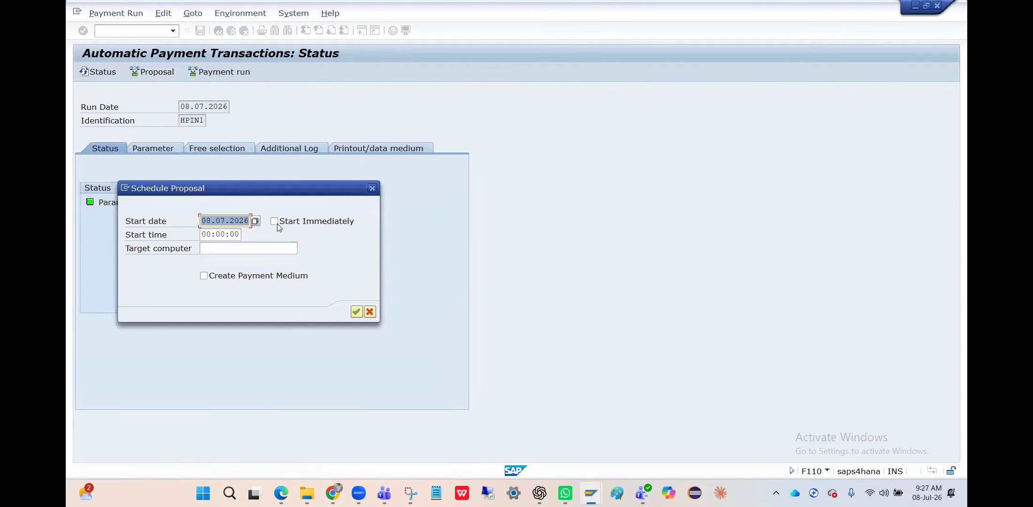
pyautogui.click(276, 225)
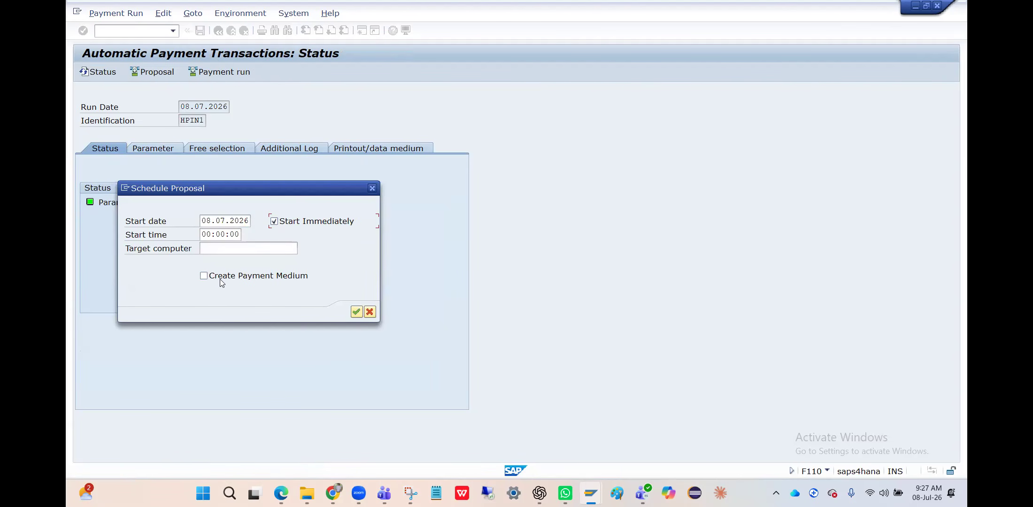
pyautogui.press('Return')
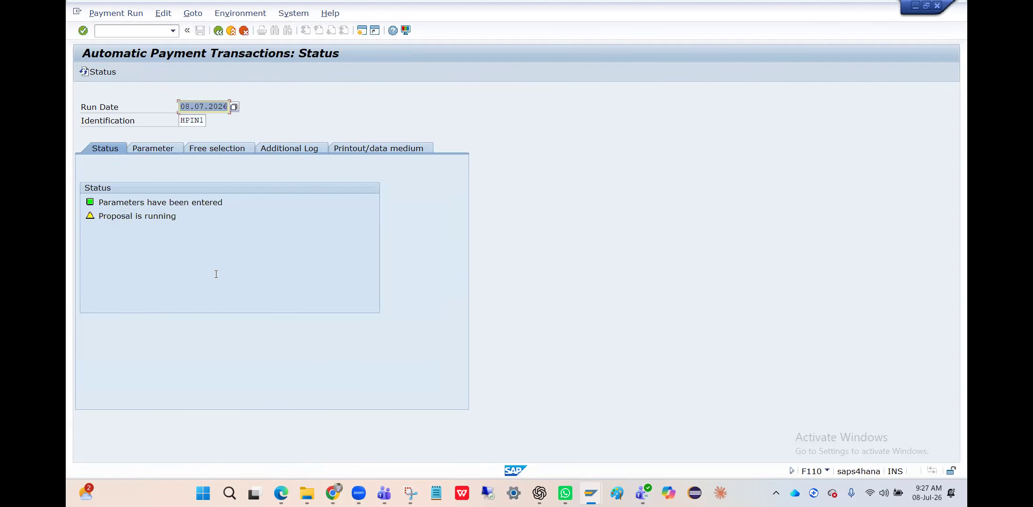
pyautogui.press('Return')
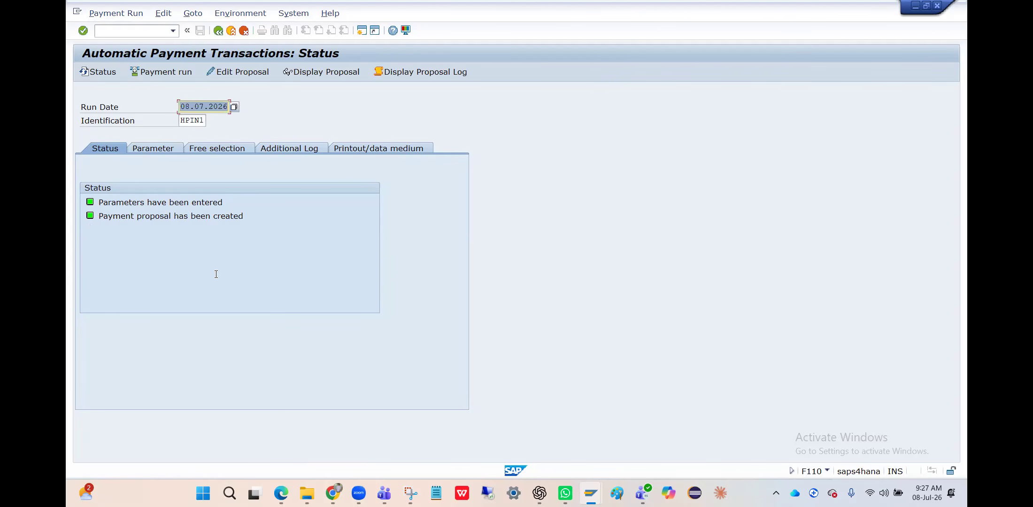
# Display the payment proposal, examine the open items behind HP Vendor-2's payment and return to the run status.
pyautogui.click(316, 73)
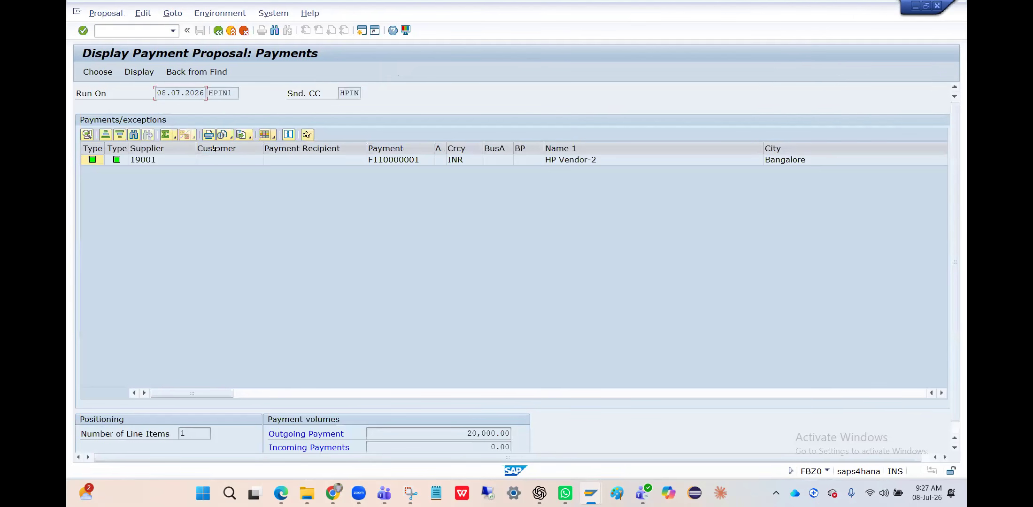
pyautogui.click(154, 162)
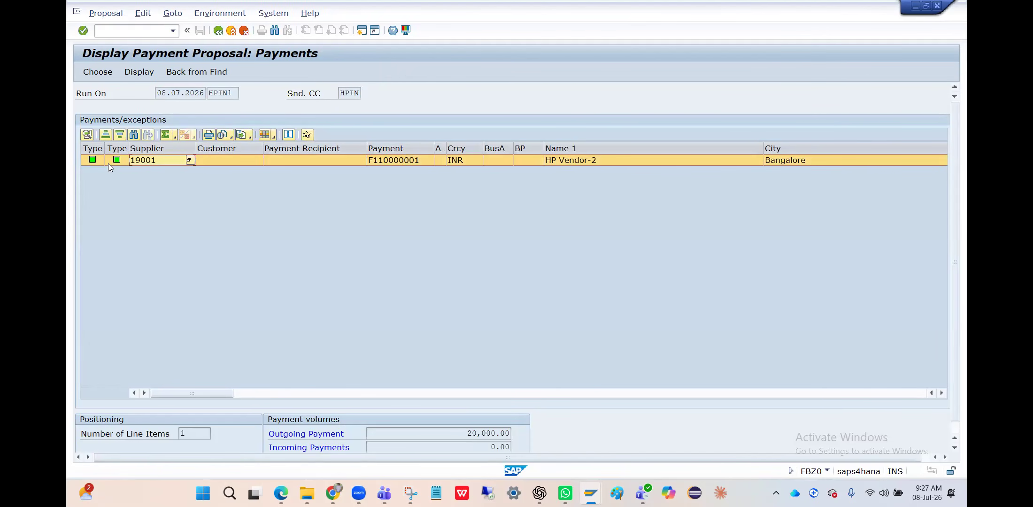
pyautogui.doubleClick(152, 160)
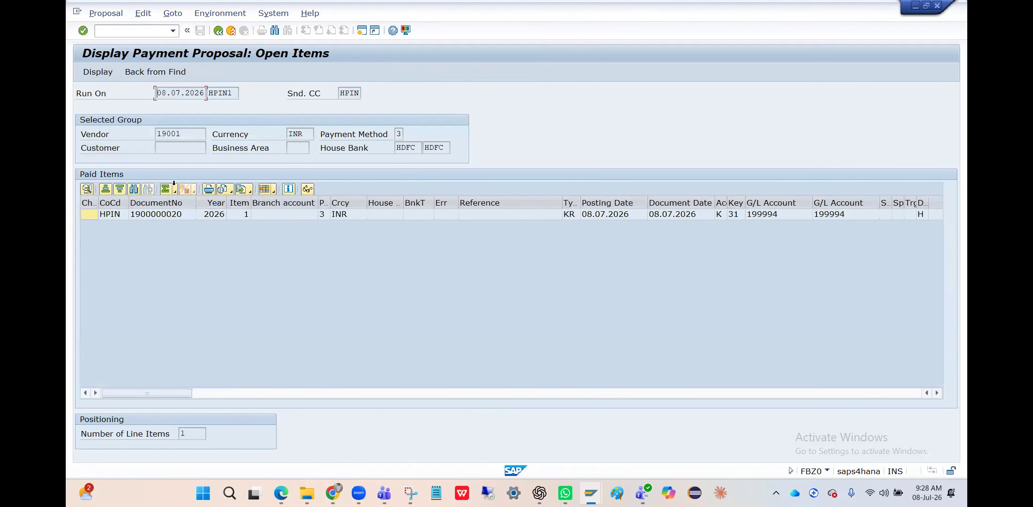
pyautogui.click(218, 31)
pyautogui.click(218, 31)
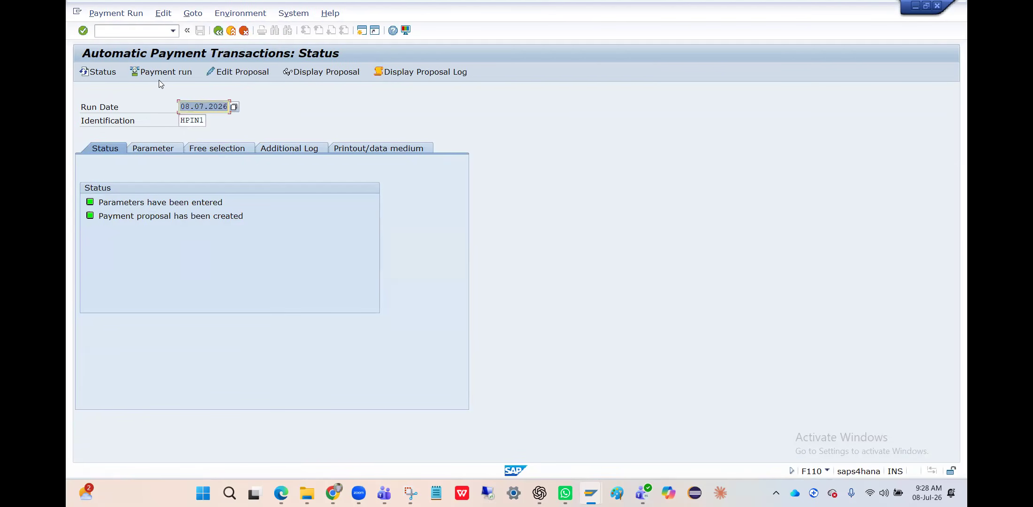
# Schedule the payment run to start immediately with Create Payment Medium enabled and refresh its status.
pyautogui.click(165, 76)
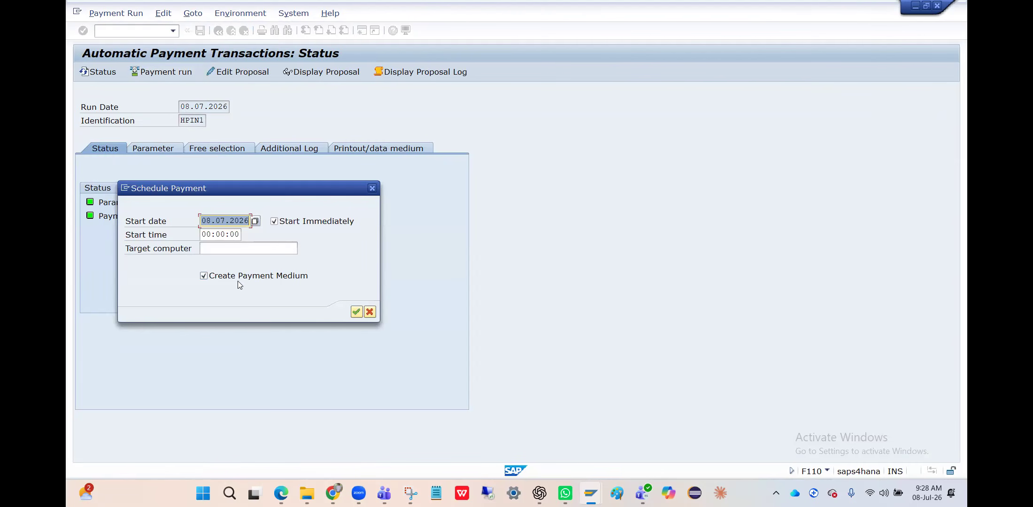
pyautogui.click(279, 225)
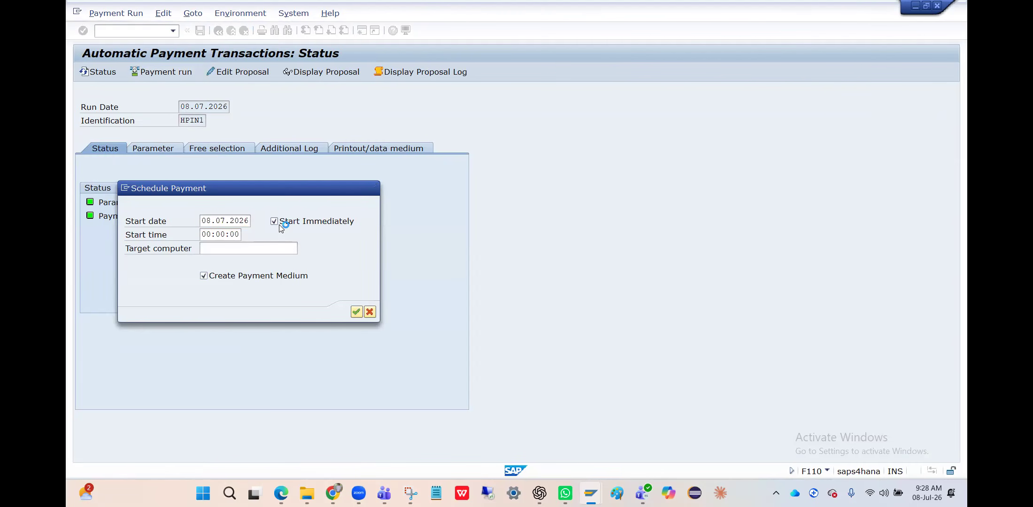
pyautogui.press('Return')
pyautogui.press('Return')
pyautogui.press('Return')
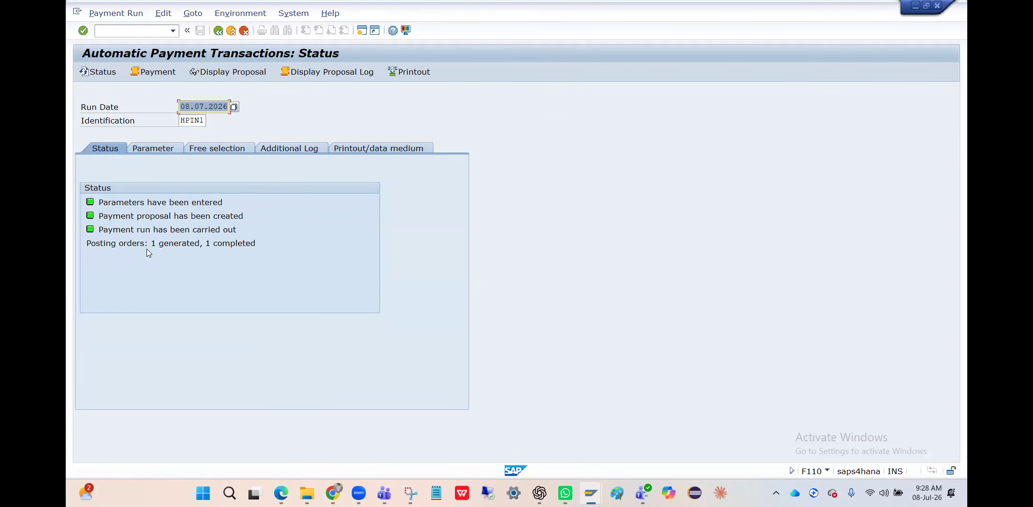
# Open payment medium creation across payment runs and select the run dated 08.07.2026 with identification HPIN1.
pyautogui.click(240, 13)
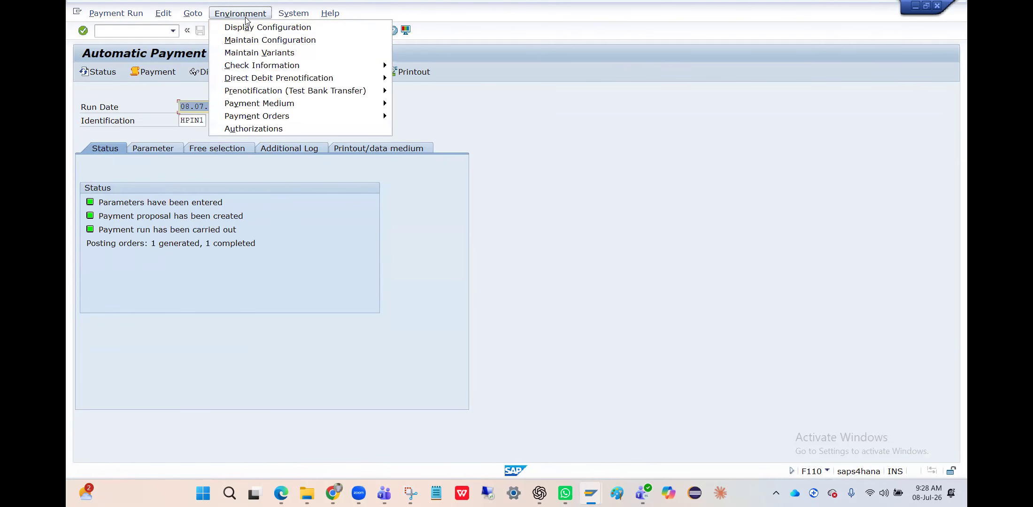
pyautogui.moveTo(291, 105)
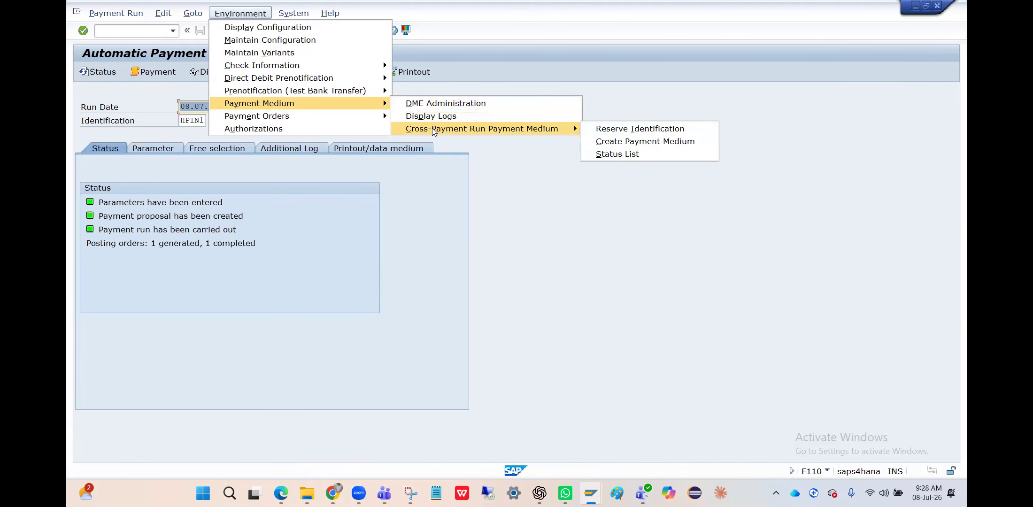
pyautogui.moveTo(547, 134)
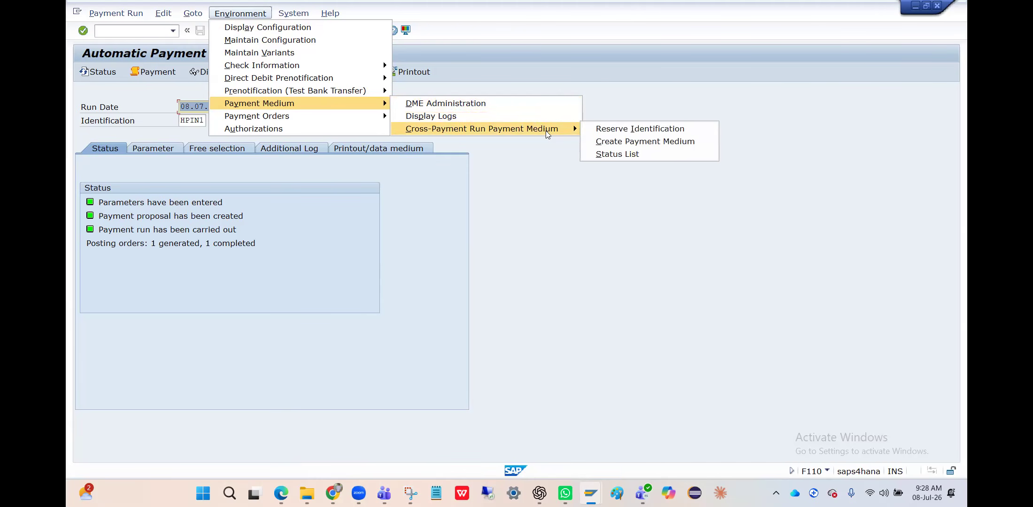
pyautogui.click(613, 142)
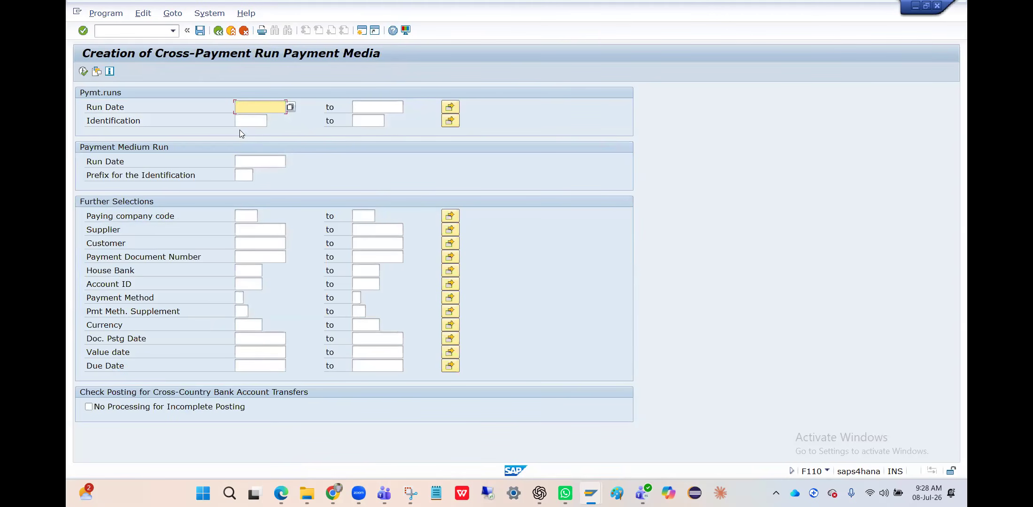
pyautogui.click(248, 119)
pyautogui.press('BackSpace')
pyautogui.write('8')
pyautogui.click(246, 122)
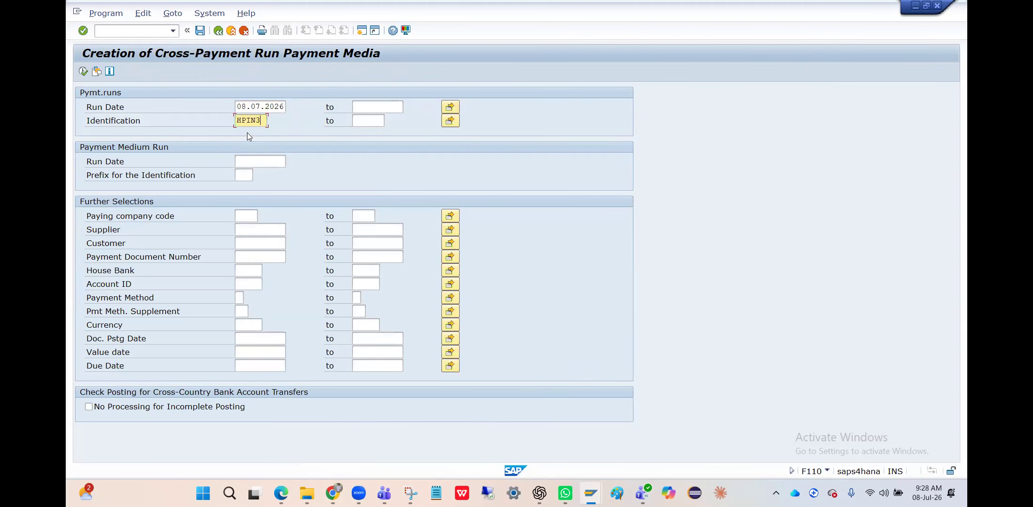
pyautogui.write('HPIN1')
# Restrict the payment media selection to paying company code HPIN and payment method 3.
pyautogui.click(244, 214)
pyautogui.press('space')
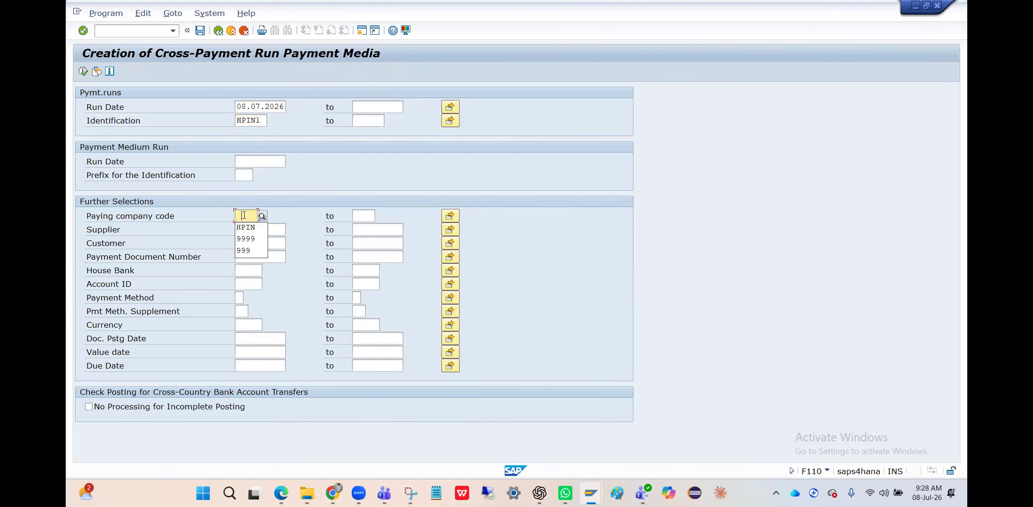
pyautogui.click(244, 228)
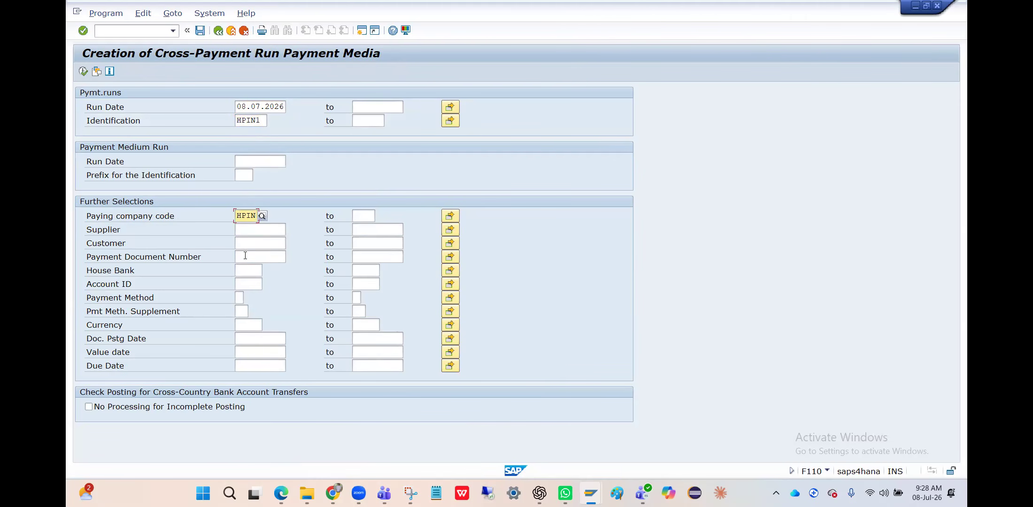
pyautogui.click(241, 298)
pyautogui.press('space')
pyautogui.click(241, 315)
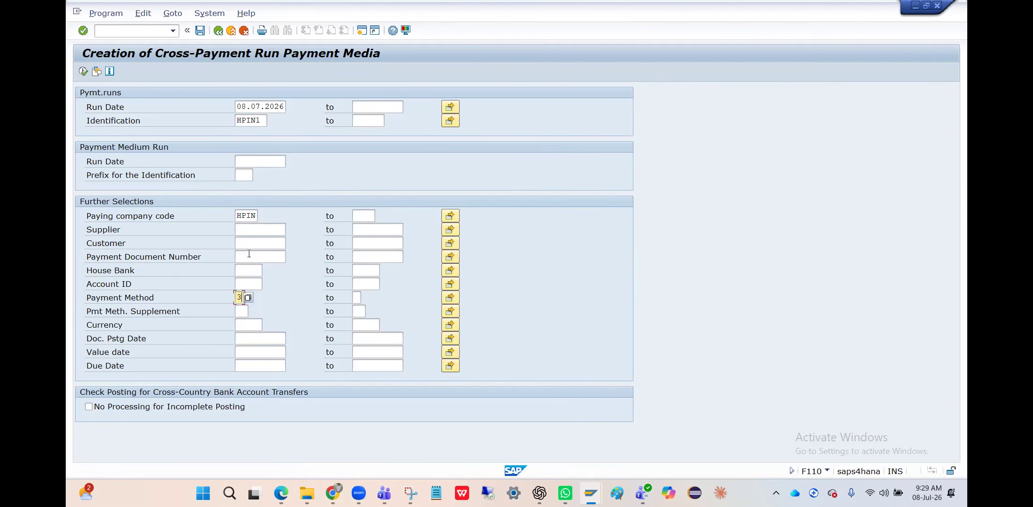
pyautogui.click(240, 228)
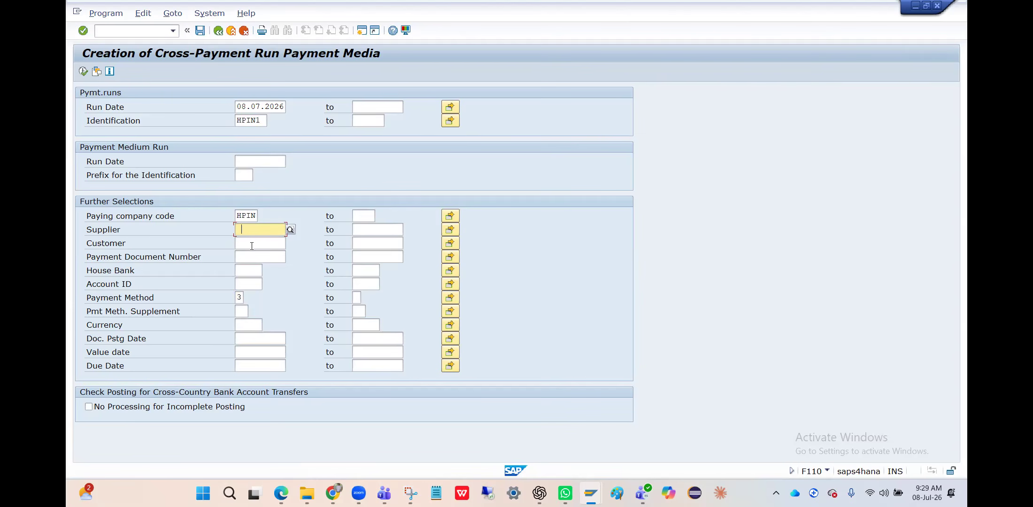
pyautogui.click(257, 244)
pyautogui.click(241, 298)
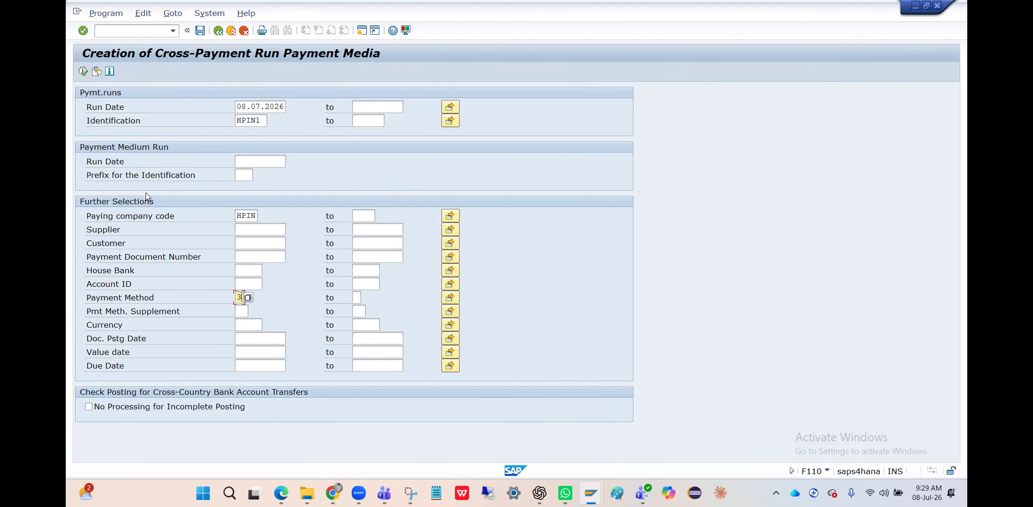
# Execute the cross-payment run media creation, check the created collector and close the message list.
pyautogui.click(83, 71)
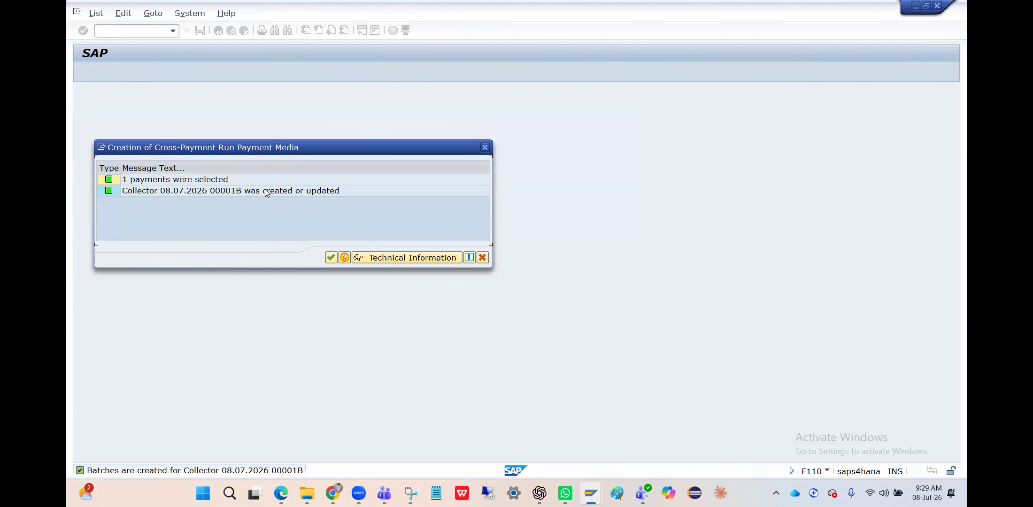
pyautogui.click(229, 190)
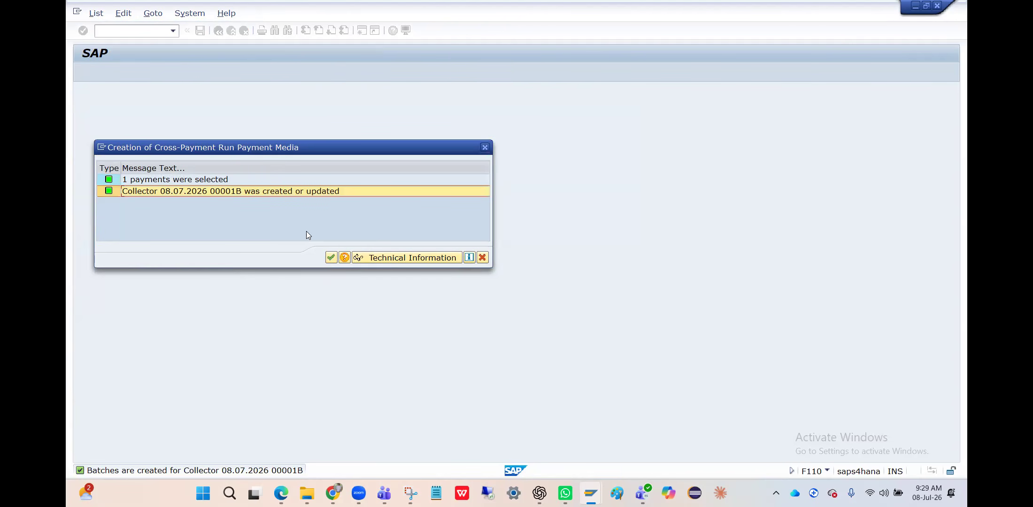
pyautogui.click(331, 256)
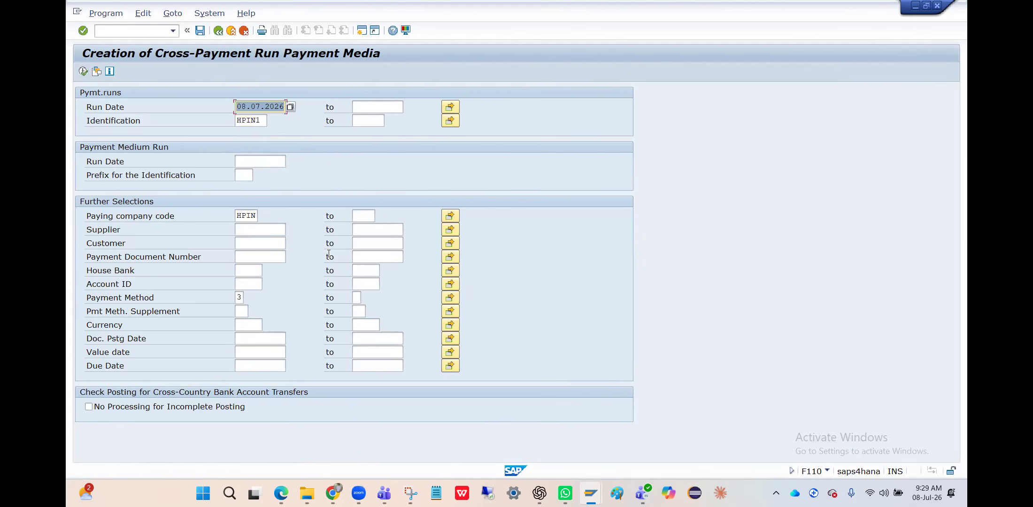
# Start transaction OBPM4 in the session displaying the invoice and select payment medium format Z2021_IN_CGI_XML_CT.
pyautogui.hotkey('alt', 'Tab')
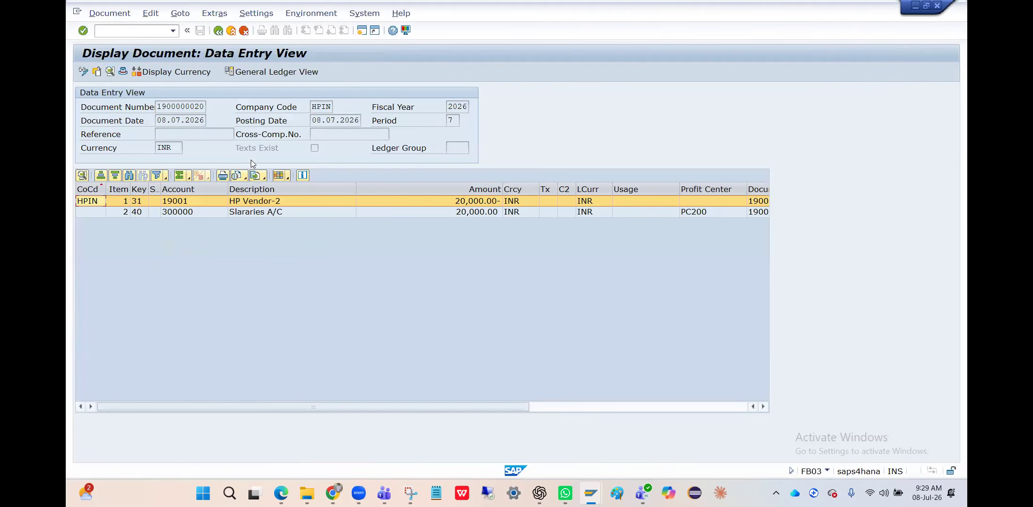
pyautogui.write('/n')
pyautogui.write('OBPM4')
pyautogui.press('Return')
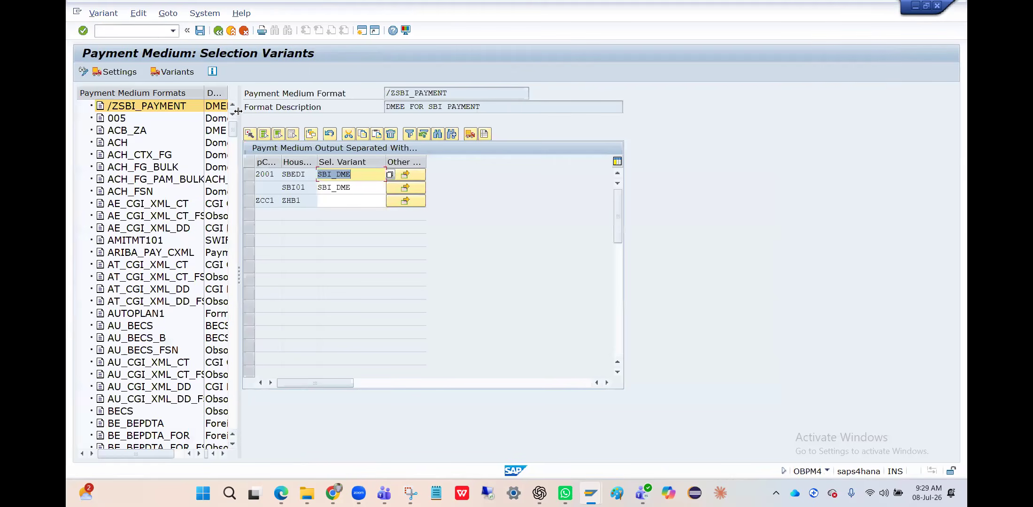
pyautogui.moveTo(234, 130); pyautogui.dragTo(244, 426)
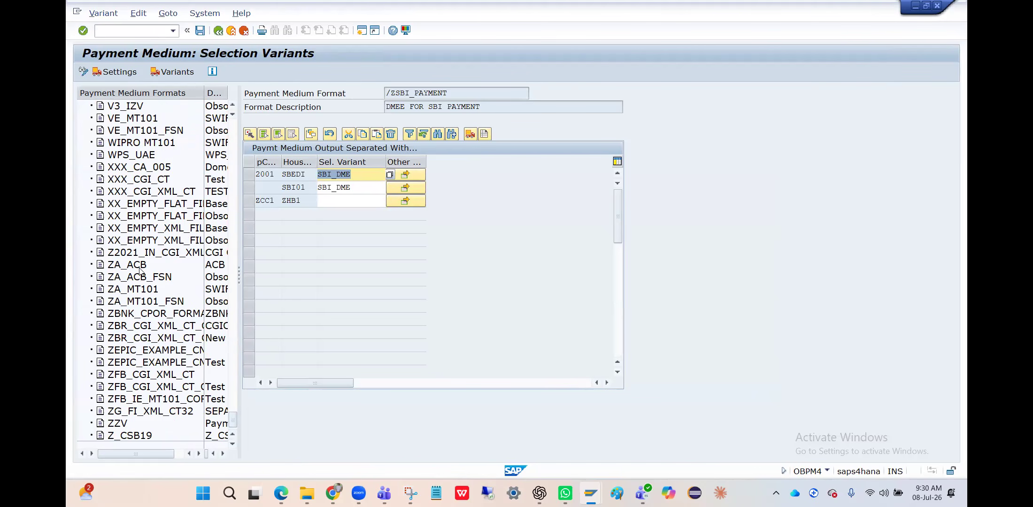
pyautogui.click(136, 254)
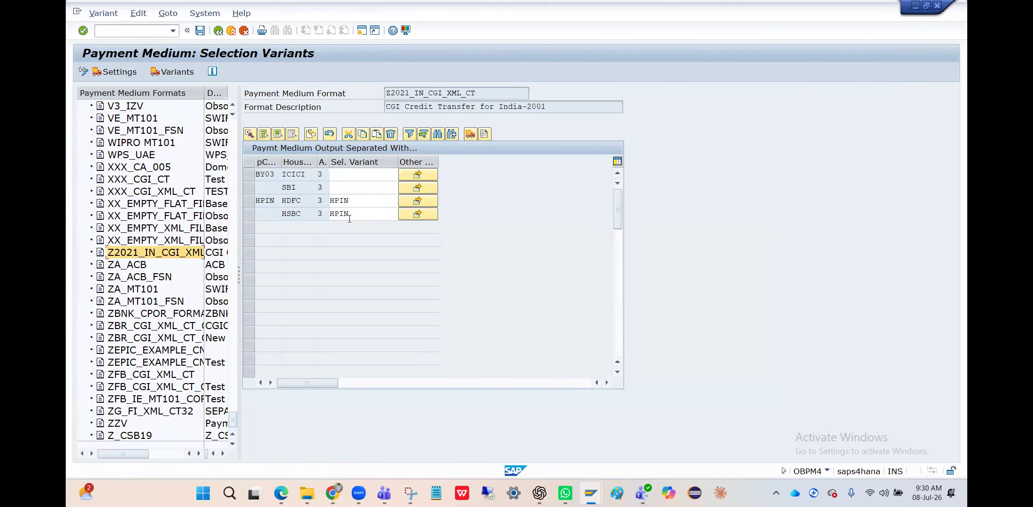
# Open selection variant HPIN for company code HPIN and house bank HDFC and examine its output file name.
pyautogui.click(349, 201)
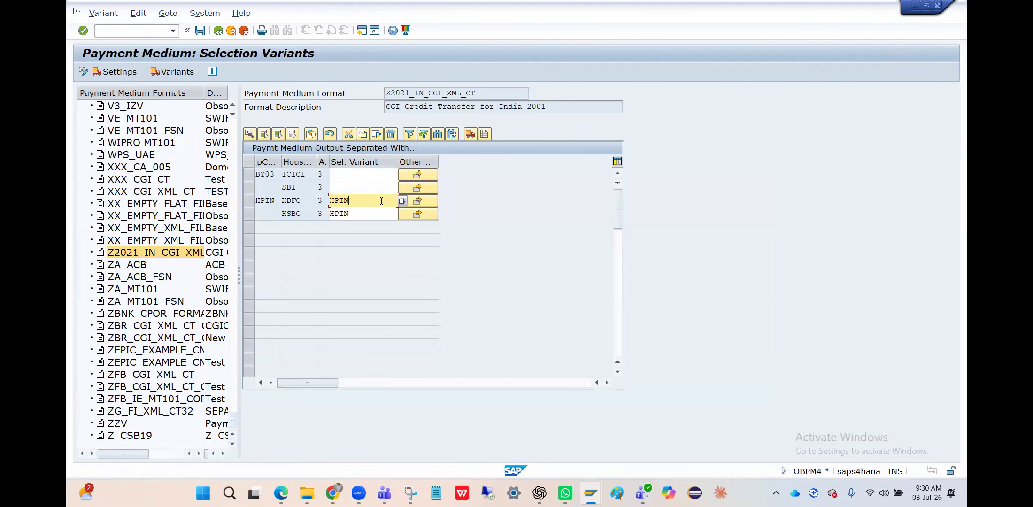
pyautogui.click(425, 202)
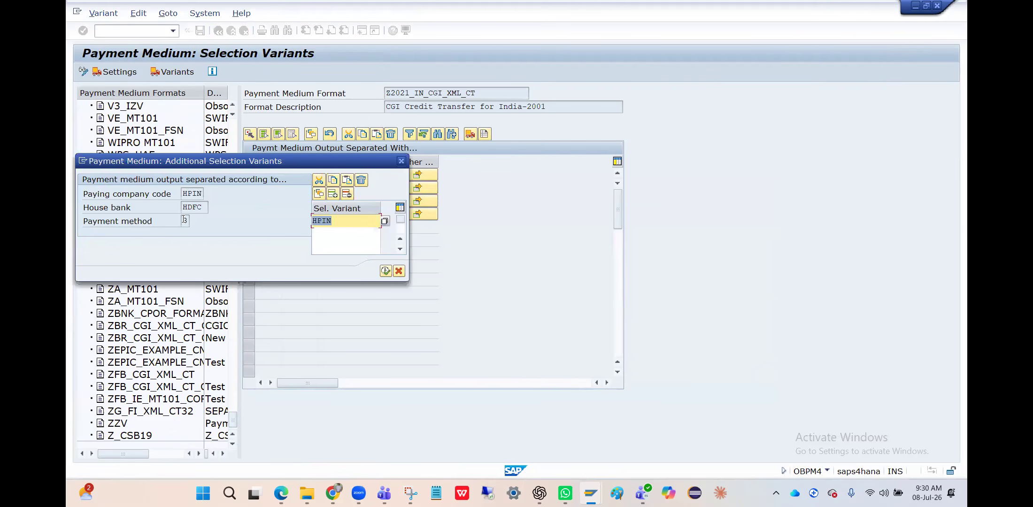
pyautogui.click(319, 193)
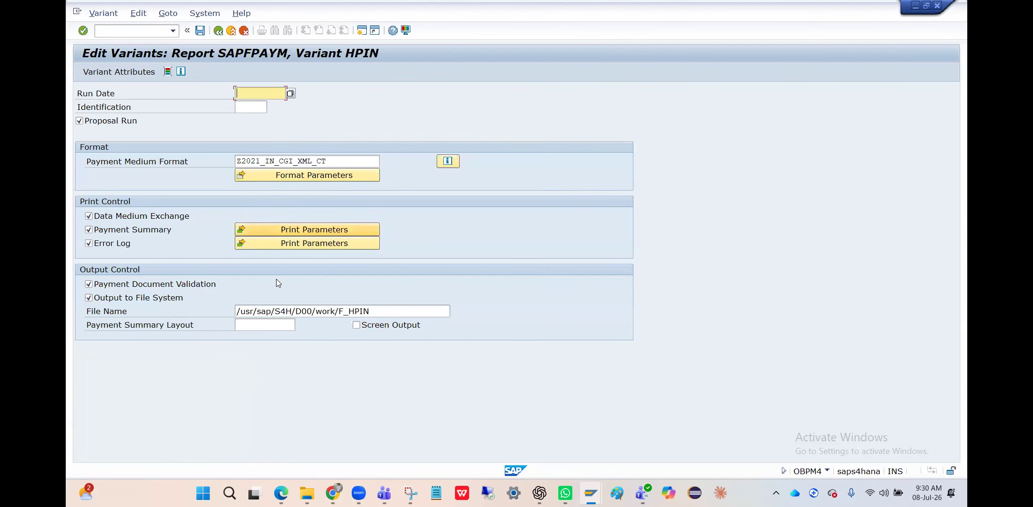
pyautogui.click(379, 310)
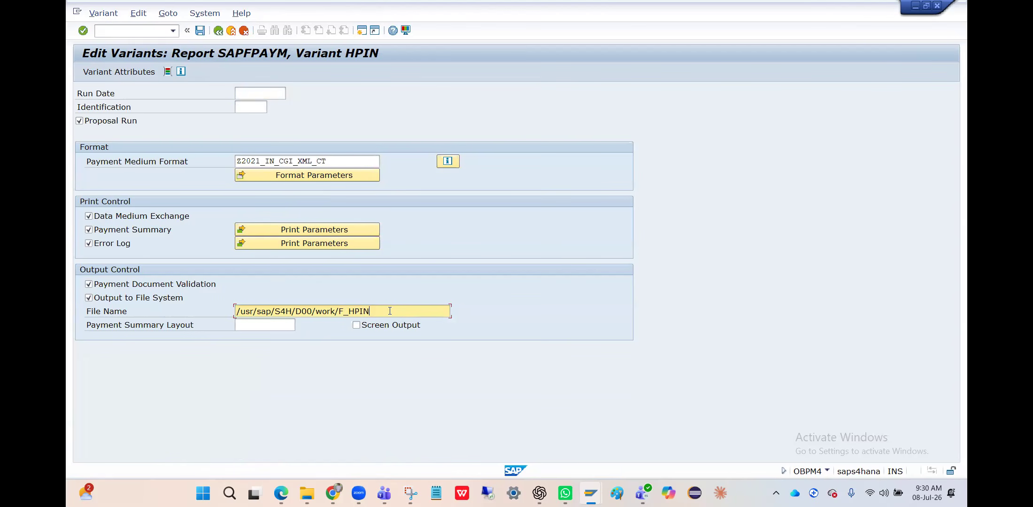
# Switch to the payment media session and start transaction AL11 to list the SAP directories.
pyautogui.hotkey('alt', 'Tab')
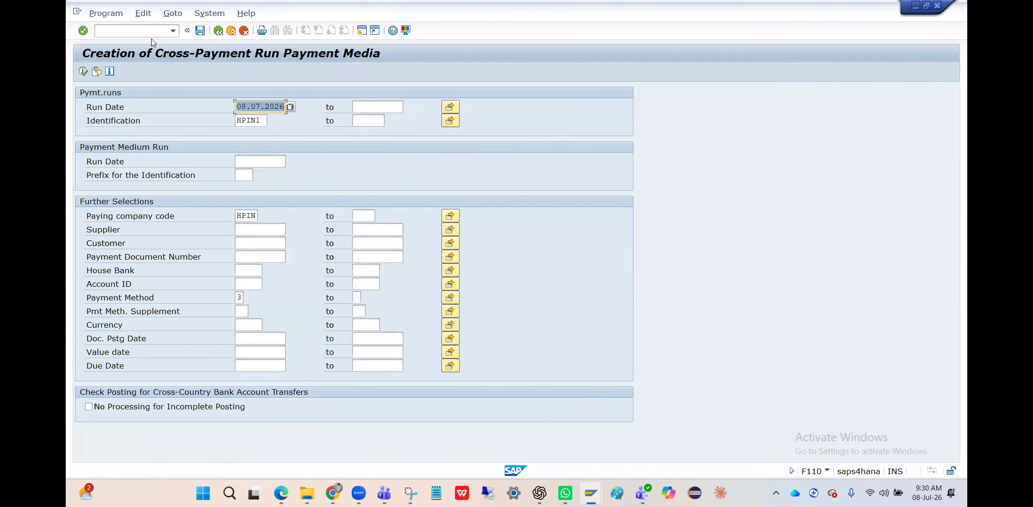
pyautogui.click(150, 31)
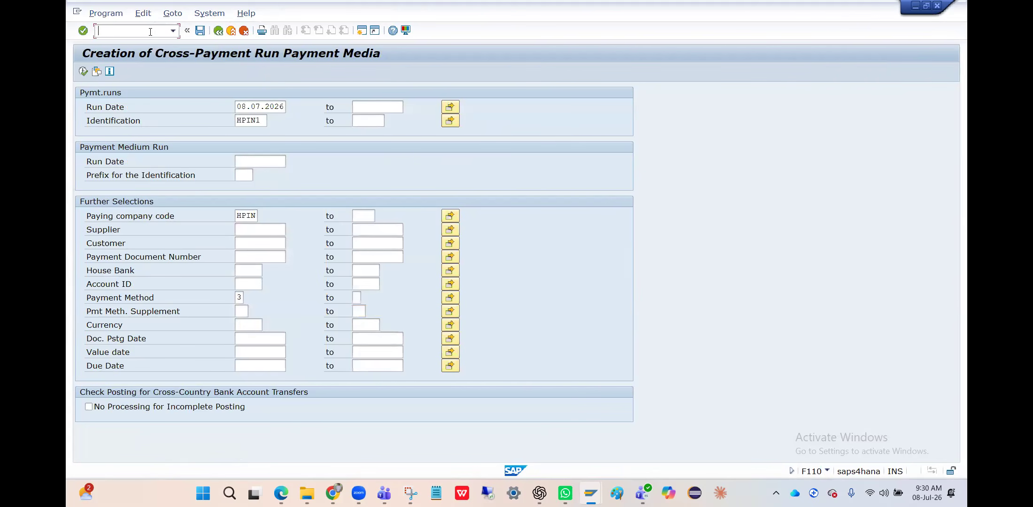
pyautogui.write('/nAL11')
pyautogui.press('Return')
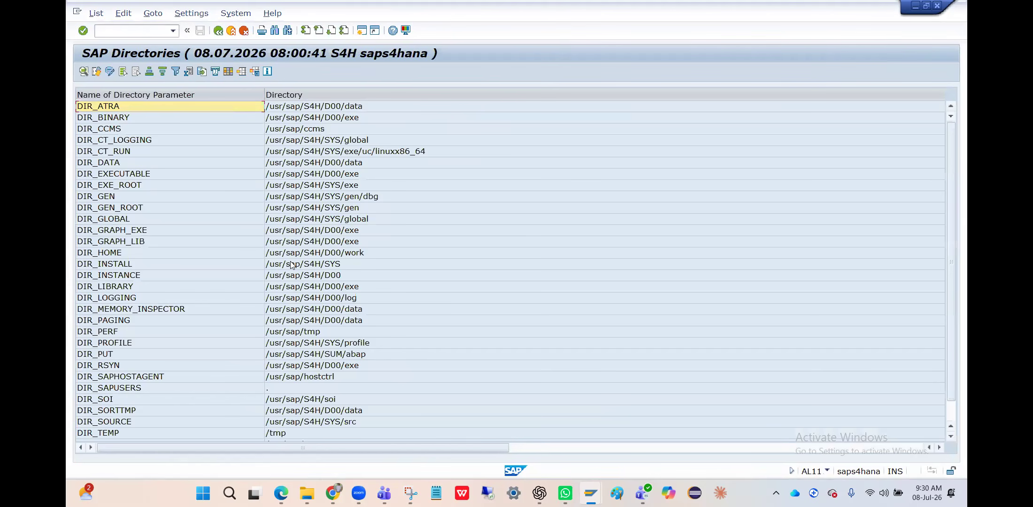
# Compare the variant's output file path with the directory list and open the DIR_HOME directory /usr/sap/S4H/D00/work.
pyautogui.hotkey('alt', 'Tab')
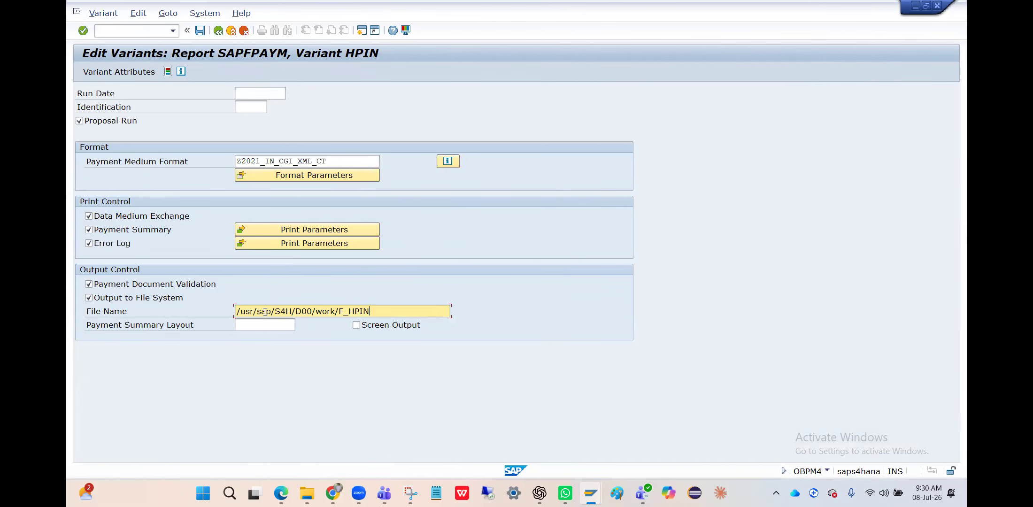
pyautogui.hotkey('alt', 'Tab')
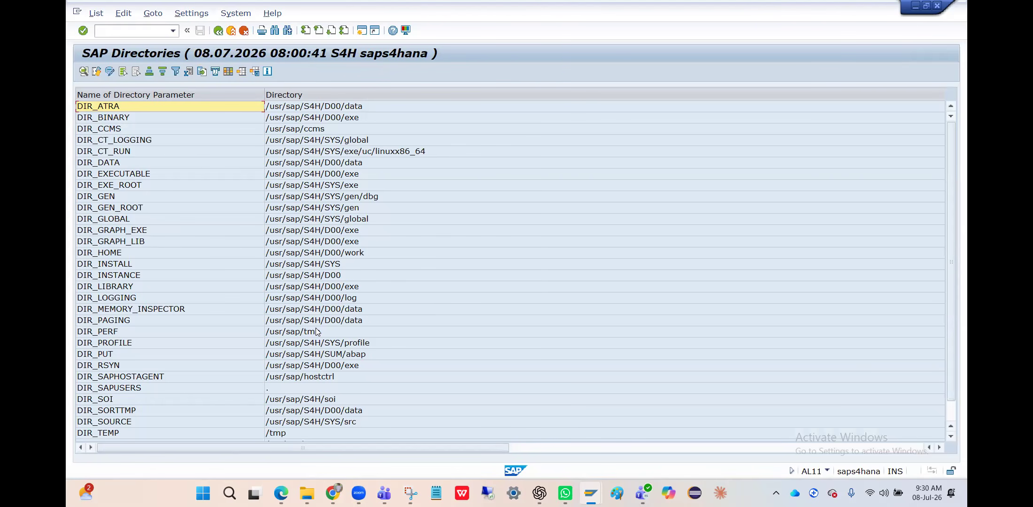
pyautogui.hotkey('alt', 'Tab')
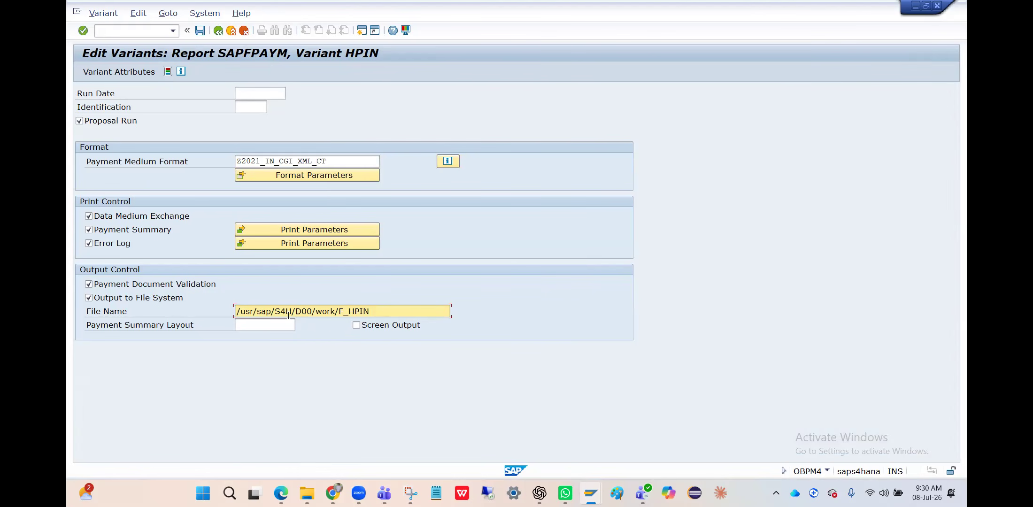
pyautogui.hotkey('alt', 'Tab')
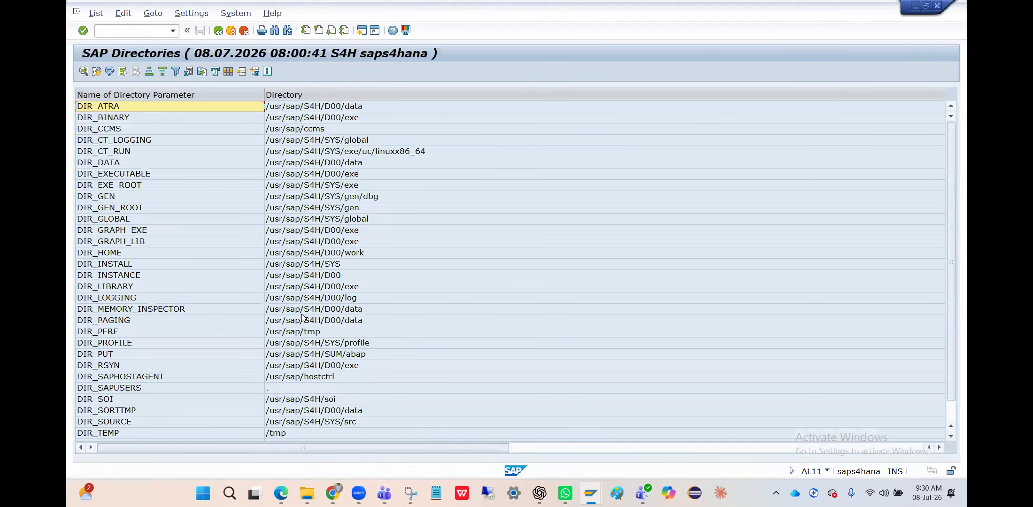
pyautogui.click(320, 258)
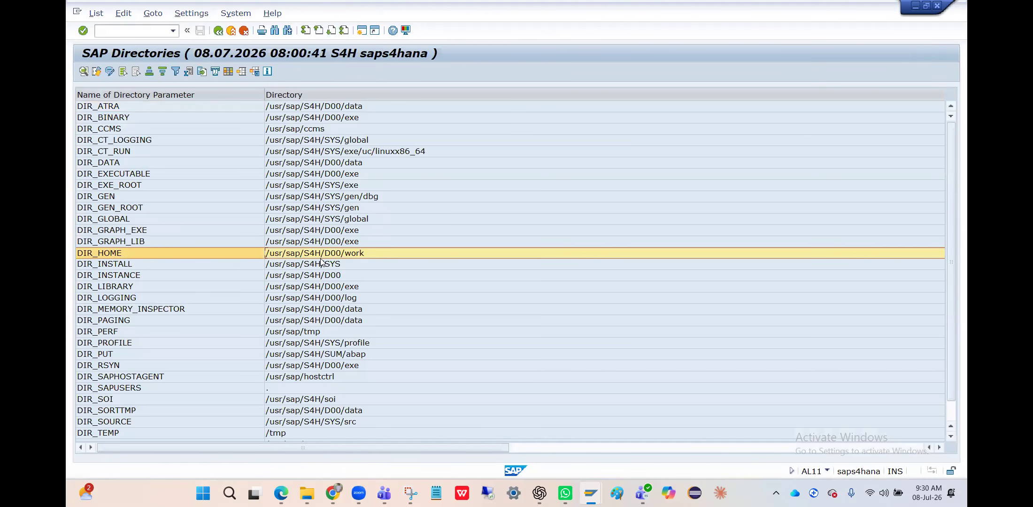
pyautogui.hotkey('alt', 'Tab')
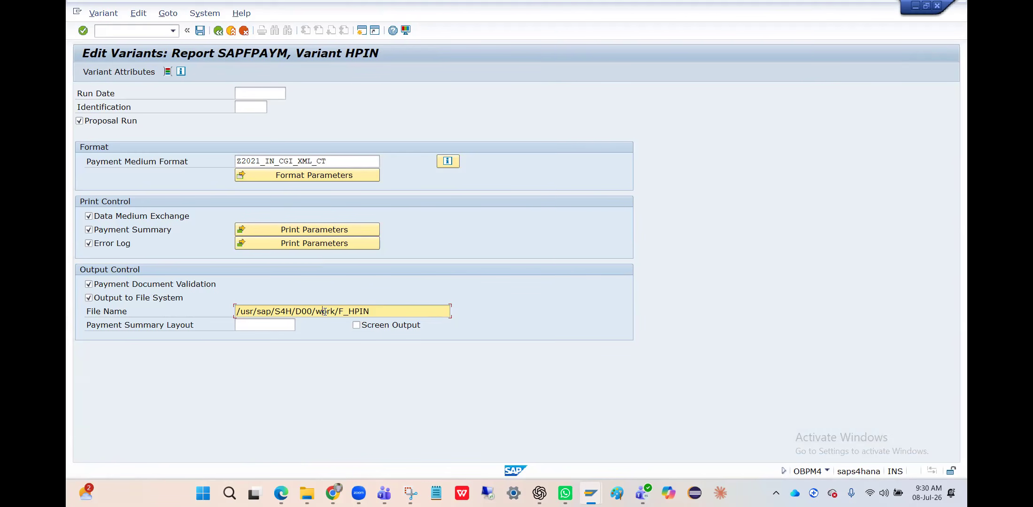
pyautogui.hotkey('alt', 'Tab')
pyautogui.doubleClick(348, 256)
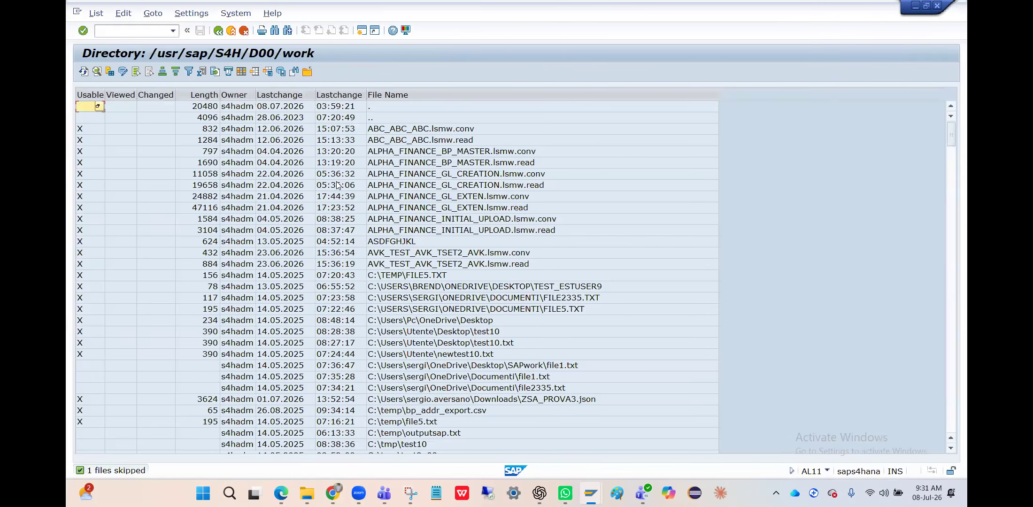
pyautogui.hotkey('alt', 'Tab')
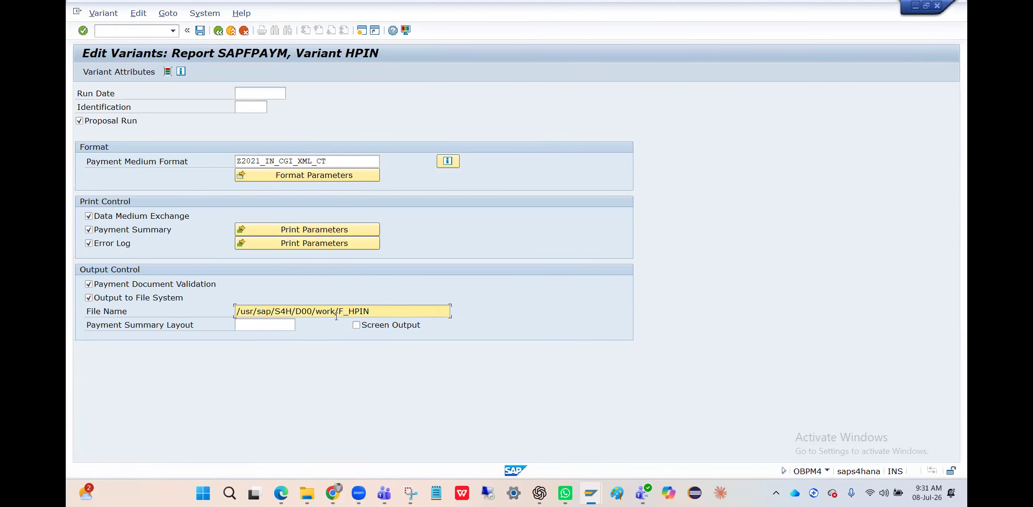
# Switch to the AL11 session, sort the work directory files by last change date in descending order and select F_HPIN0003.
pyautogui.hotkey('alt', 'Tab')
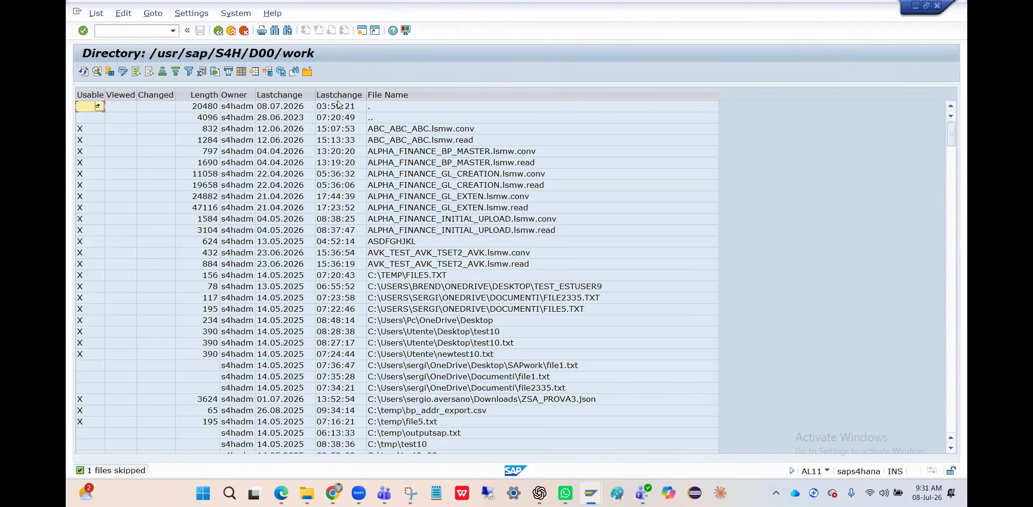
pyautogui.click(295, 96)
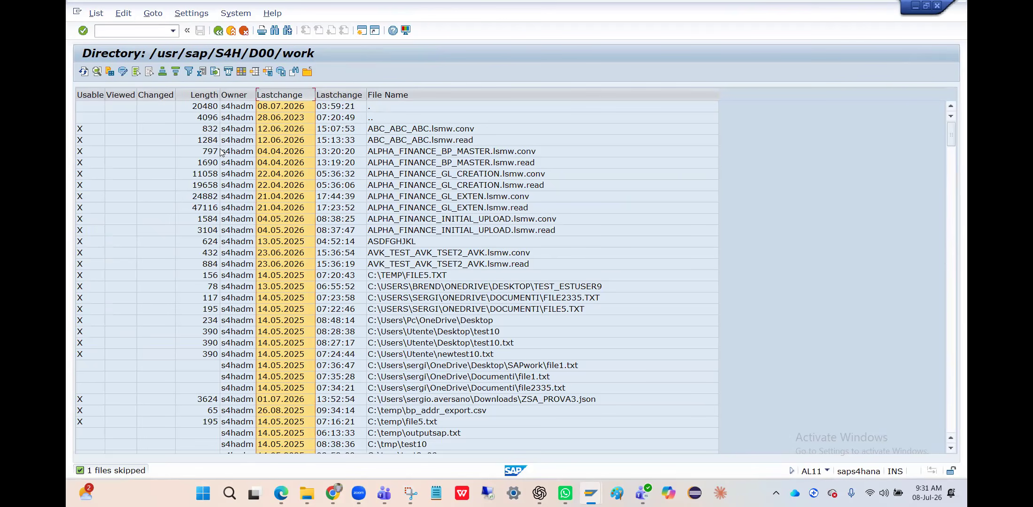
pyautogui.click(177, 71)
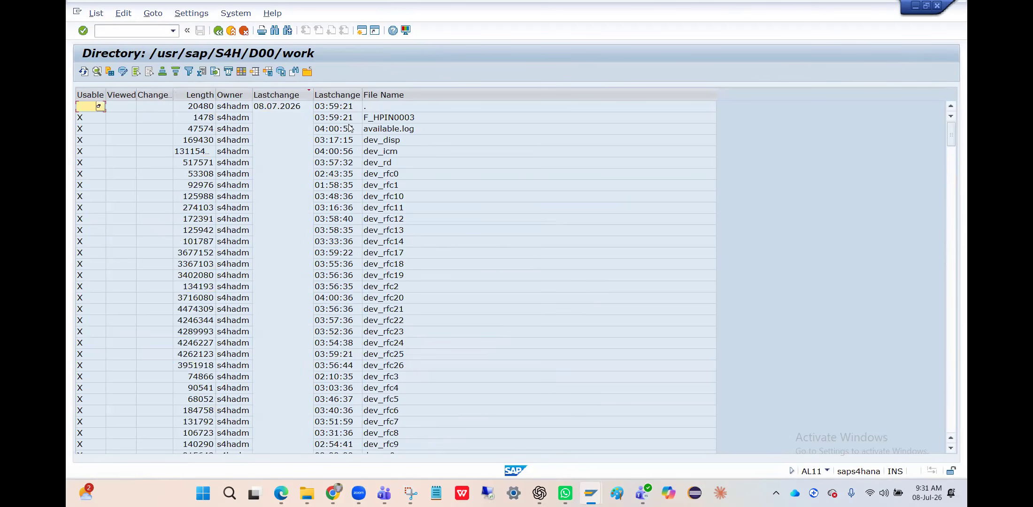
pyautogui.click(378, 121)
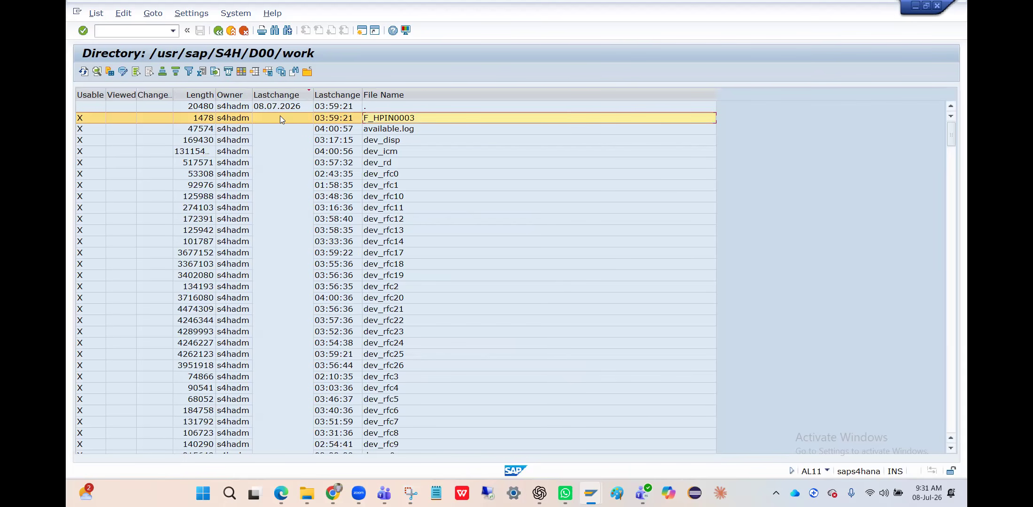
# Find the earlier payment file F_HPIN0001 in the date-sorted directory list and check its change date.
pyautogui.scroll(-8, 299, 337)
pyautogui.scroll(-12, 300, 337)
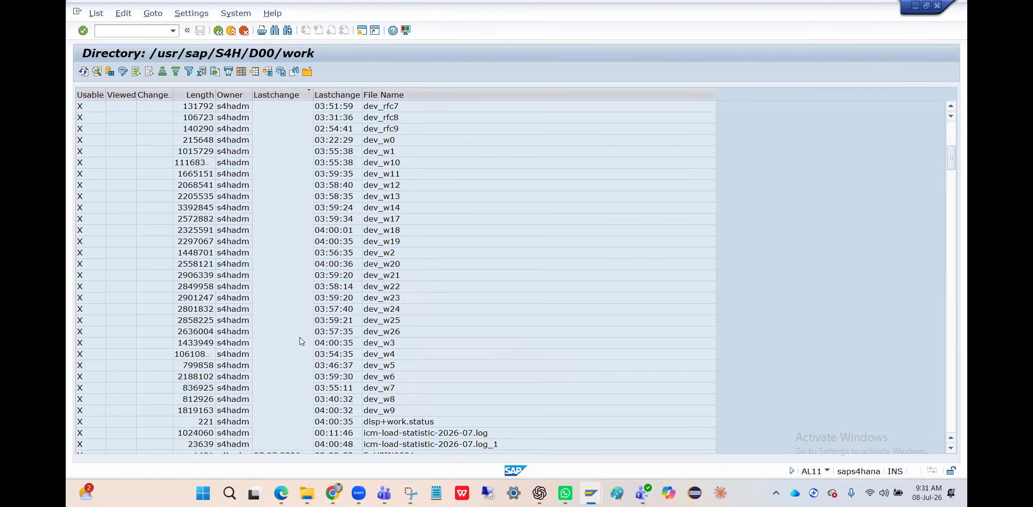
pyautogui.scroll(1, 299, 337)
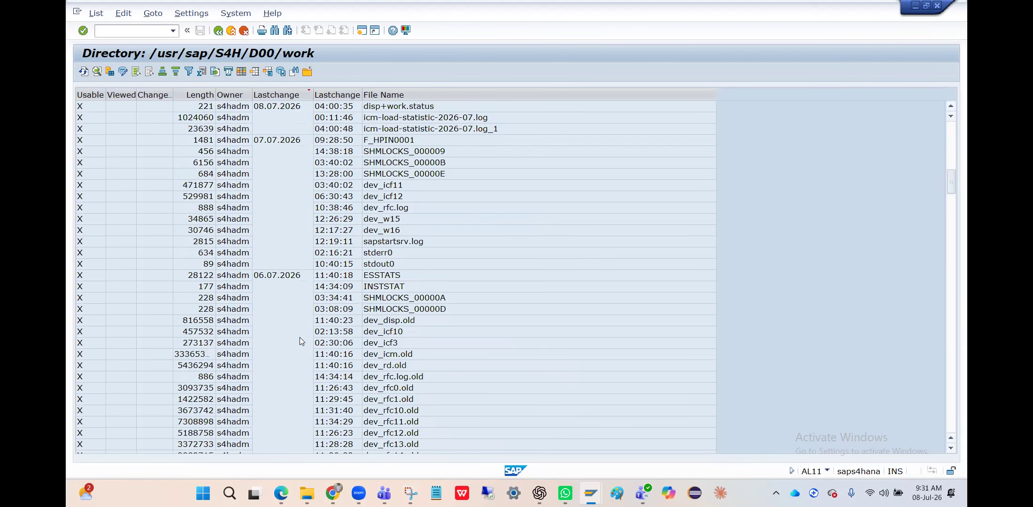
pyautogui.click(379, 142)
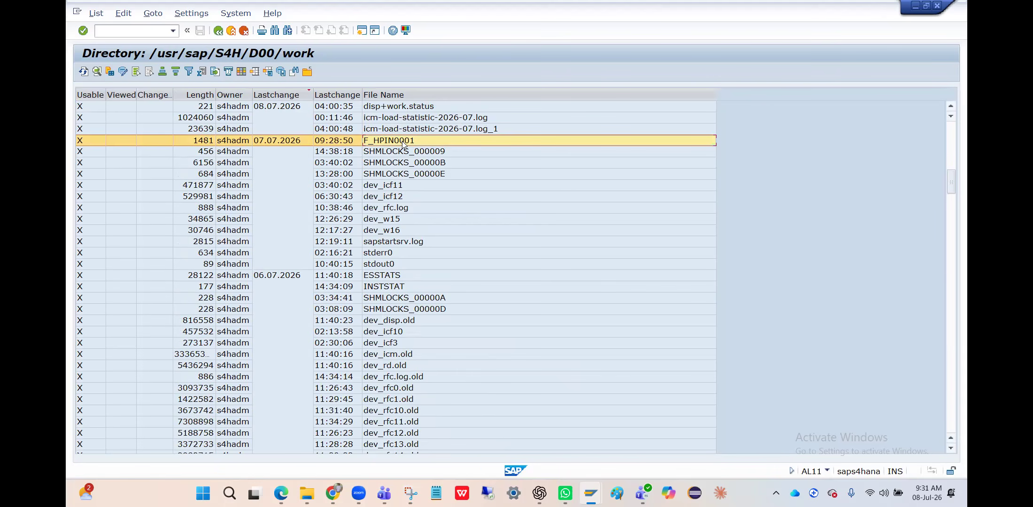
# Return to the newest entries of the directory list and open file F_HPIN0003 to view its XML content.
pyautogui.scroll(7, 402, 143)
pyautogui.scroll(13, 402, 141)
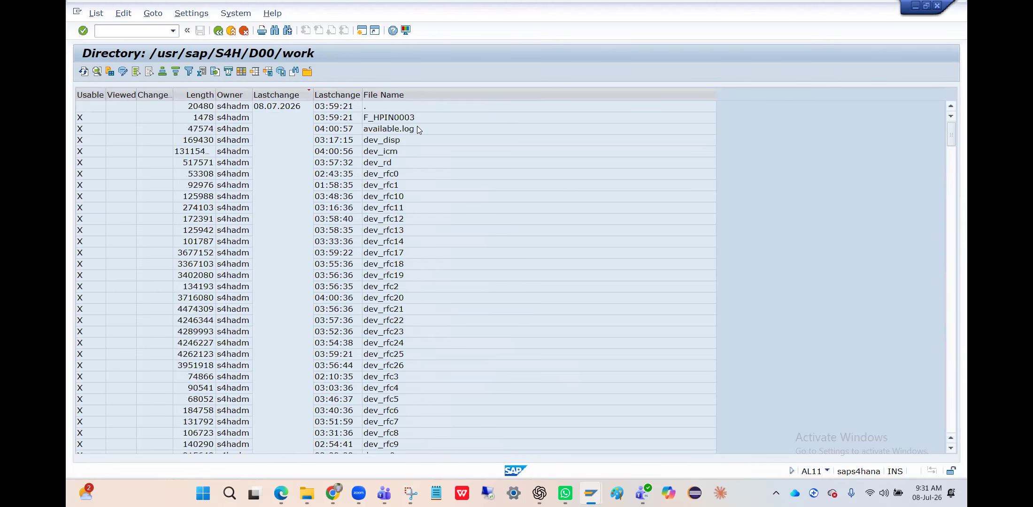
pyautogui.click(416, 120)
pyautogui.doubleClick(416, 121)
pyautogui.click(415, 121)
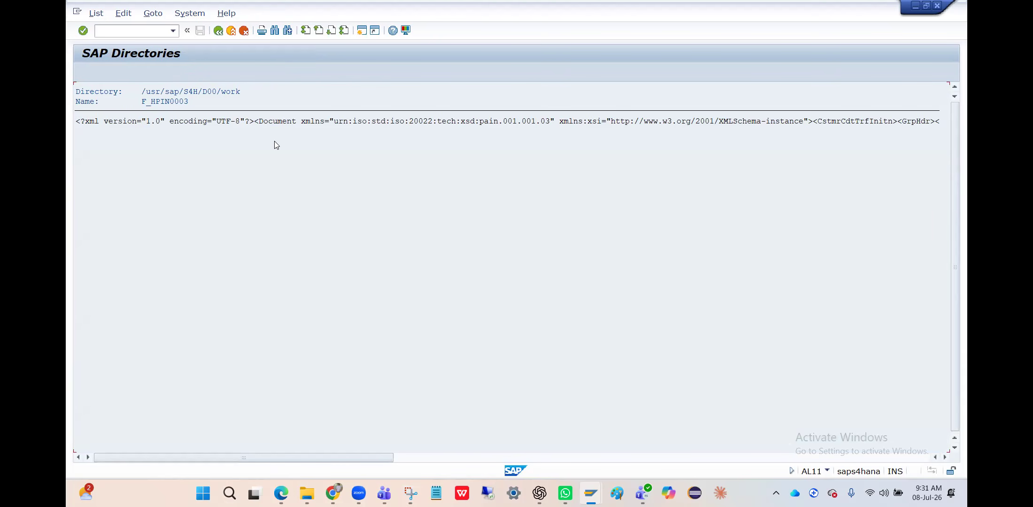
# Go to the SAP Easy Access menu in another session and start the favorite transaction CG3Y - Download file.
pyautogui.hotkey('alt', 'Tab')
pyautogui.hotkey('alt', 'Tab')
pyautogui.hotkey('alt', 'Tab')
pyautogui.hotkey('alt', 'Tab')
pyautogui.hotkey('alt', 'Tab')
pyautogui.hotkey('alt', 'Tab')
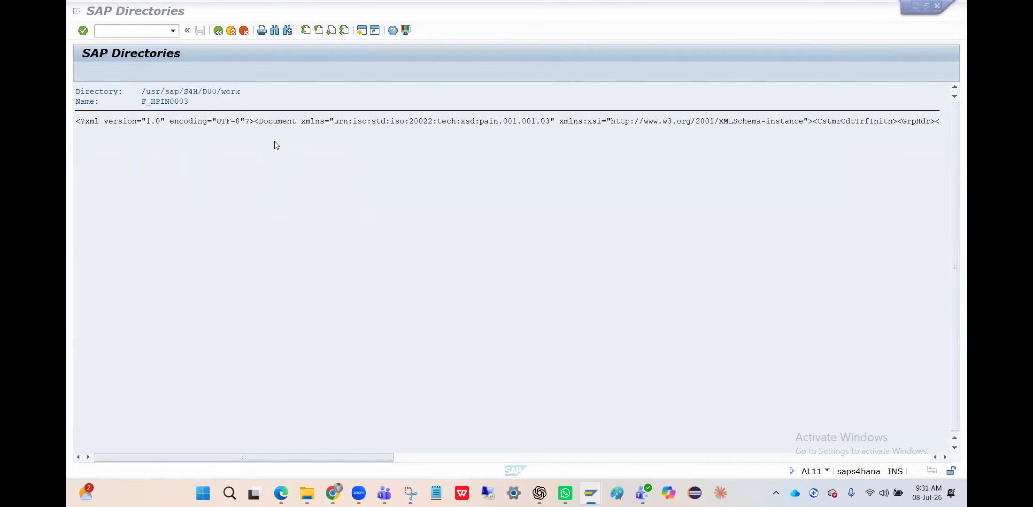
pyautogui.click(145, 33)
pyautogui.write('/n')
pyautogui.press('Return')
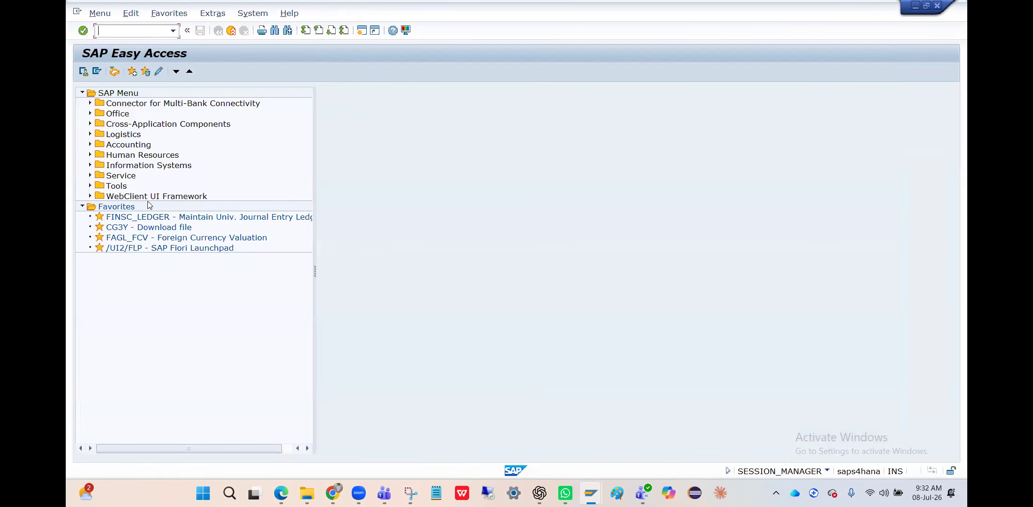
pyautogui.click(134, 229)
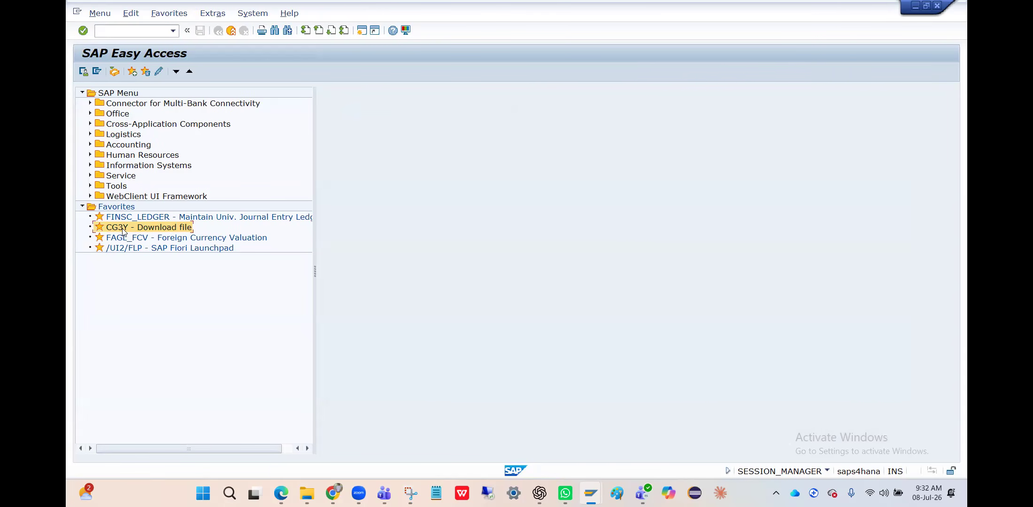
pyautogui.doubleClick(132, 231)
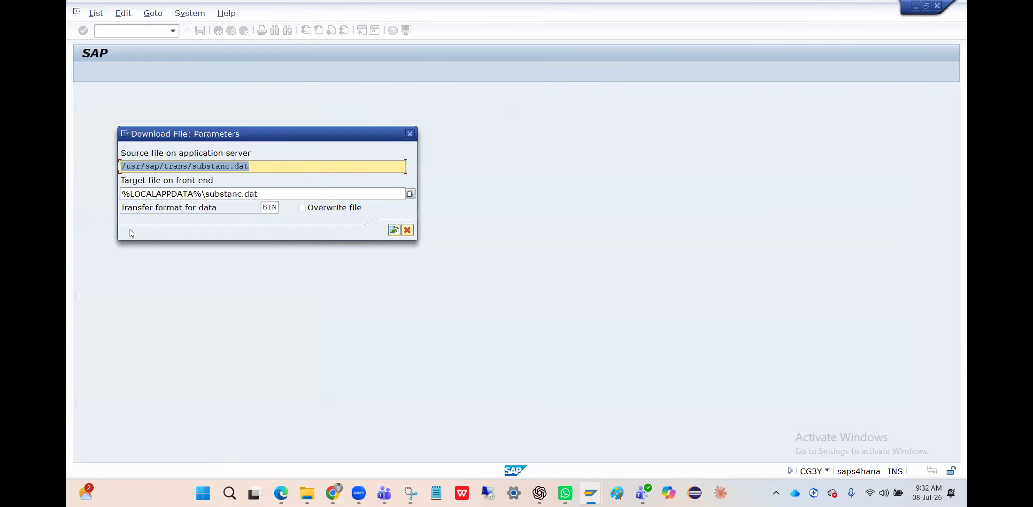
# Replace the download's source file entry with the directory path /usr/sap/S4H/D00/work/ copied from the AL11 file display.
pyautogui.press('Delete')
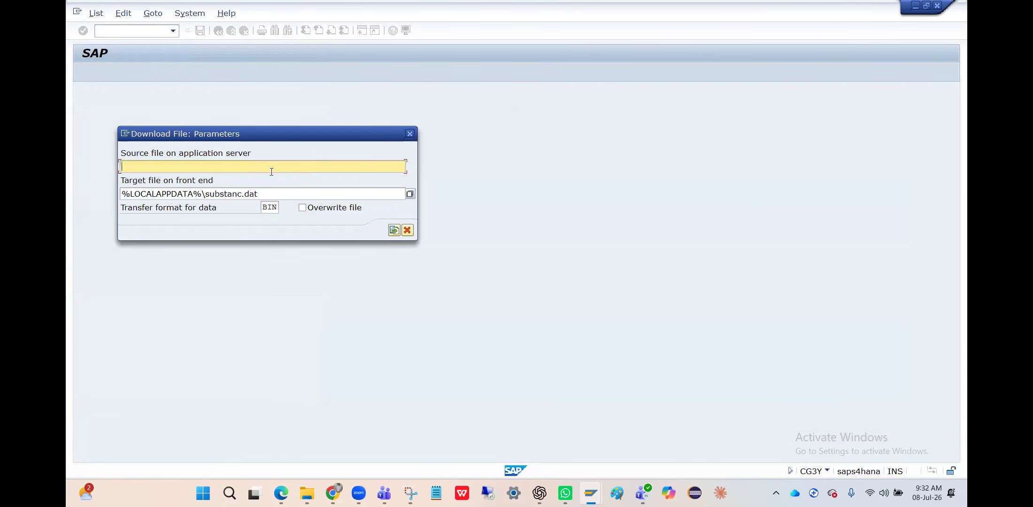
pyautogui.hotkey('alt', 'Tab')
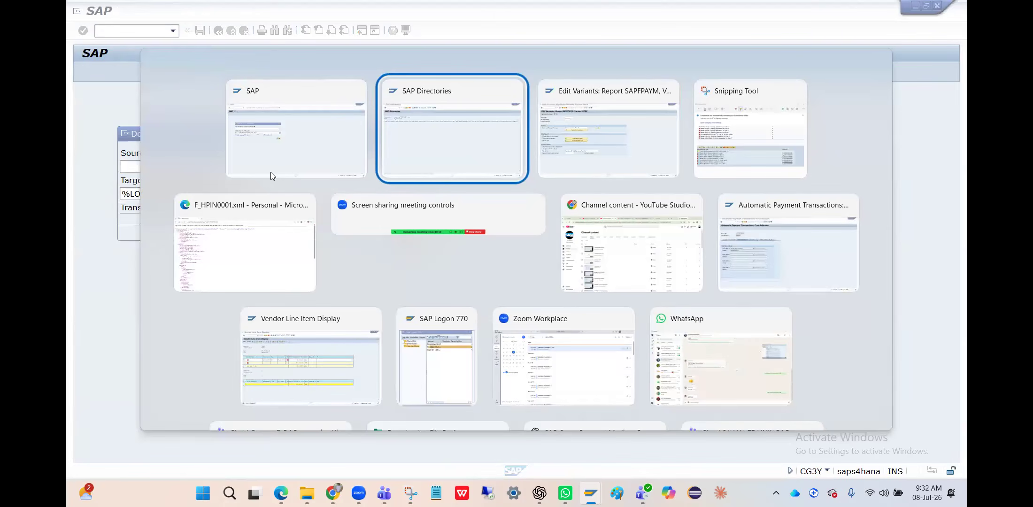
pyautogui.click(225, 89)
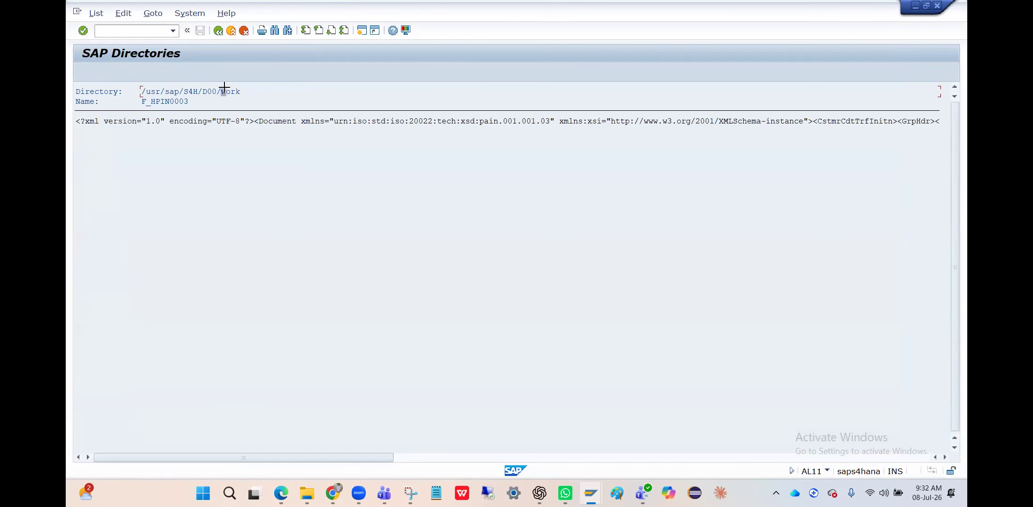
pyautogui.moveTo(141, 90); pyautogui.dragTo(240, 92)
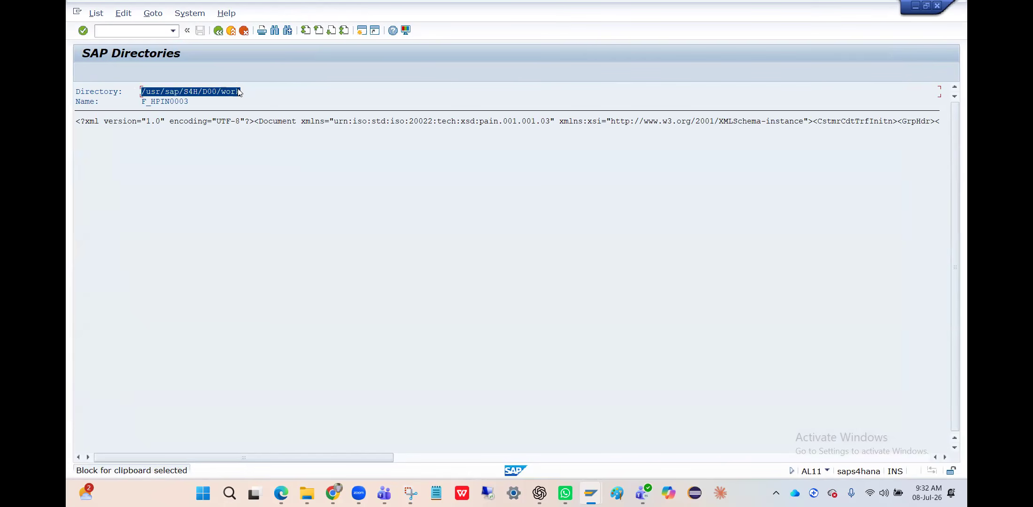
pyautogui.hotkey('ctrl', 'c')
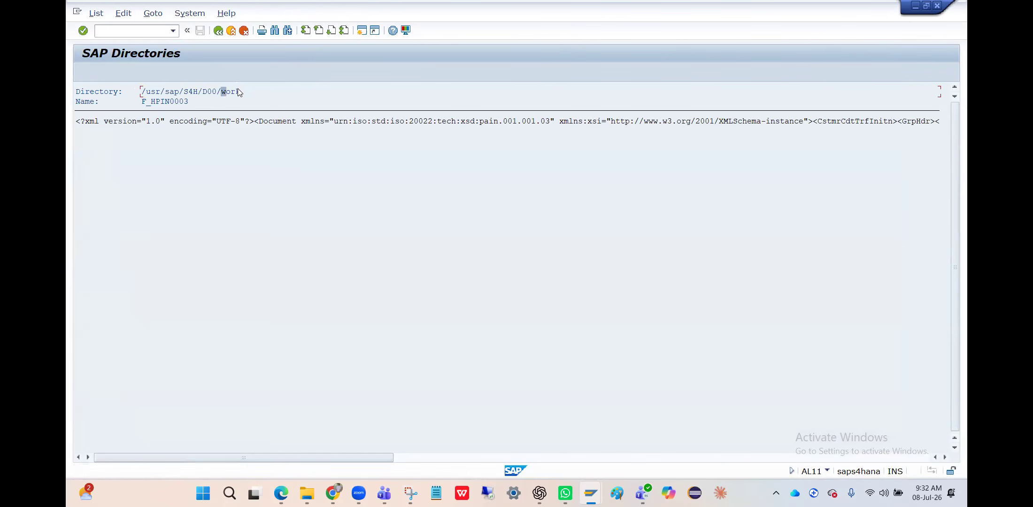
pyautogui.hotkey('alt', 'Tab')
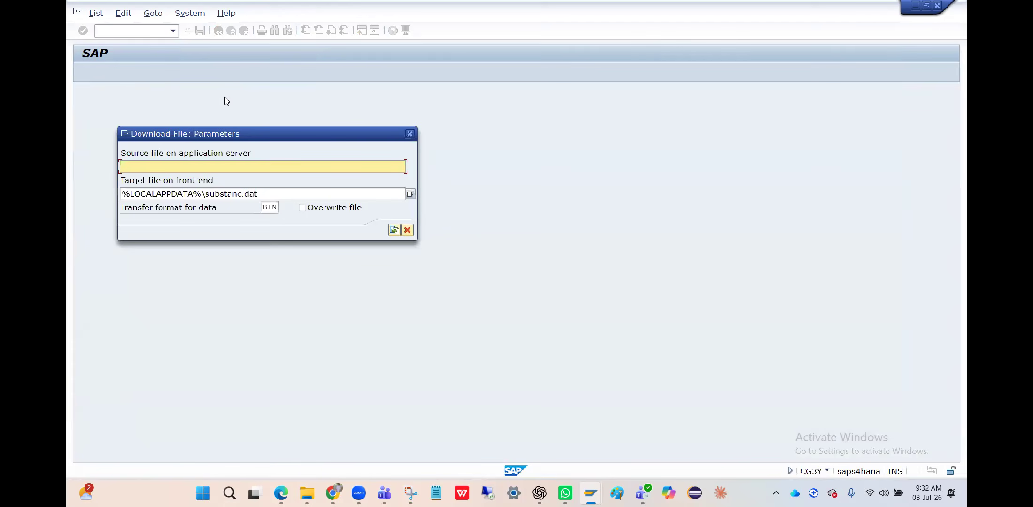
pyautogui.hotkey('ctrl', 'v')
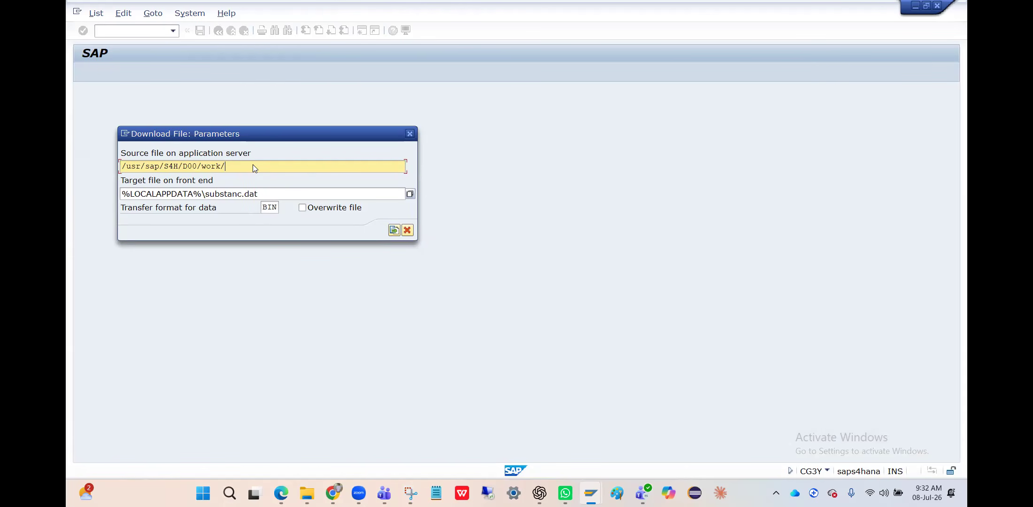
# Copy the file name F_HPIN0003 from the AL11 file display, return to the directory list and select that file's entry.
pyautogui.press('Return')
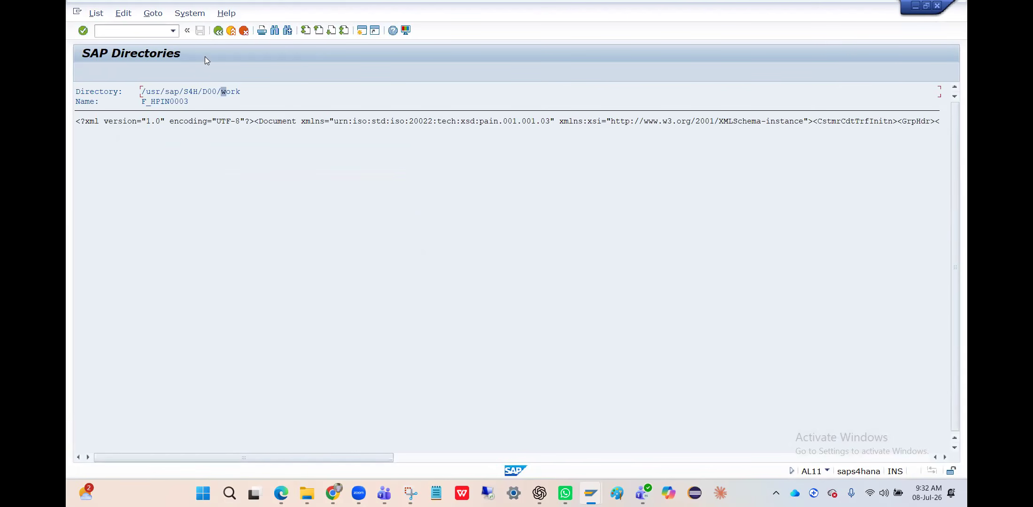
pyautogui.click(172, 102)
pyautogui.moveTo(141, 101); pyautogui.dragTo(198, 104)
pyautogui.hotkey('ctrl', 'c')
pyautogui.click(217, 32)
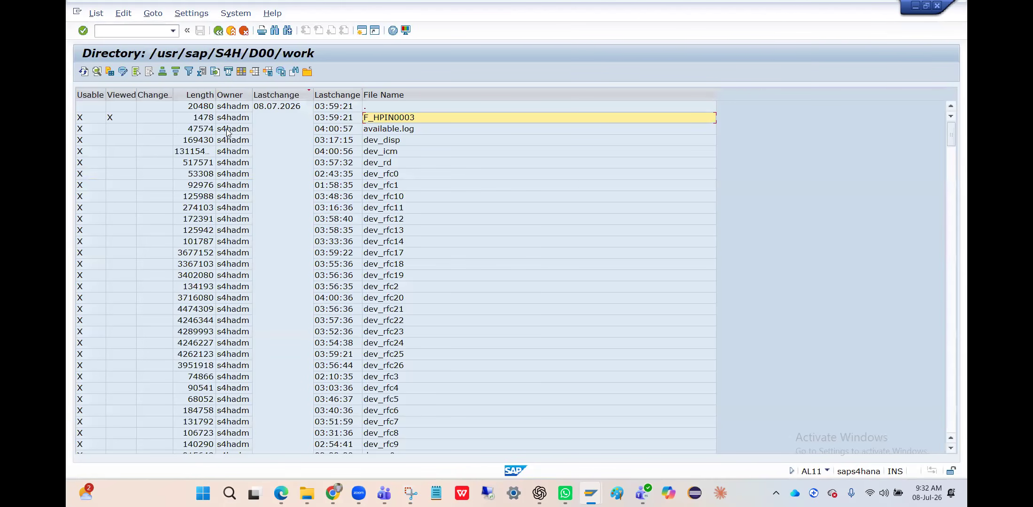
pyautogui.click(328, 120)
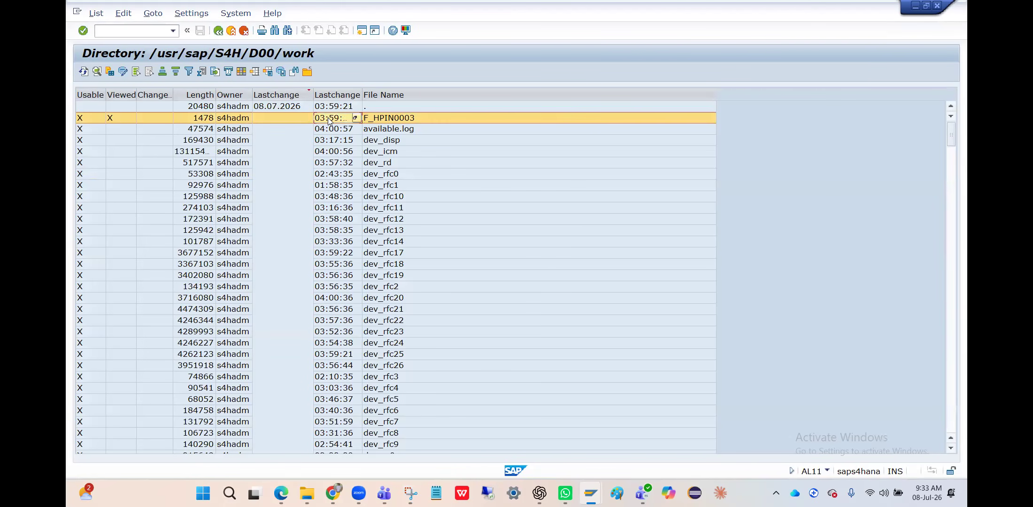
pyautogui.click(384, 120)
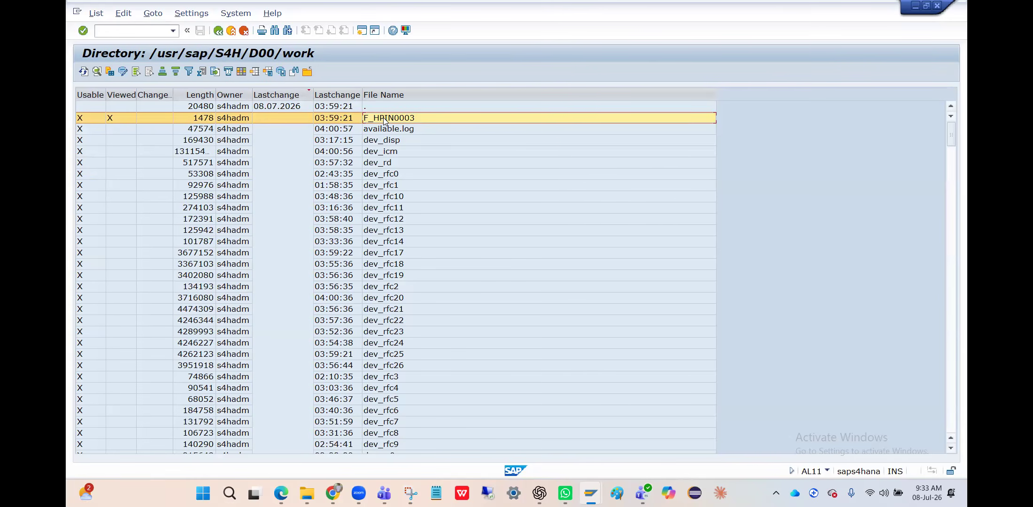
# Switch to Edge, examine the previously downloaded F_HPIN0001.xml and compare it with the F_HPIN0003 entry in the AL11 list.
pyautogui.hotkey('alt', 'Tab')
pyautogui.hotkey('alt', 'Tab')
pyautogui.hotkey('alt', 'Tab')
pyautogui.hotkey('alt', 'Tab')
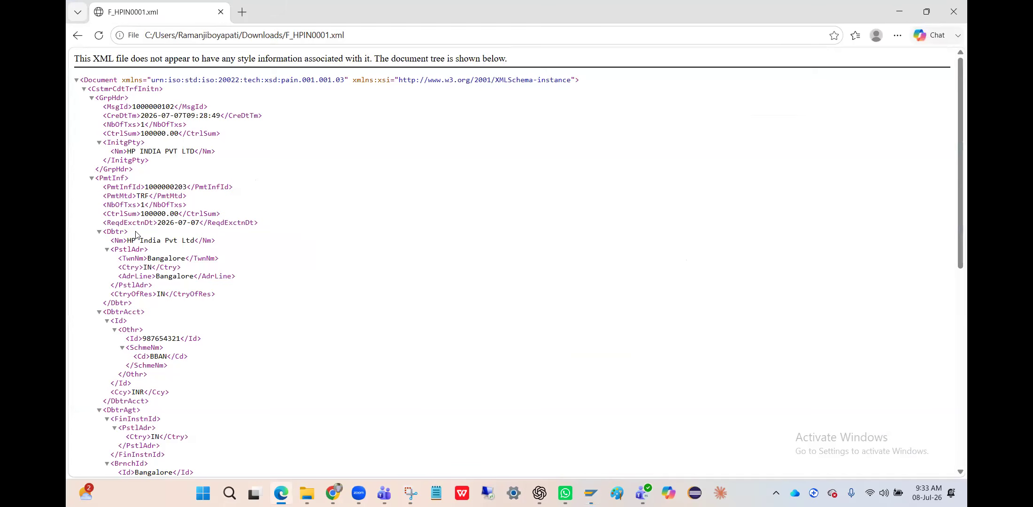
pyautogui.scroll(-1, 141, 193)
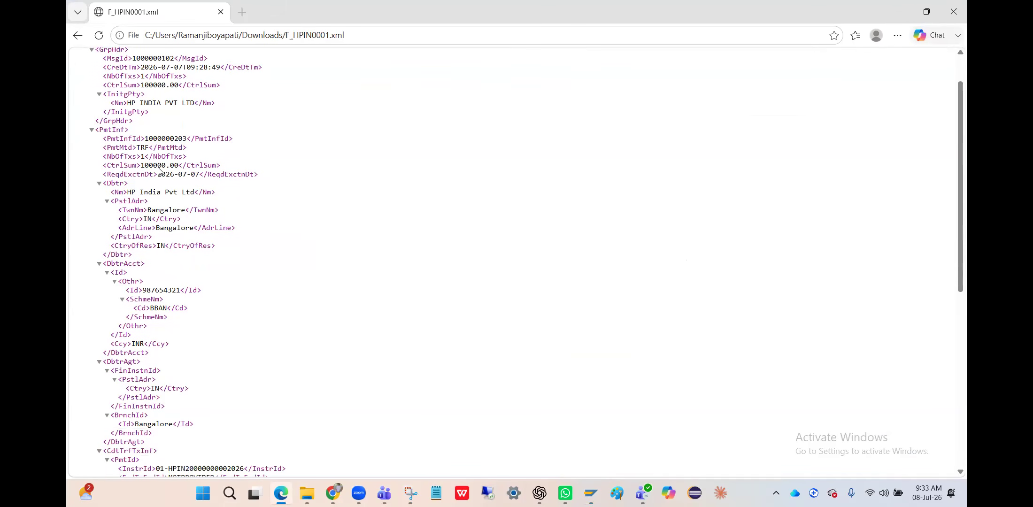
pyautogui.scroll(-1, 157, 238)
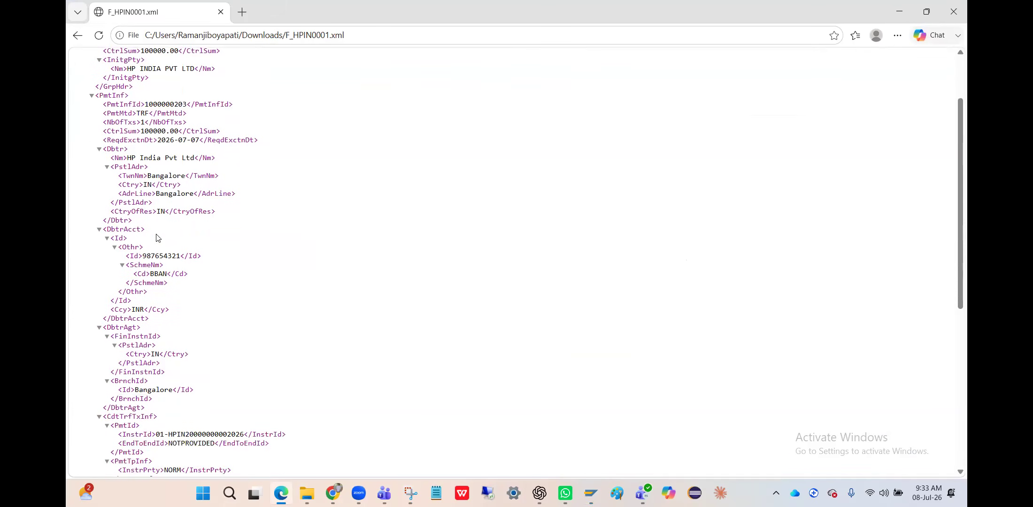
pyautogui.scroll(-2, 155, 255)
pyautogui.scroll(-2, 154, 255)
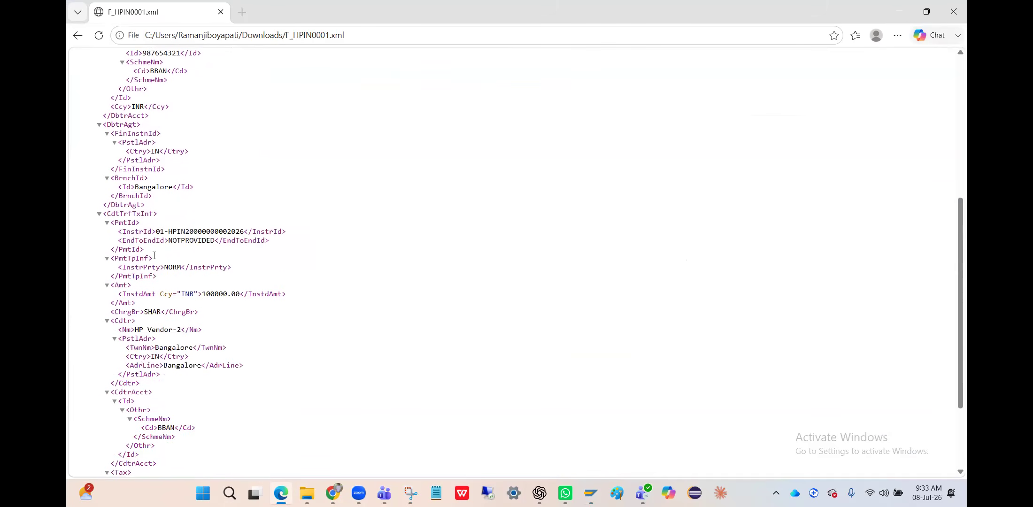
pyautogui.scroll(-2, 194, 239)
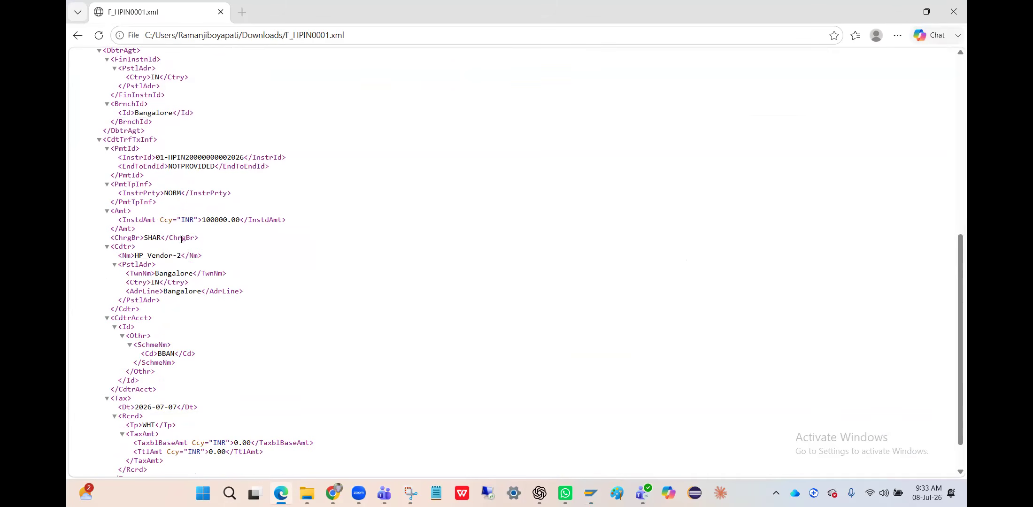
pyautogui.hotkey('alt', 'Tab')
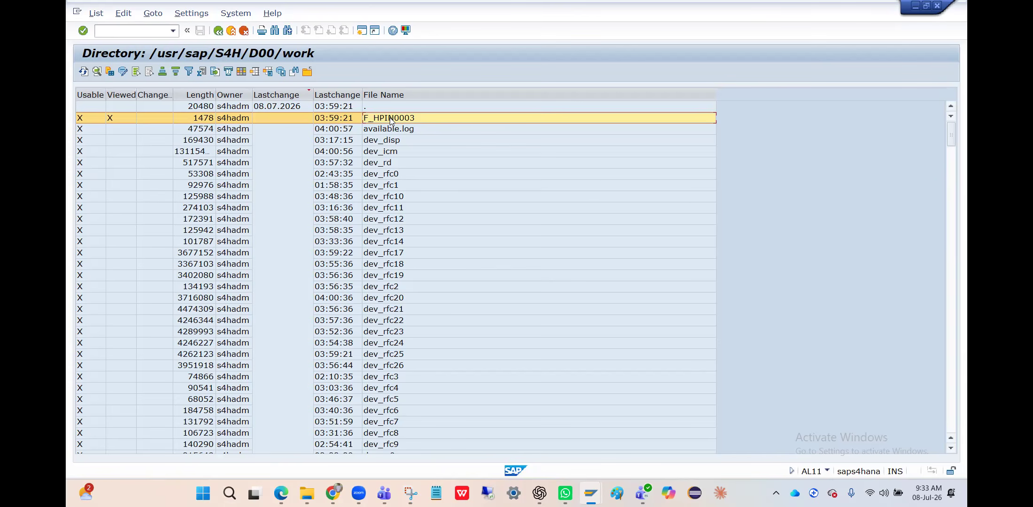
pyautogui.hotkey('alt', 'Tab')
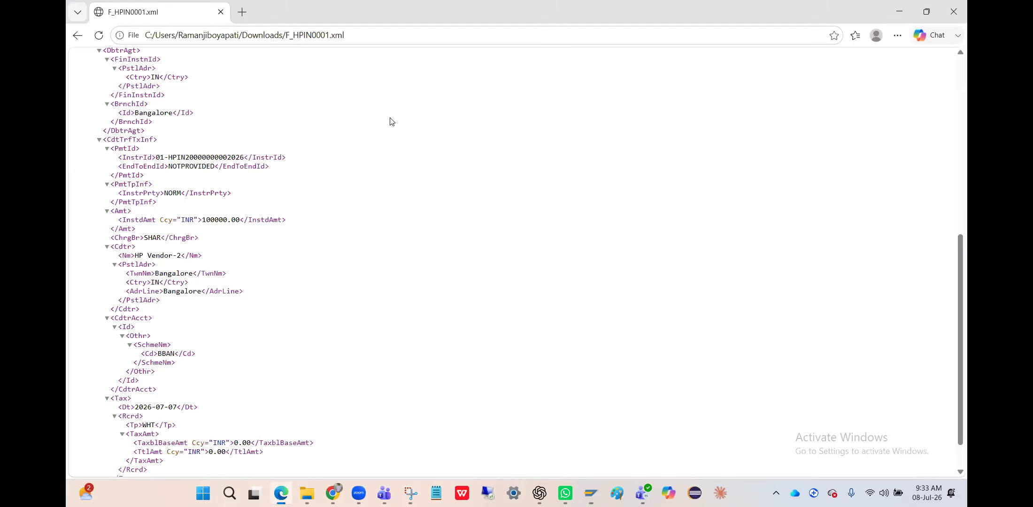
pyautogui.hotkey('alt', 'Tab')
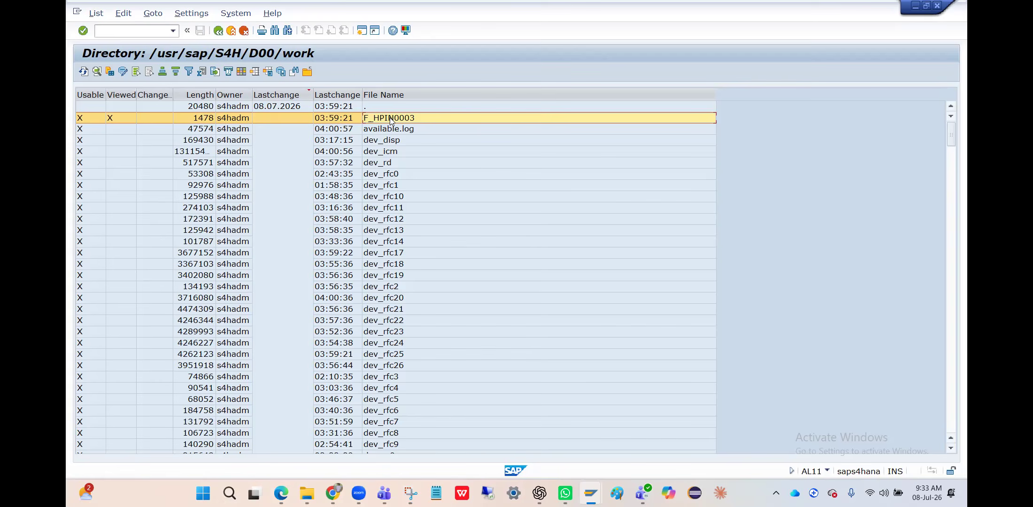
# Switch to the CG3Y session and append the copied file name F_HPIN0003 to the source file path.
pyautogui.hotkey('alt', 'Tab')
pyautogui.press('Tab')
pyautogui.hotkey('ctrl', 'v')
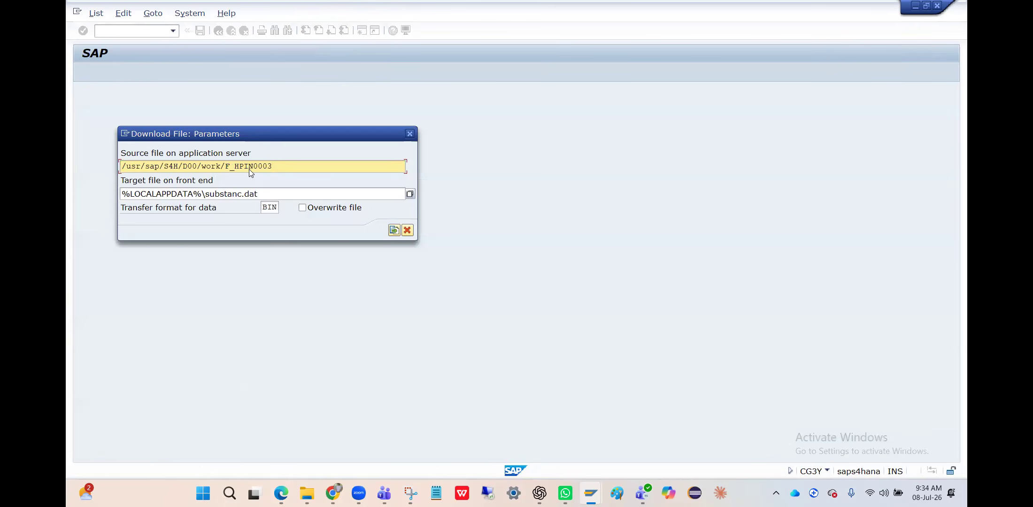
# Switch to the AL11 session, display the file F_HPIN0003 to check its directory and name, and return to CG3Y.
pyautogui.hotkey('alt', 'Tab')
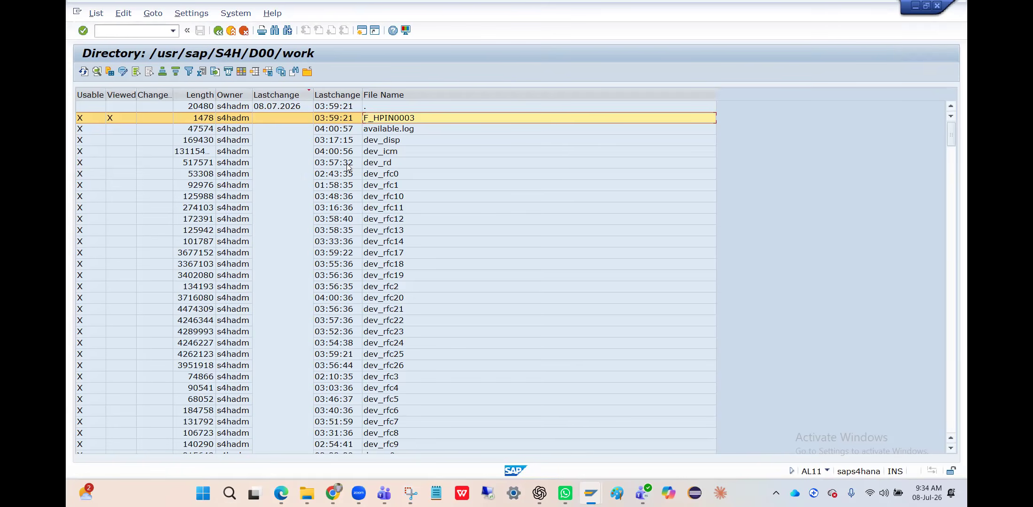
pyautogui.doubleClick(381, 121)
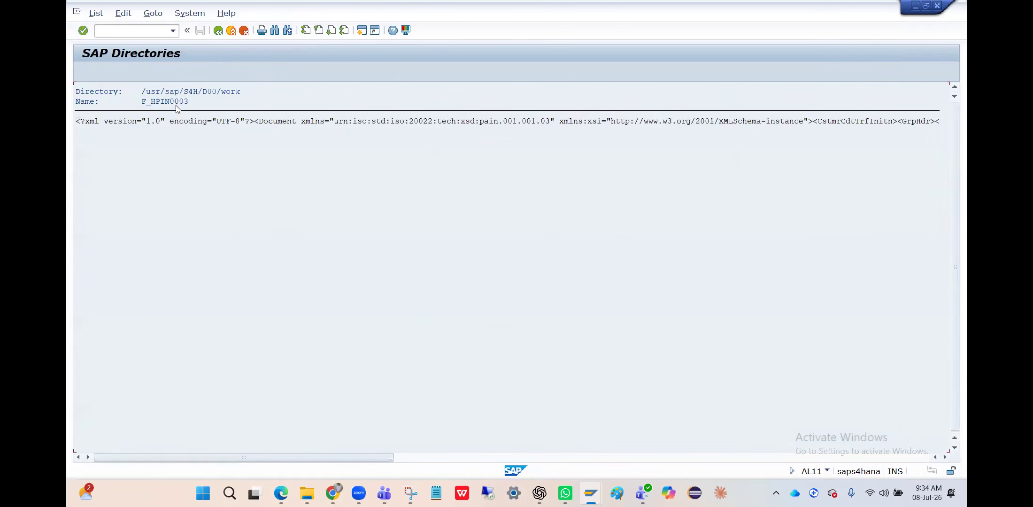
pyautogui.click(168, 102)
pyautogui.hotkey('alt', 'Tab')
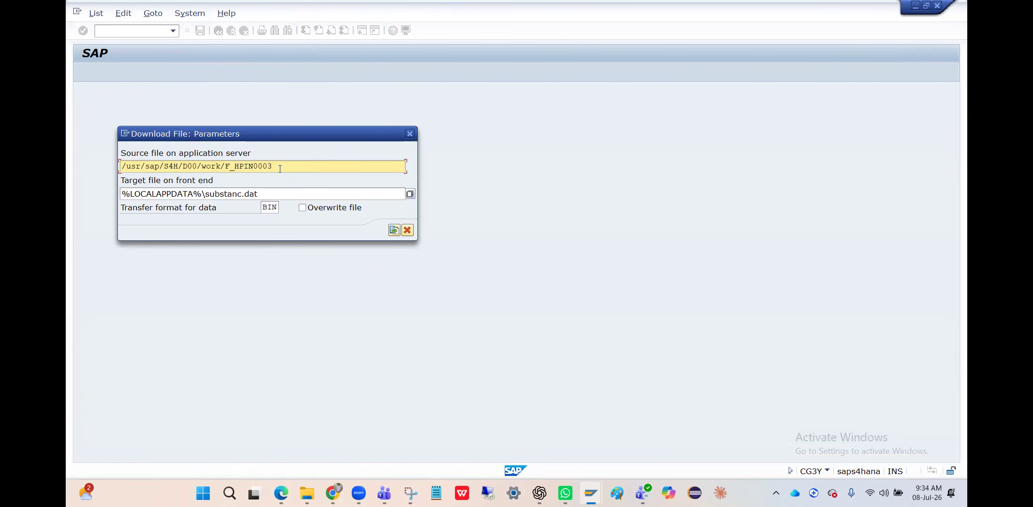
# Clear the default front-end target file path in the download parameters.
pyautogui.click(277, 194)
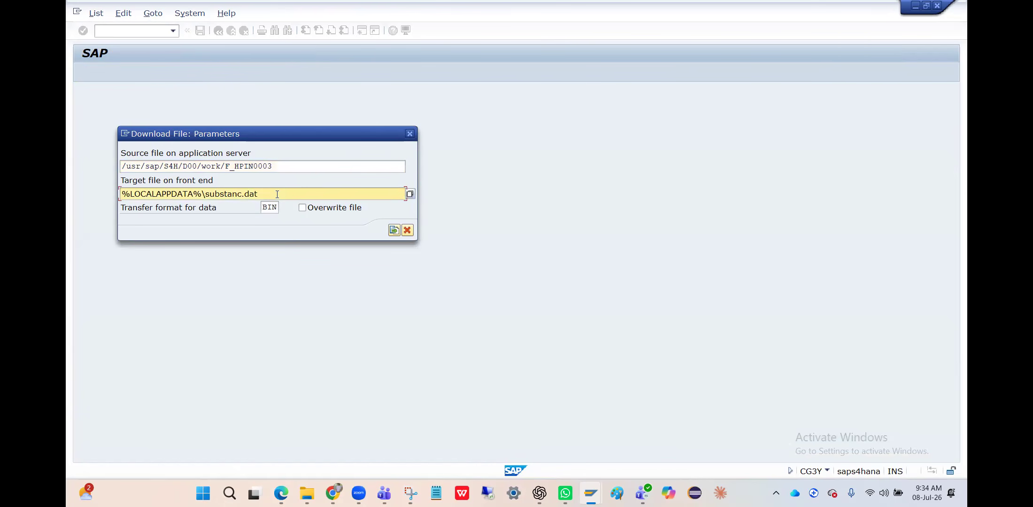
pyautogui.press('BackSpace')
pyautogui.press('BackSpace')
pyautogui.press('BackSpace')
pyautogui.press('BackSpace')
pyautogui.press('BackSpace')
pyautogui.press('BackSpace')
pyautogui.press('BackSpace')
pyautogui.press('BackSpace')
pyautogui.press('BackSpace')
pyautogui.press('BackSpace')
pyautogui.press('BackSpace')
pyautogui.press('BackSpace')
pyautogui.press('BackSpace')
pyautogui.press('BackSpace')
pyautogui.press('BackSpace')
pyautogui.press('BackSpace')
pyautogui.press('BackSpace')
pyautogui.press('BackSpace')
pyautogui.press('BackSpace')
pyautogui.press('BackSpace')
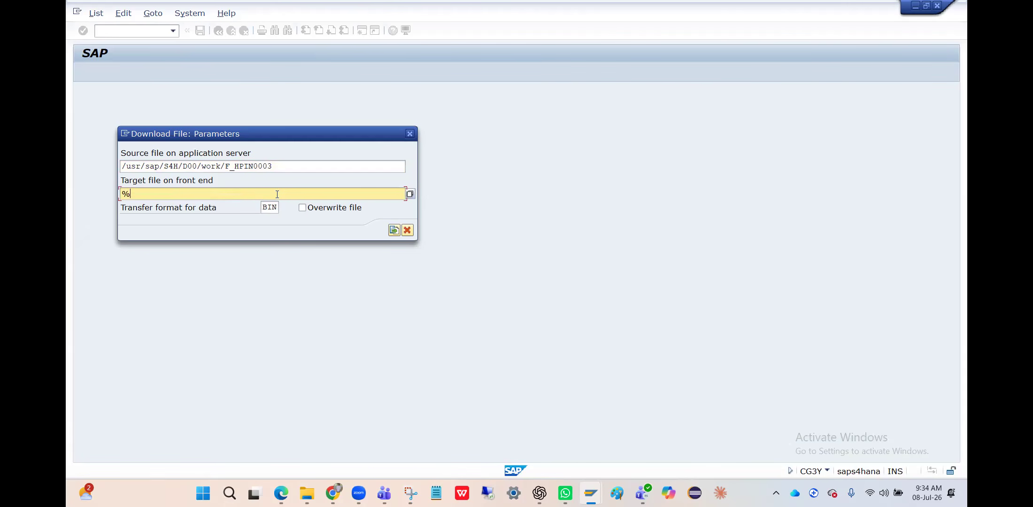
# Browse for the target file on the front end, choose the Downloads folder and name the file F_HPIN0003.xml.
pyautogui.click(409, 194)
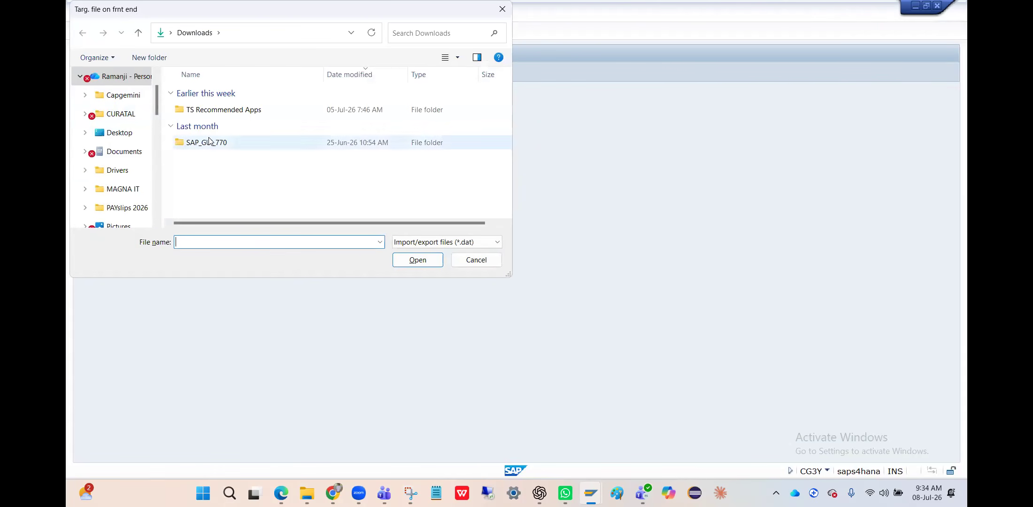
pyautogui.scroll(-2, 155, 141)
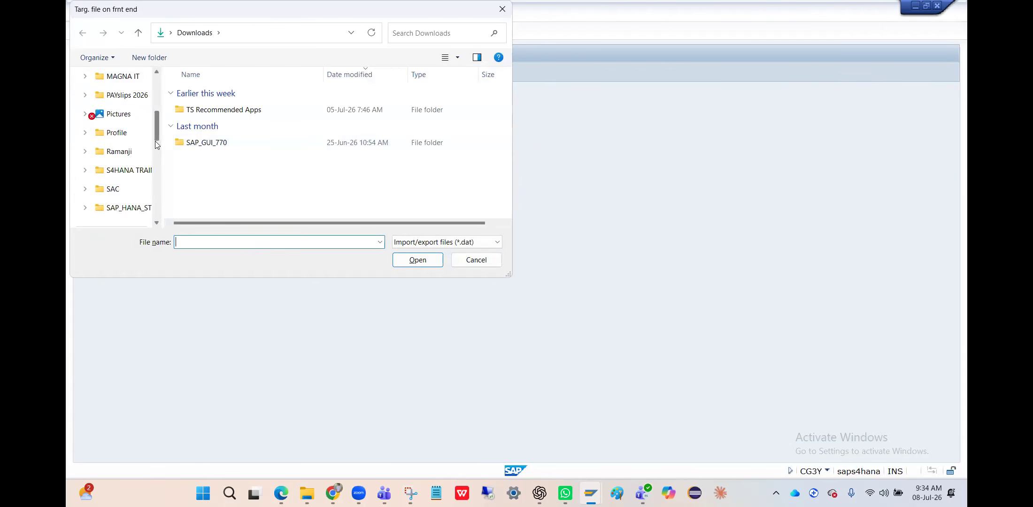
pyautogui.scroll(-2, 155, 147)
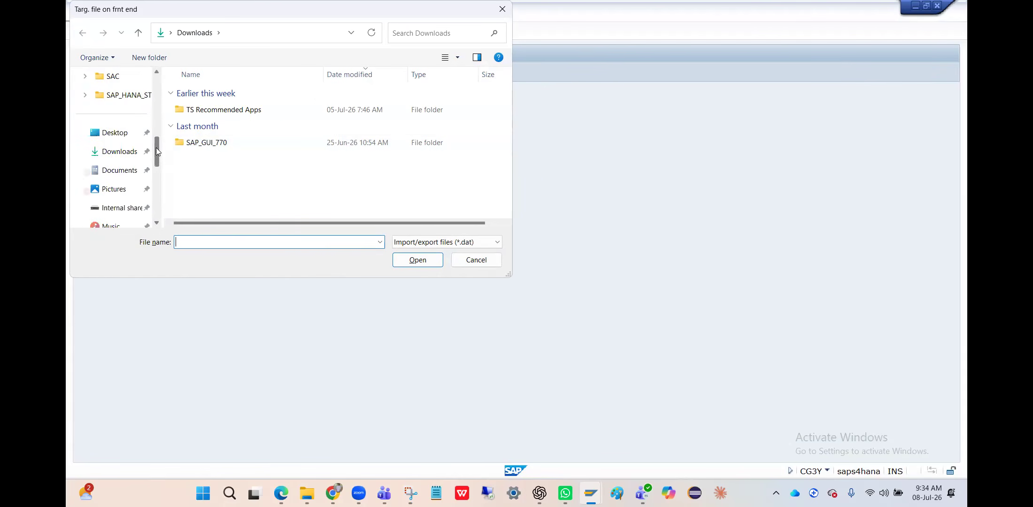
pyautogui.click(120, 151)
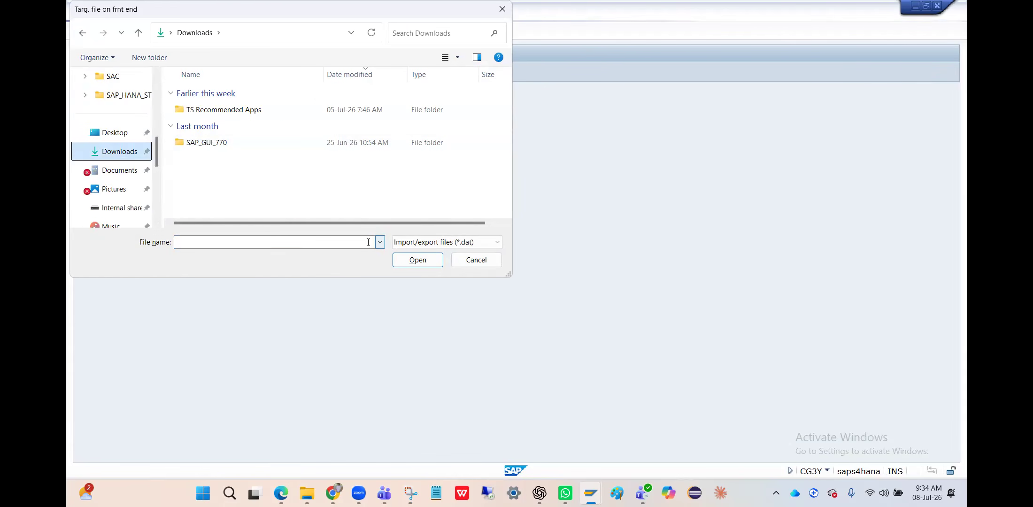
pyautogui.click(261, 241)
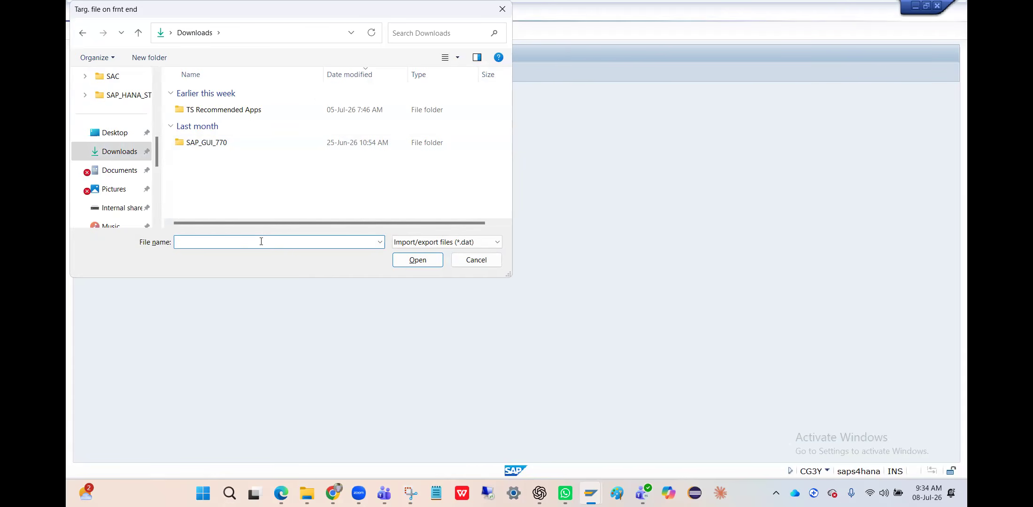
pyautogui.write('F_HPIN0003')
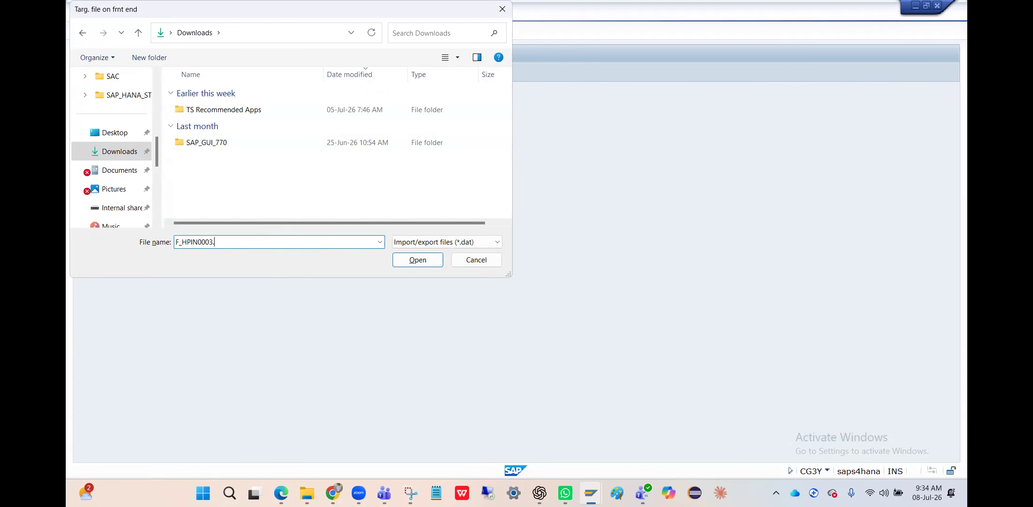
pyautogui.write('.xml')
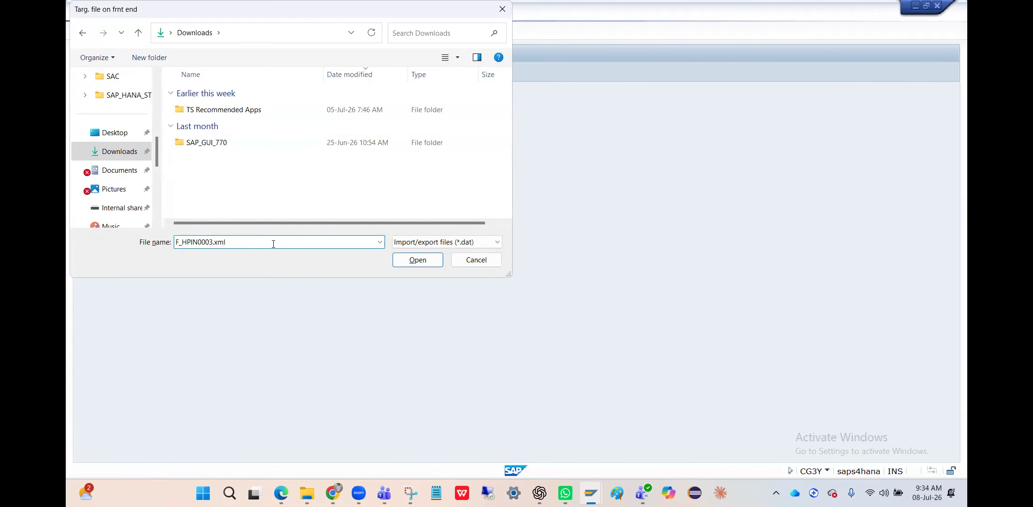
# Set the file type to All files (*.*) and accept F_HPIN0003.xml as the download target.
pyautogui.click(411, 242)
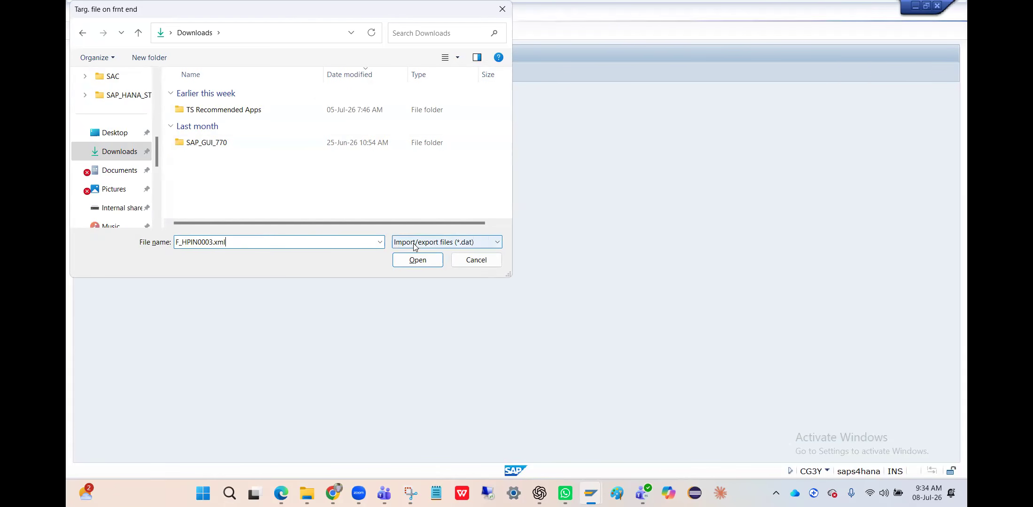
pyautogui.click(411, 290)
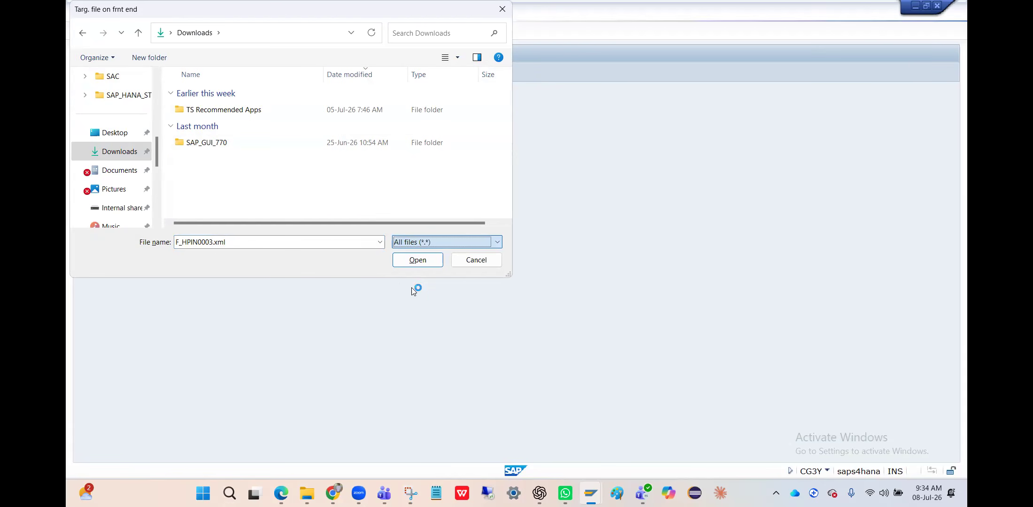
pyautogui.click(335, 243)
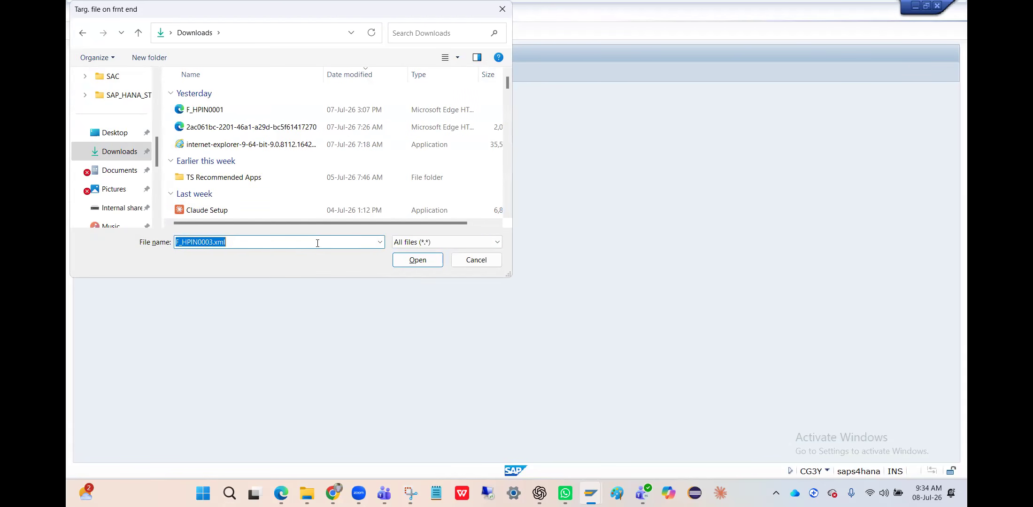
pyautogui.click(412, 266)
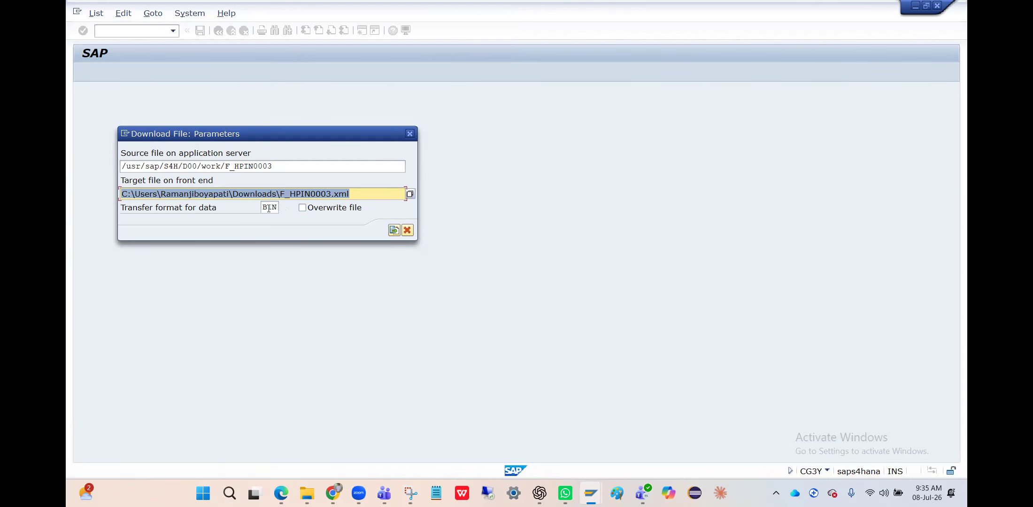
# Run the download of F_HPIN0003 and allow SAP GUI to create the file in the Downloads directory.
pyautogui.click(393, 230)
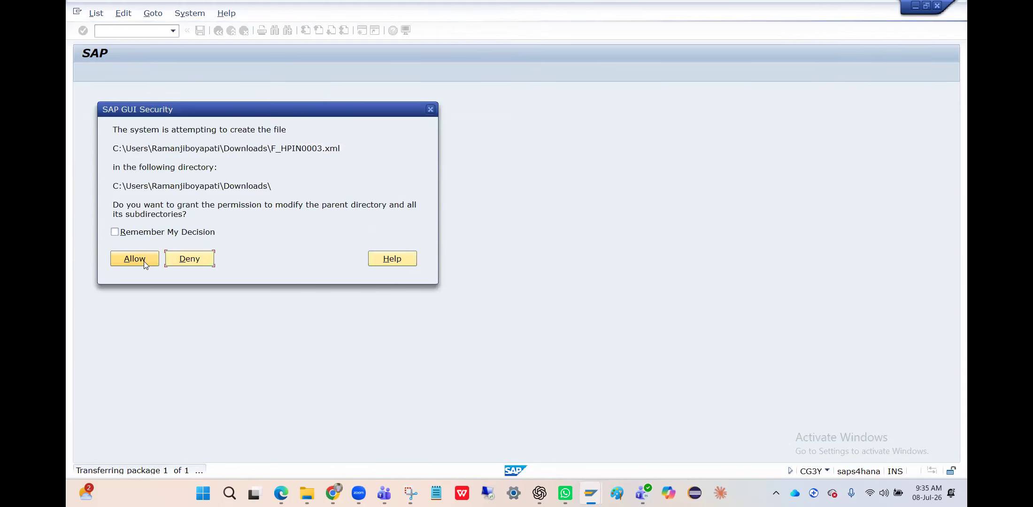
pyautogui.click(144, 261)
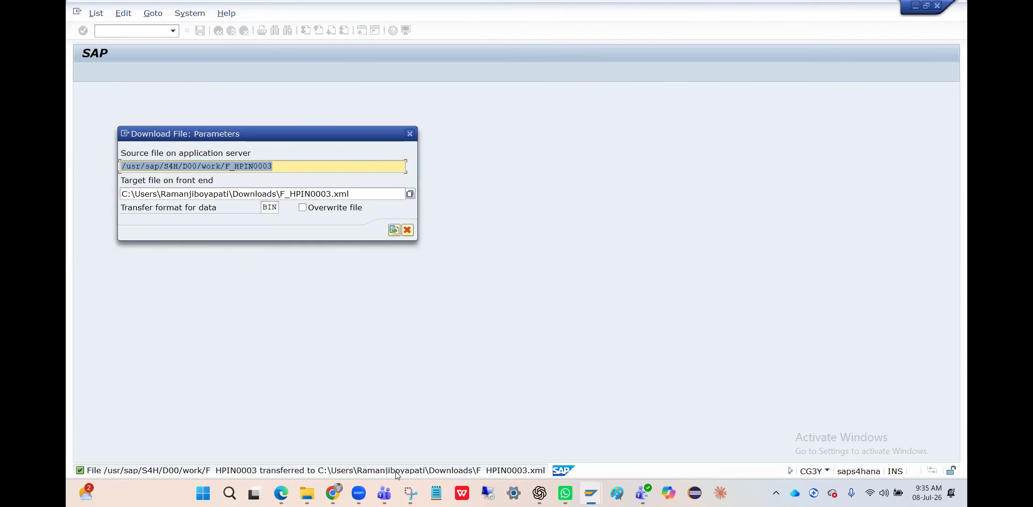
pyautogui.click(516, 474)
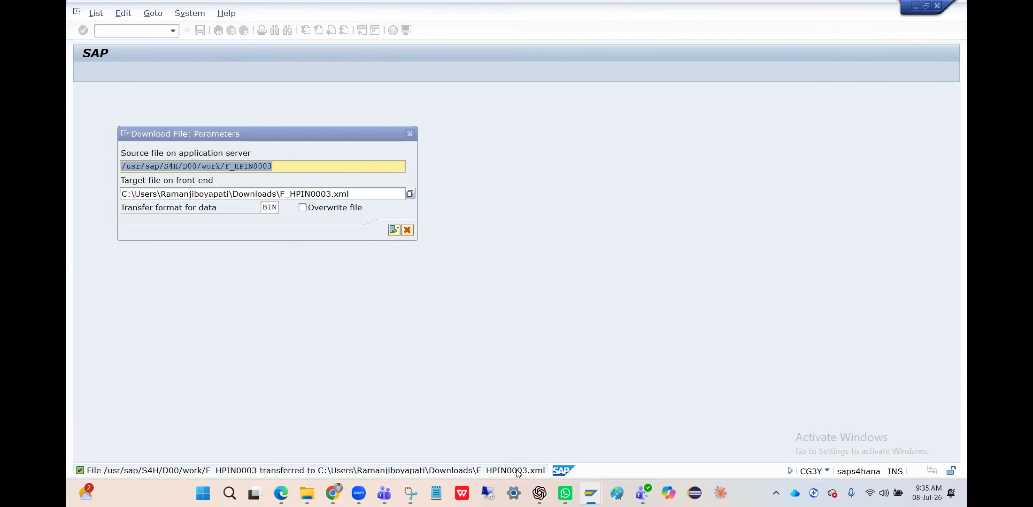
# Switch to File Explorer and select the newly downloaded F_HPIN0003 in the Downloads folder.
pyautogui.hotkey('alt', 'Tab')
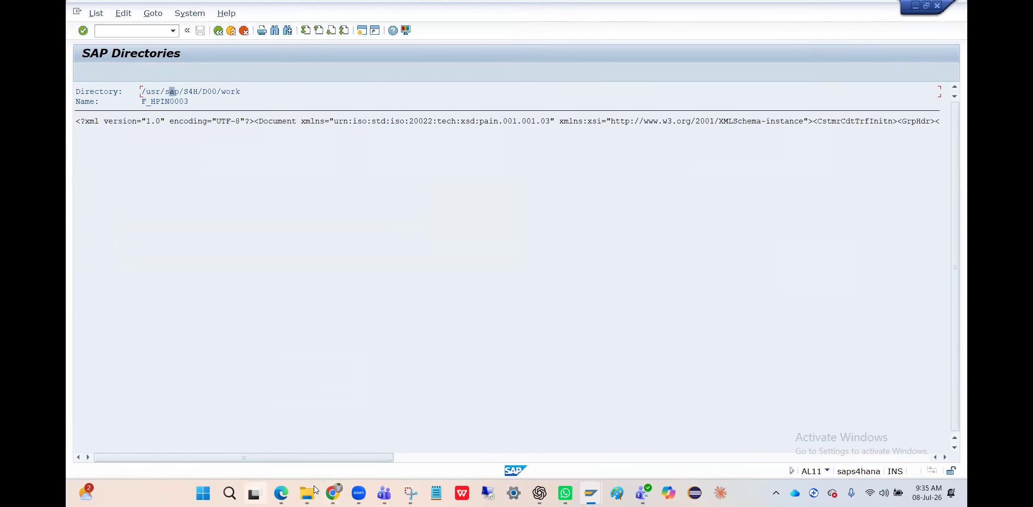
pyautogui.click(307, 493)
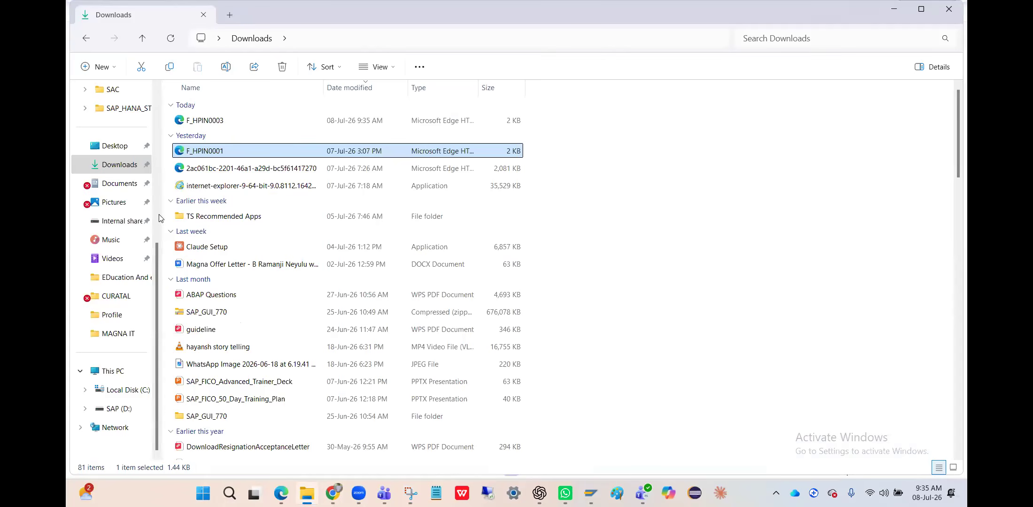
pyautogui.click(124, 169)
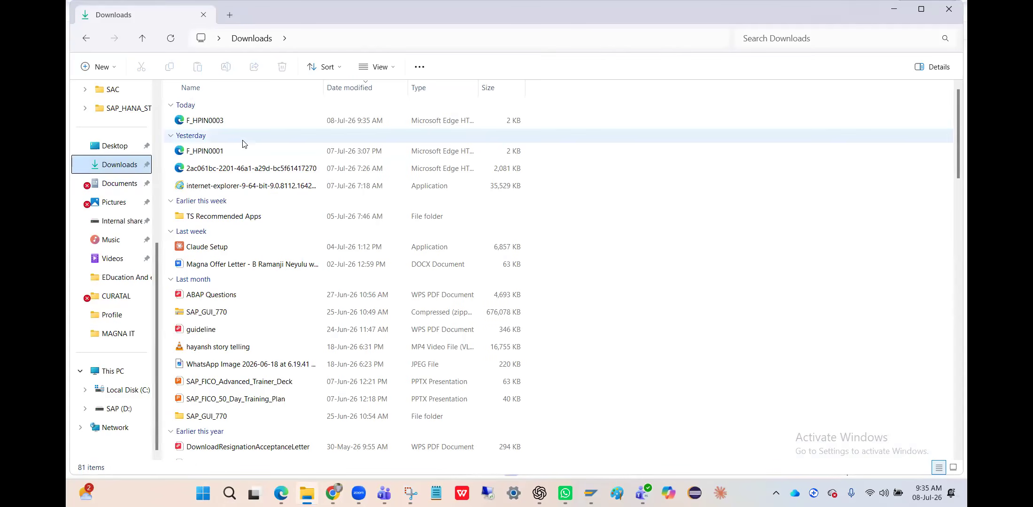
pyautogui.click(267, 129)
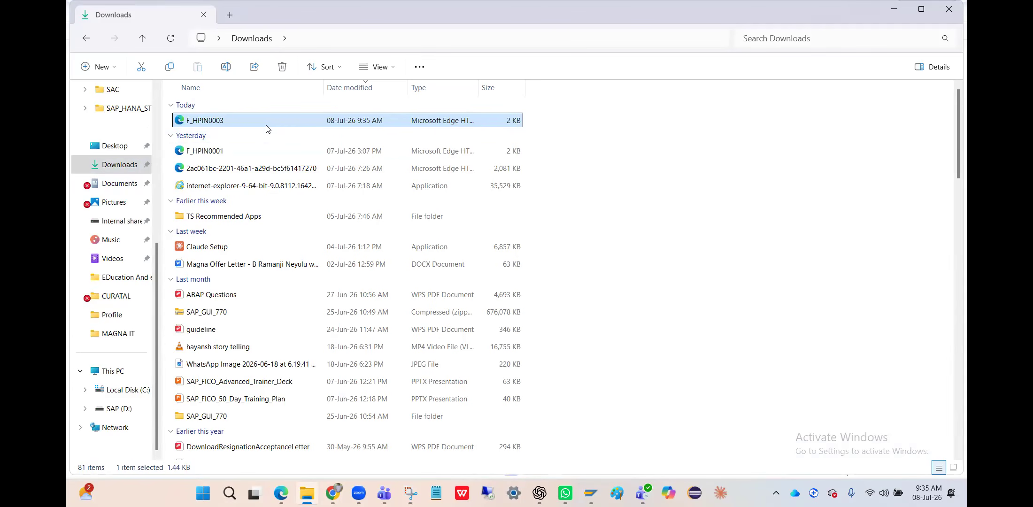
pyautogui.doubleClick(267, 125)
# Check the raw XML of F_HPIN0003 in the AL11 session, return to File Explorer and open the downloaded F_HPIN0003 file.
pyautogui.hotkey('alt', 'Tab')
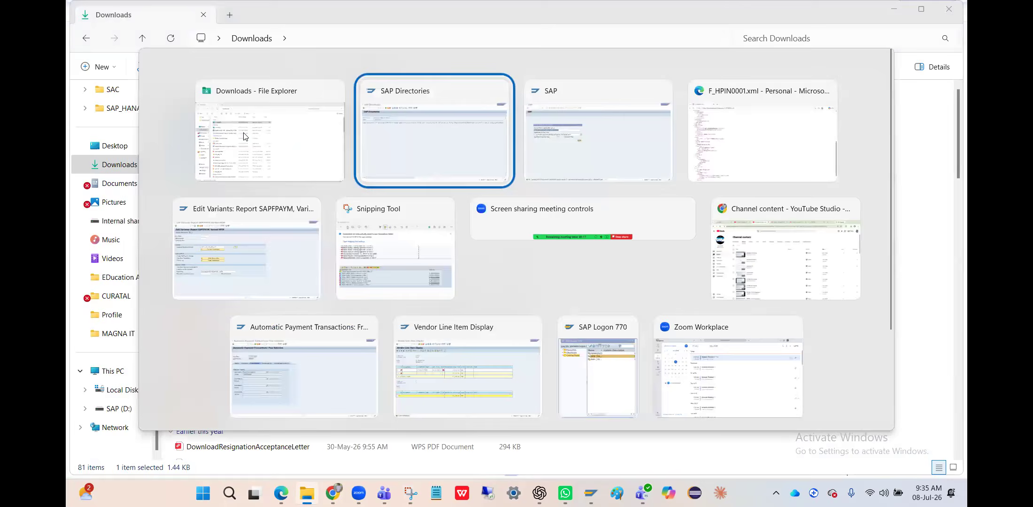
pyautogui.click(598, 121)
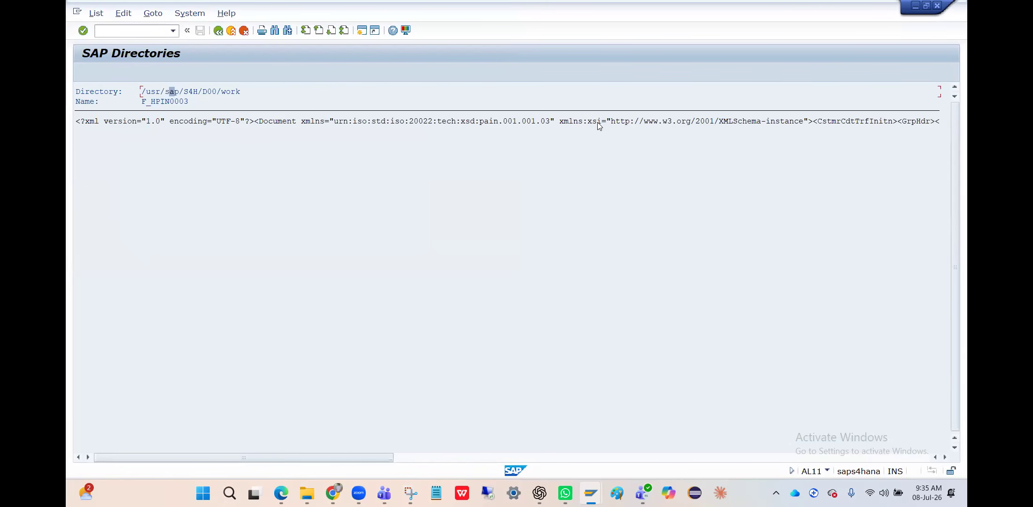
pyautogui.click(427, 457)
pyautogui.moveTo(428, 458); pyautogui.dragTo(151, 458)
pyautogui.hotkey('alt', 'Tab')
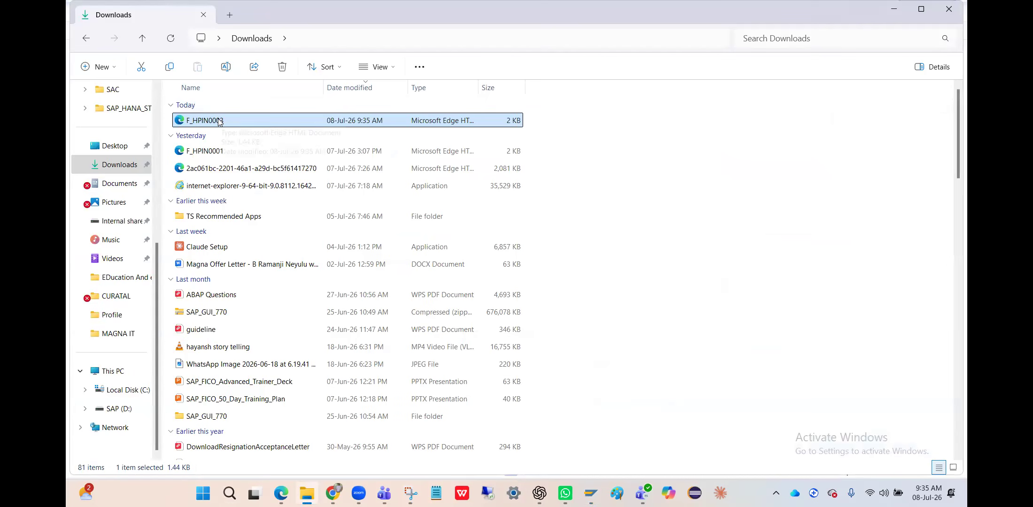
pyautogui.doubleClick(219, 121)
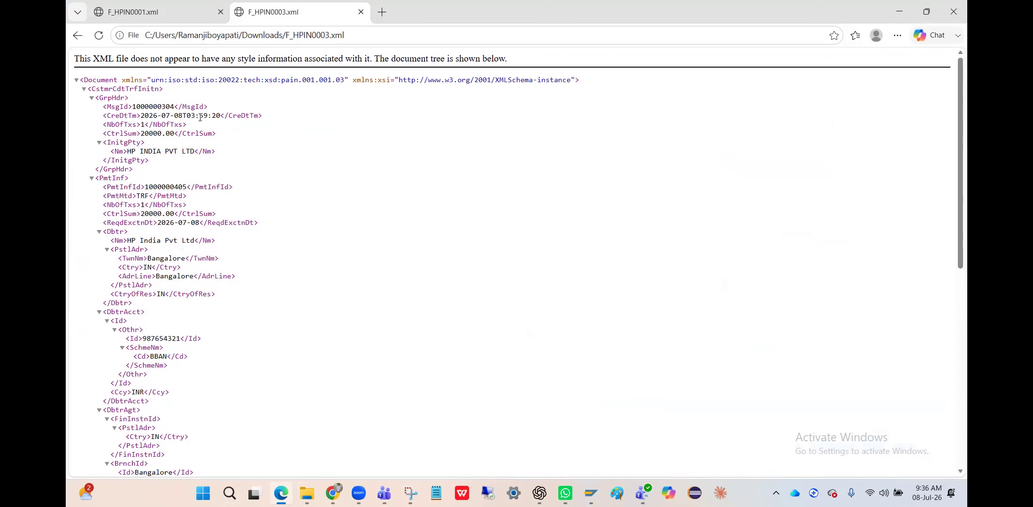
# Bring up the earlier F_HPIN0001.xml in Edge for comparison and return to the AL11 session.
pyautogui.hotkey('alt', 'Tab')
pyautogui.hotkey('alt', 'Tab')
pyautogui.hotkey('alt', 'Tab')
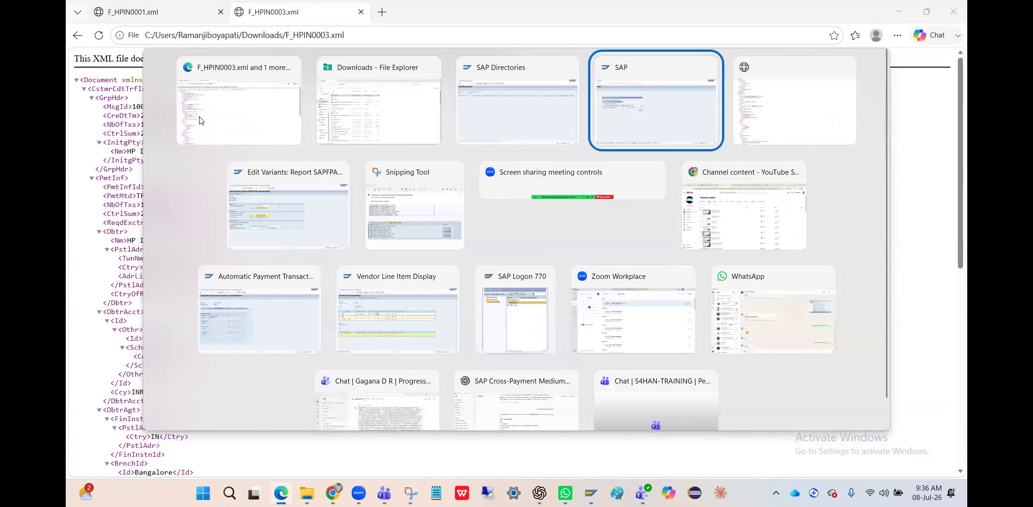
pyautogui.hotkey('alt', 'Tab')
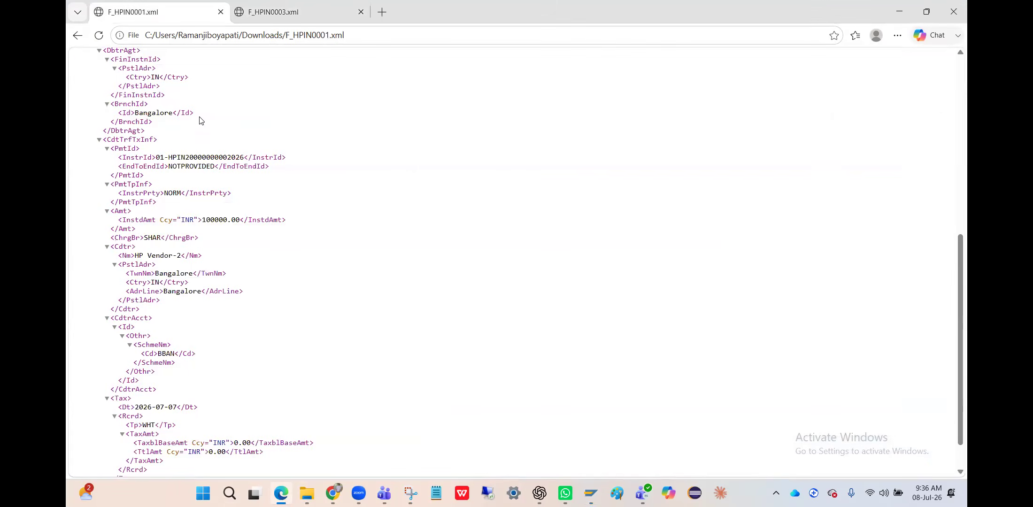
pyautogui.hotkey('alt', 'Tab')
pyautogui.hotkey('alt', 'Tab')
pyautogui.hotkey('alt', 'Tab')
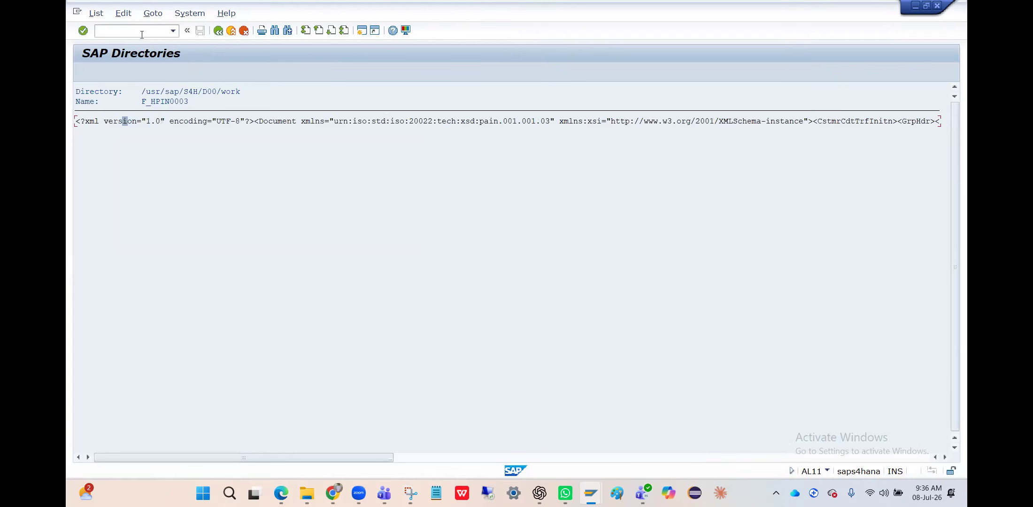
# Leave the AL11 file display and go to transaction DMEE.
pyautogui.write('/n')
pyautogui.write('al11')
pyautogui.press('Return')
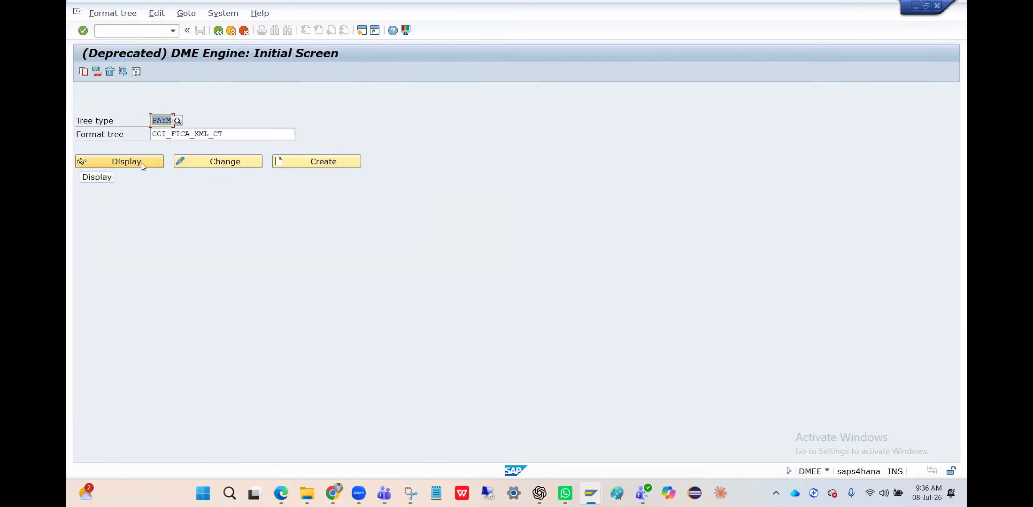
# Open the PAYM format tree CGI_FICA_XML_CT for change in DMEEX and expand its GrpHdr node.
pyautogui.click(191, 162)
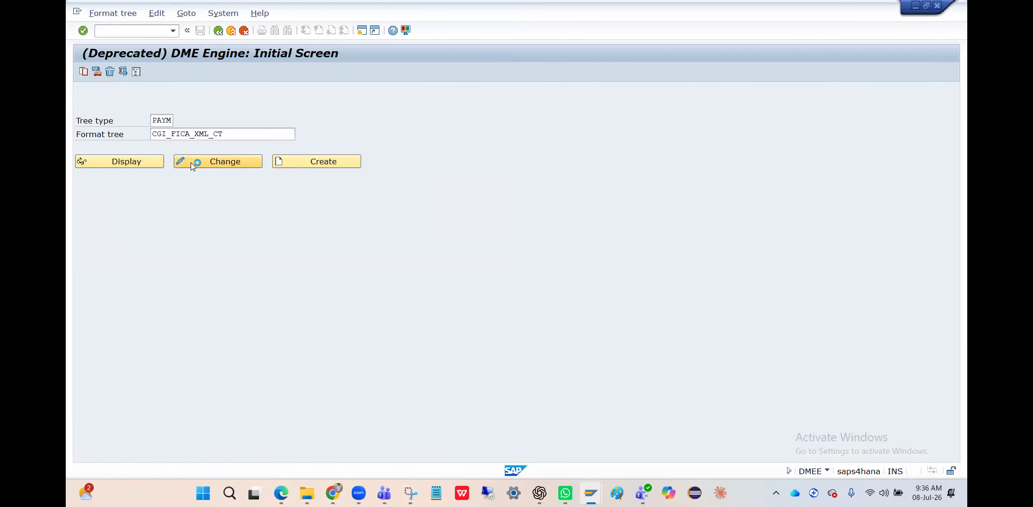
pyautogui.click(249, 261)
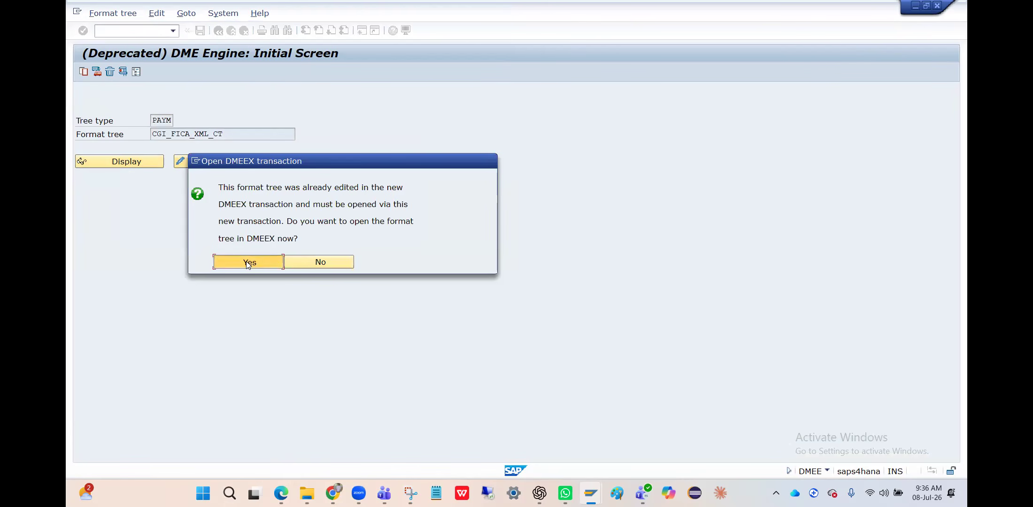
pyautogui.click(236, 244)
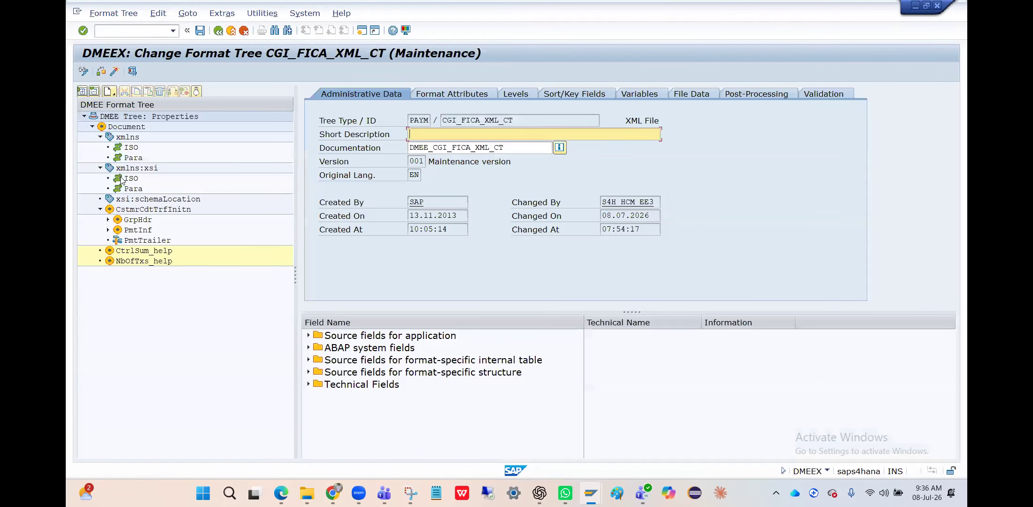
pyautogui.click(108, 220)
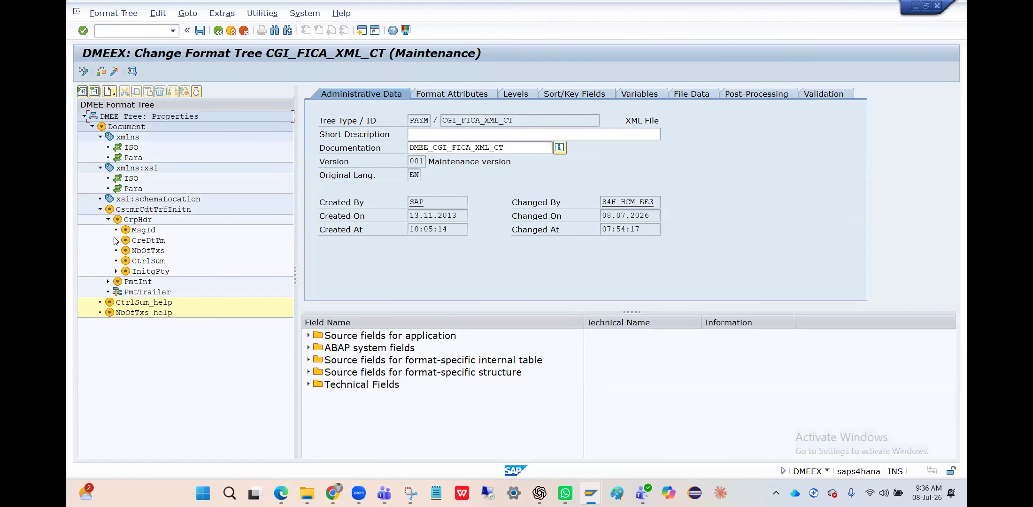
# Expand the CreDtTm node and rename the separator atom between YYYY and MM to "-".
pyautogui.click(116, 240)
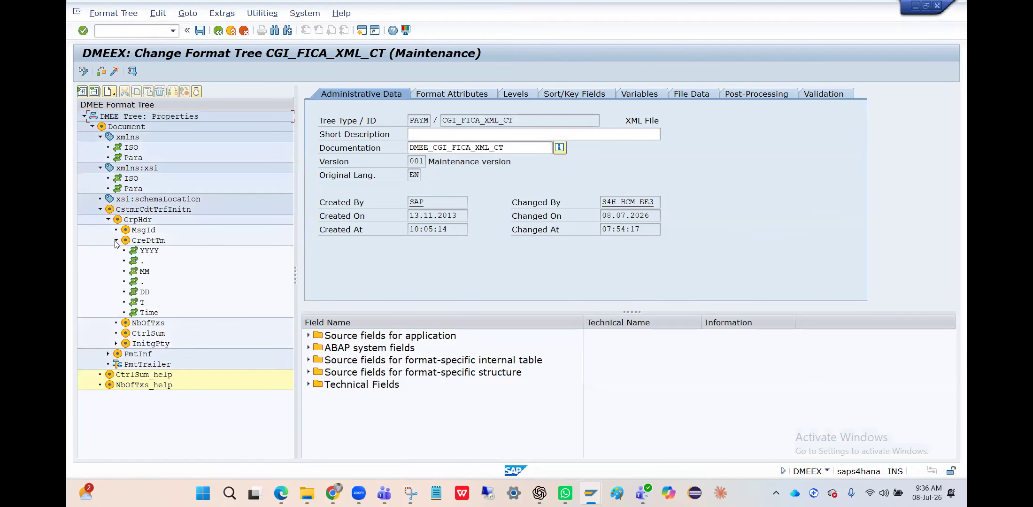
pyautogui.doubleClick(141, 261)
pyautogui.click(406, 138)
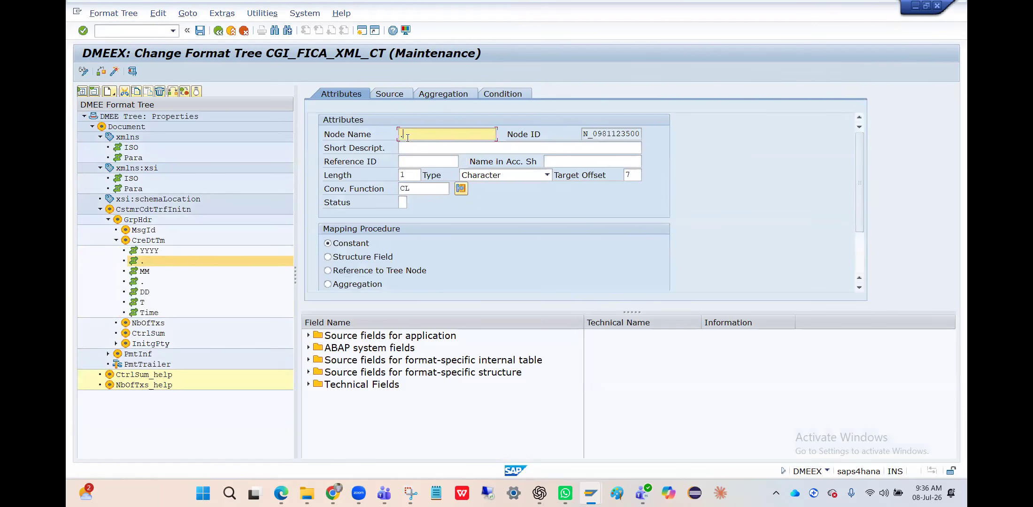
pyautogui.press('BackSpace')
pyautogui.write('-')
pyautogui.press('Return')
# Rename the separator atom between MM and DD to "-" and save the format tree.
pyautogui.click(142, 281)
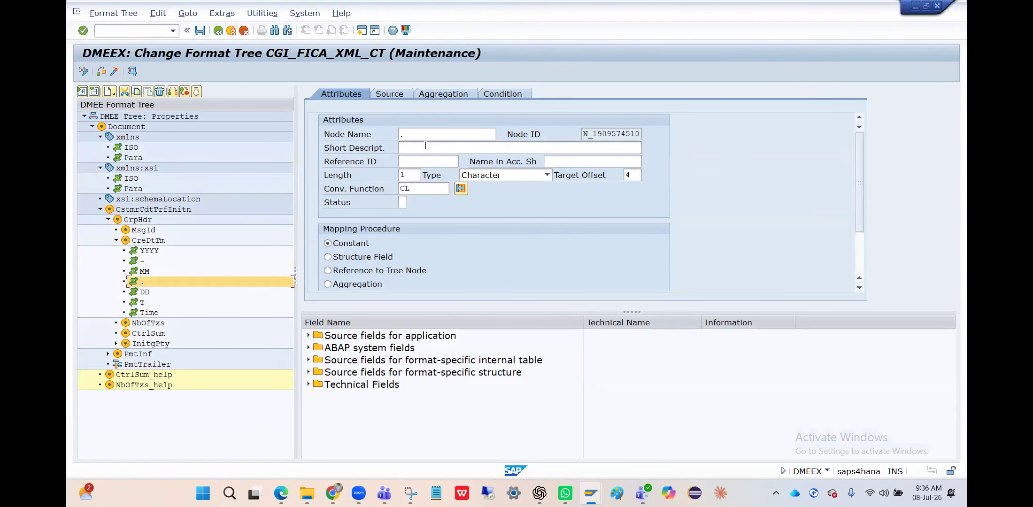
pyautogui.click(418, 132)
pyautogui.press('BackSpace')
pyautogui.write('-')
pyautogui.press('Return')
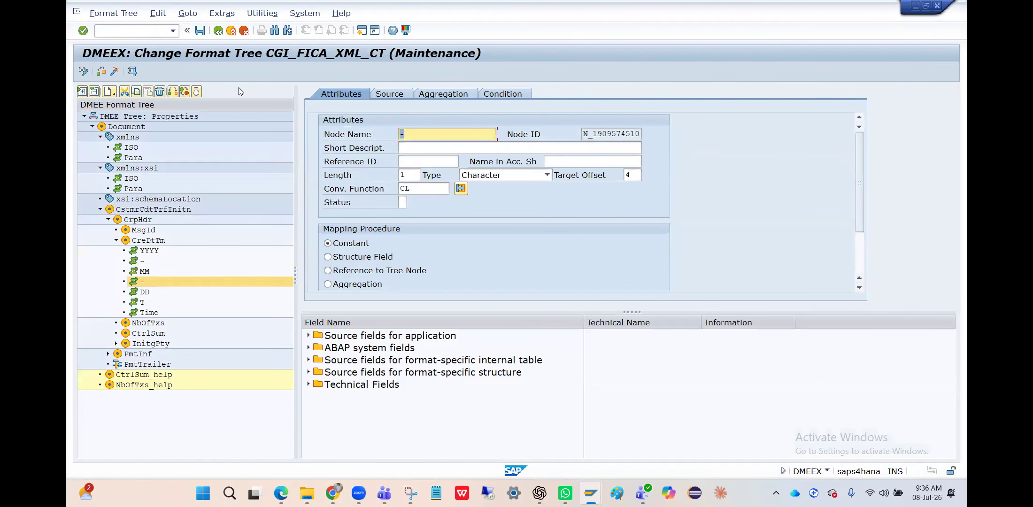
pyautogui.click(200, 31)
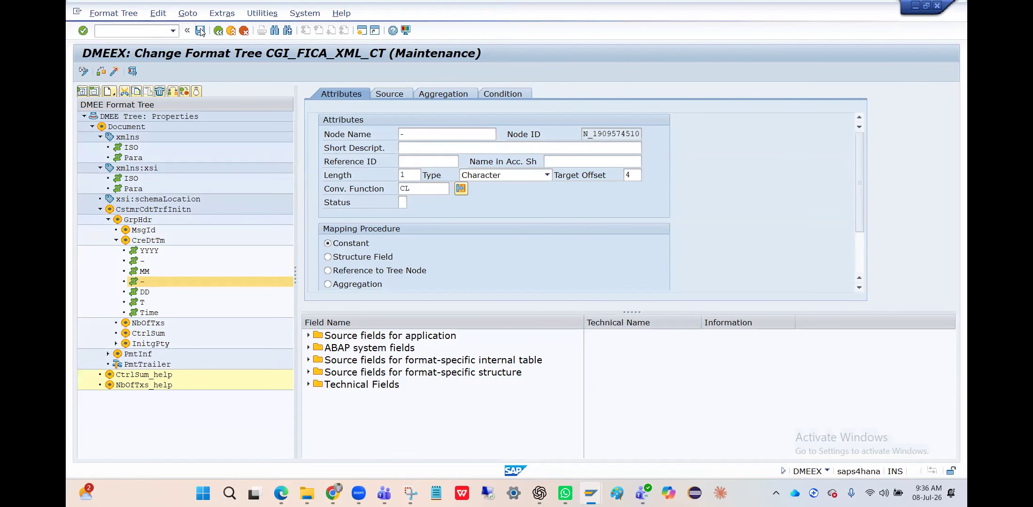
# Review the attributes of the YYYY, first separator, MM and DD atoms under CreDtTm.
pyautogui.click(150, 251)
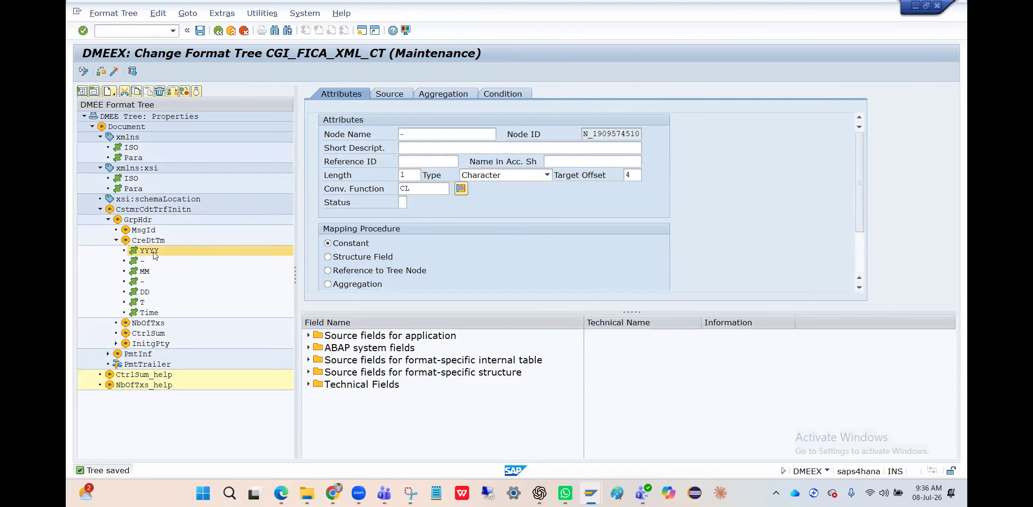
pyautogui.click(146, 263)
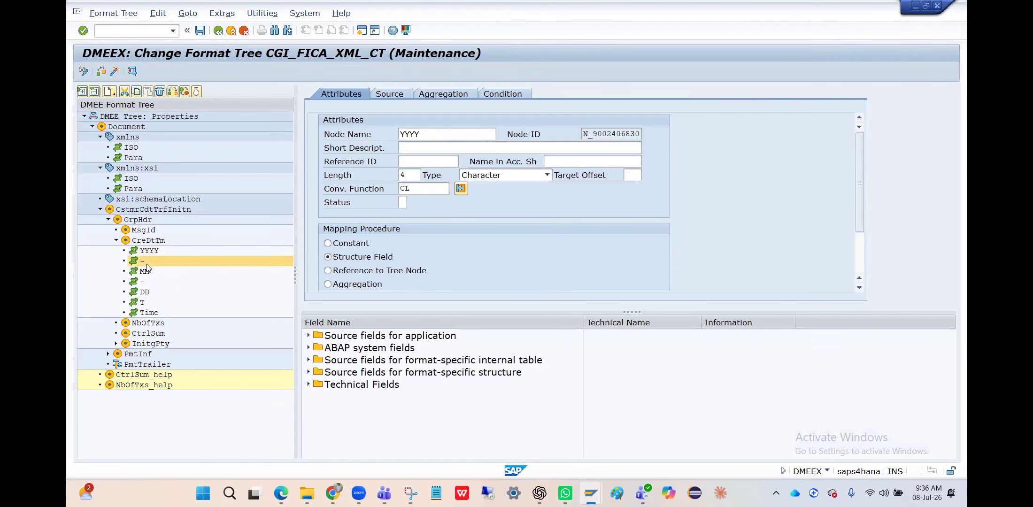
pyautogui.click(146, 273)
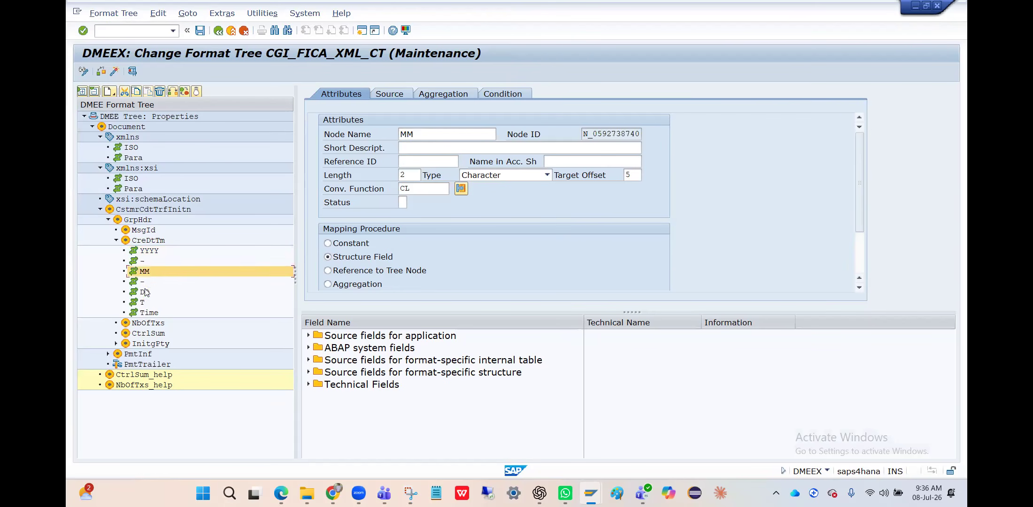
pyautogui.click(144, 288)
# Switch to Edge, close F_HPIN0001.xml after viewing its header, check CreDtTm in F_HPIN0003.xml and return to DMEEX.
pyautogui.hotkey('alt', 'Tab')
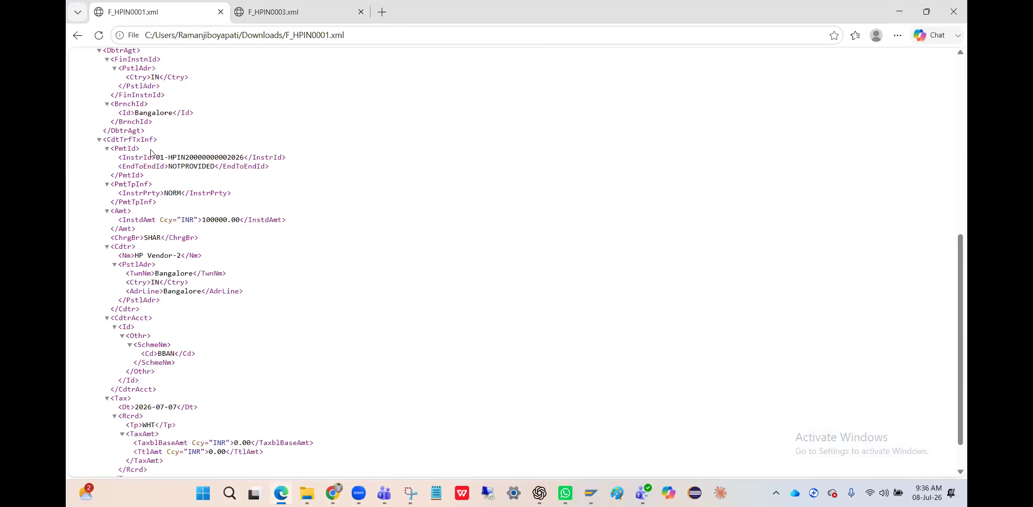
pyautogui.scroll(7, 151, 150)
pyautogui.scroll(2, 151, 150)
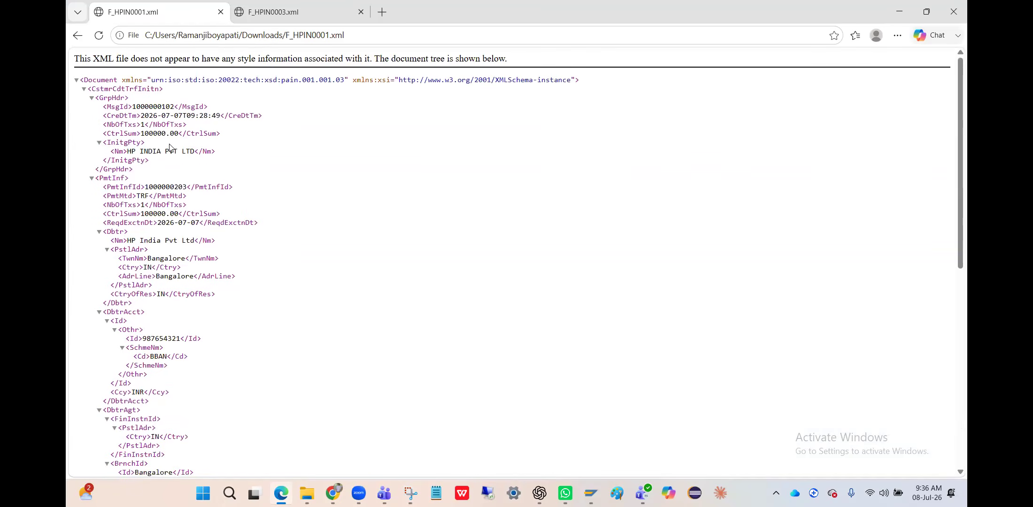
pyautogui.click(220, 13)
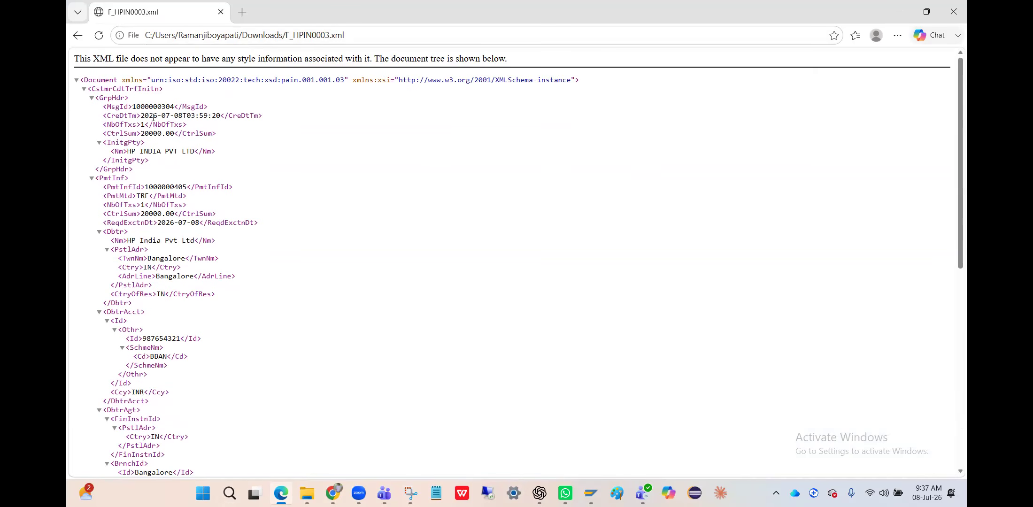
pyautogui.doubleClick(183, 117)
pyautogui.click(193, 119)
pyautogui.hotkey('alt', 'Tab')
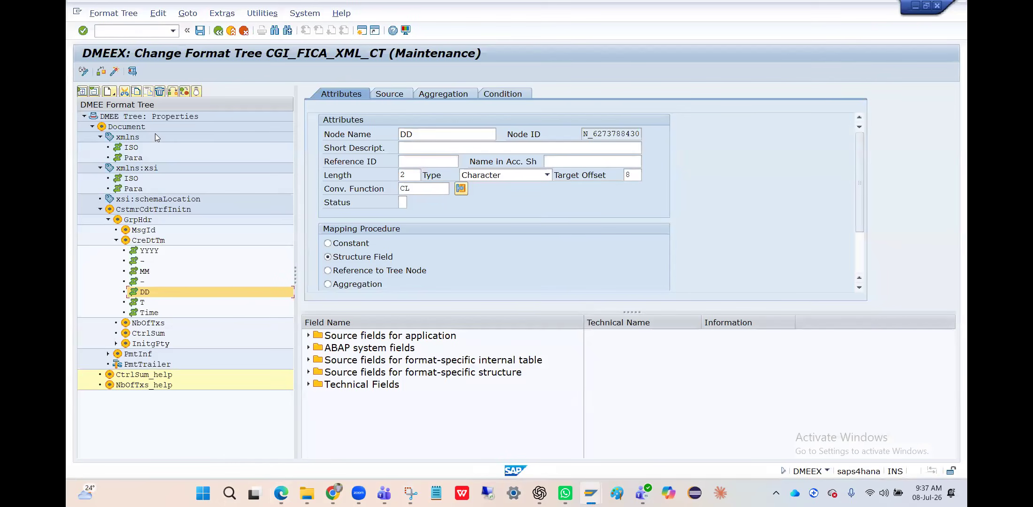
# Switch to the CG3Y session, close its file download dialog and go to transaction FB03.
pyautogui.hotkey('alt', 'Tab')
pyautogui.hotkey('alt', 'Tab')
pyautogui.hotkey('alt', 'Tab')
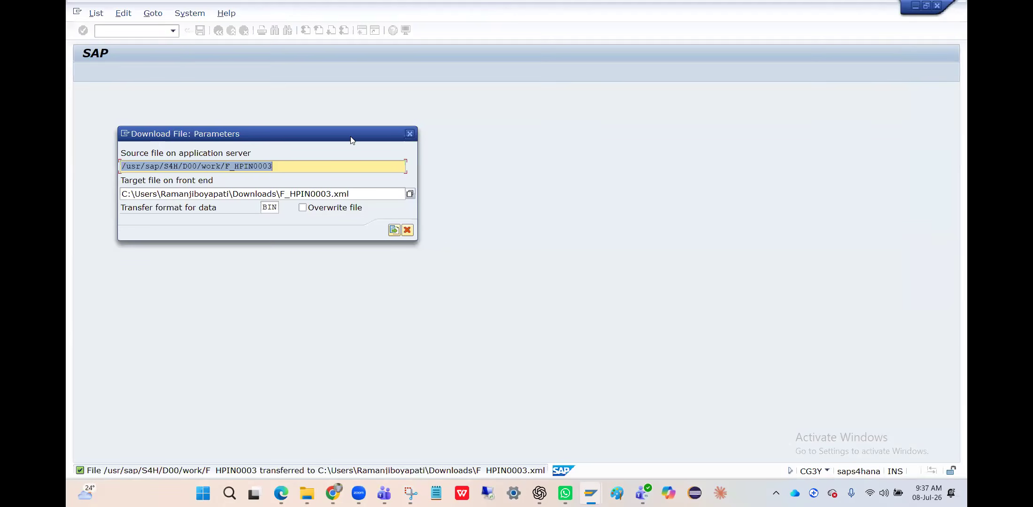
pyautogui.click(410, 135)
pyautogui.click(163, 31)
pyautogui.write('/nFB03')
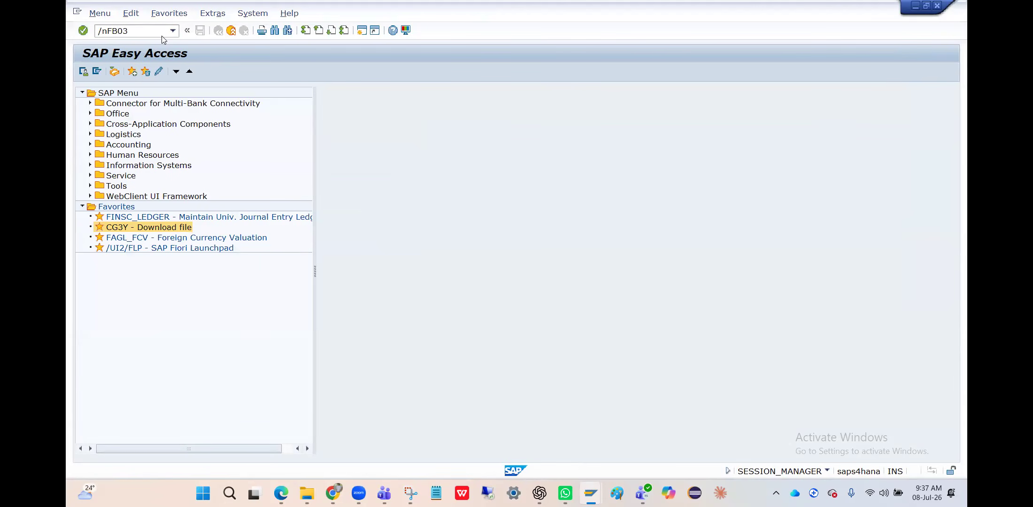
pyautogui.press('Return')
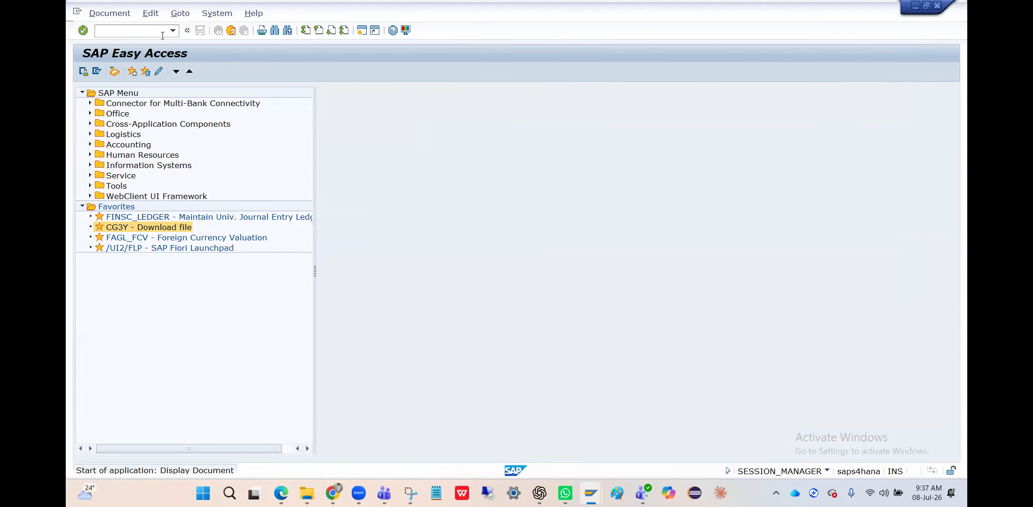
# Display the preset accounting document of company code HPIN for fiscal year 2026.
pyautogui.press('Tab')
pyautogui.press('Tab')
pyautogui.write('2026')
pyautogui.press('Return')
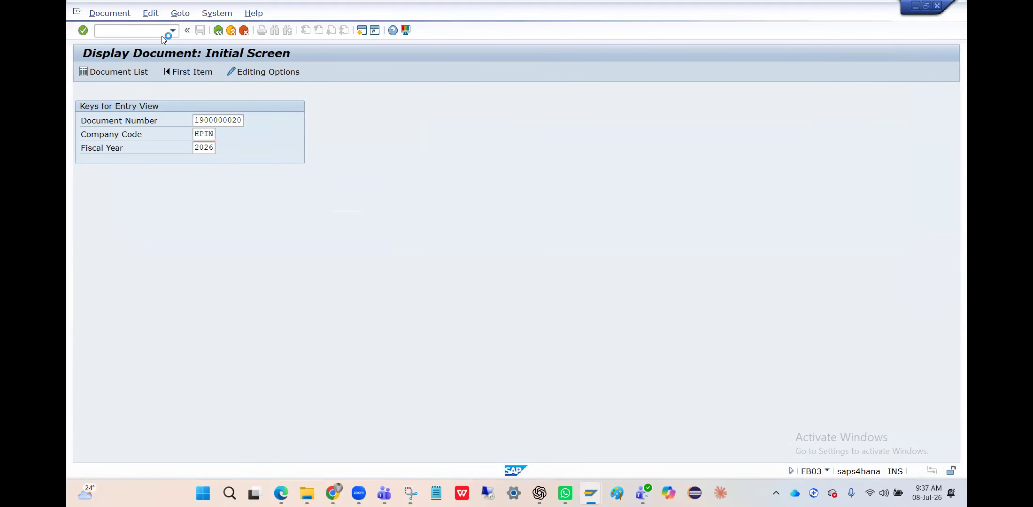
# Return to the DMEEX session and compare the tree with the group header in F_HPIN0003.xml in Edge.
pyautogui.click(257, 201)
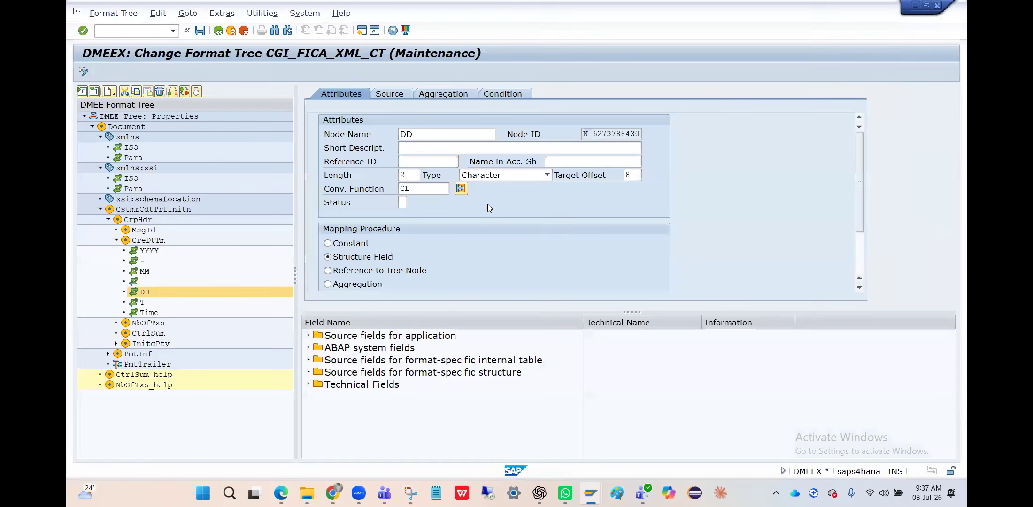
pyautogui.hotkey('alt', 'Tab')
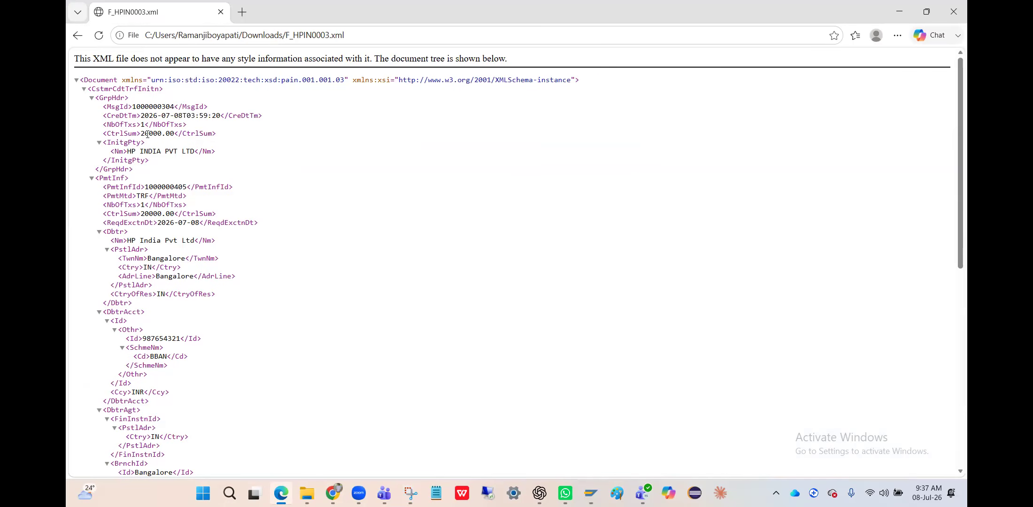
pyautogui.hotkey('alt', 'Tab')
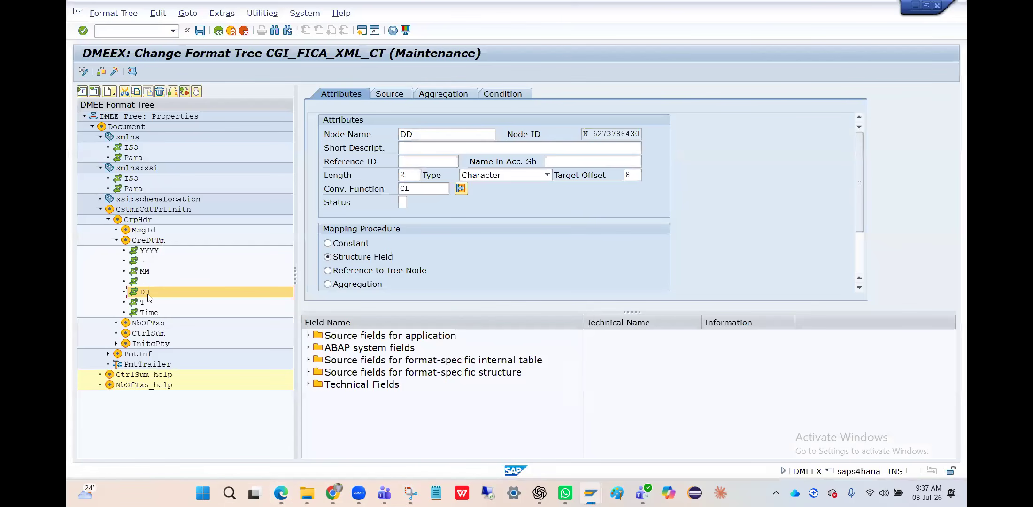
# Compare the attributes of the CtrlSum and NbOfTxs elements with those of the YYYY atom.
pyautogui.click(138, 334)
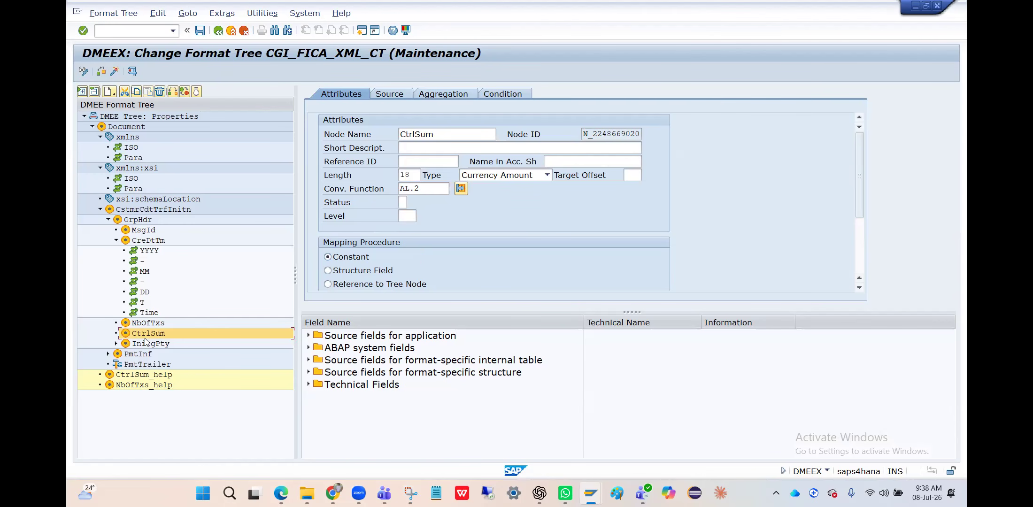
pyautogui.click(134, 253)
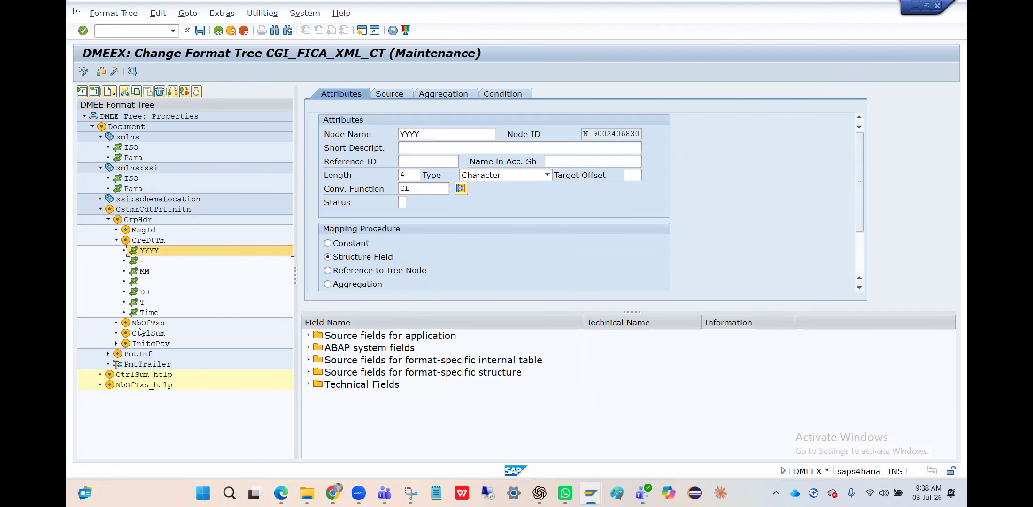
pyautogui.click(126, 323)
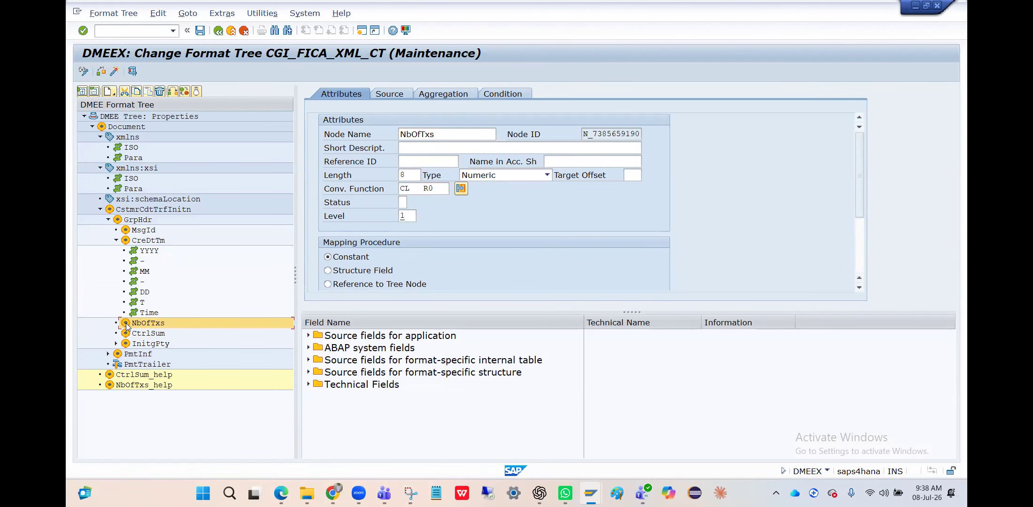
pyautogui.click(140, 253)
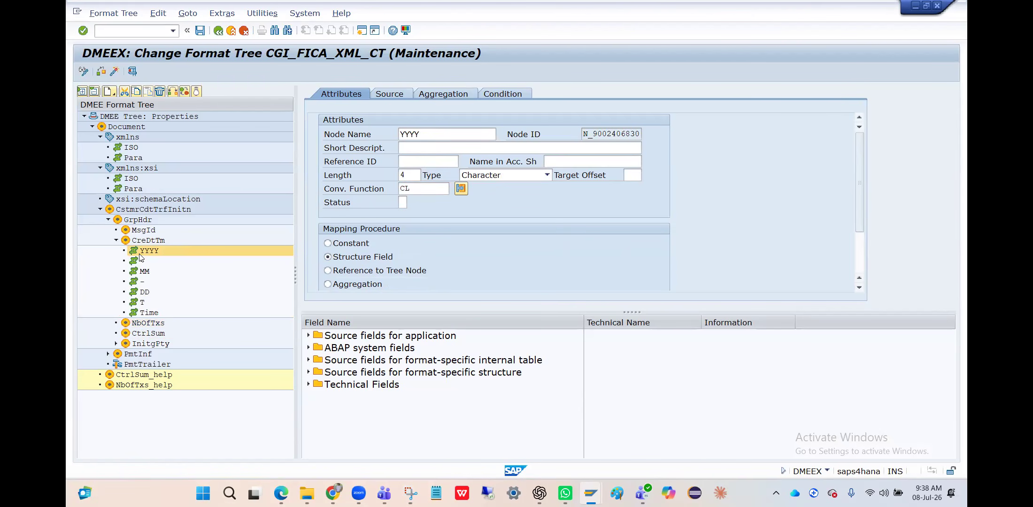
# Check which node types can be created from the YYYY atom and from the CtrlSum element.
pyautogui.rightClick(139, 256)
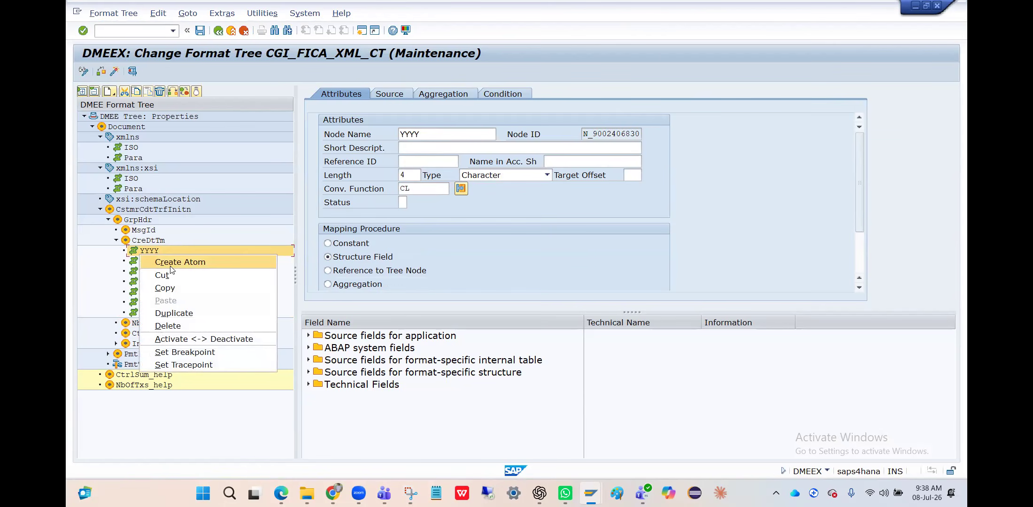
pyautogui.click(137, 333)
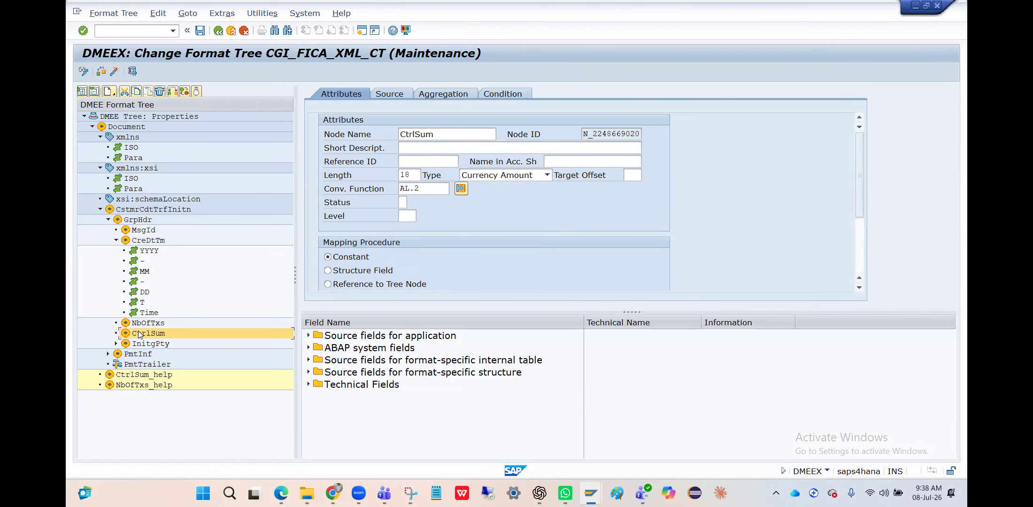
pyautogui.rightClick(138, 331)
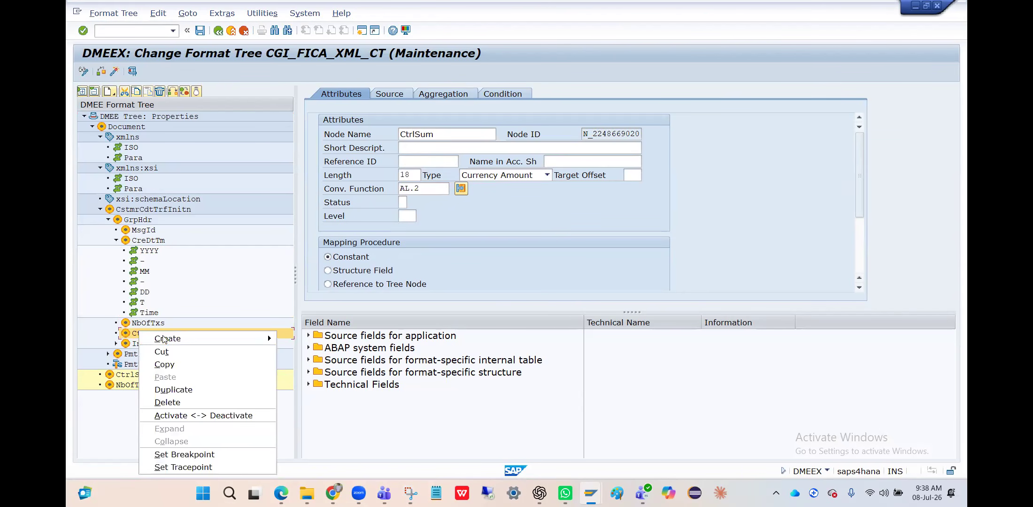
pyautogui.moveTo(169, 339)
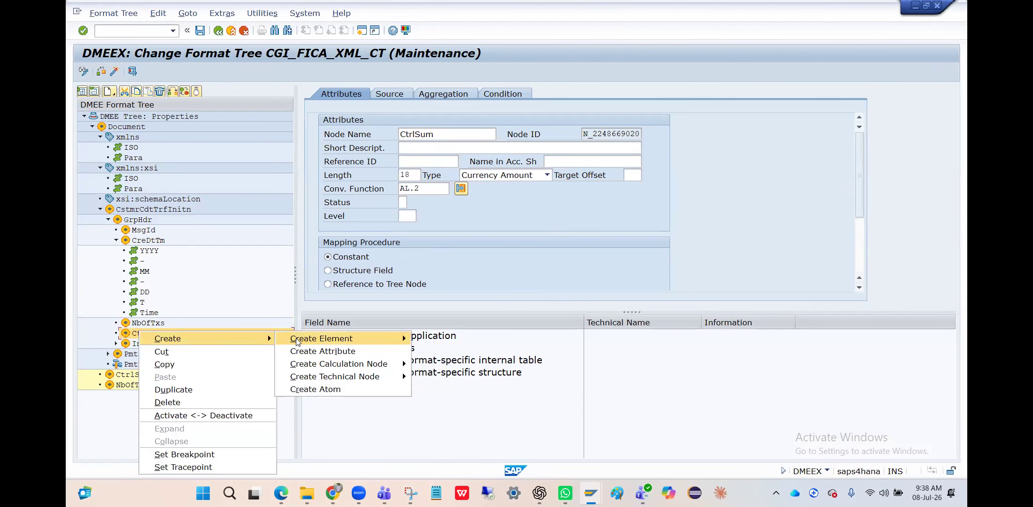
pyautogui.moveTo(302, 342)
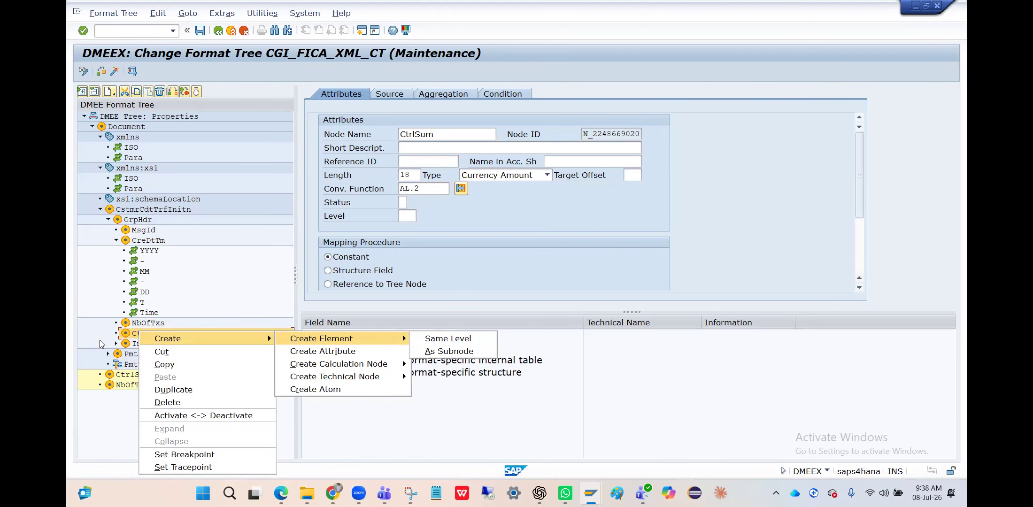
pyautogui.click(135, 339)
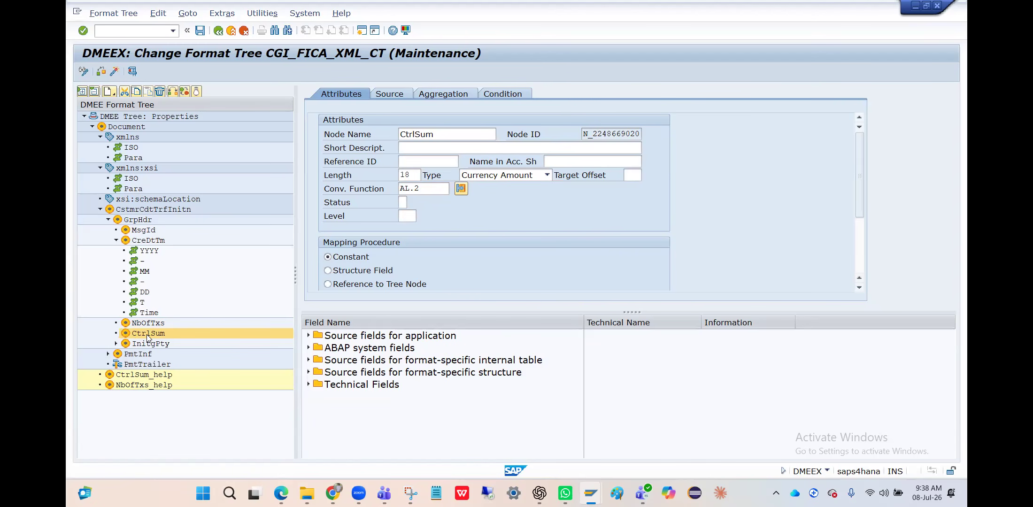
# Create a new element as a subnode of CtrlSum.
pyautogui.rightClick(148, 337)
pyautogui.moveTo(261, 344)
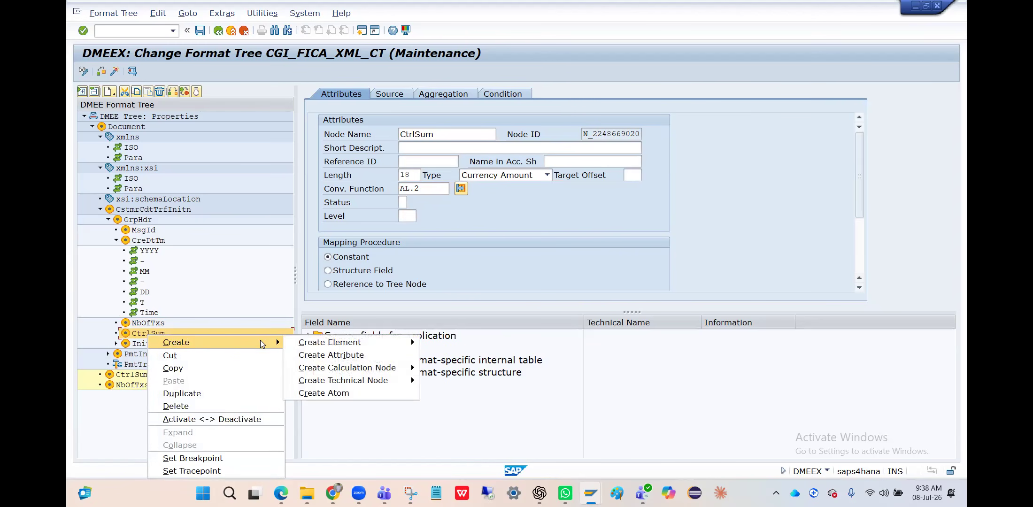
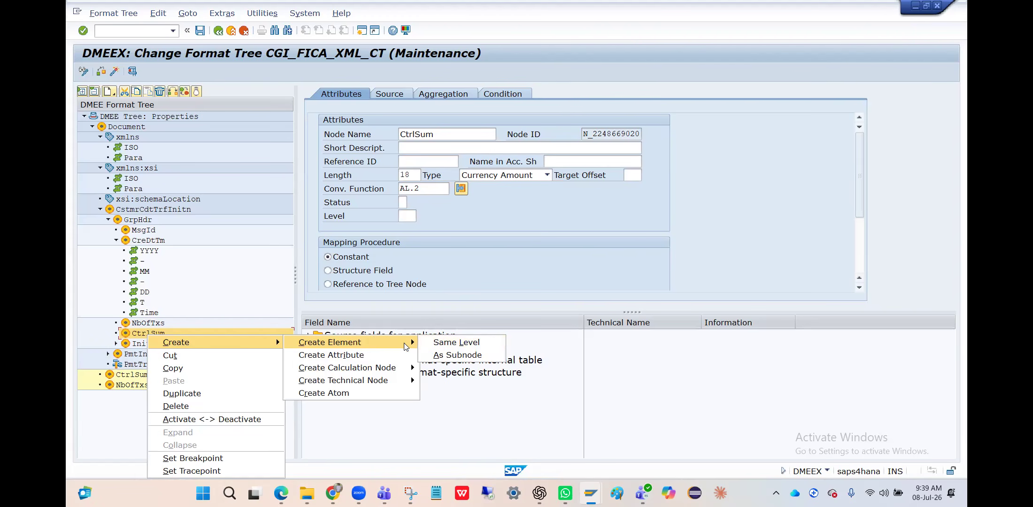
pyautogui.click(447, 355)
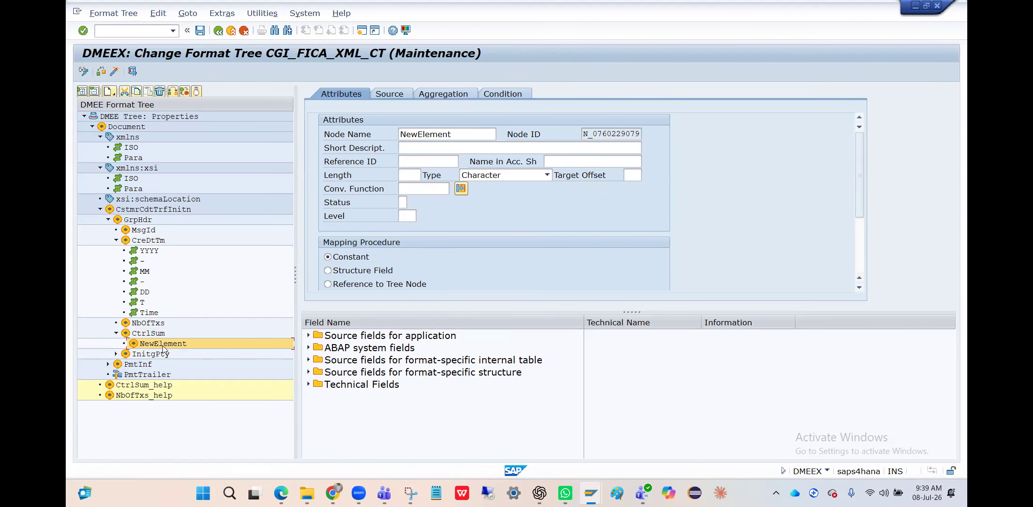
# Replace the node name of the new element under CtrlSum with Total.
pyautogui.click(458, 132)
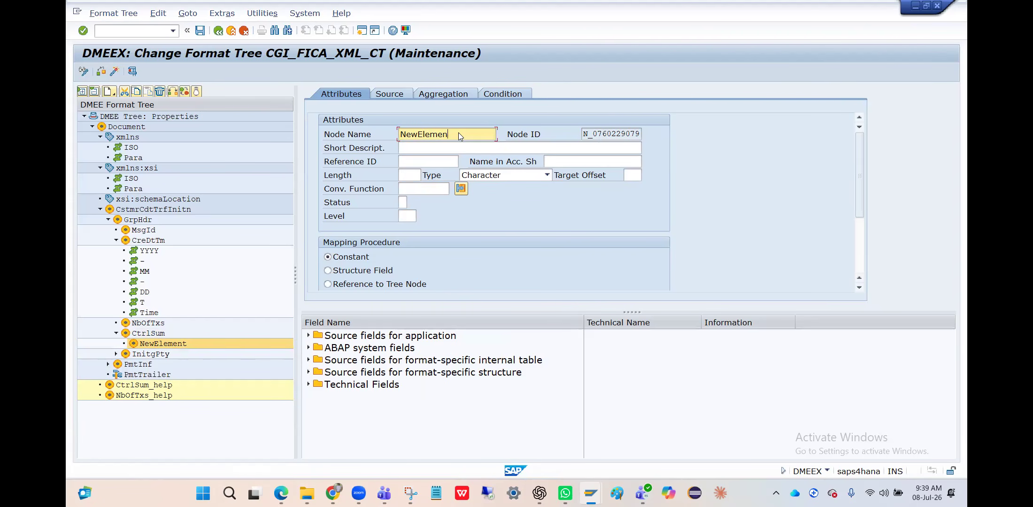
pyautogui.press('BackSpace')
pyautogui.press('BackSpace')
pyautogui.press('BackSpace')
pyautogui.press('BackSpace')
pyautogui.press('BackSpace')
pyautogui.press('BackSpace')
pyautogui.press('BackSpace')
pyautogui.press('BackSpace')
pyautogui.press('BackSpace')
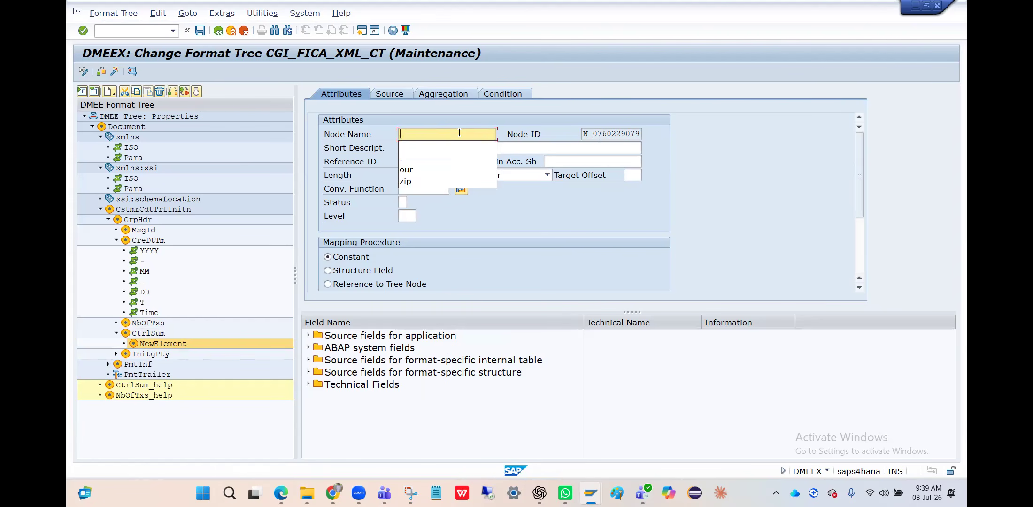
pyautogui.write('Tota;')
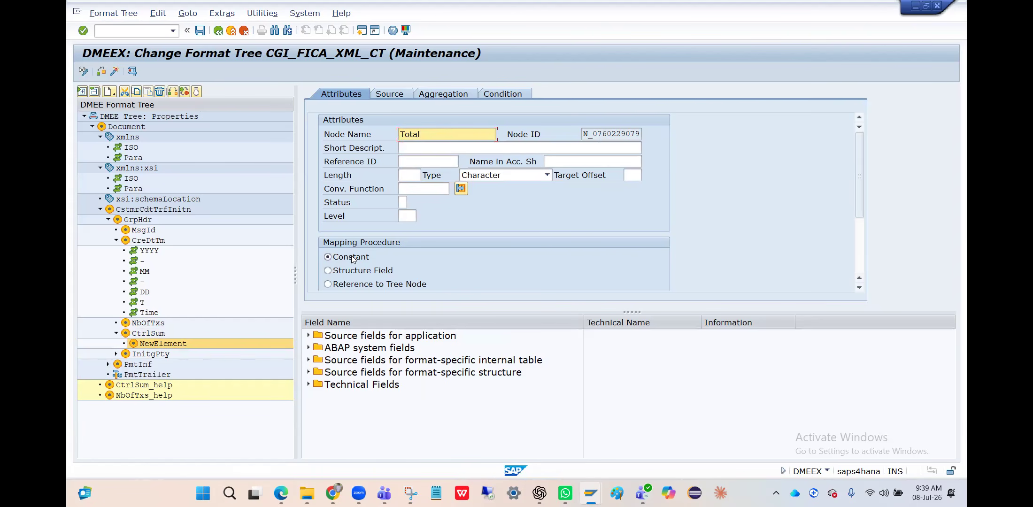
# Review the mapping procedures available for the new Total element and choose Constant.
pyautogui.click(857, 254)
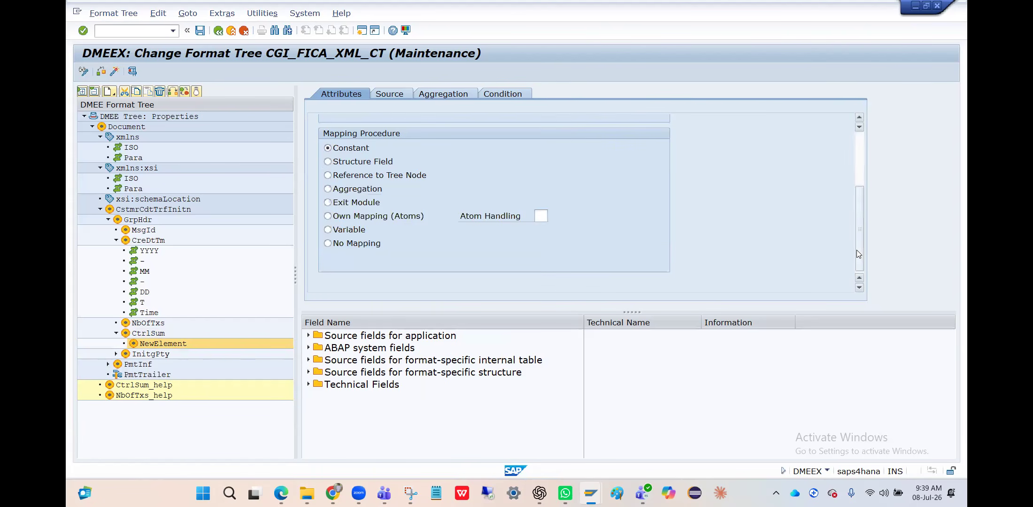
pyautogui.moveTo(857, 254); pyautogui.dragTo(860, 167)
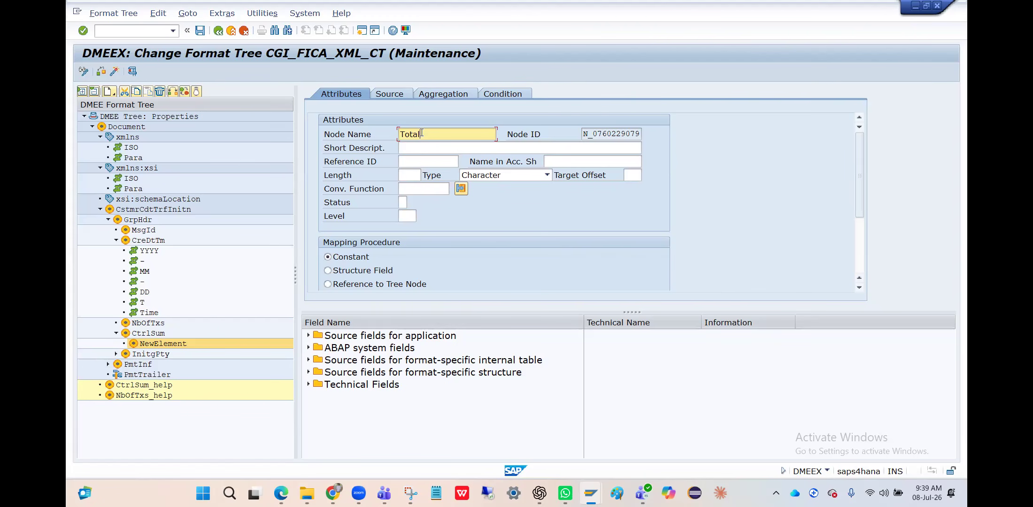
pyautogui.click(341, 264)
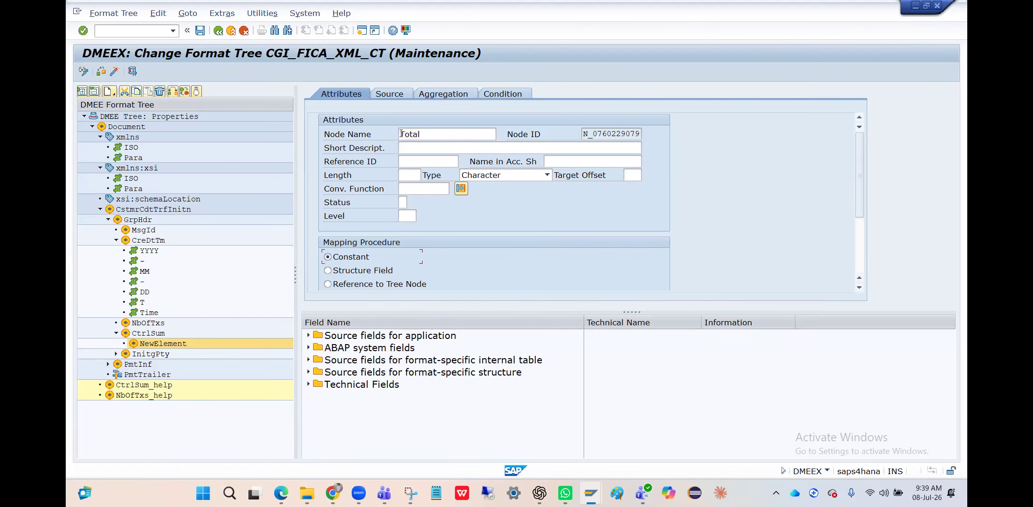
# Enter Total as the constant source value of the new element under CtrlSum.
pyautogui.click(398, 95)
pyautogui.write('Taotal')
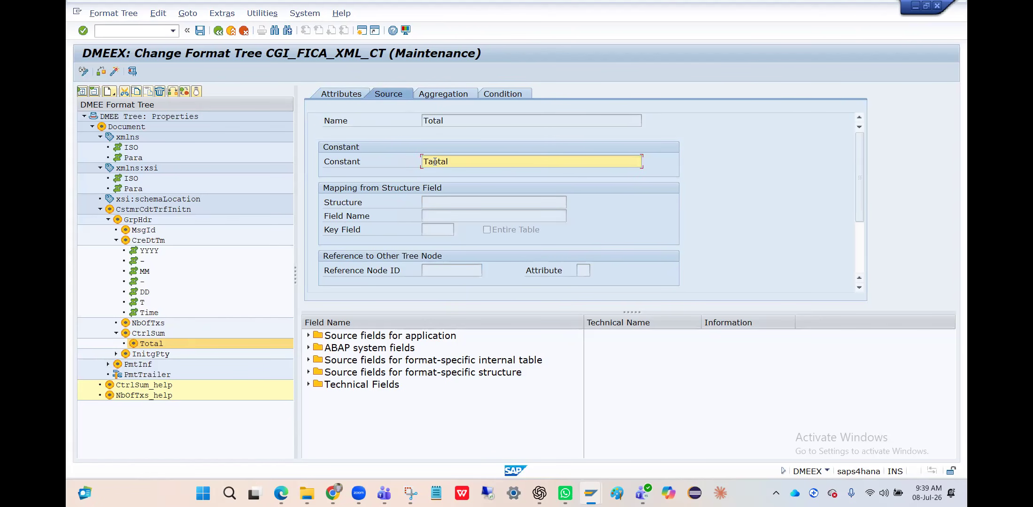
pyautogui.press('BackSpace')
pyautogui.press('BackSpace')
pyautogui.press('BackSpace')
pyautogui.press('BackSpace')
pyautogui.write('otal')
pyautogui.doubleClick(435, 162)
# Check CtrlSum in the XML output F_HPIN0003.xml in the browser, and return to the format tree to examine the CtrlSum element's attributes.
pyautogui.hotkey('alt', 'Tab')
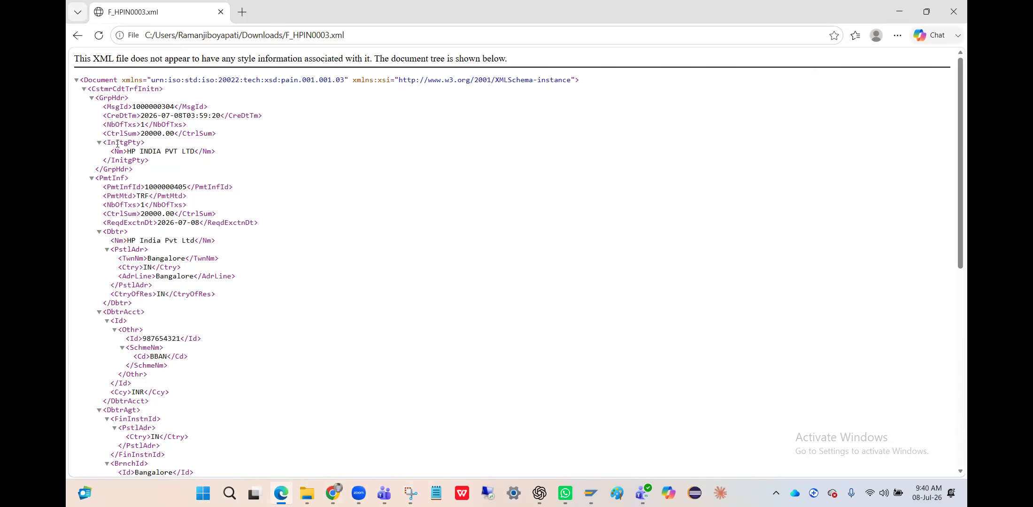
pyautogui.hotkey('alt', 'Tab')
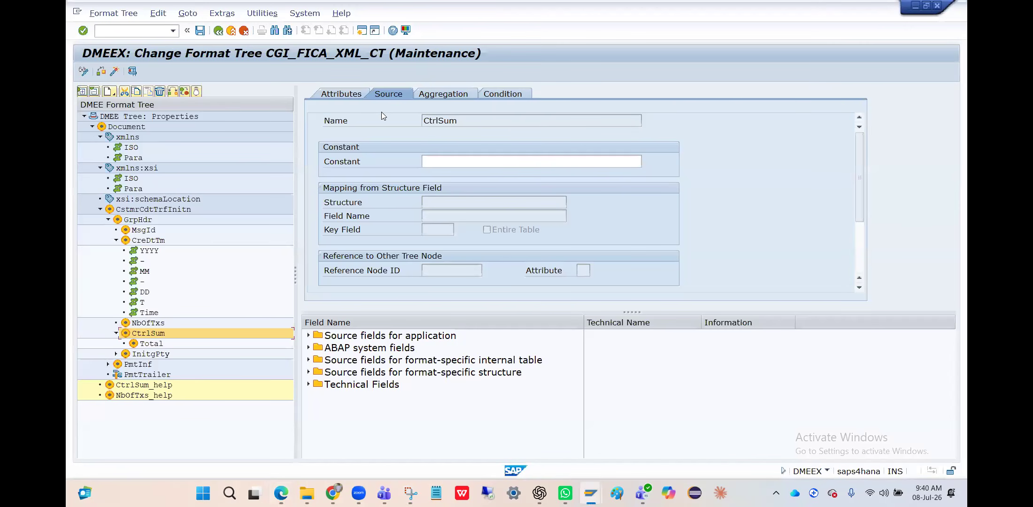
pyautogui.click(346, 95)
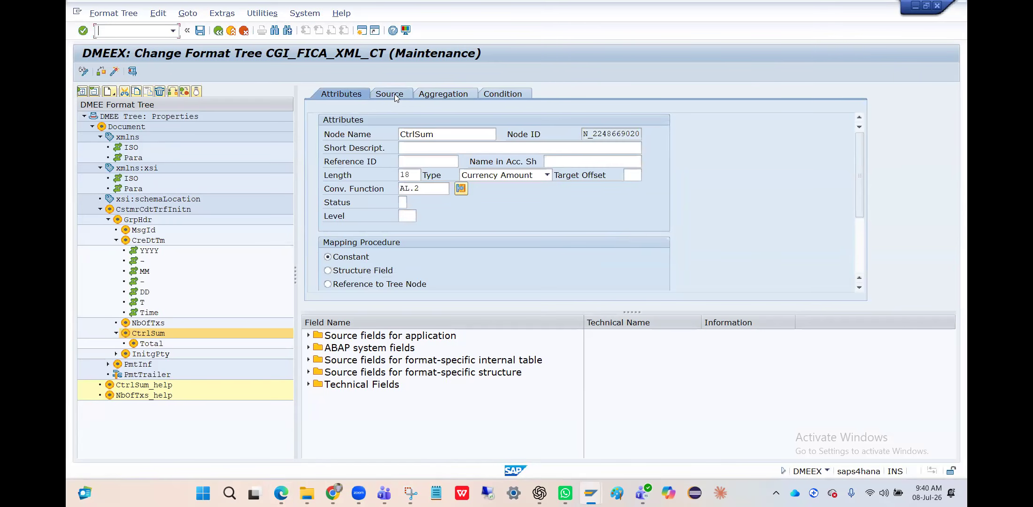